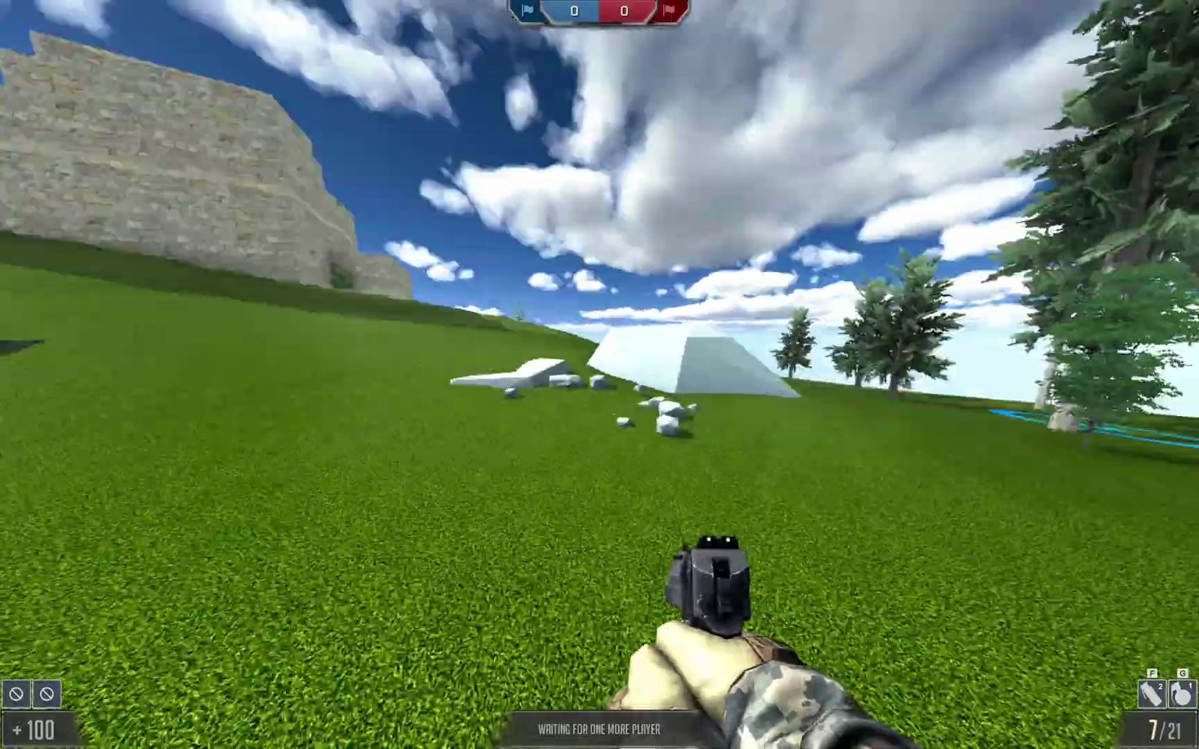
key(w)
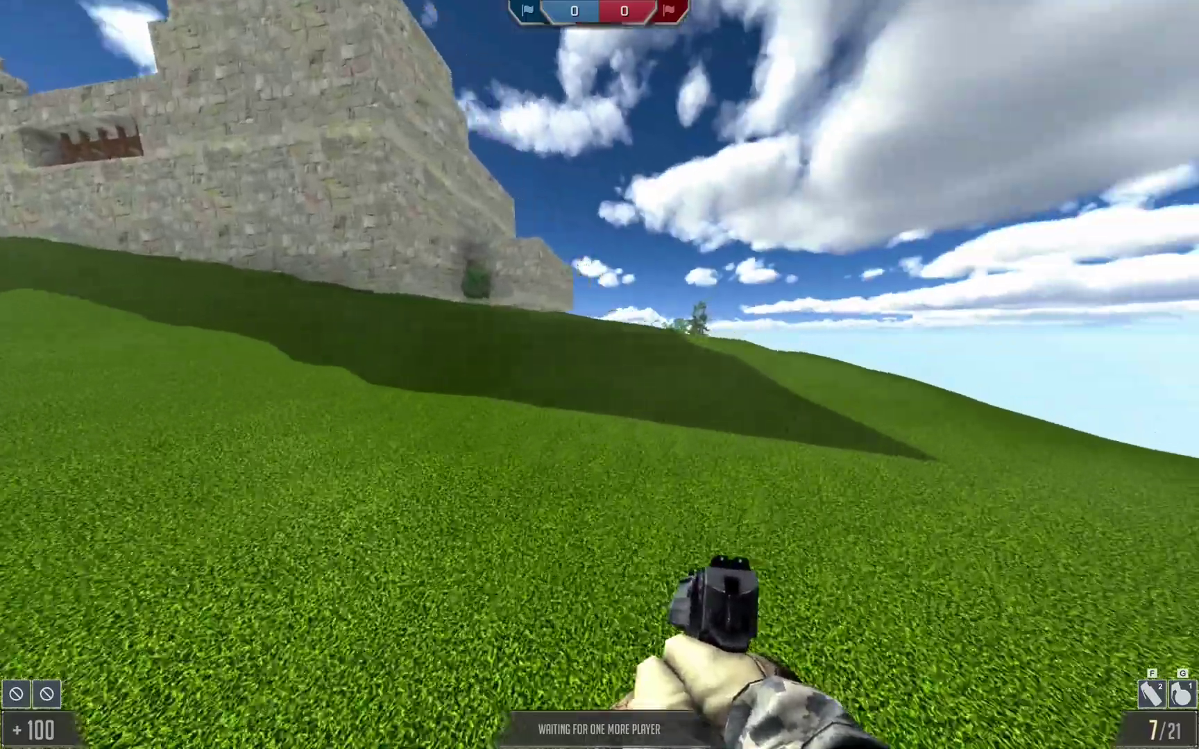
key(w)
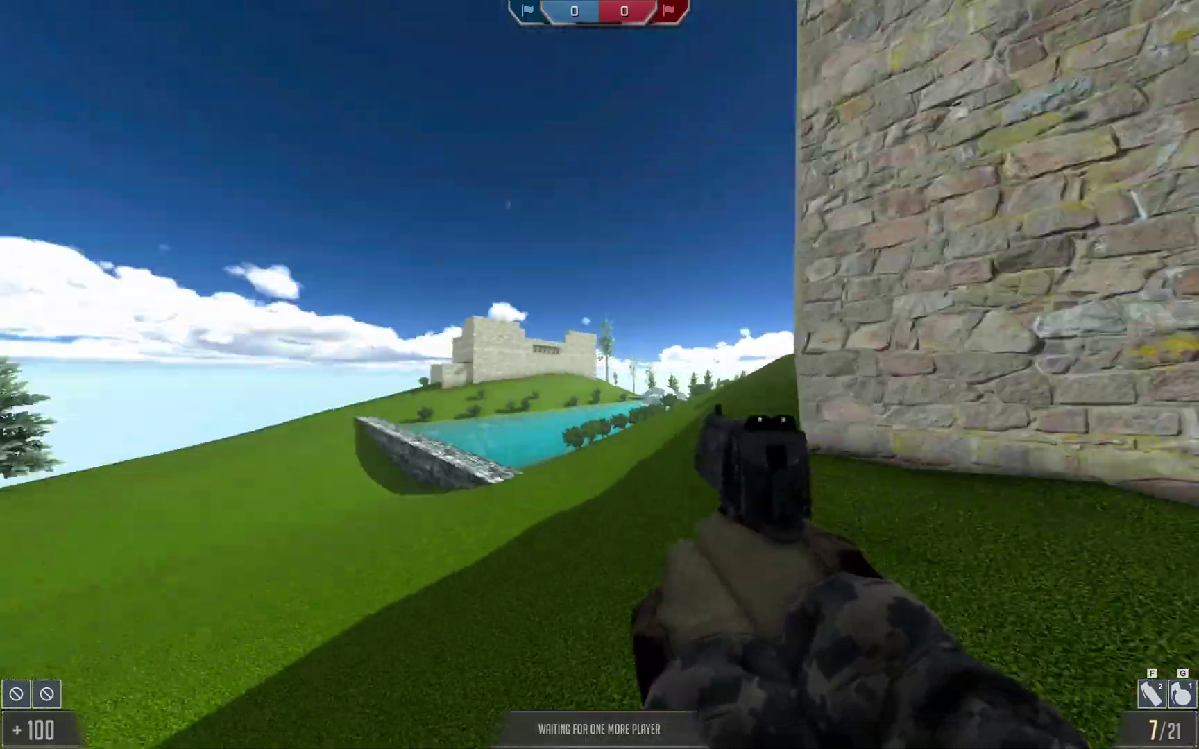
key(w)
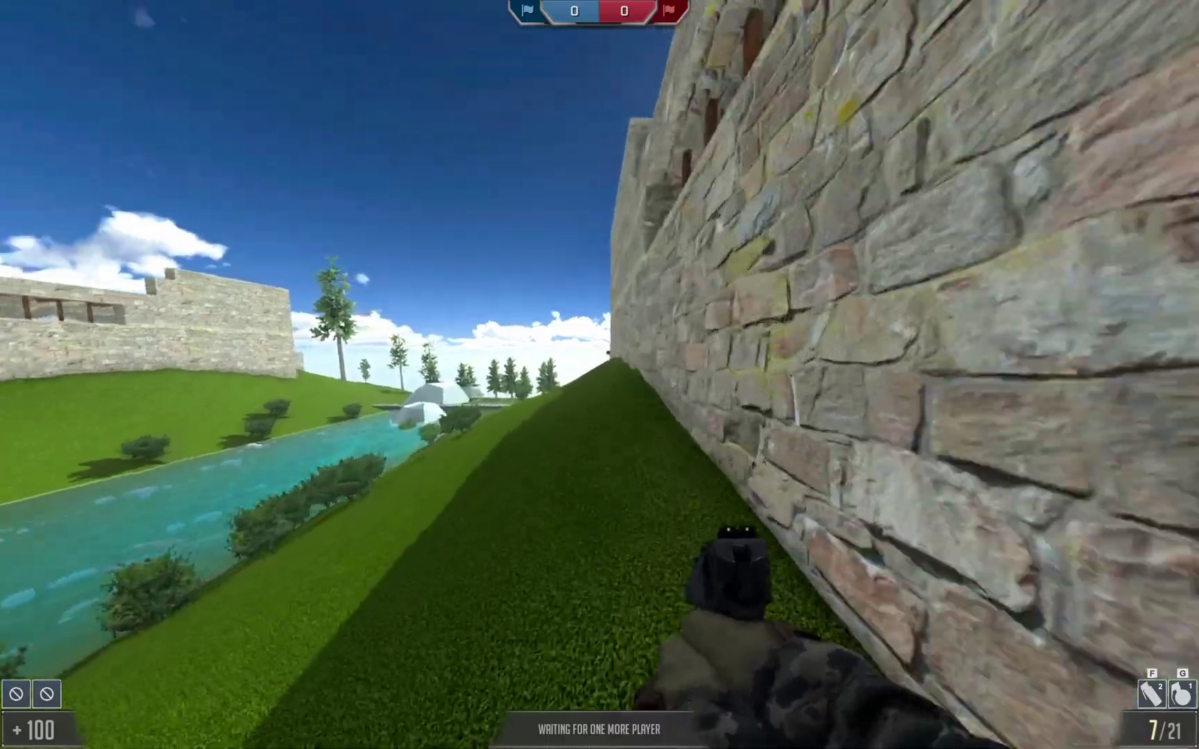
key(w)
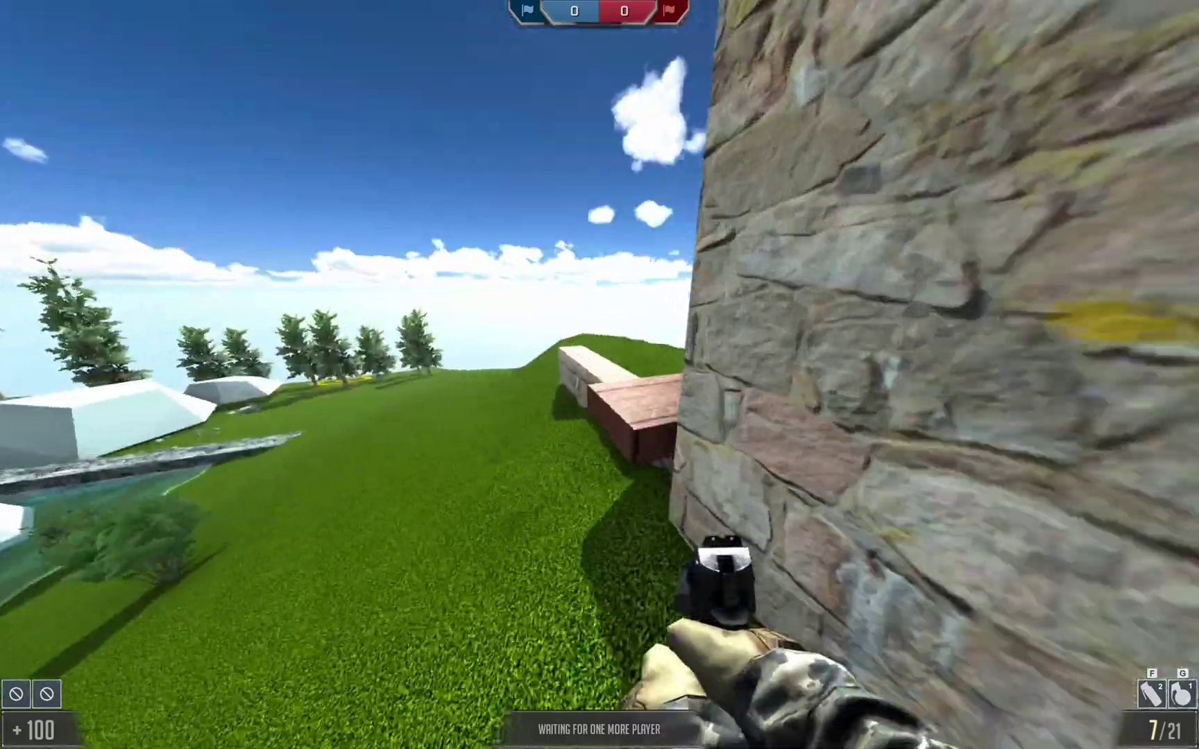
key(w)
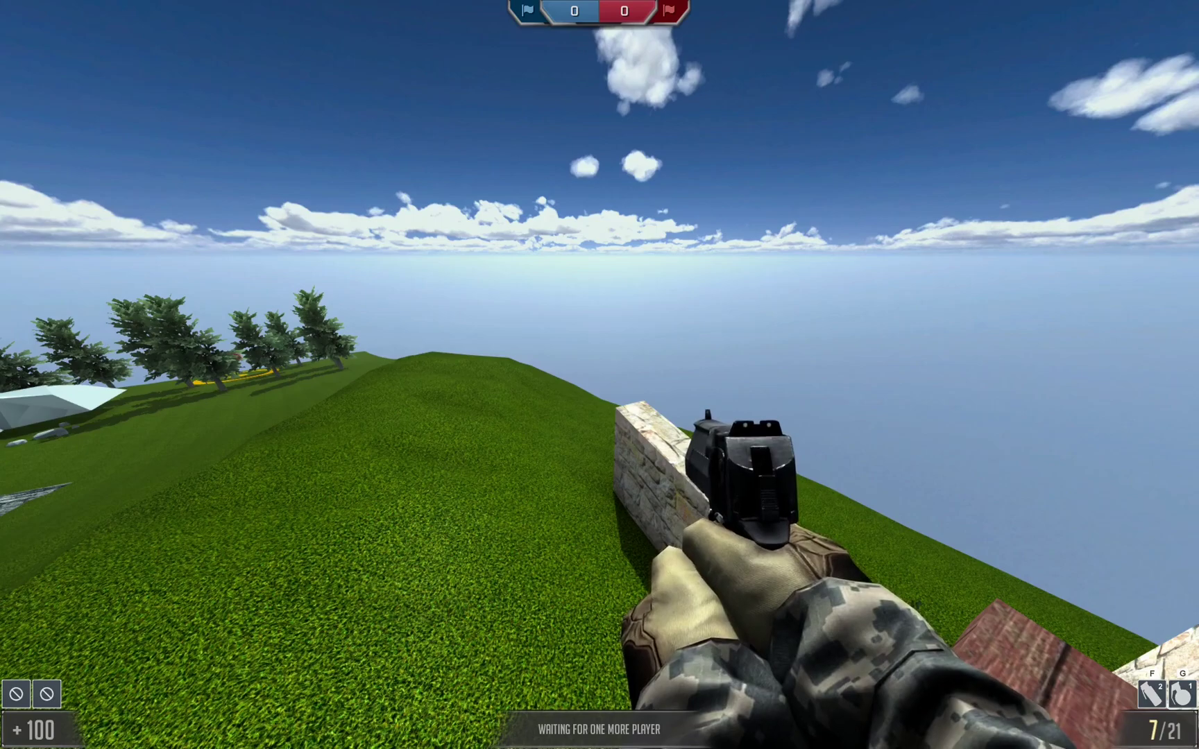
Step: Leave the SkillWarz match, switch to the Edge browser and close all of its open pages
key(Escape)
click(401, 517)
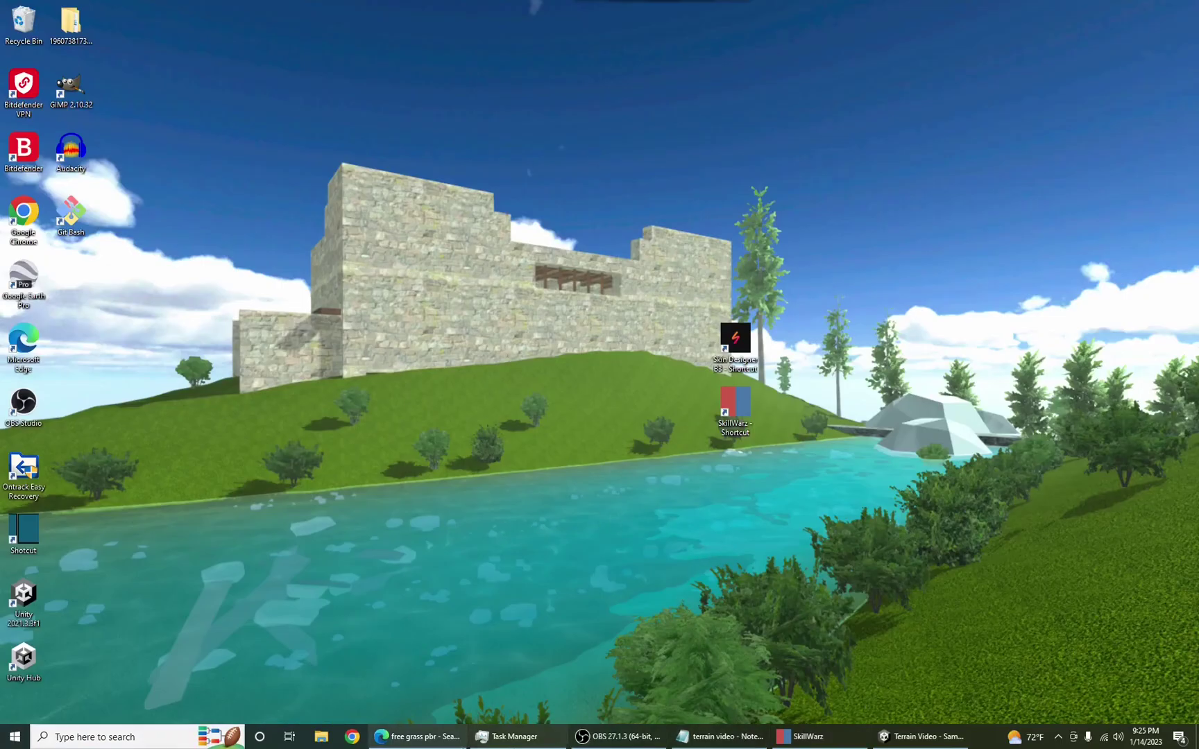
click(416, 736)
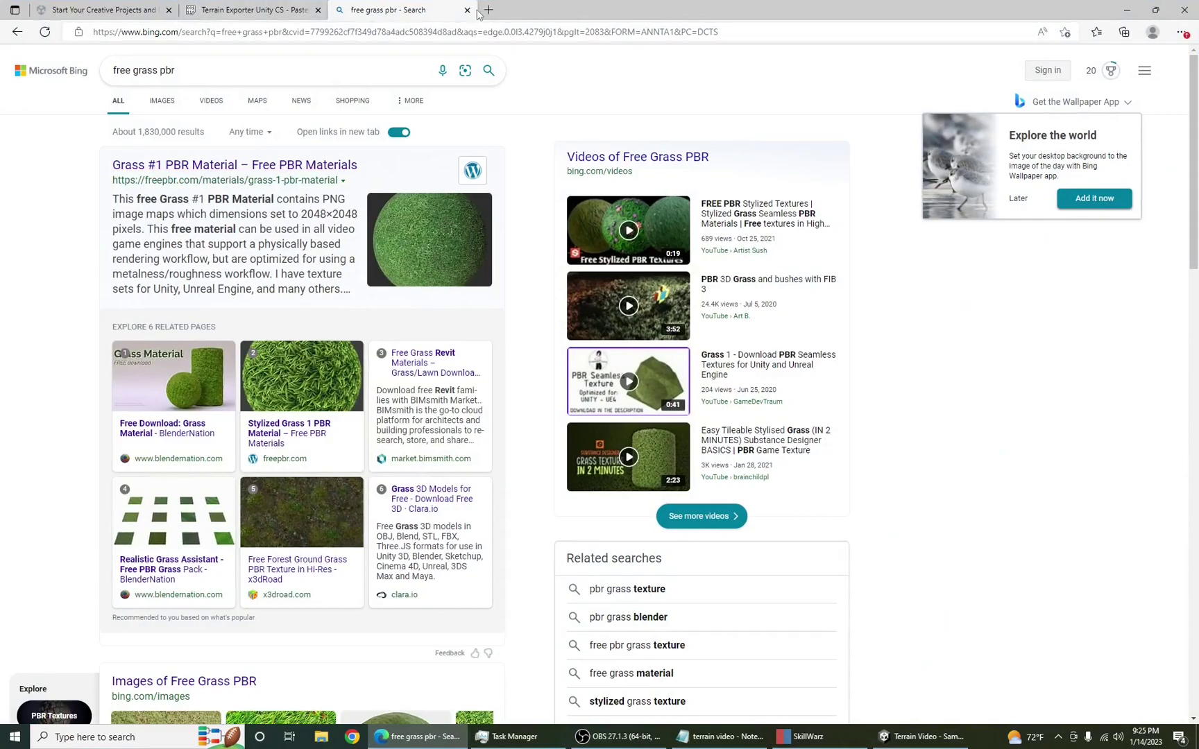
click(170, 11)
click(169, 11)
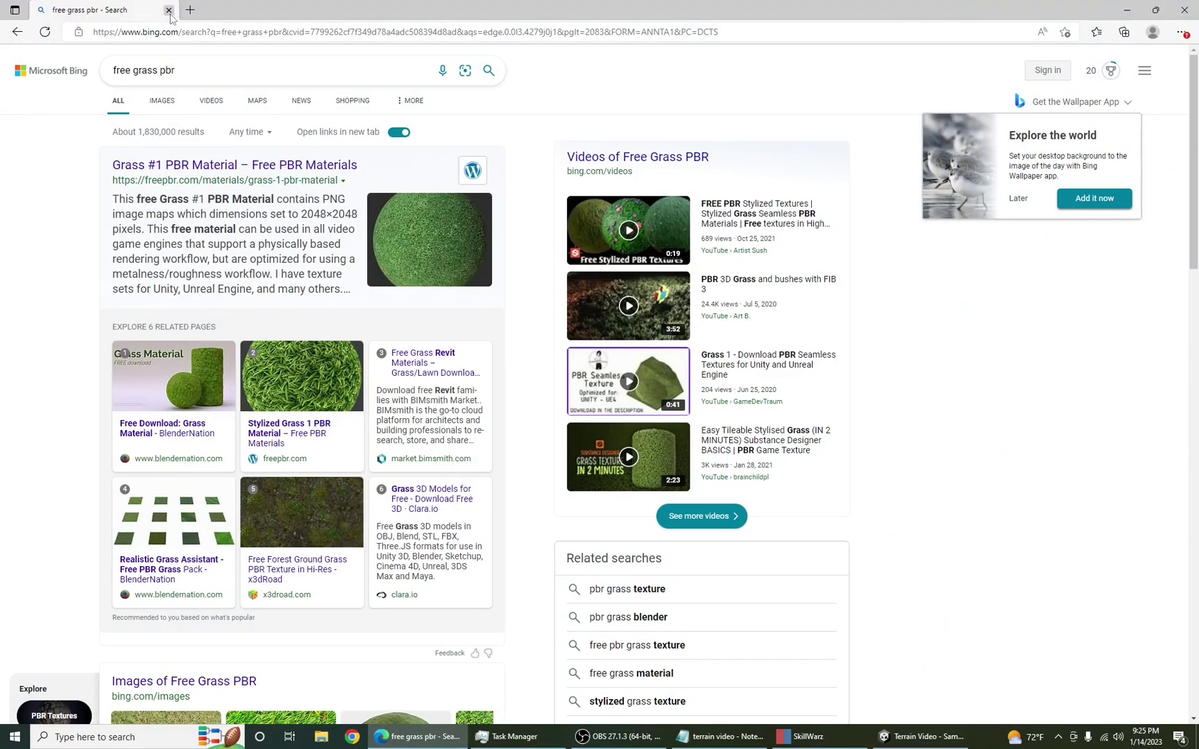
click(169, 11)
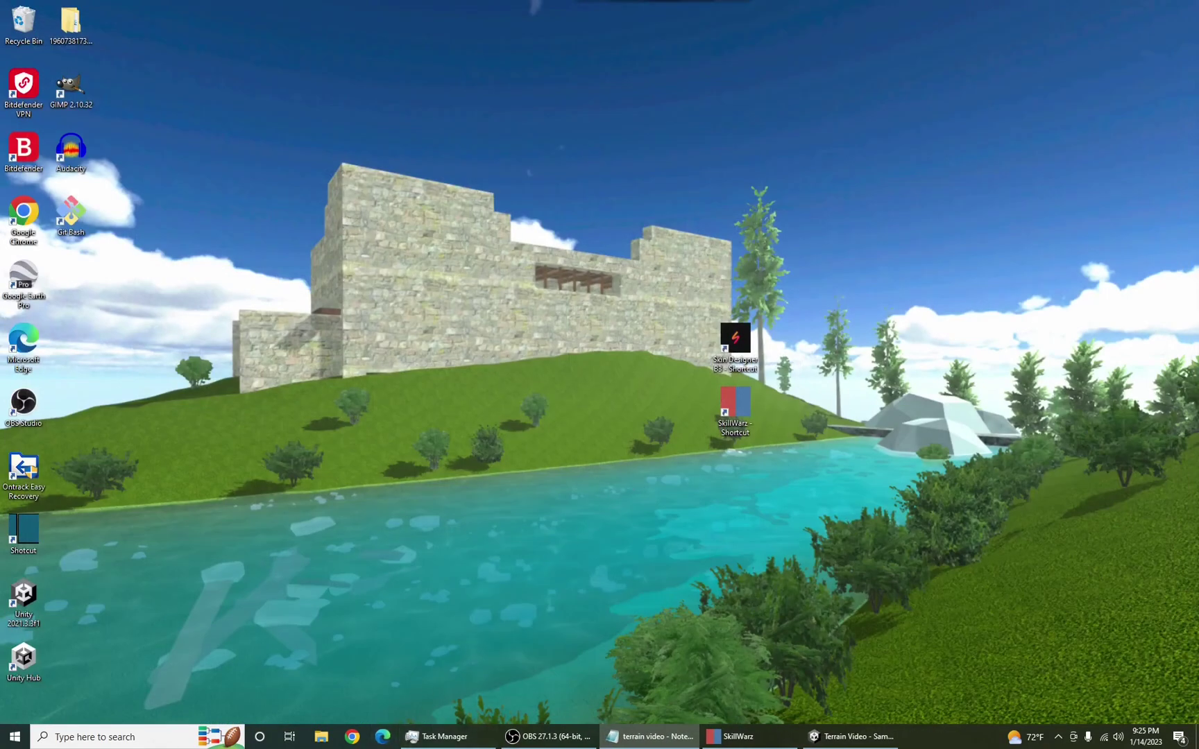
click(382, 737)
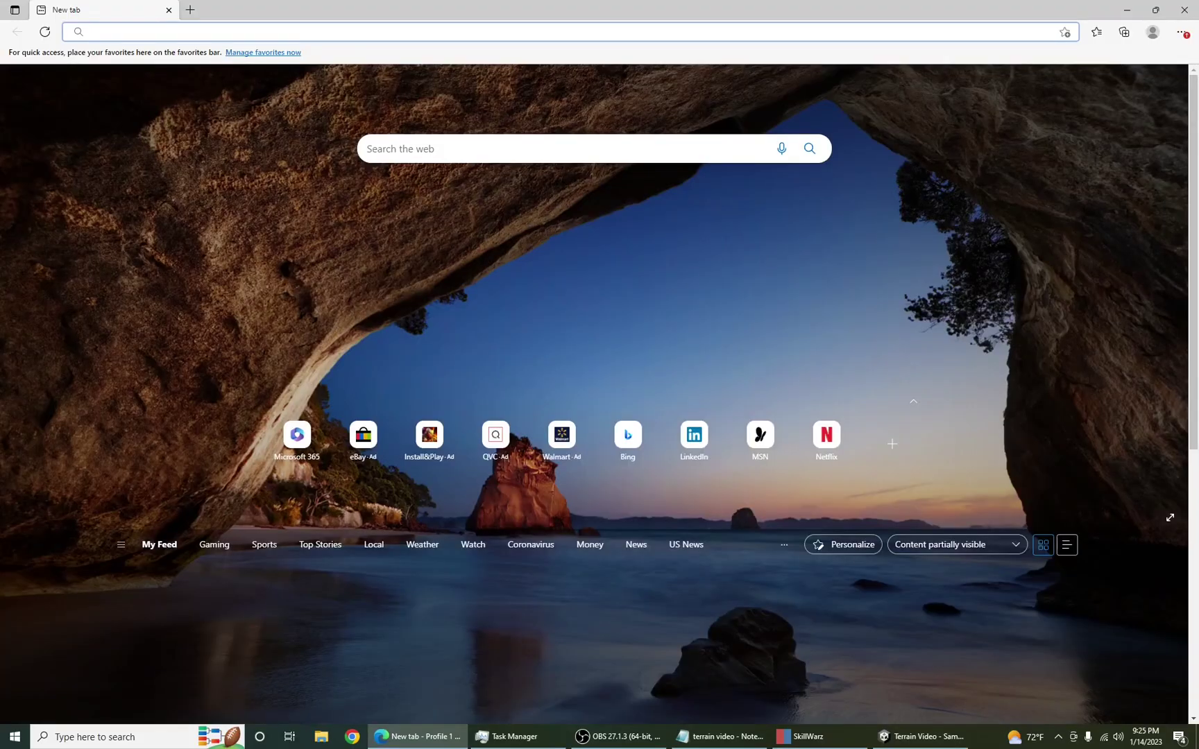
click(720, 737)
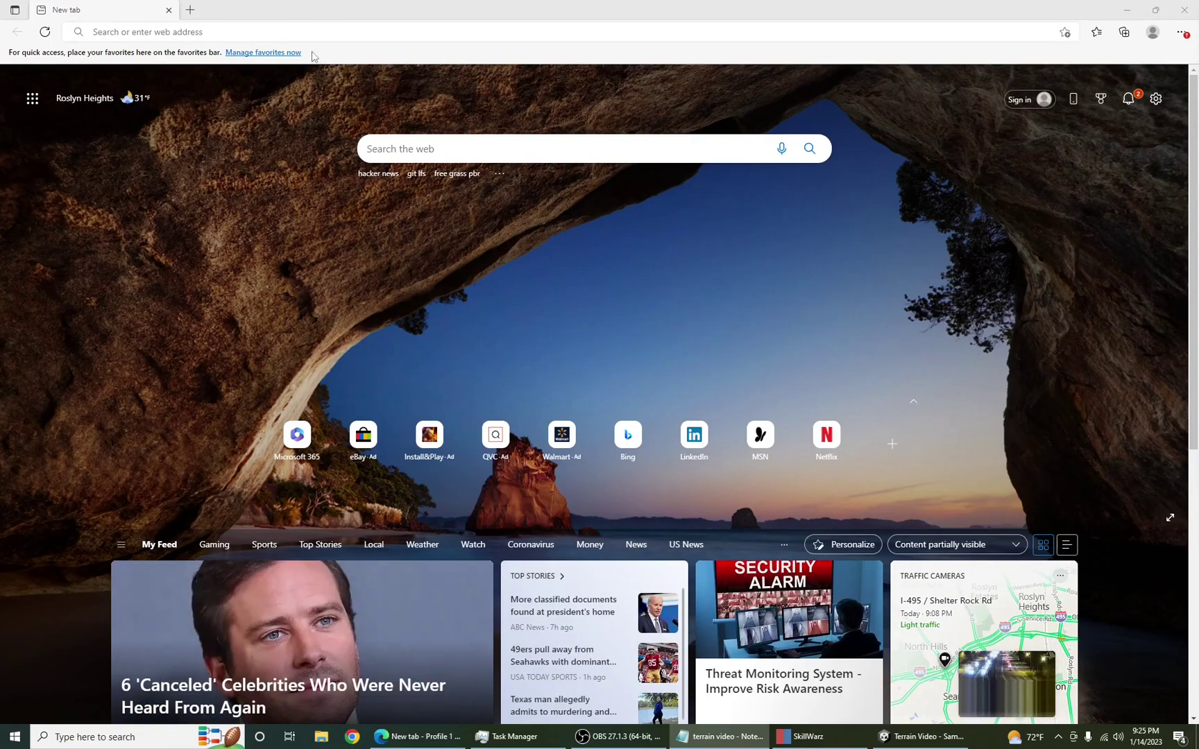
click(313, 32)
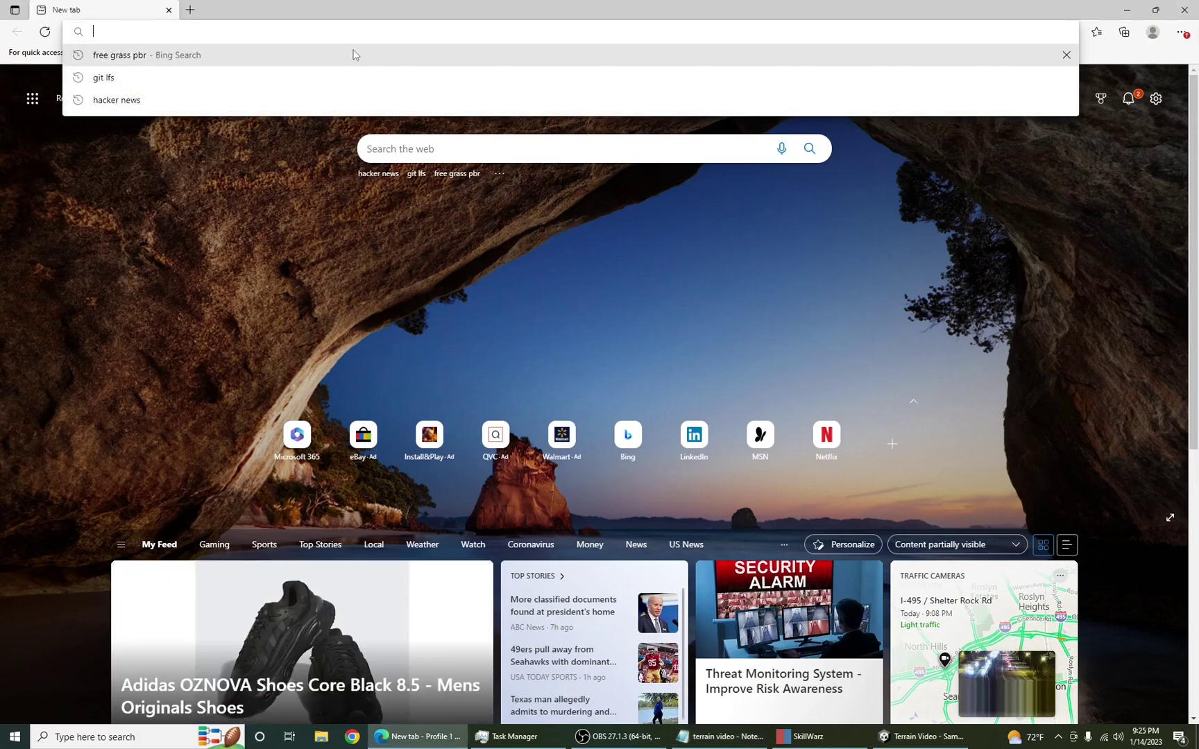
text(https://git-scm.com/)
key(Return)
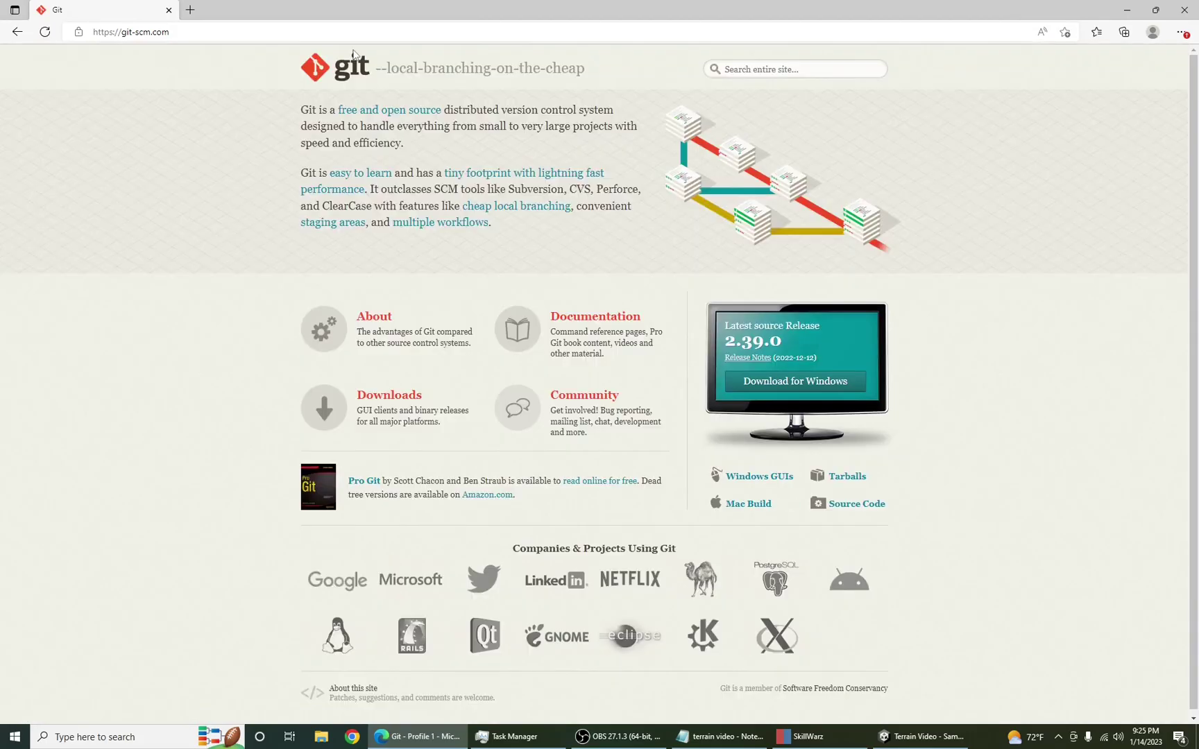
Step: Go to the Git downloads for Windows and examine the Standalone Installer options
click(412, 395)
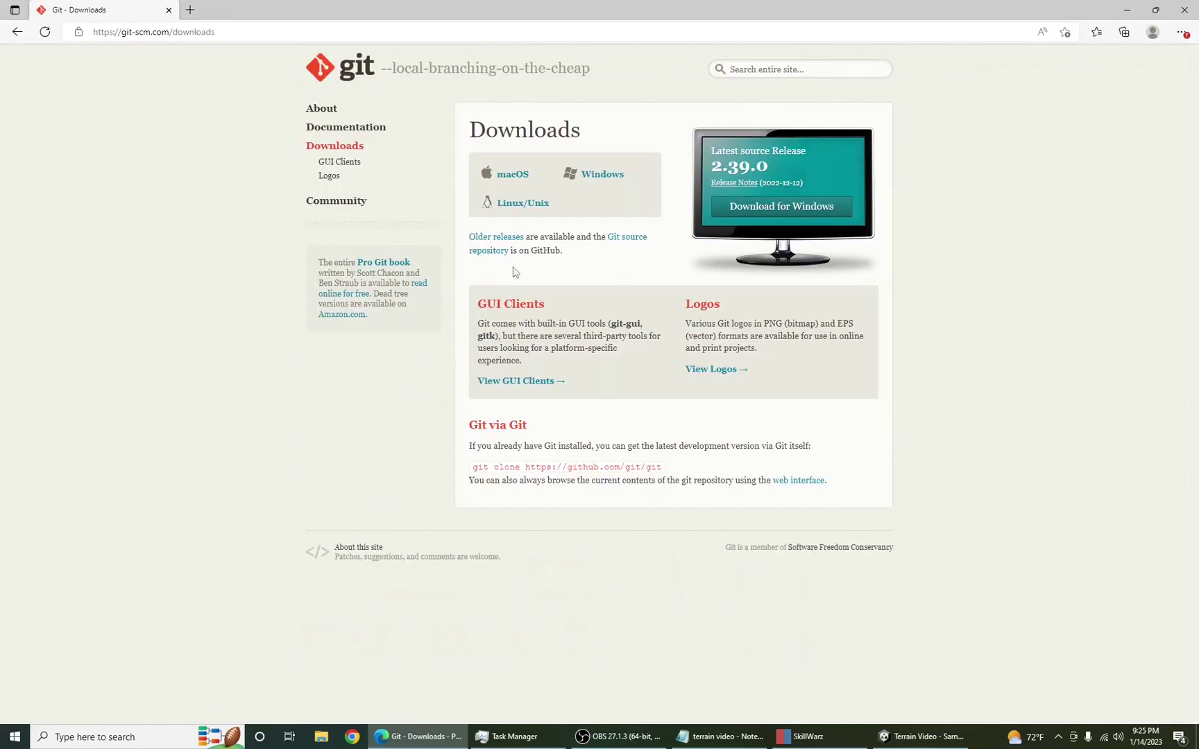
click(594, 176)
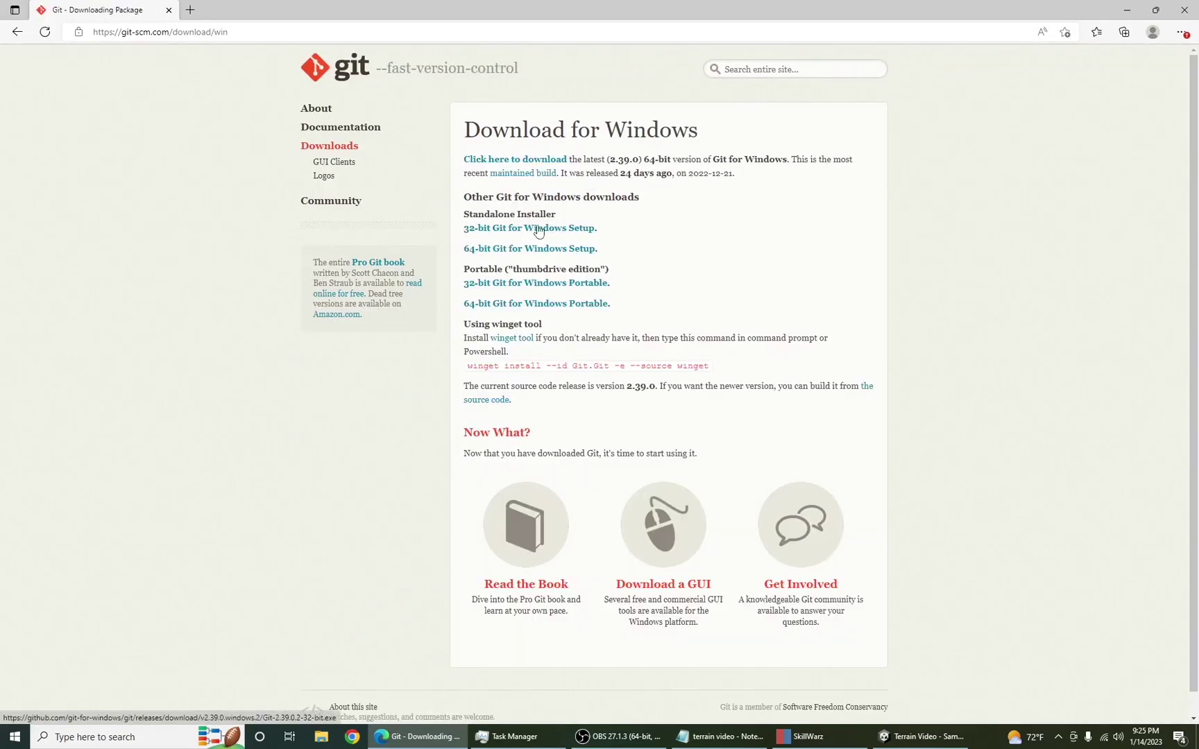
drag(463, 216, 559, 217)
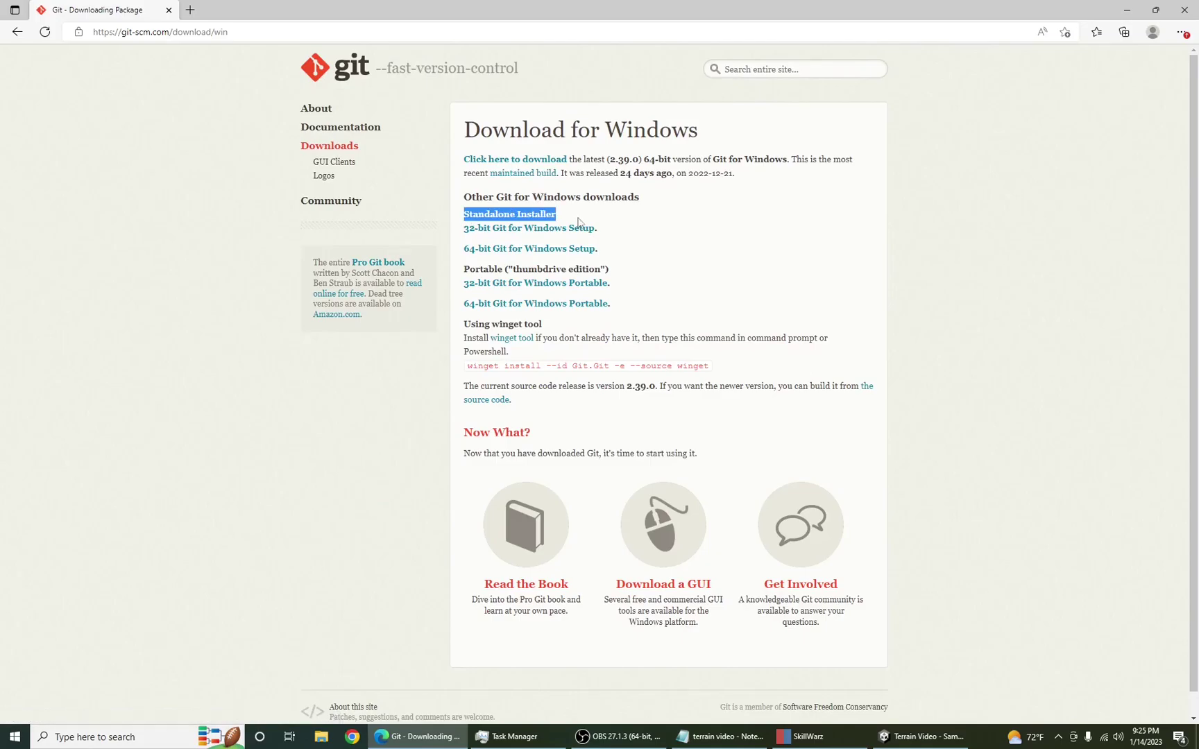
click(646, 205)
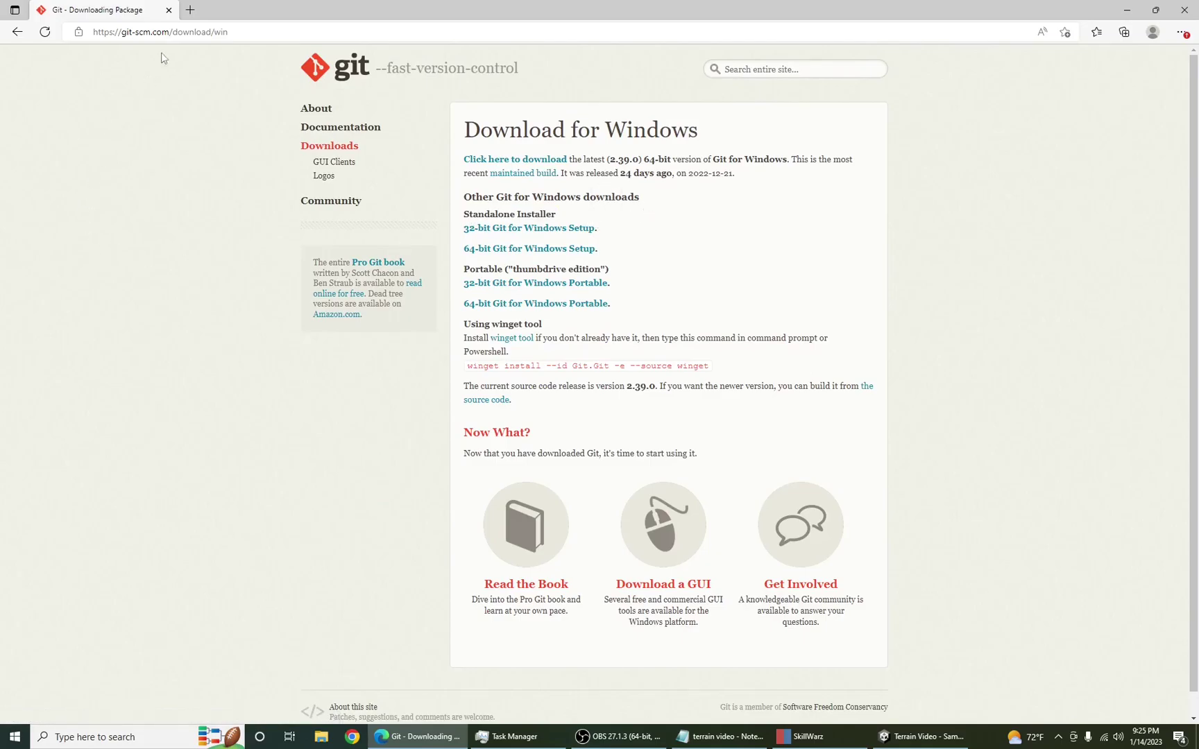
Step: Search the web for "gif lfs" on a separate browser page
click(191, 10)
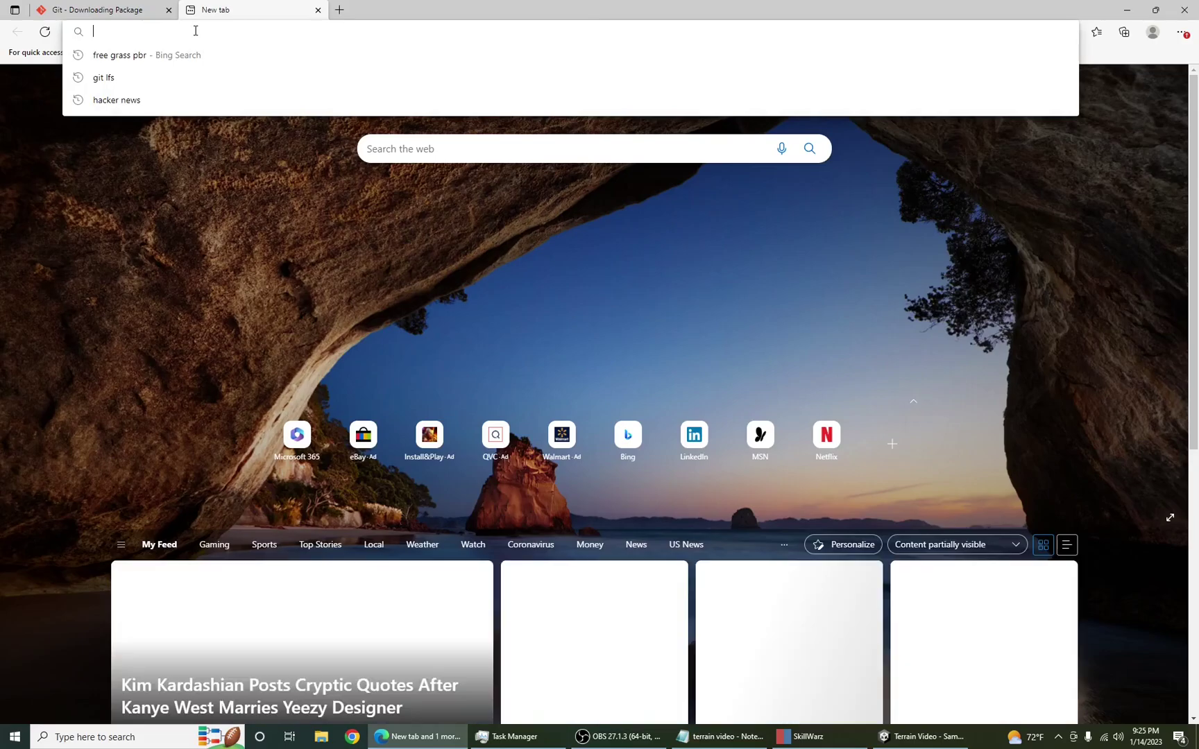
text(gif lfs)
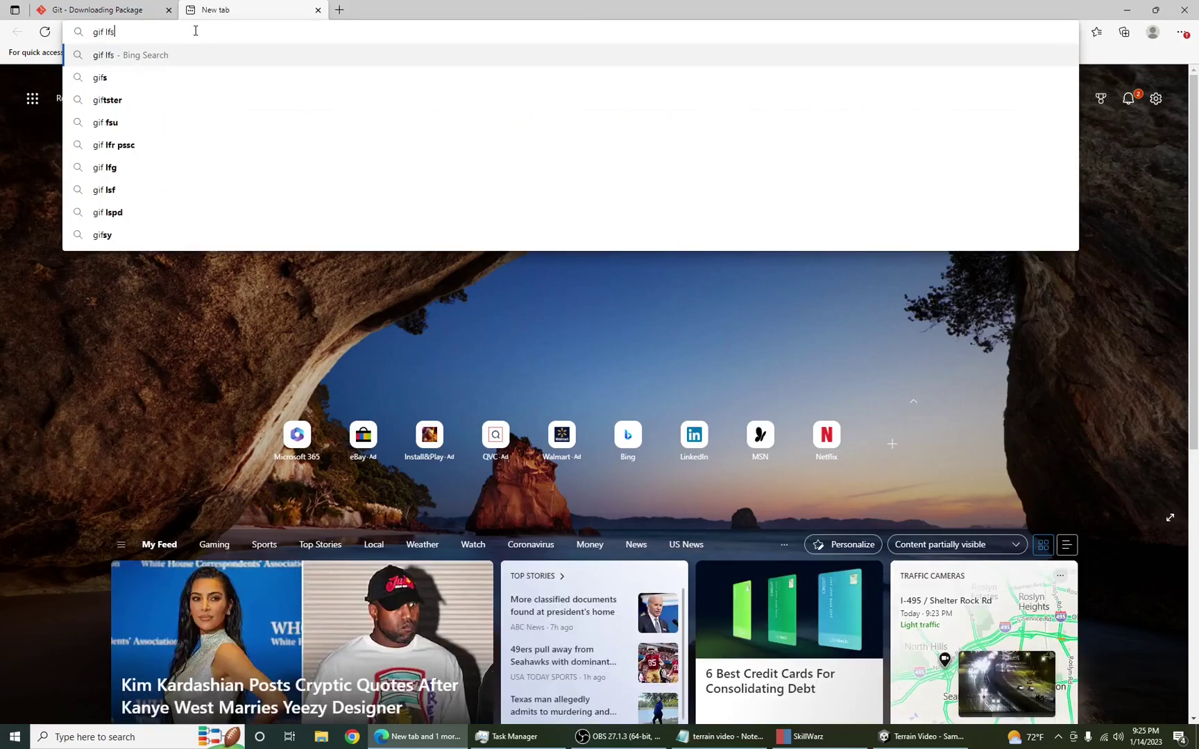
key(Return)
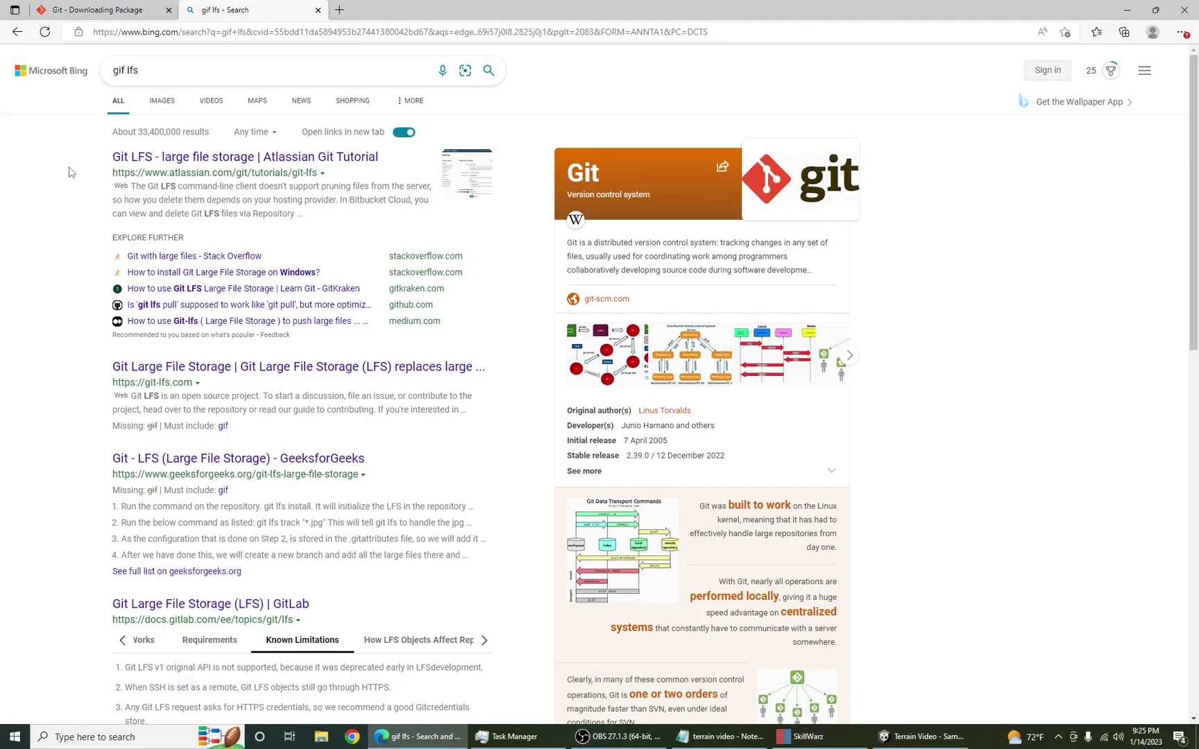
Step: Correct the web search query to "git lfs" and run it again
click(140, 70)
drag(140, 70, 111, 70)
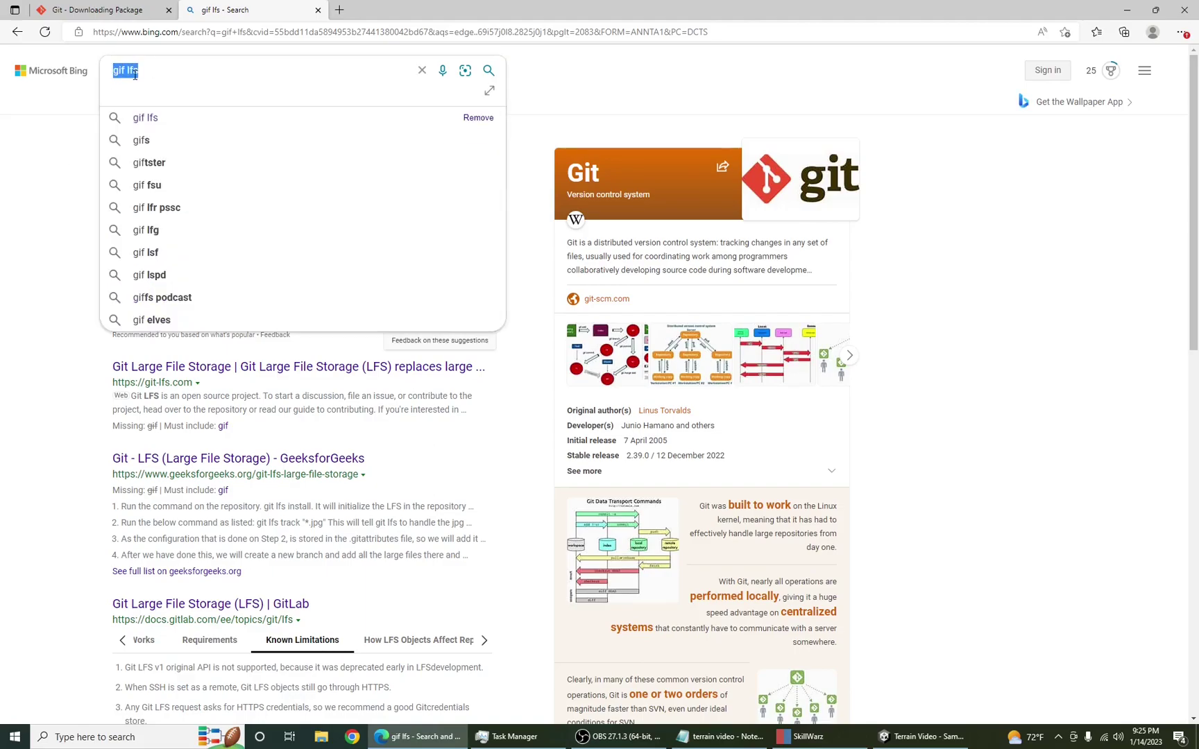
click(105, 84)
key(BackSpace)
text(t)
key(Return)
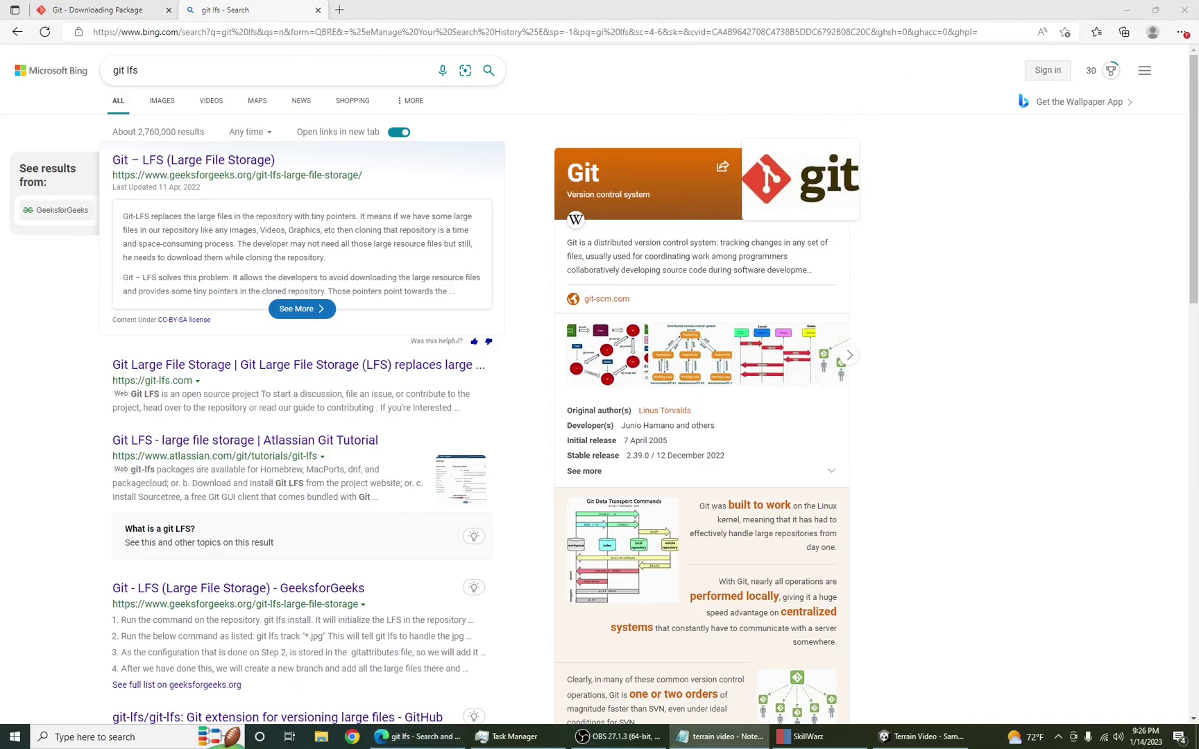
click(493, 35)
text(https://unity.com/download)
key(Return)
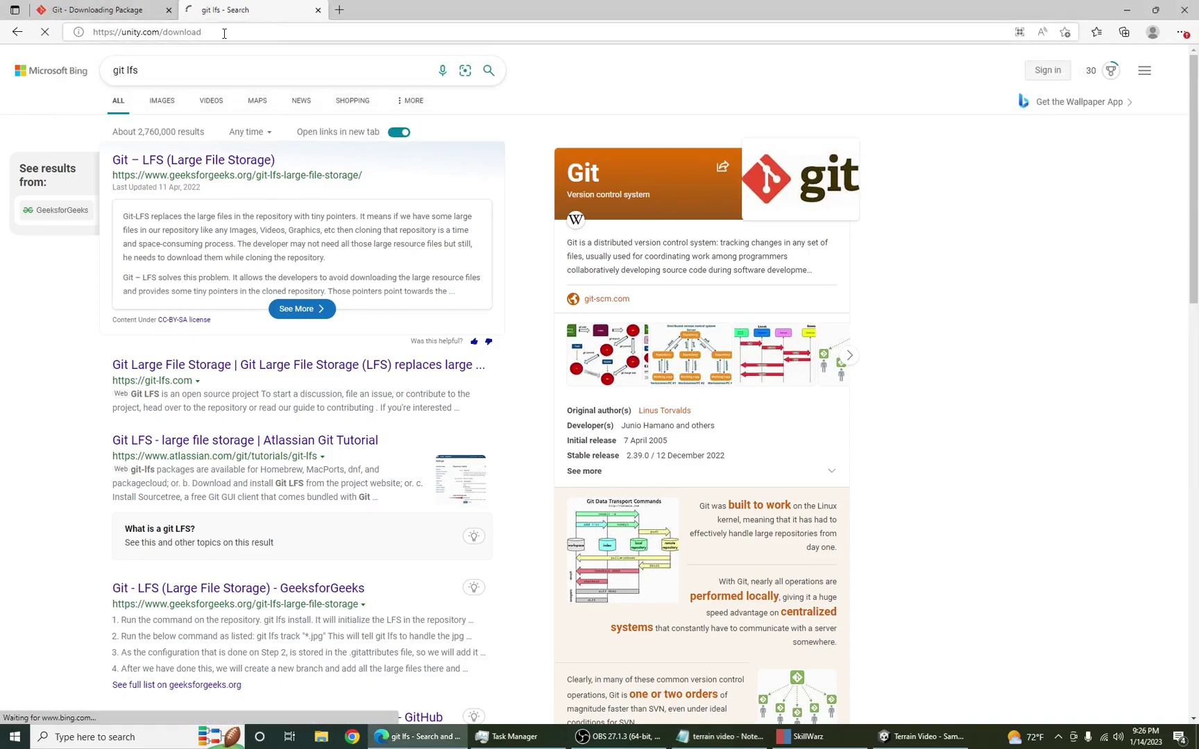
click(169, 10)
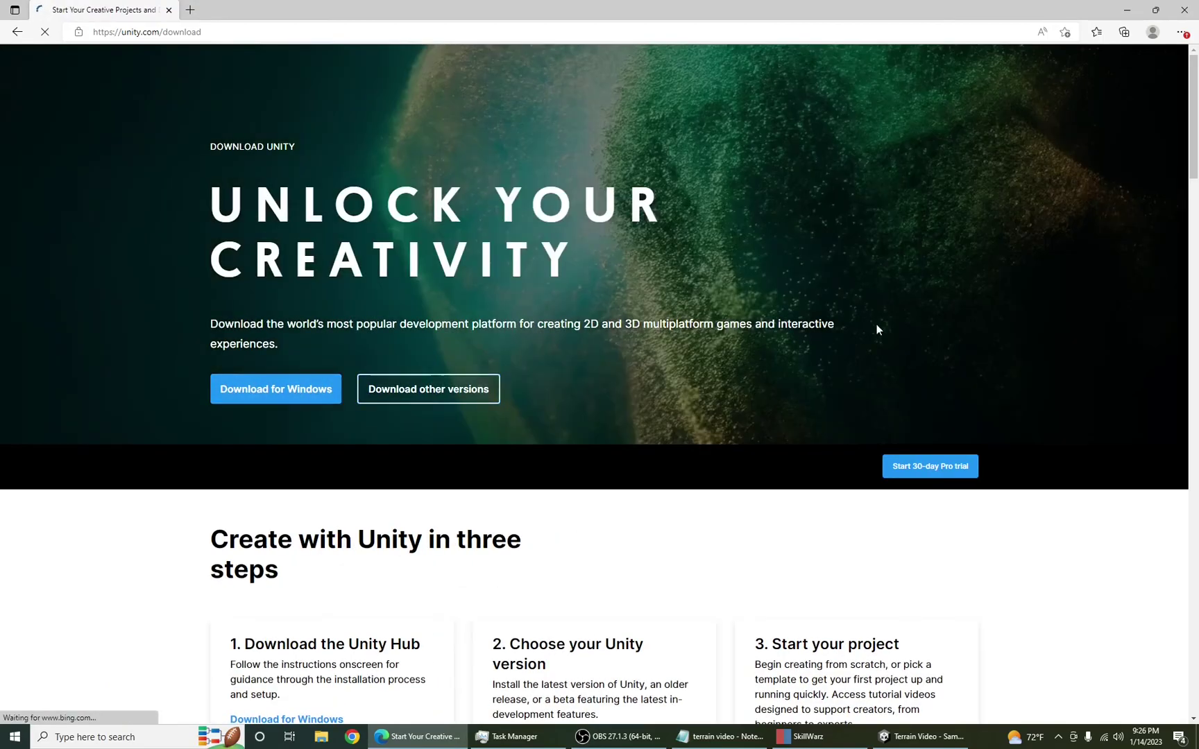
click(1127, 10)
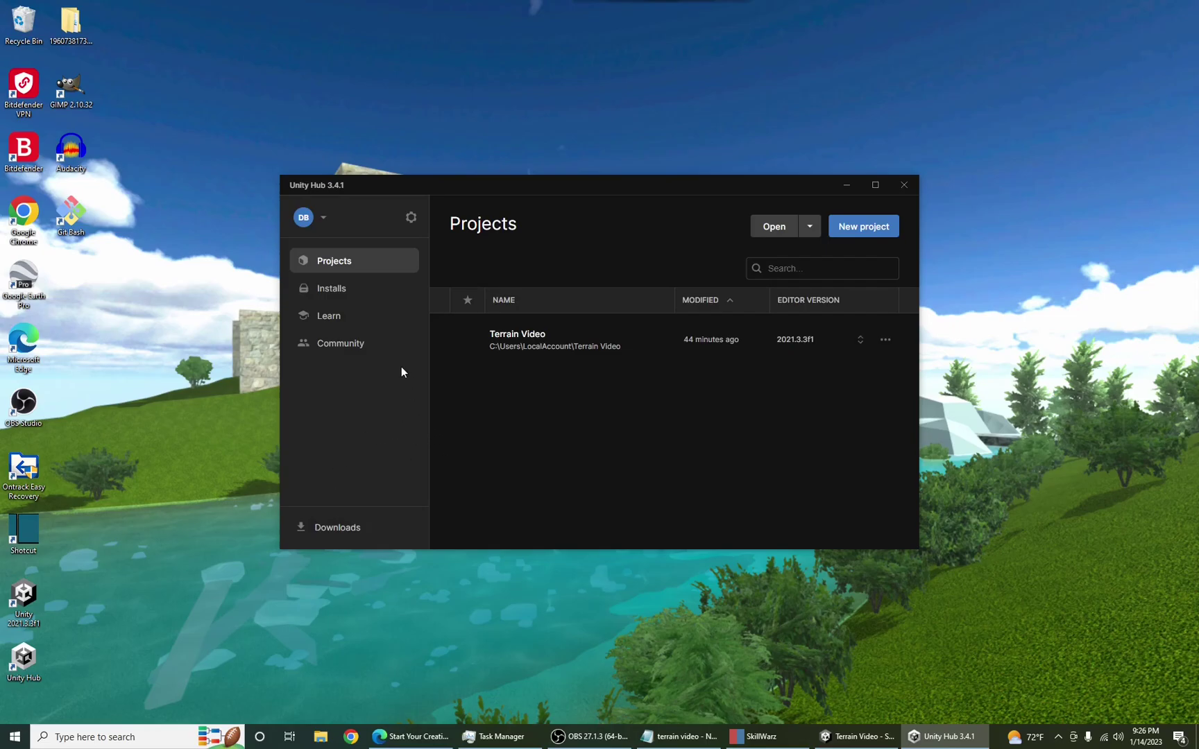
Step: Review the installed Unity editors and the official releases offered for installation, without installing any
click(342, 290)
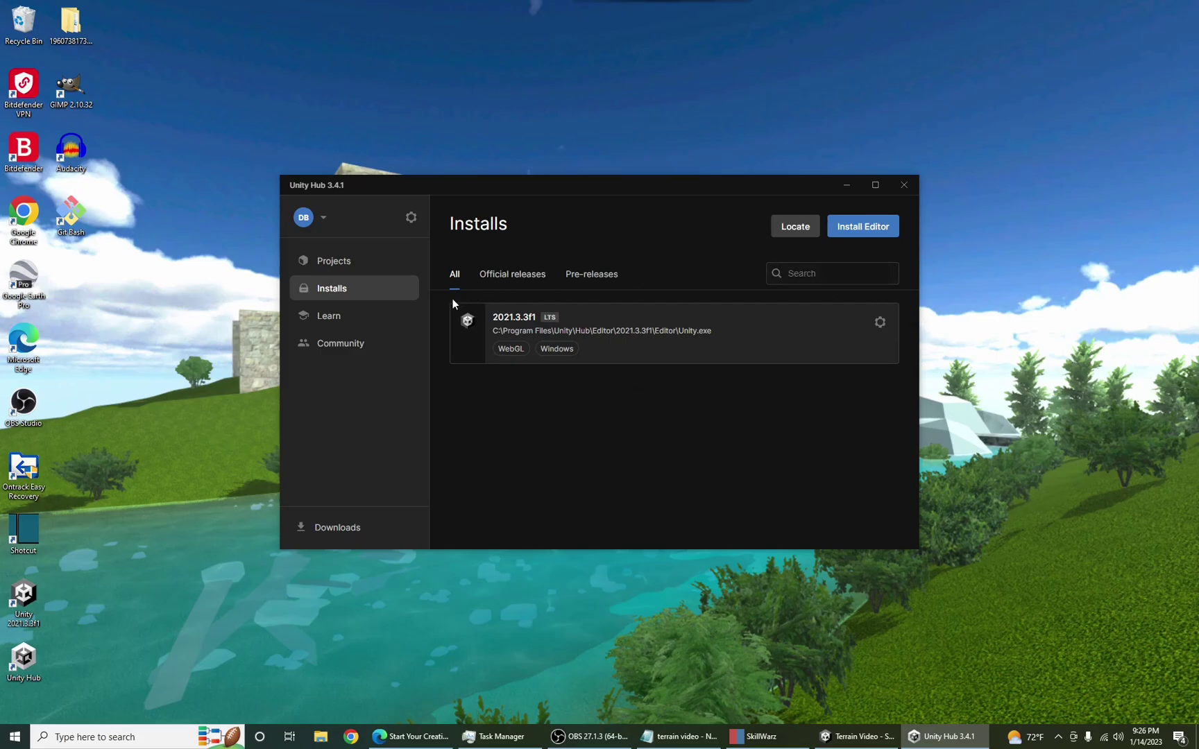
click(864, 227)
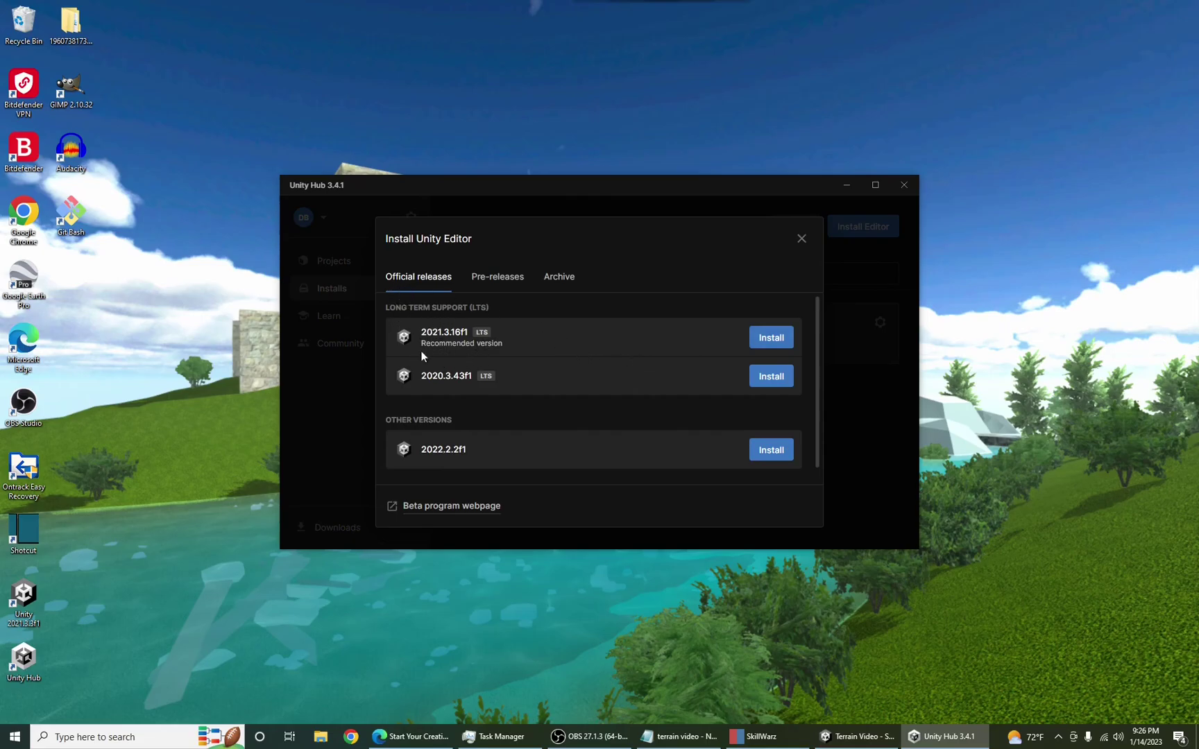
click(801, 239)
Step: Return to the project list and open the new project setup with the 3D template, going to its project name
click(336, 263)
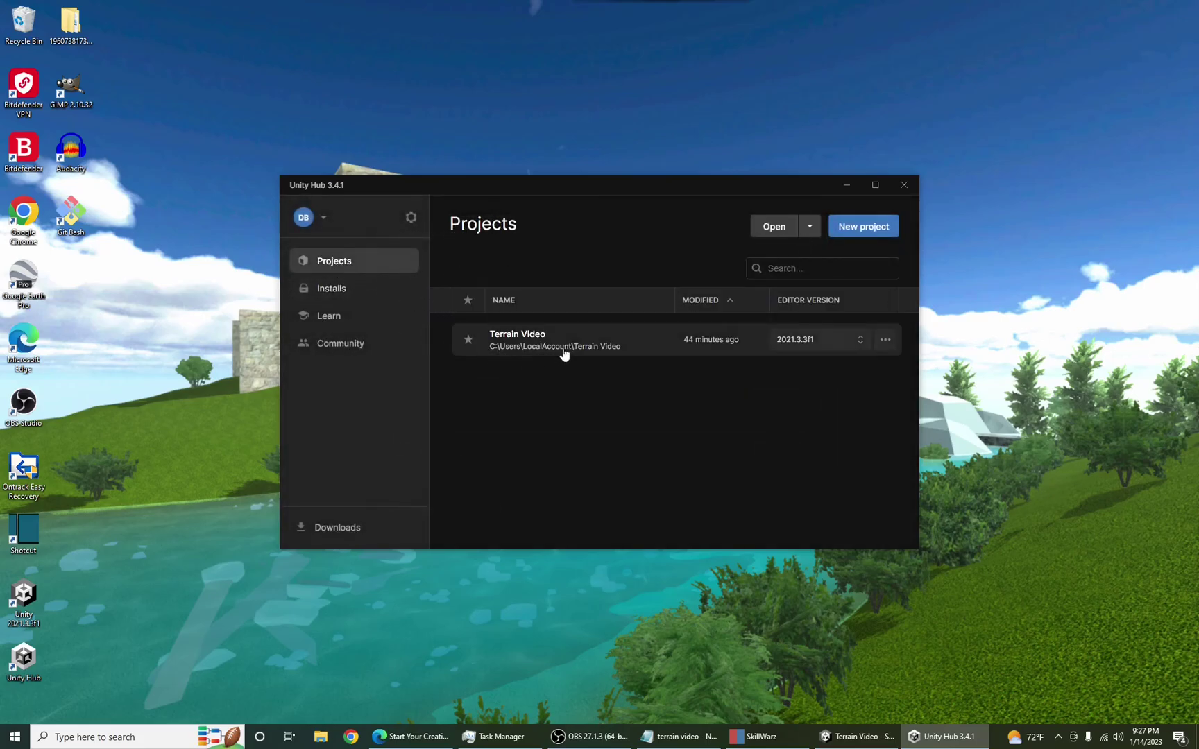
click(860, 237)
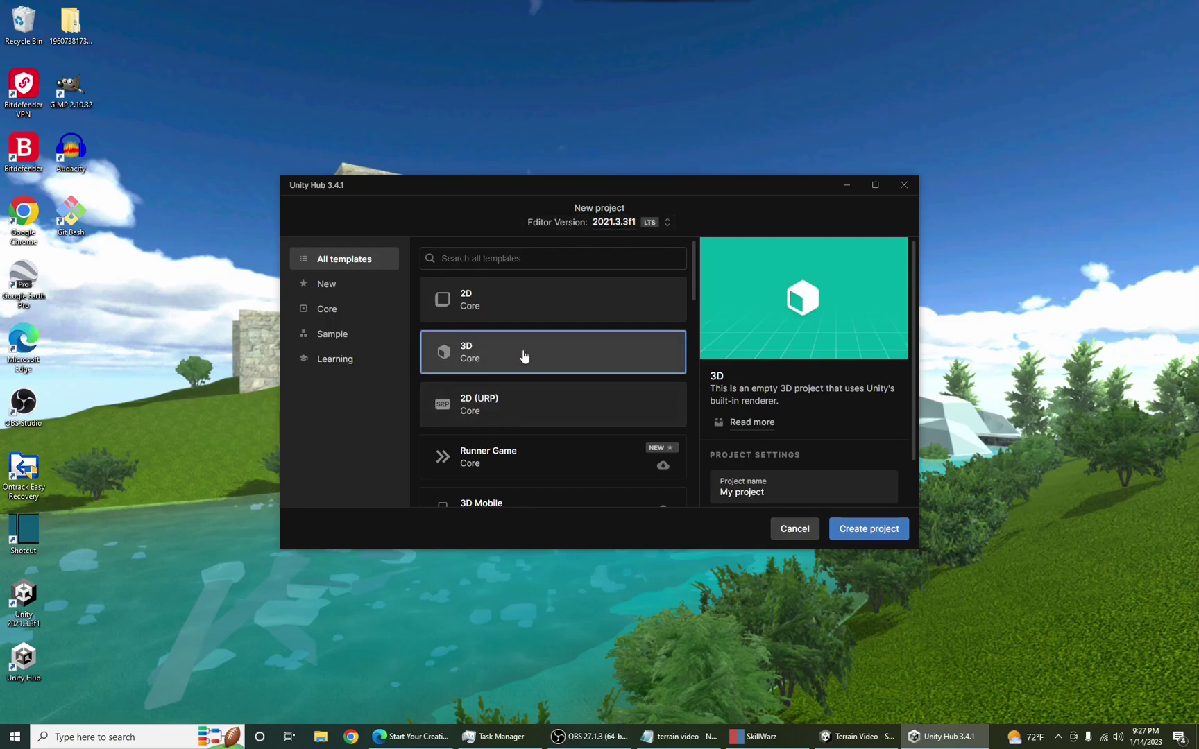
click(798, 490)
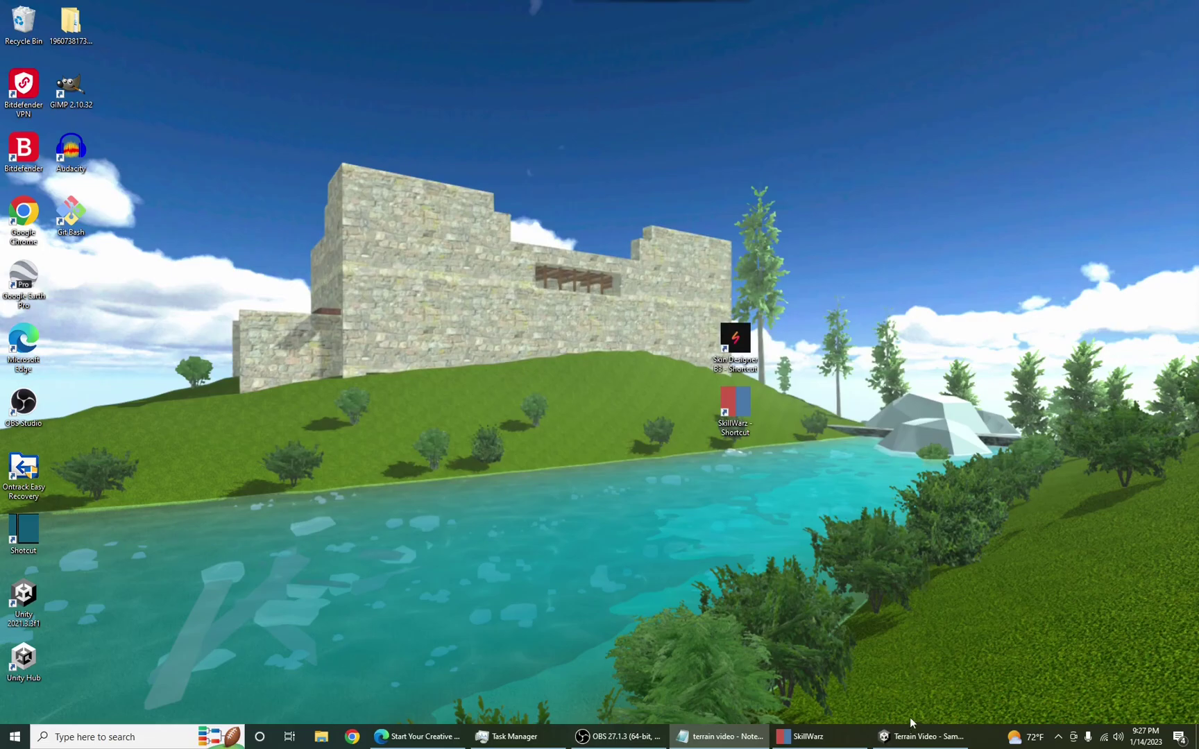
Step: Switch to the Terrain Video project in the Unity editor and delete the leafy-grass2-unity folder from its assets
click(917, 735)
click(158, 517)
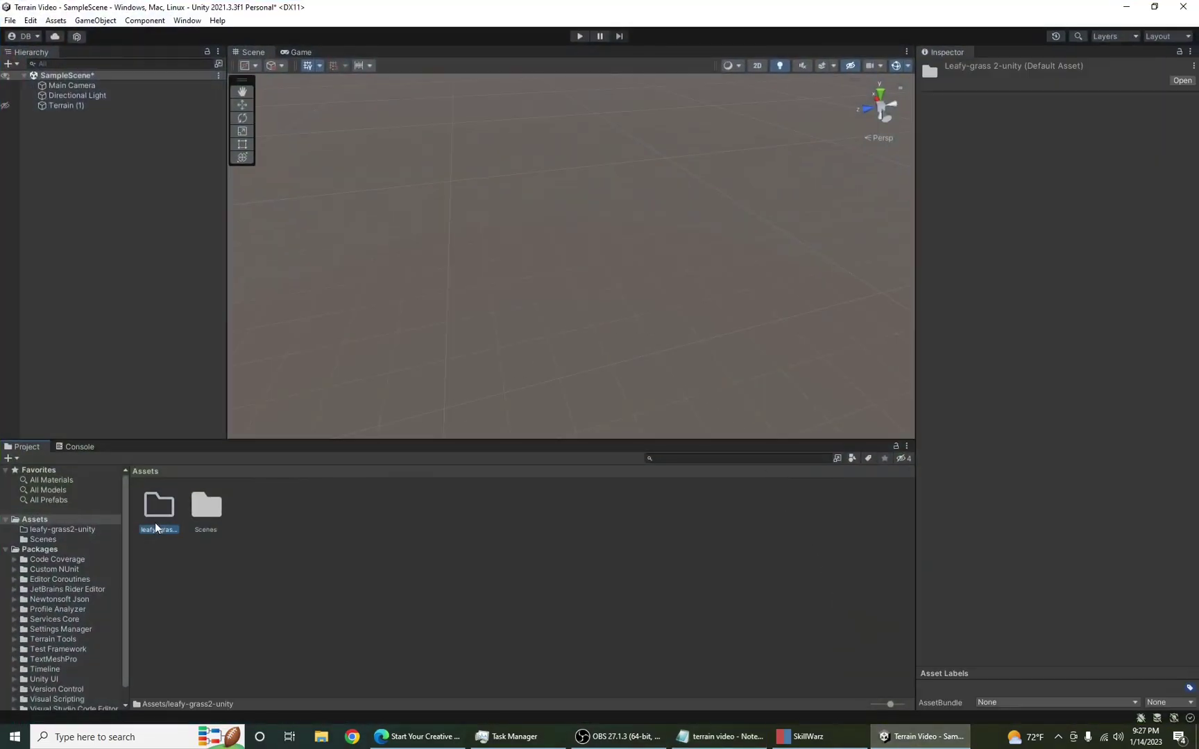
key(Delete)
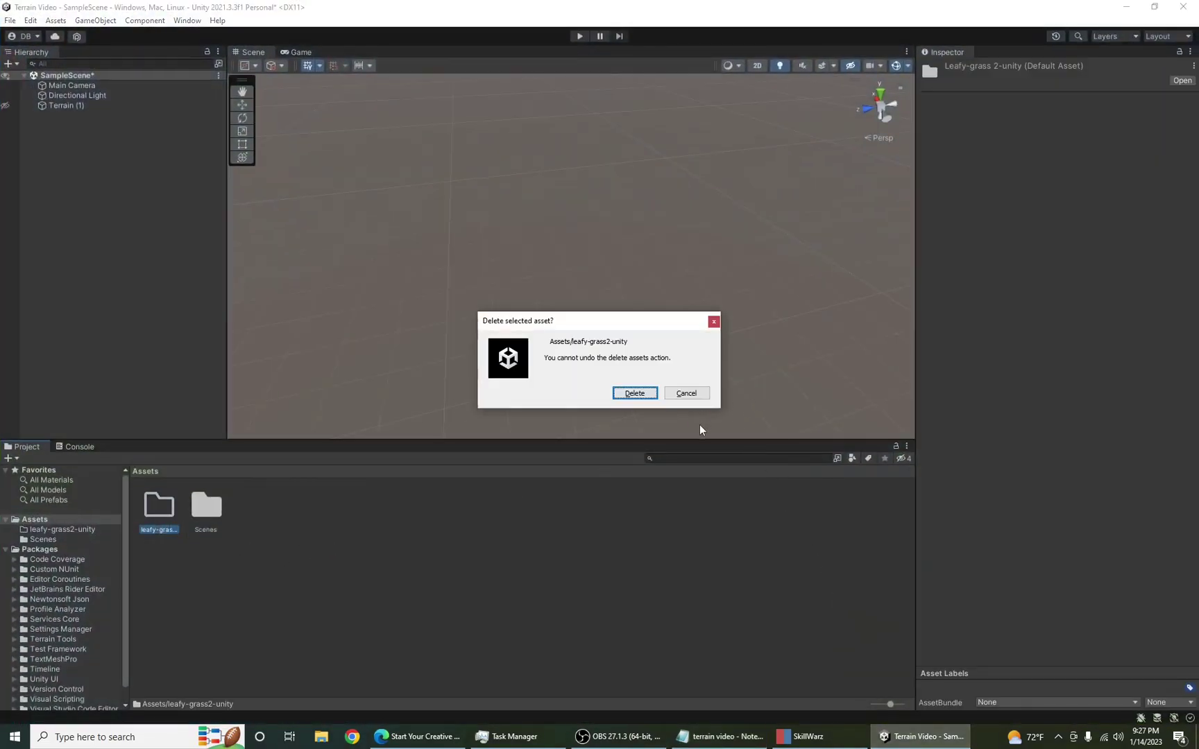
key(Return)
Step: Delete the Terrain (1) object from SampleScene and save the scene
click(78, 106)
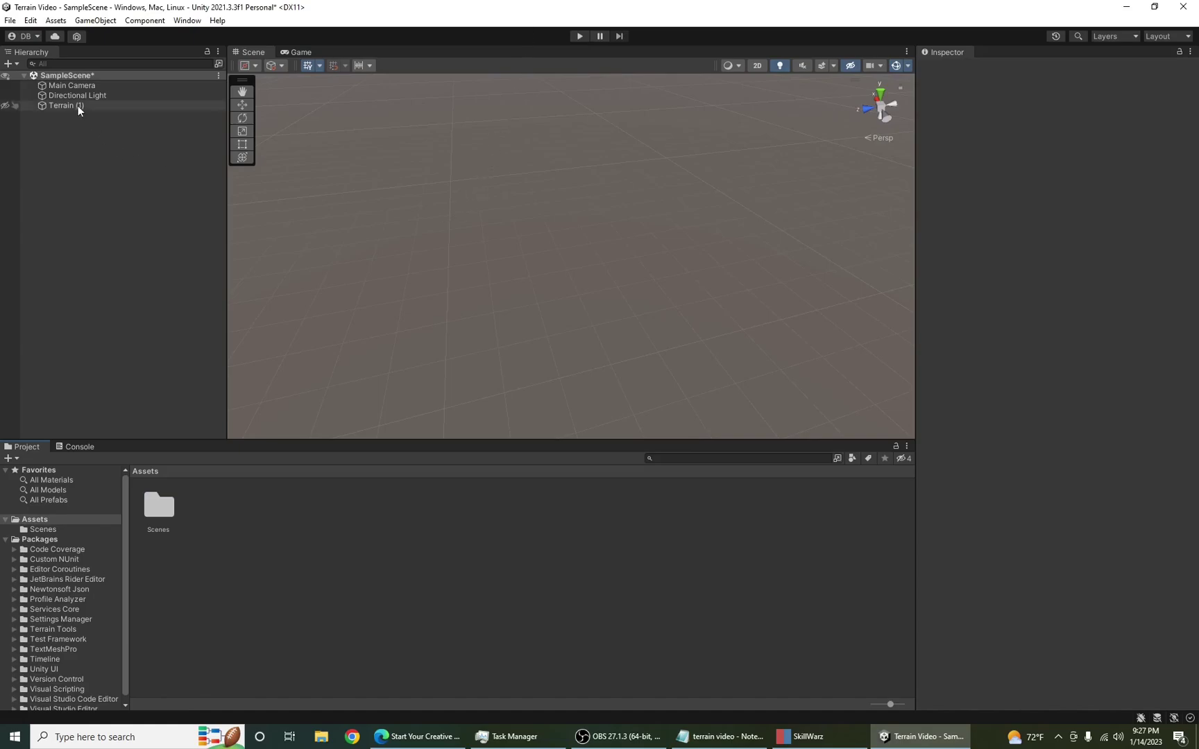
key(Delete)
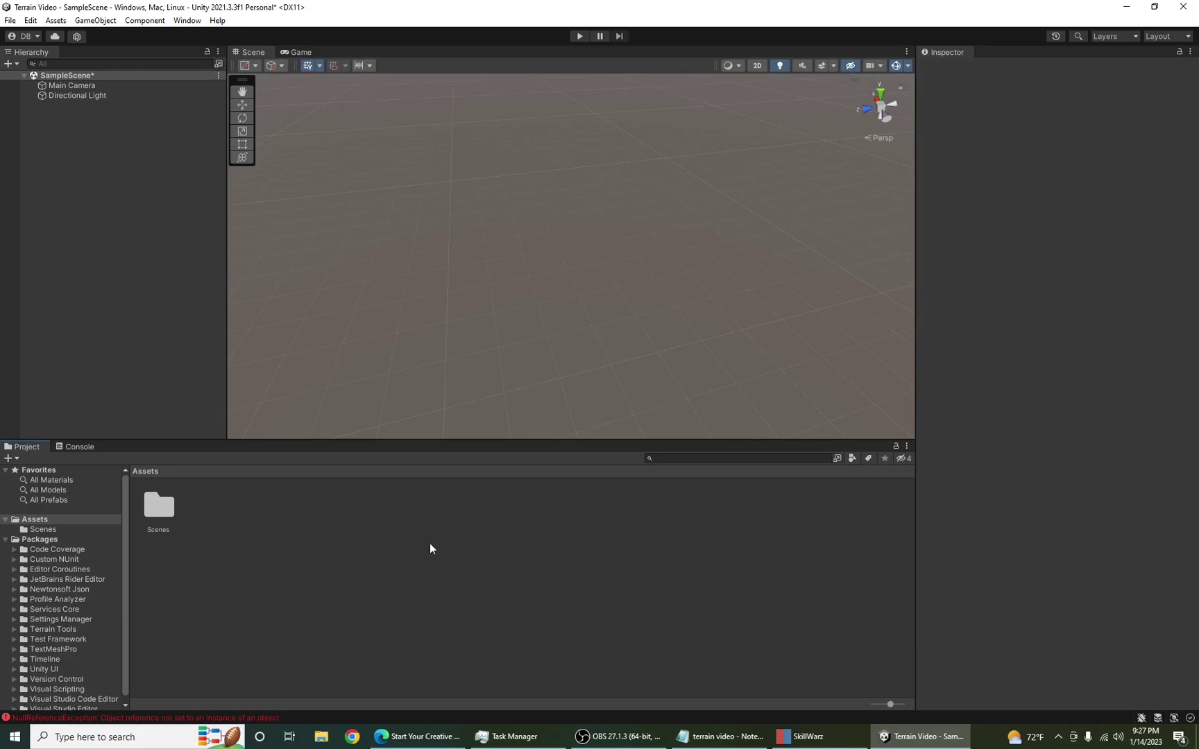
key(ctrl+s)
Step: Review the Terrain Tools package under the Unity Registry packages in Package Manager, and close the manager
click(188, 22)
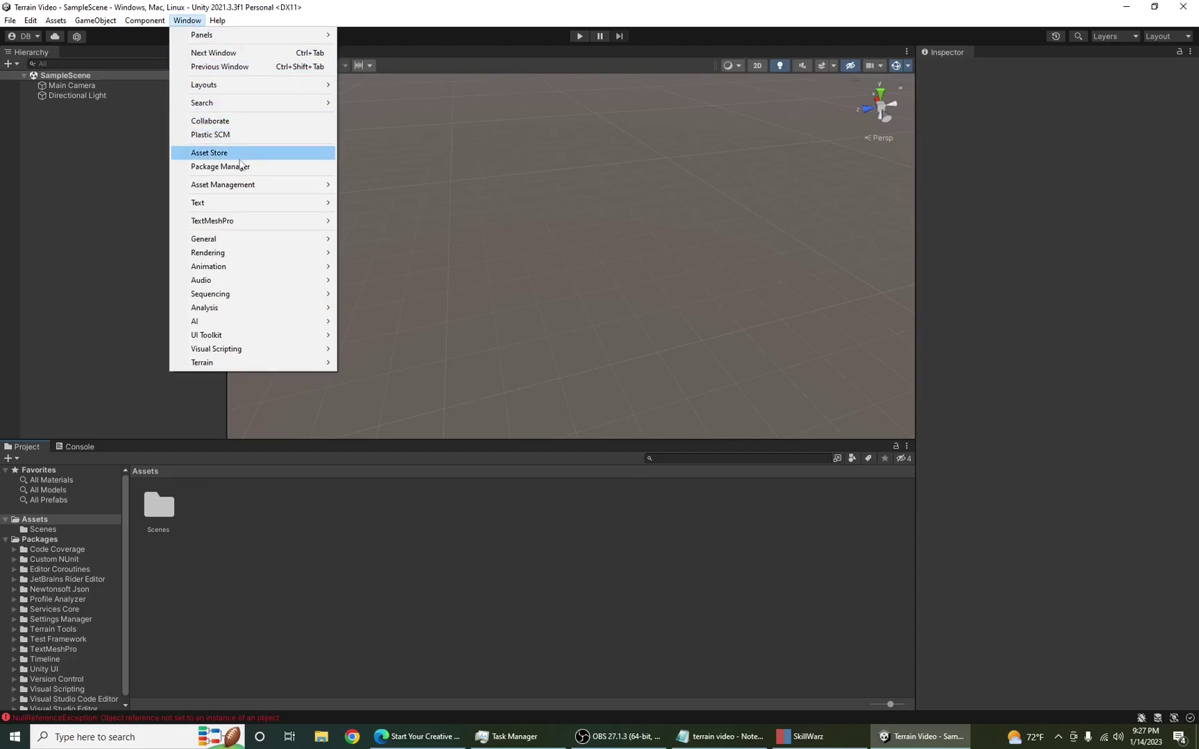
click(221, 167)
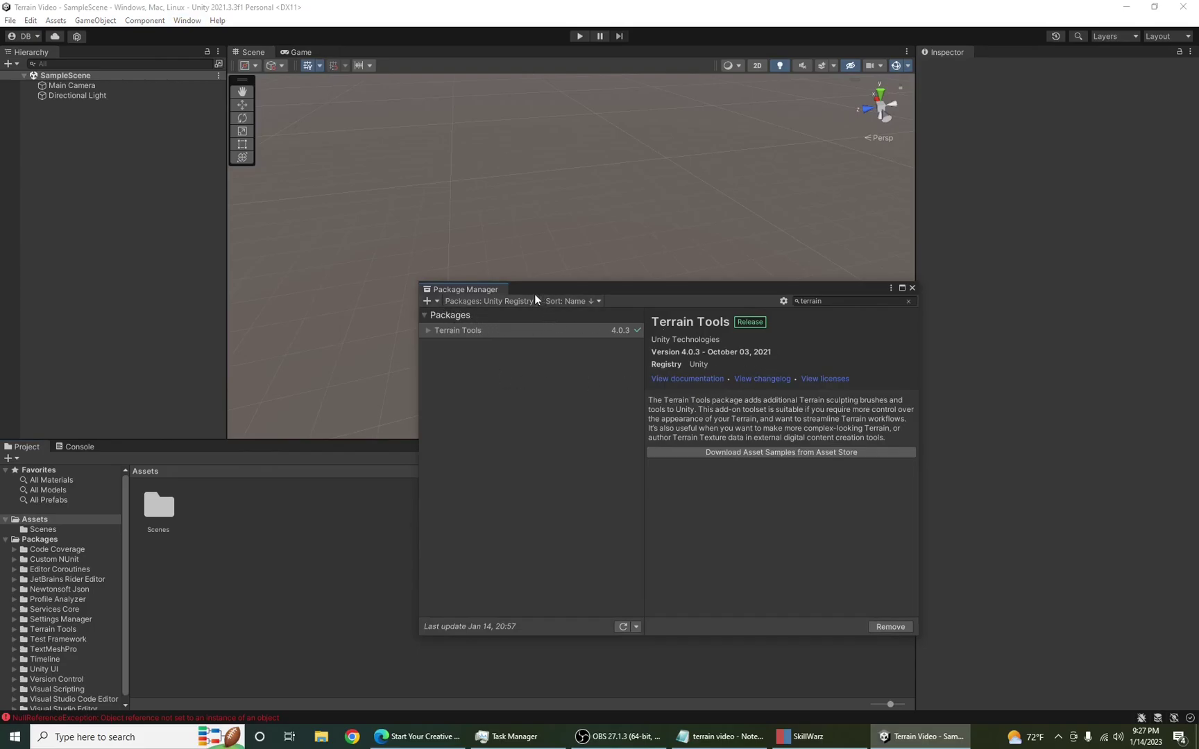
click(492, 302)
click(488, 318)
click(853, 302)
click(773, 533)
click(911, 288)
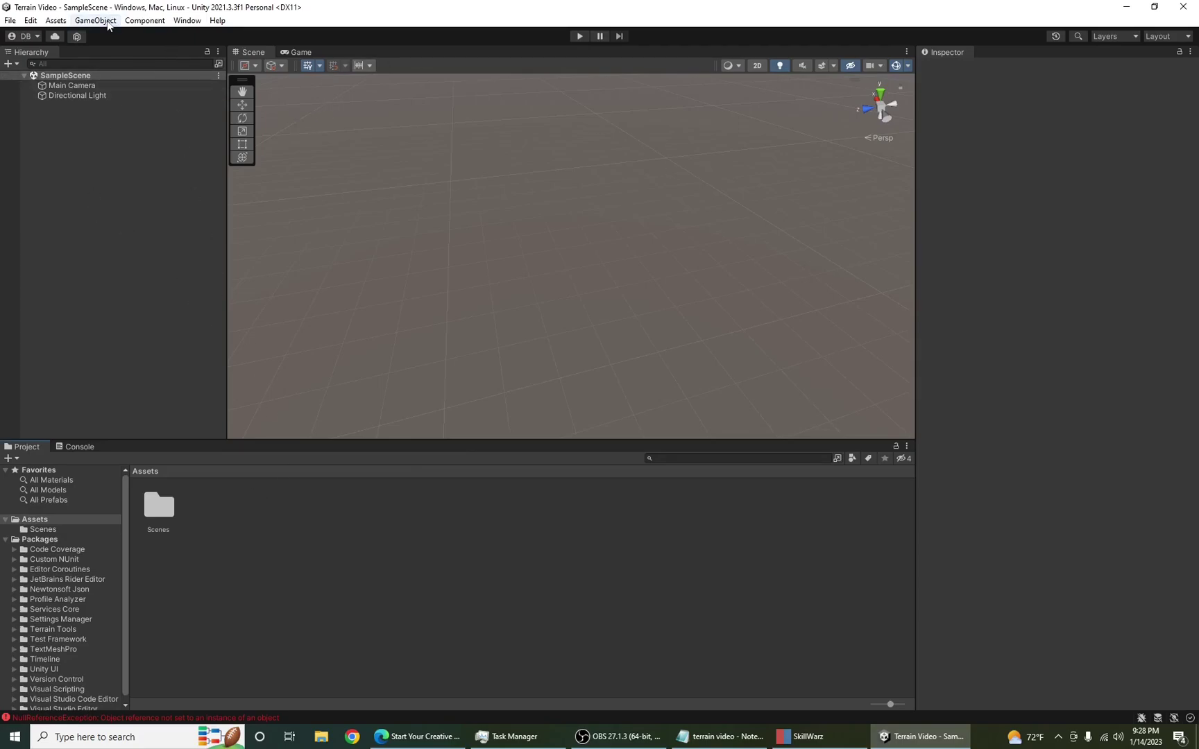
Step: Add a new Terrain object to SampleScene
click(108, 23)
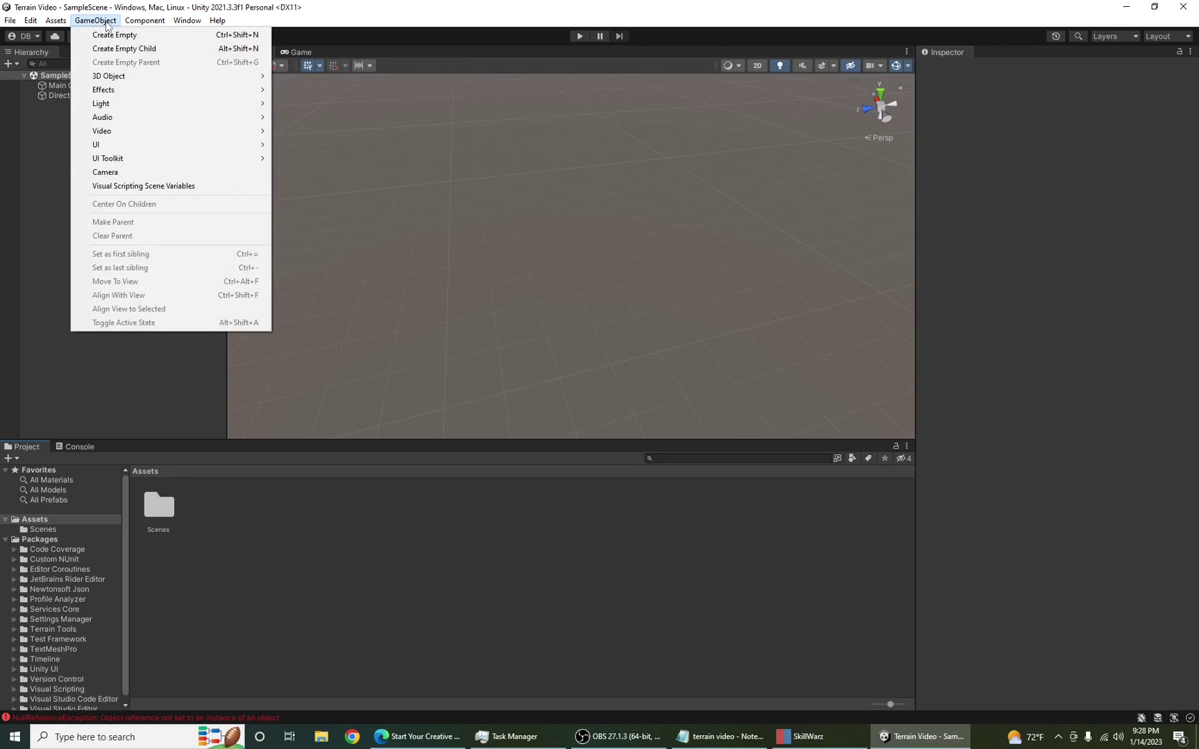
mouse_move(195, 82)
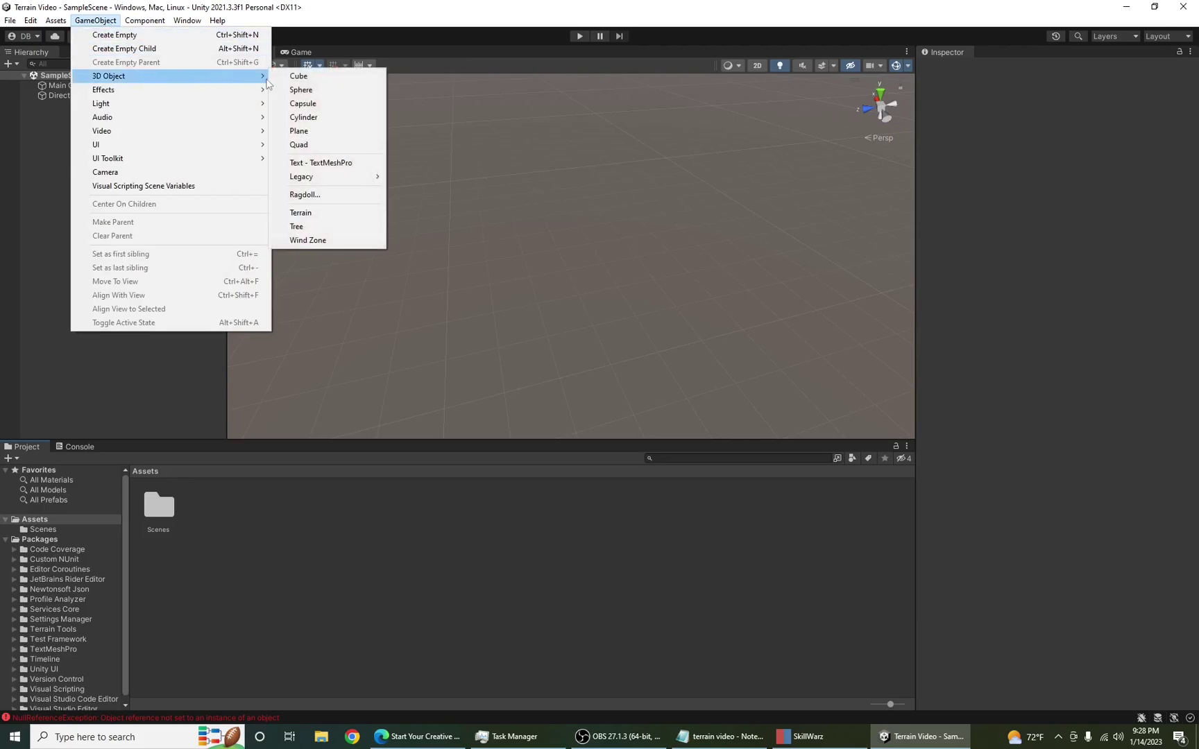
click(340, 214)
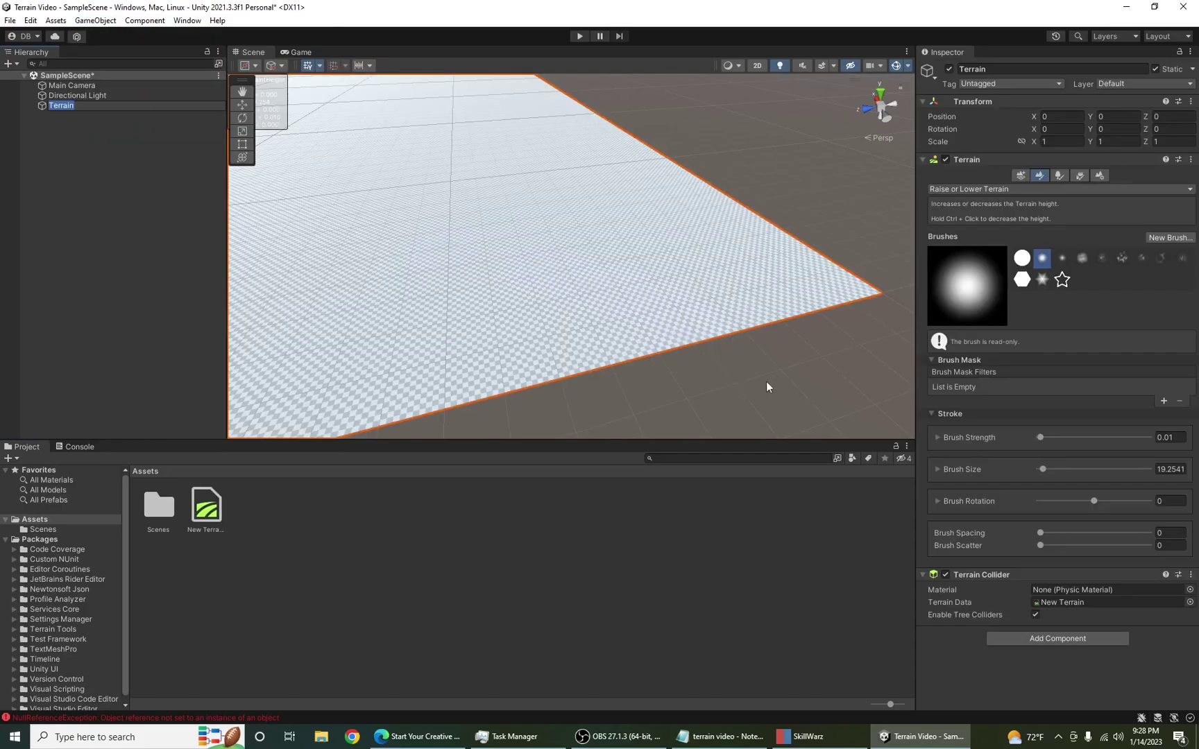
right_drag(766, 381, 537, 372)
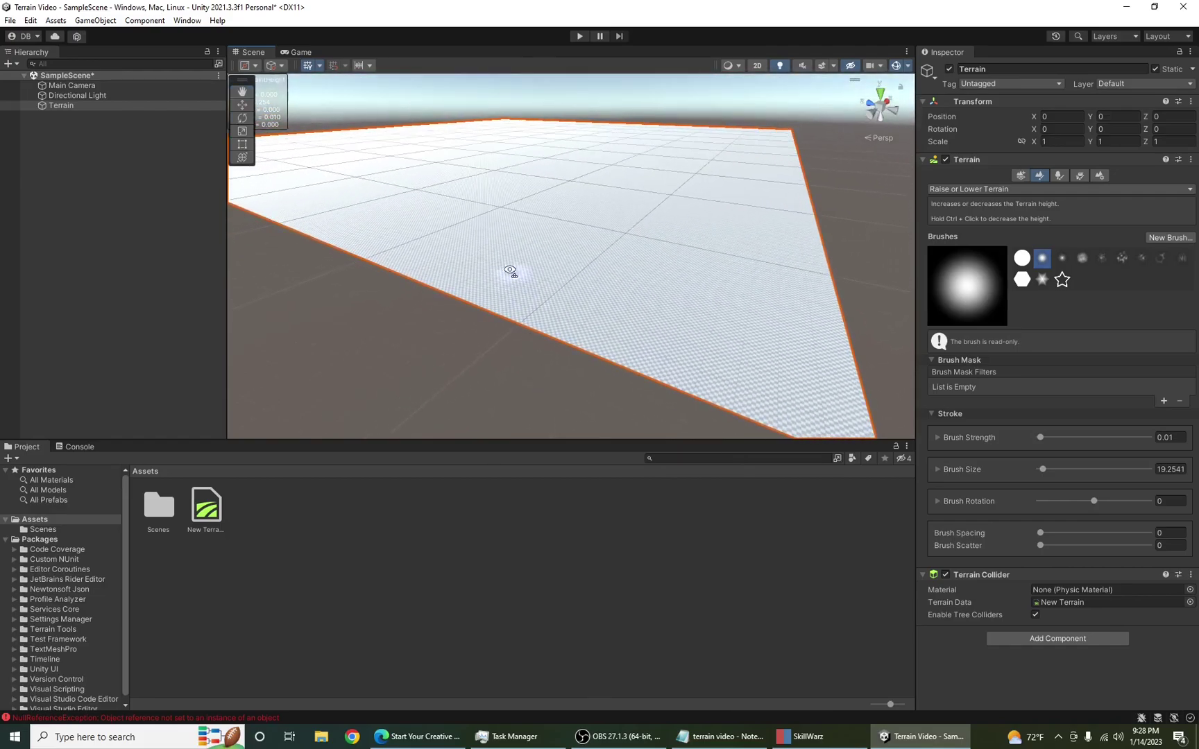
right_drag(509, 272, 567, 310)
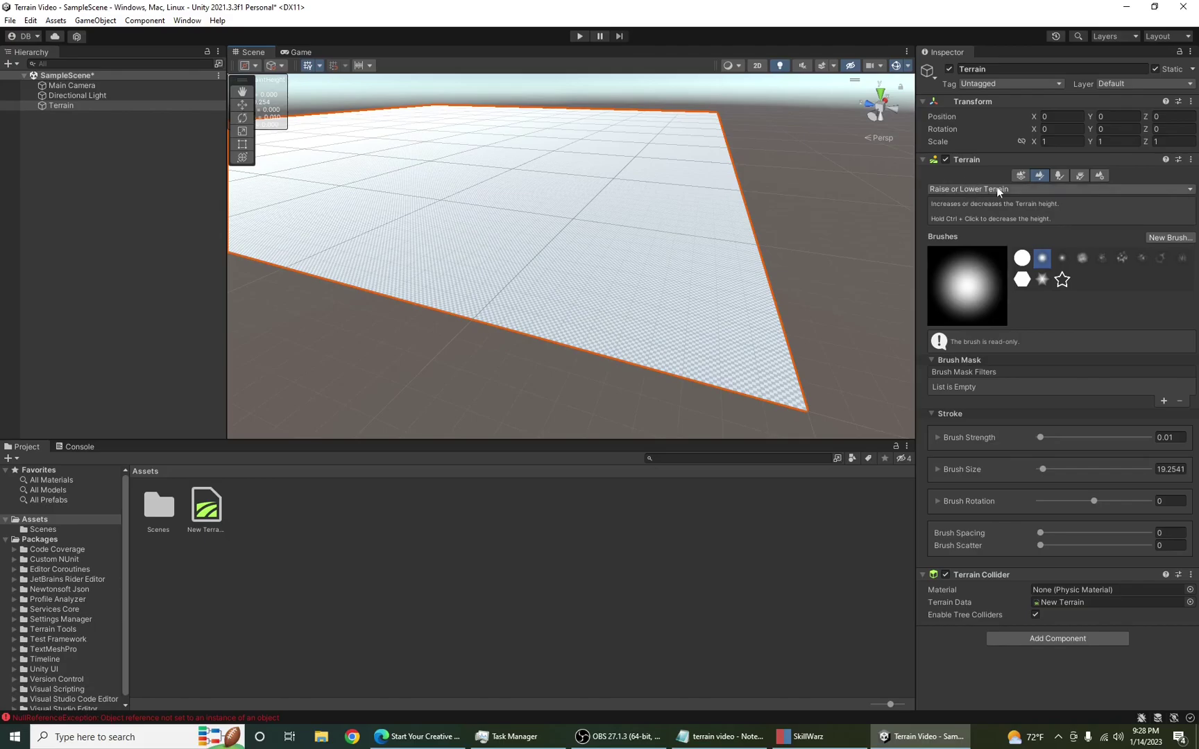
Step: Set the terrain's width and length to 100 each in the terrain's mesh resolution settings
click(1020, 175)
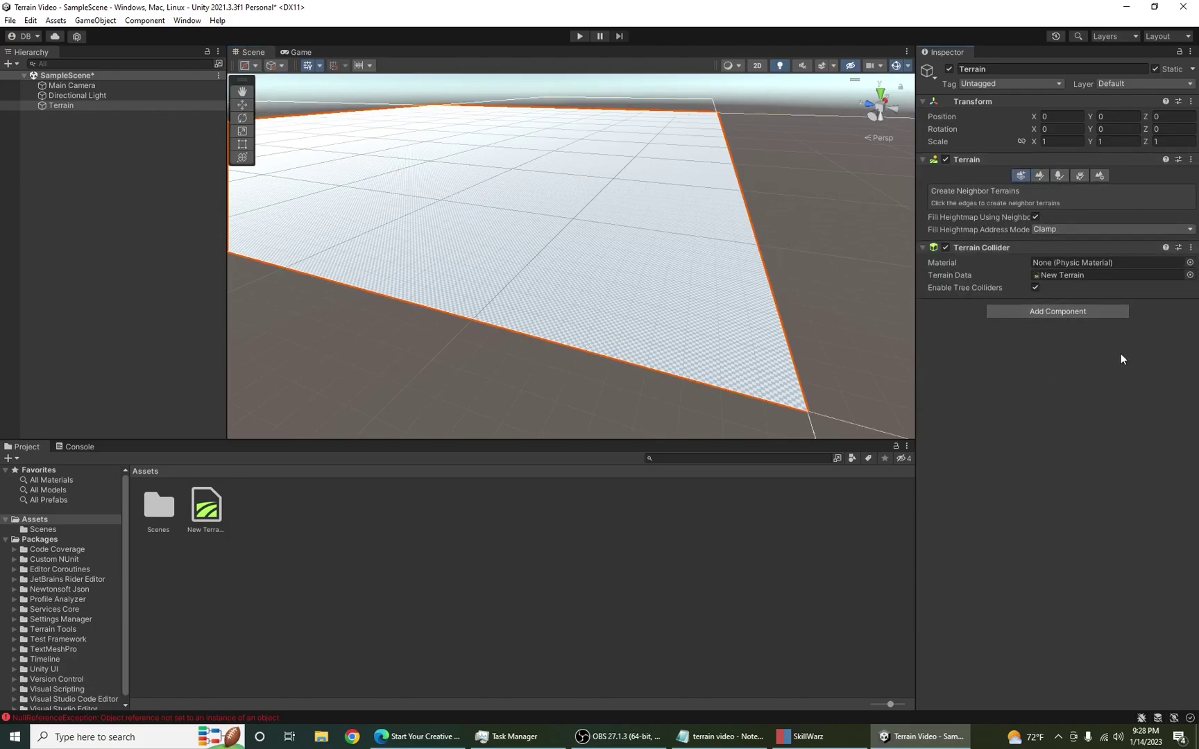
click(1099, 176)
click(1078, 558)
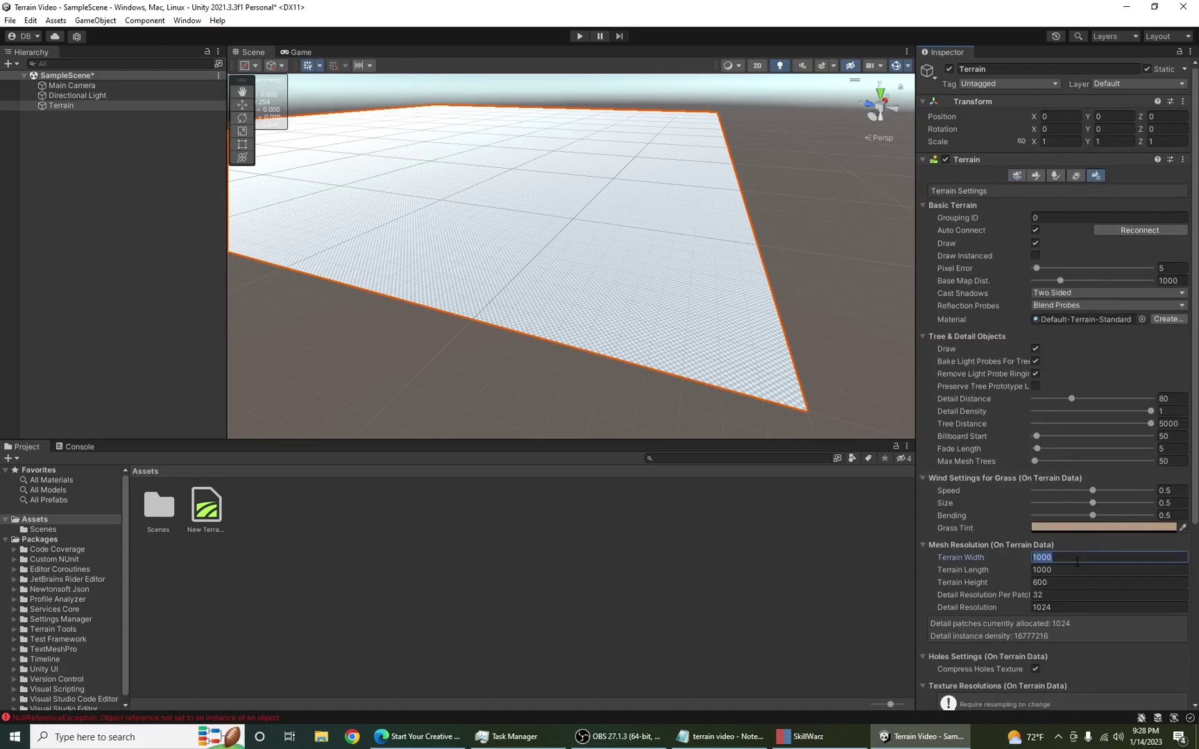
text(100)
key(Tab)
key(BackSpace)
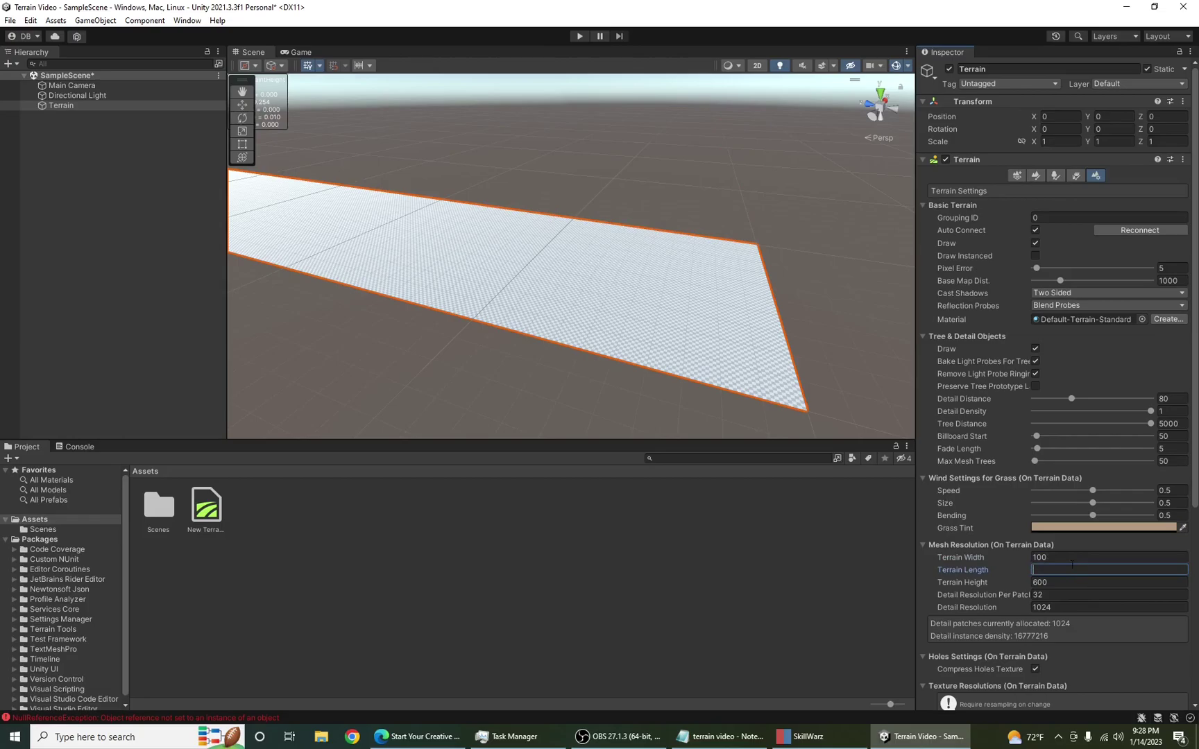
text(100)
key(shift+Tab)
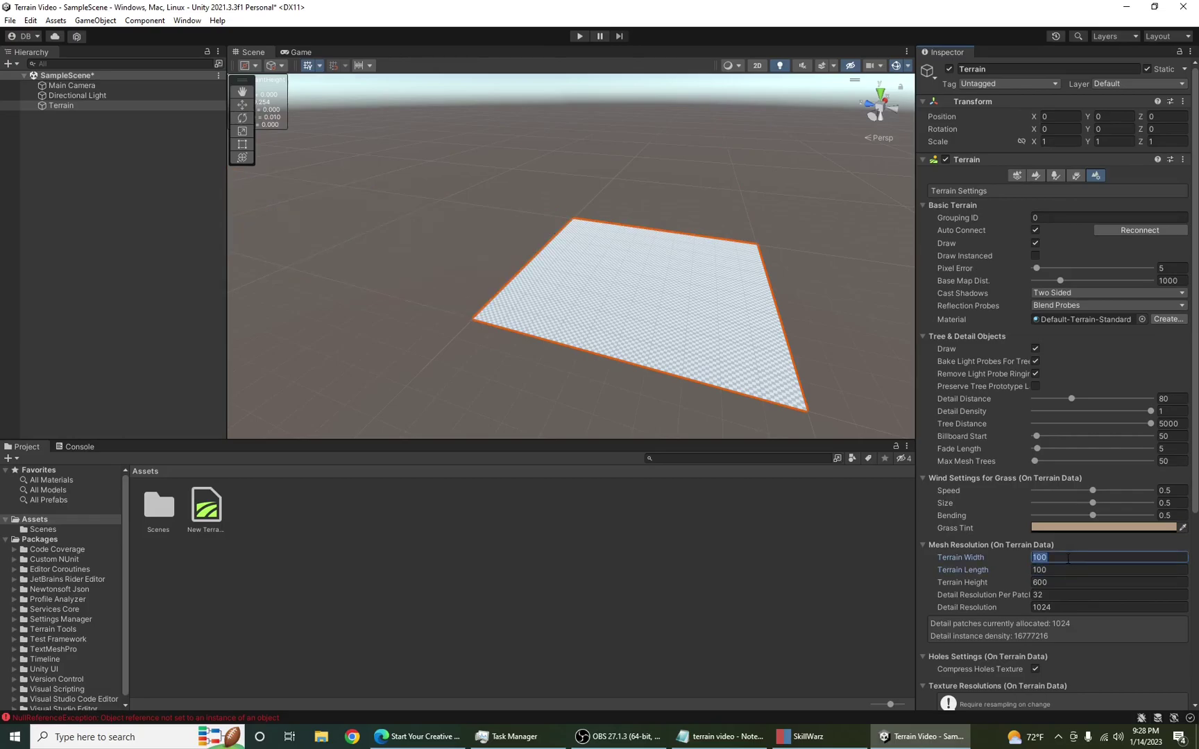
click(839, 382)
right_drag(840, 383, 784, 385)
key(w)
click(781, 378)
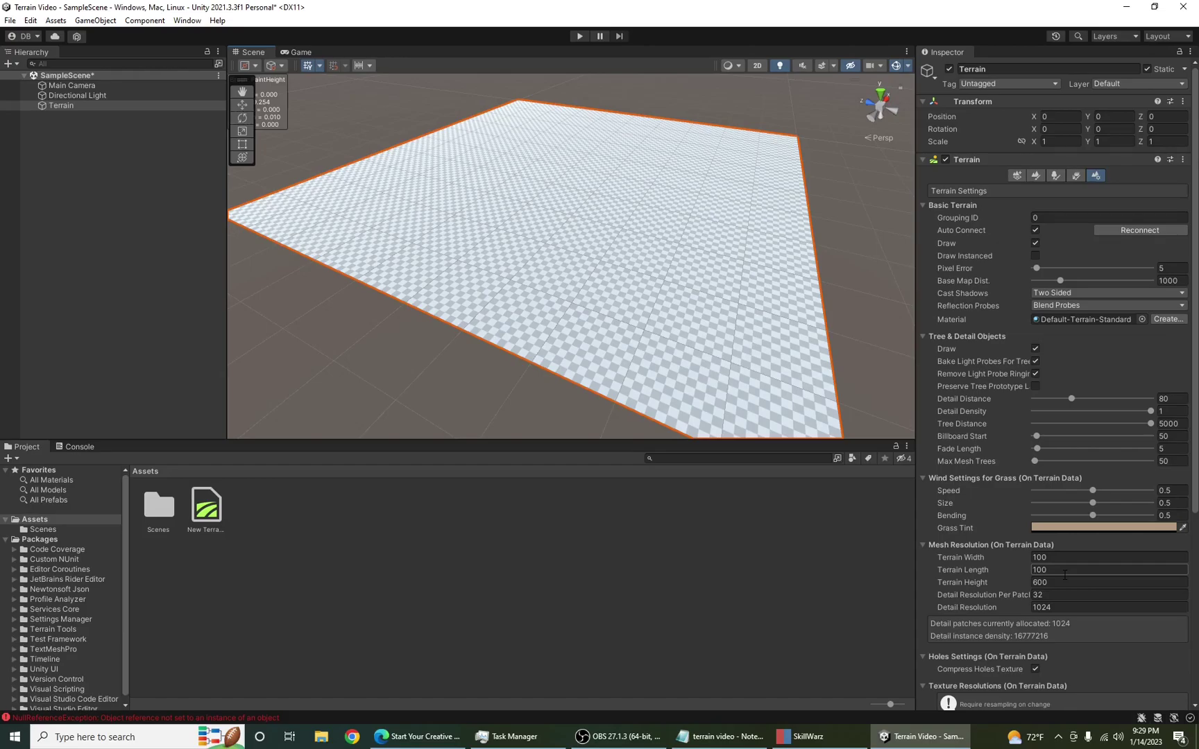
click(1053, 557)
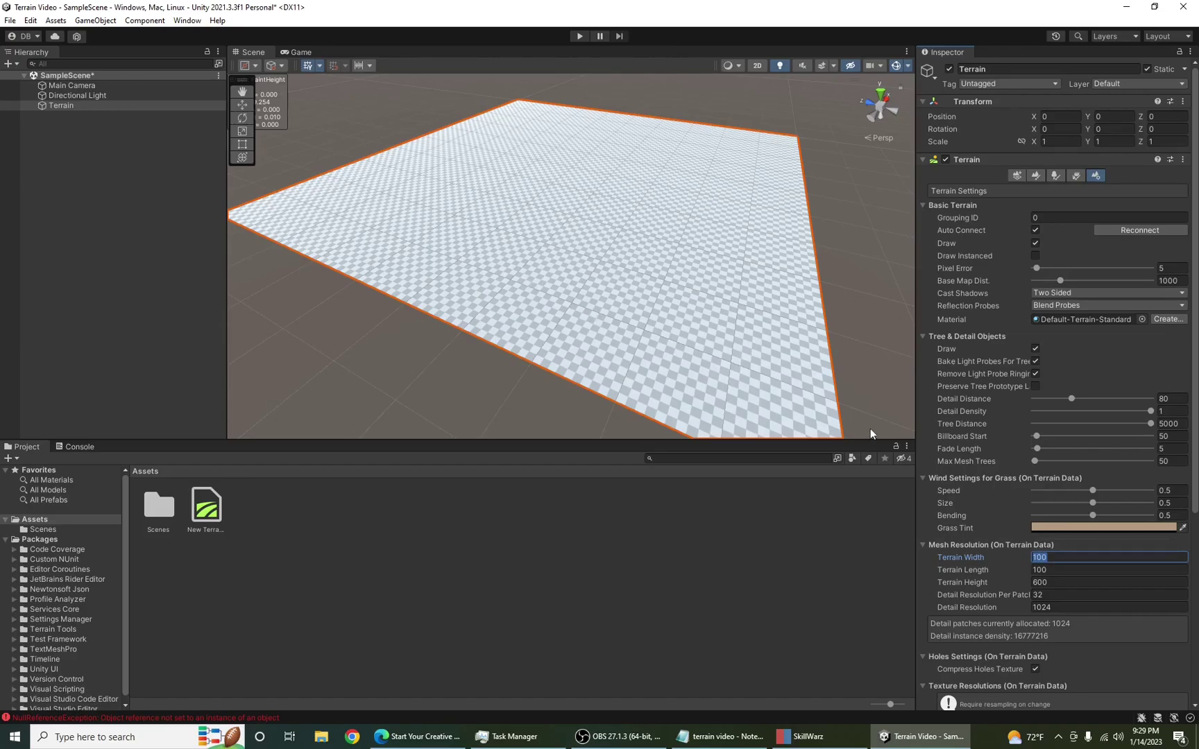
click(1075, 574)
click(1068, 558)
Step: Raise broad hills across the terrain with Raise or Lower Terrain, using a brush size of about 104
click(1037, 178)
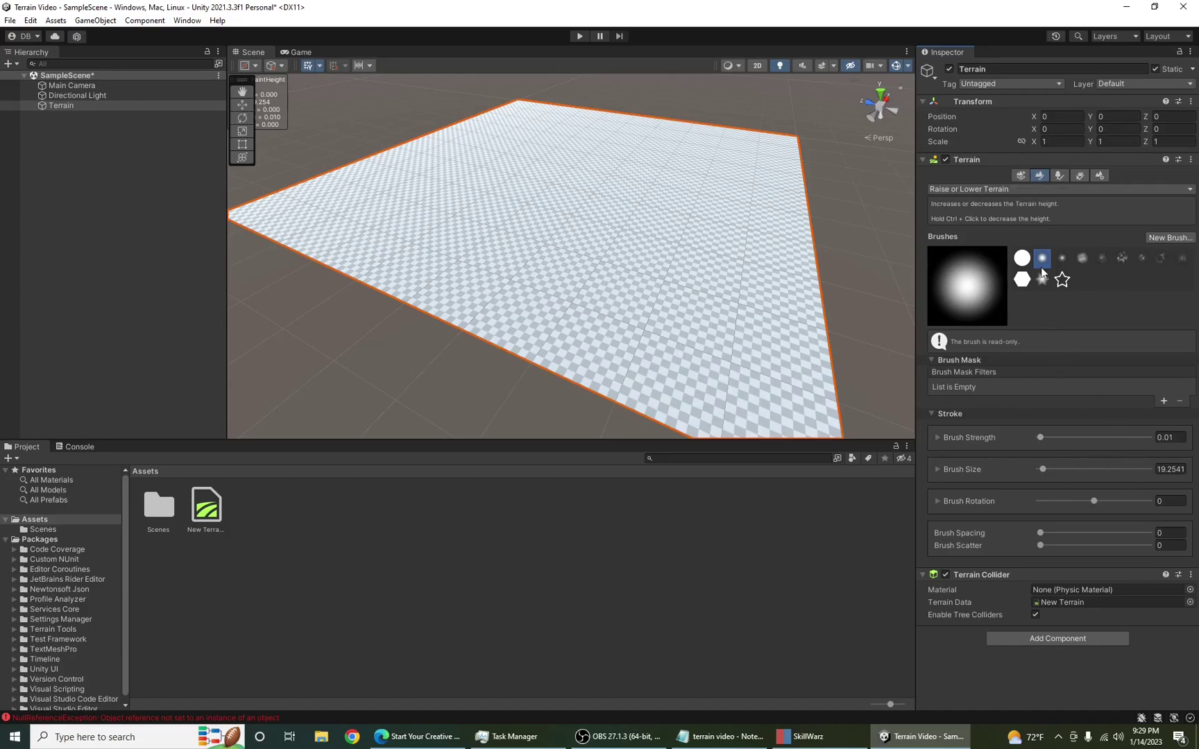
click(996, 189)
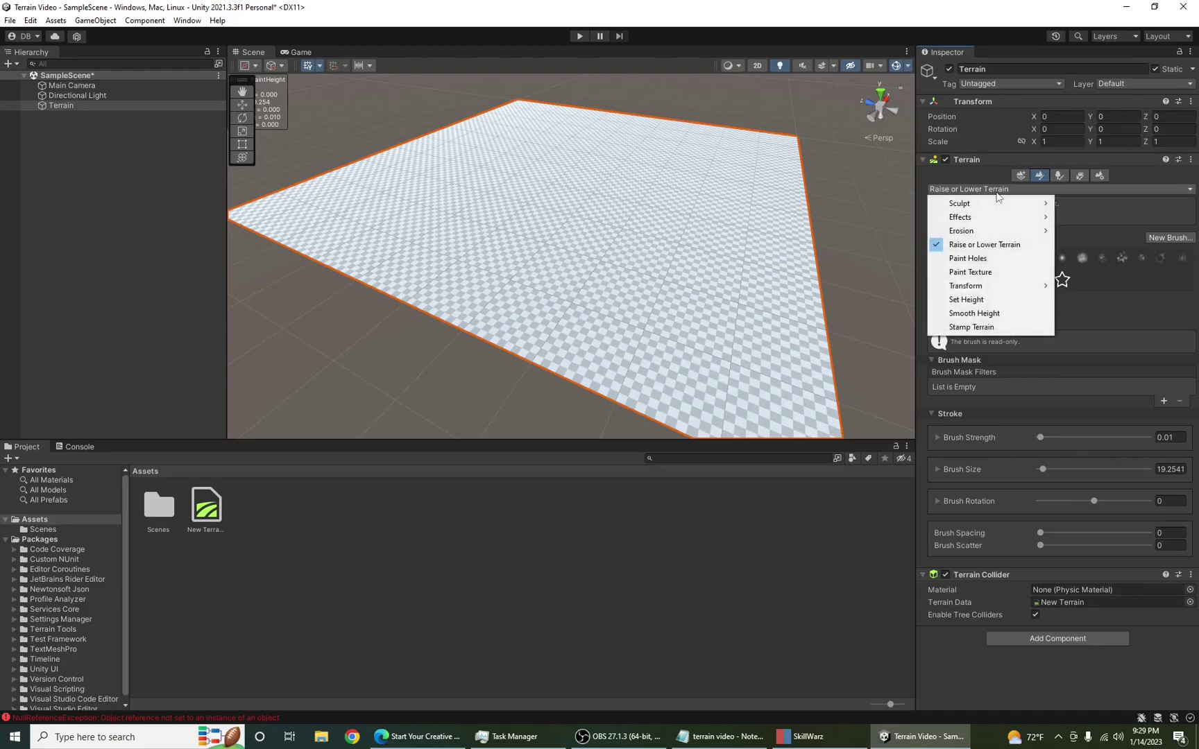
click(972, 246)
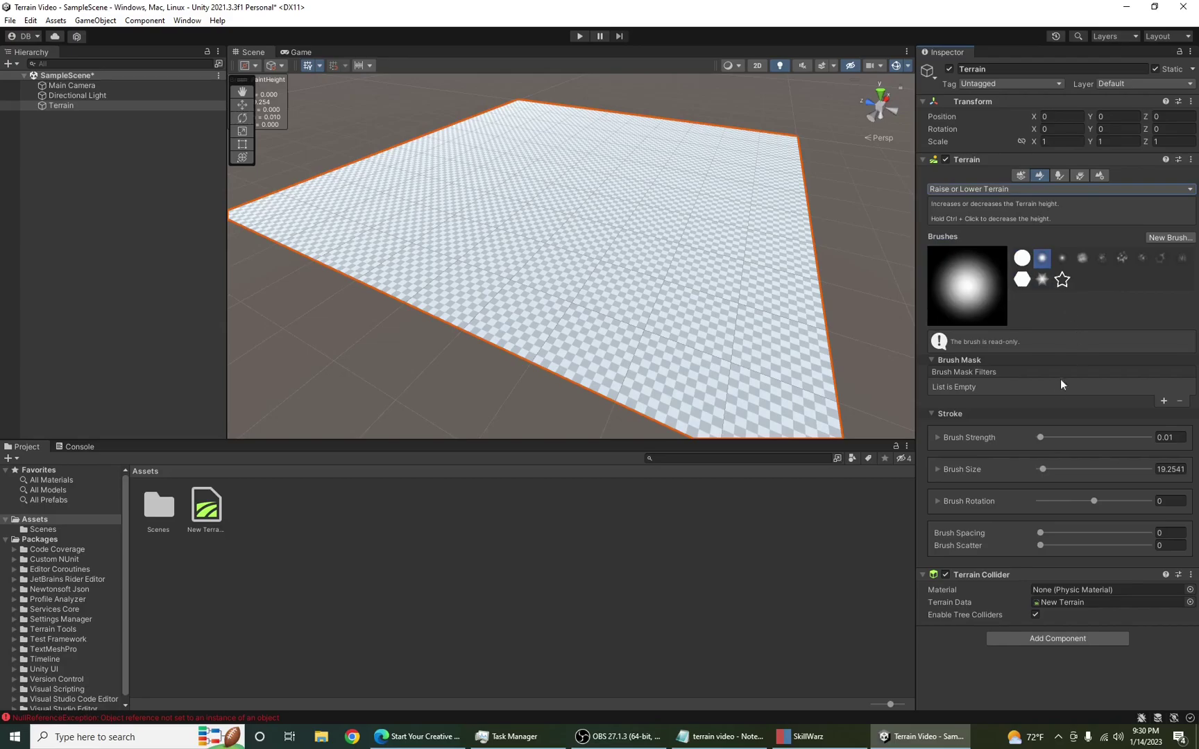
click(1172, 439)
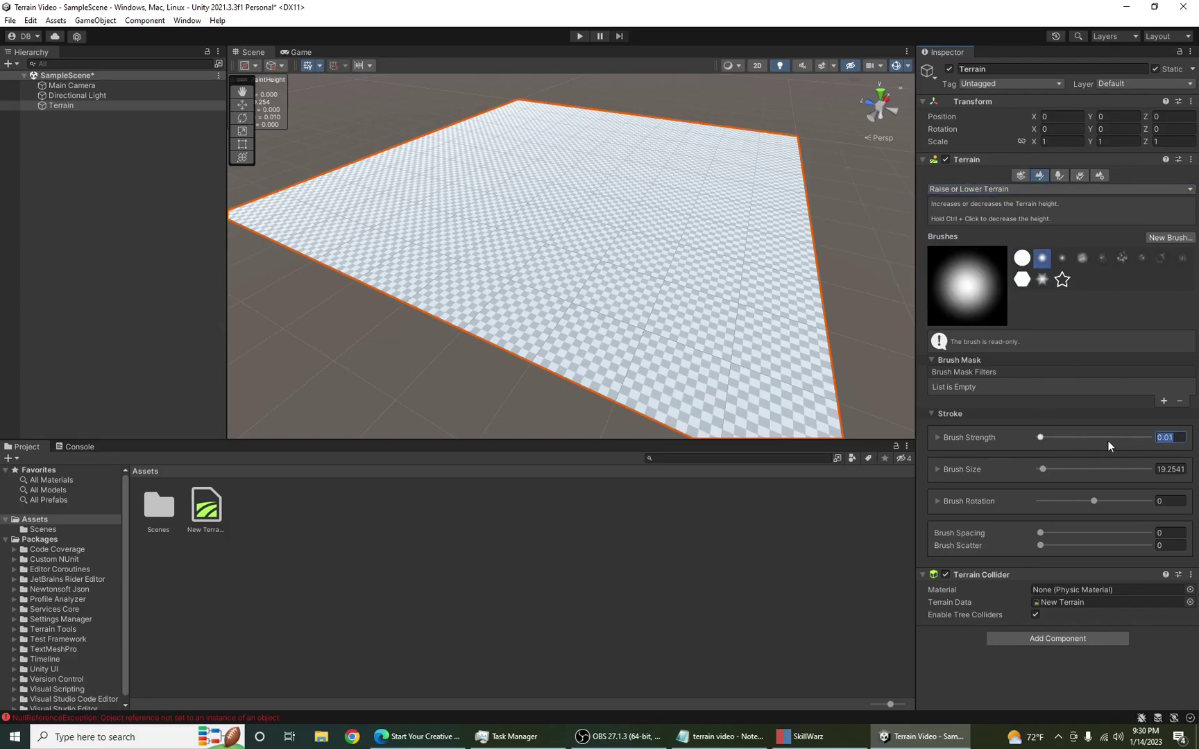
drag(1044, 469, 1063, 472)
mouse_move(725, 158)
mouse_down()
mouse_move(659, 111)
mouse_move(522, 111)
mouse_move(413, 216)
mouse_move(539, 113)
mouse_move(453, 172)
mouse_move(711, 312)
mouse_move(697, 312)
mouse_move(680, 290)
mouse_move(696, 267)
mouse_move(639, 104)
mouse_move(535, 113)
mouse_move(427, 153)
mouse_up()
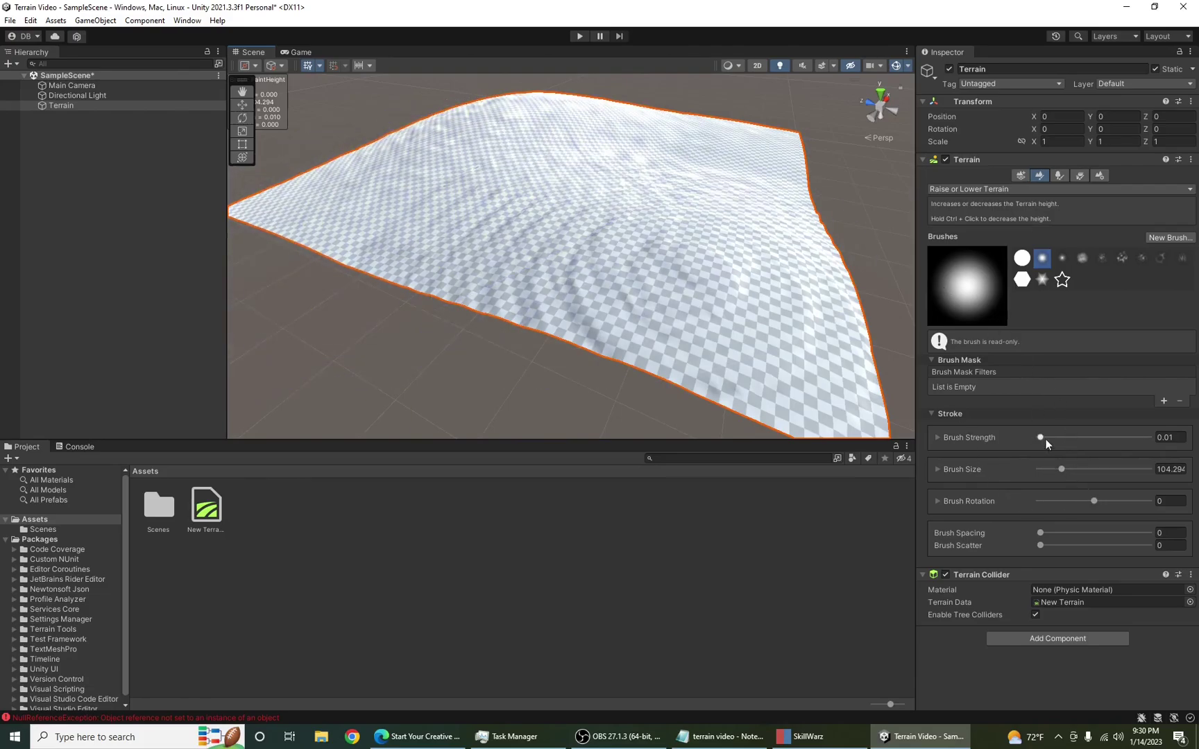
Step: Raise peaks on the terrain with a brush size of about 38, and lower them again with the same brush
click(1047, 469)
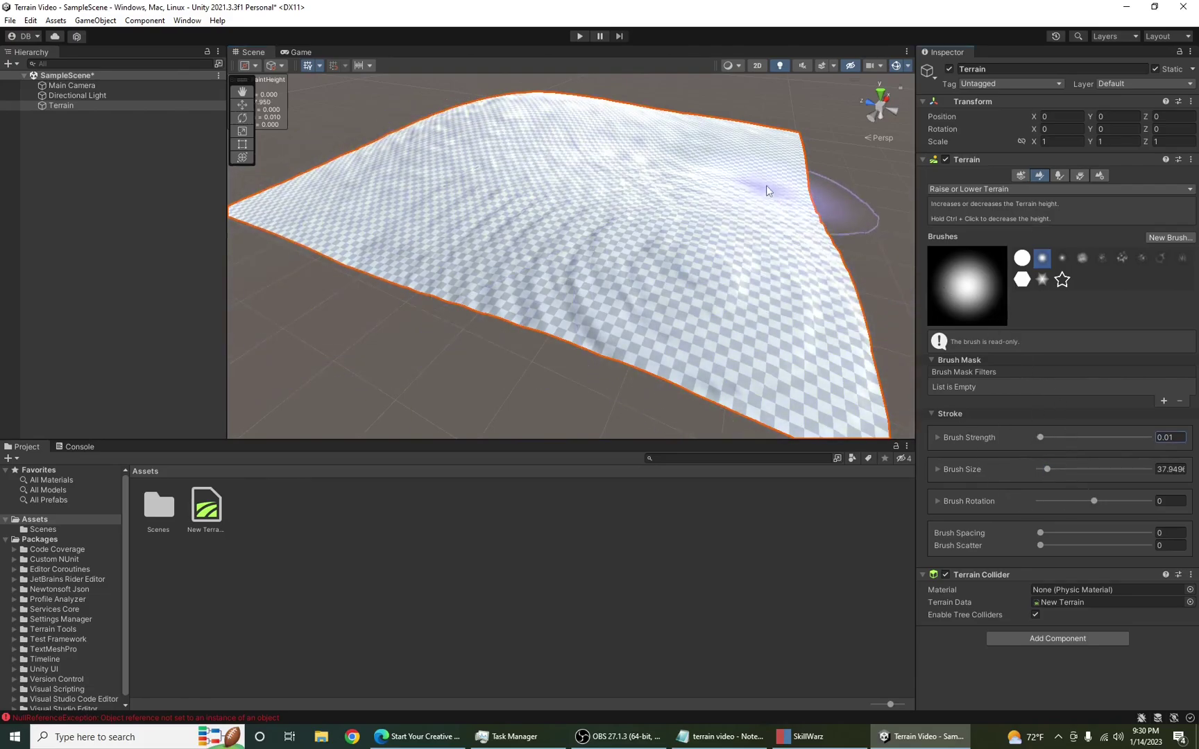
mouse_move(680, 187)
mouse_down()
mouse_move(749, 177)
mouse_move(701, 163)
mouse_move(735, 177)
mouse_move(700, 119)
mouse_move(709, 140)
mouse_up()
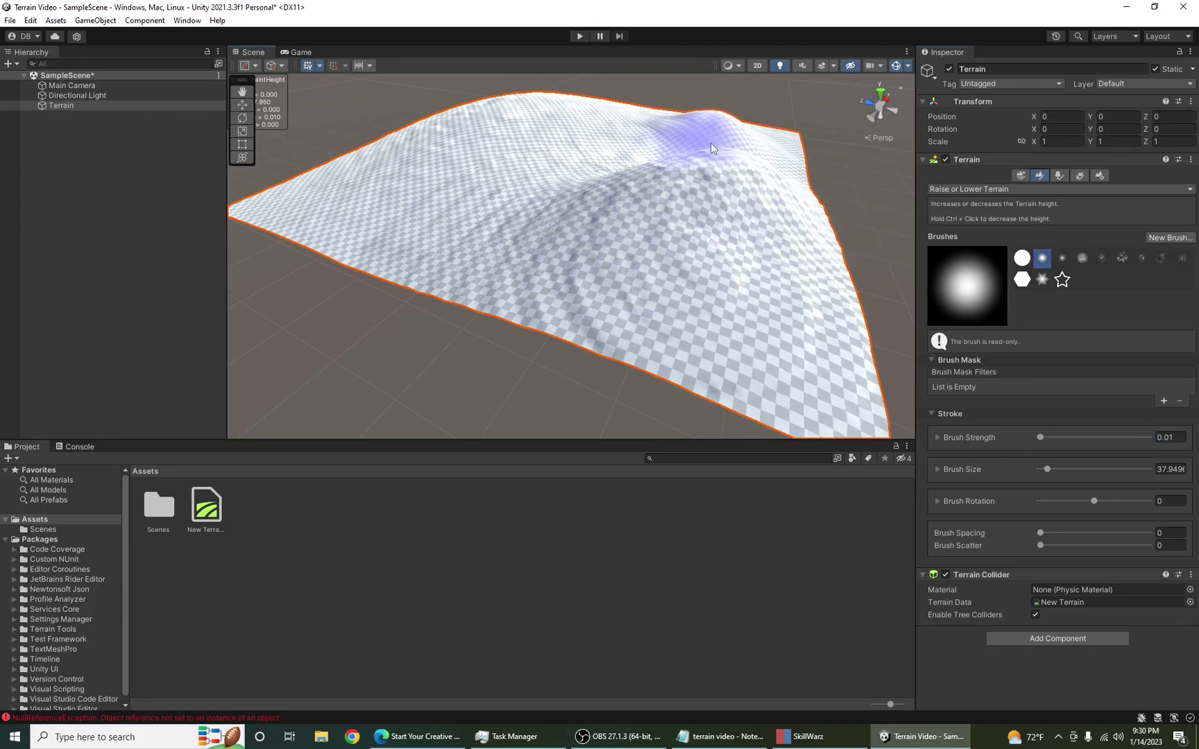
mouse_move(709, 273)
right_down()
mouse_move(744, 226)
mouse_move(851, 260)
right_up()
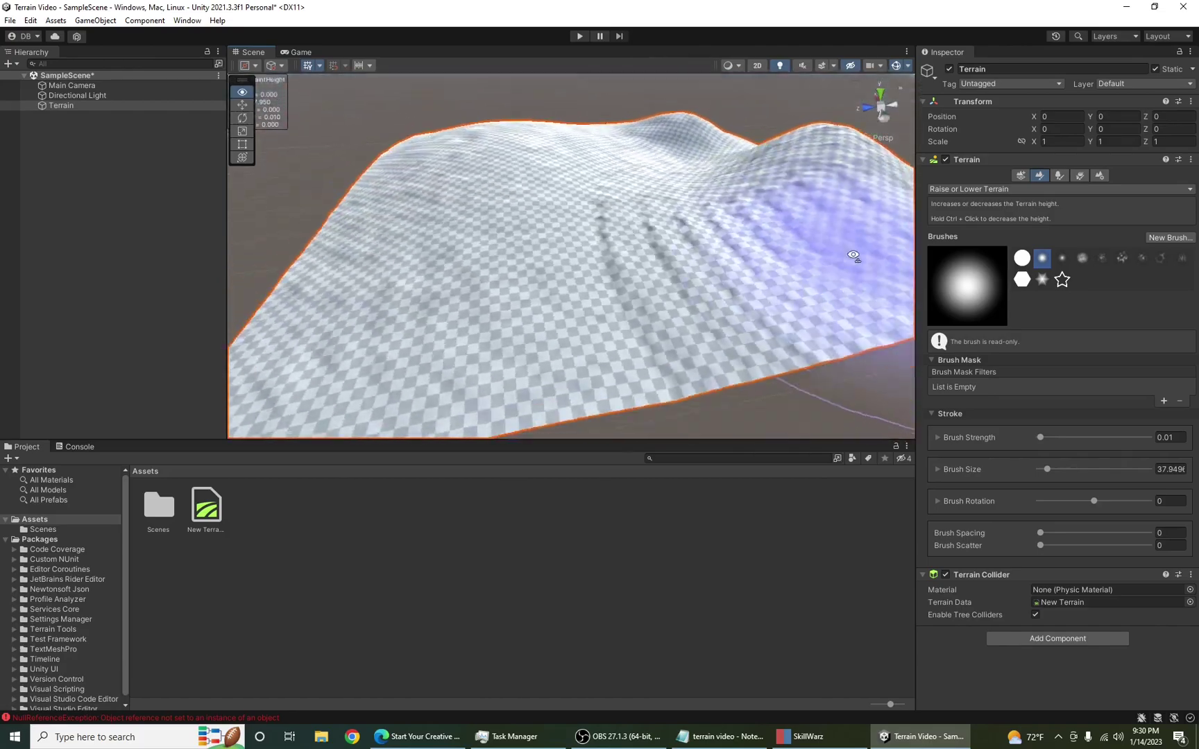
key(shift+space)
alt+drag(838, 270, 861, 271)
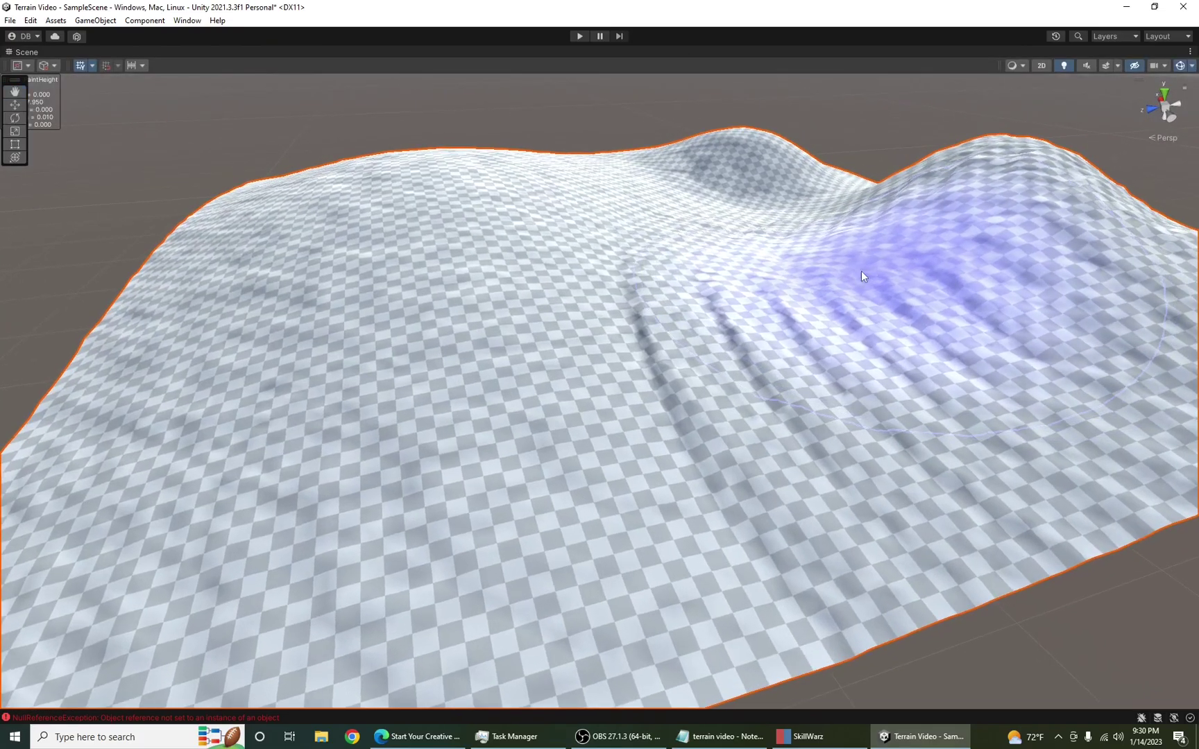
key(shift+space)
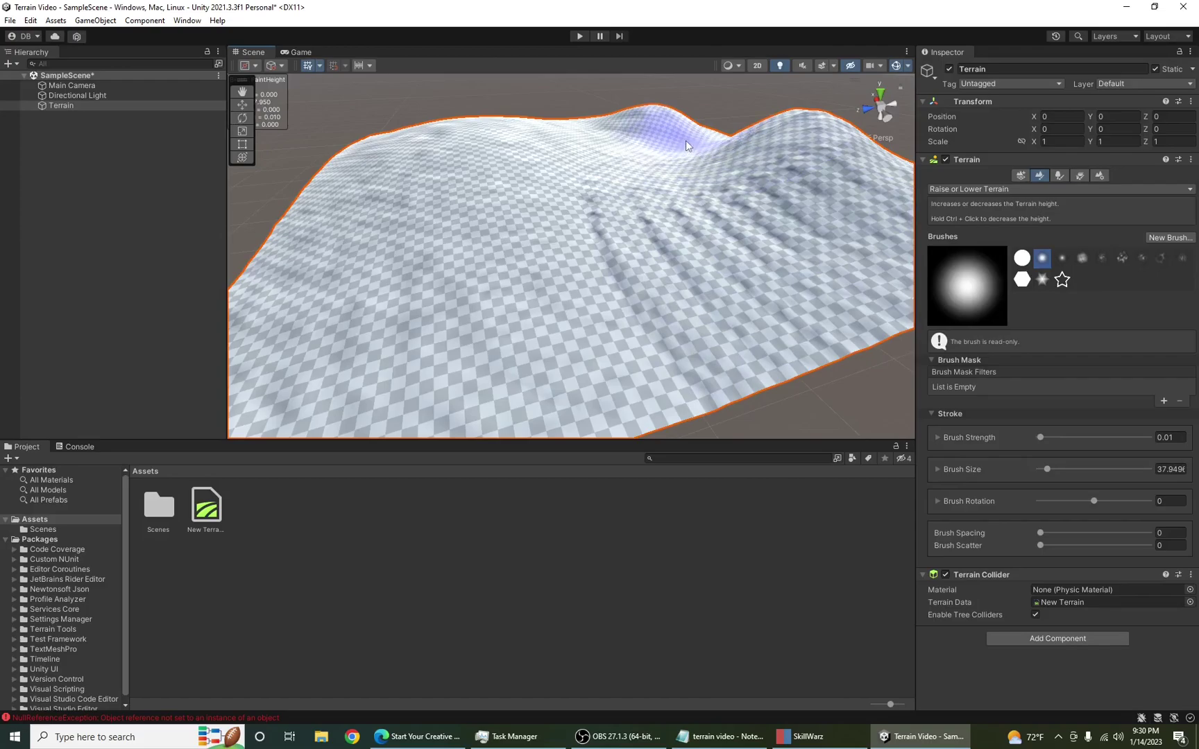
ctrl+drag(658, 120, 659, 121)
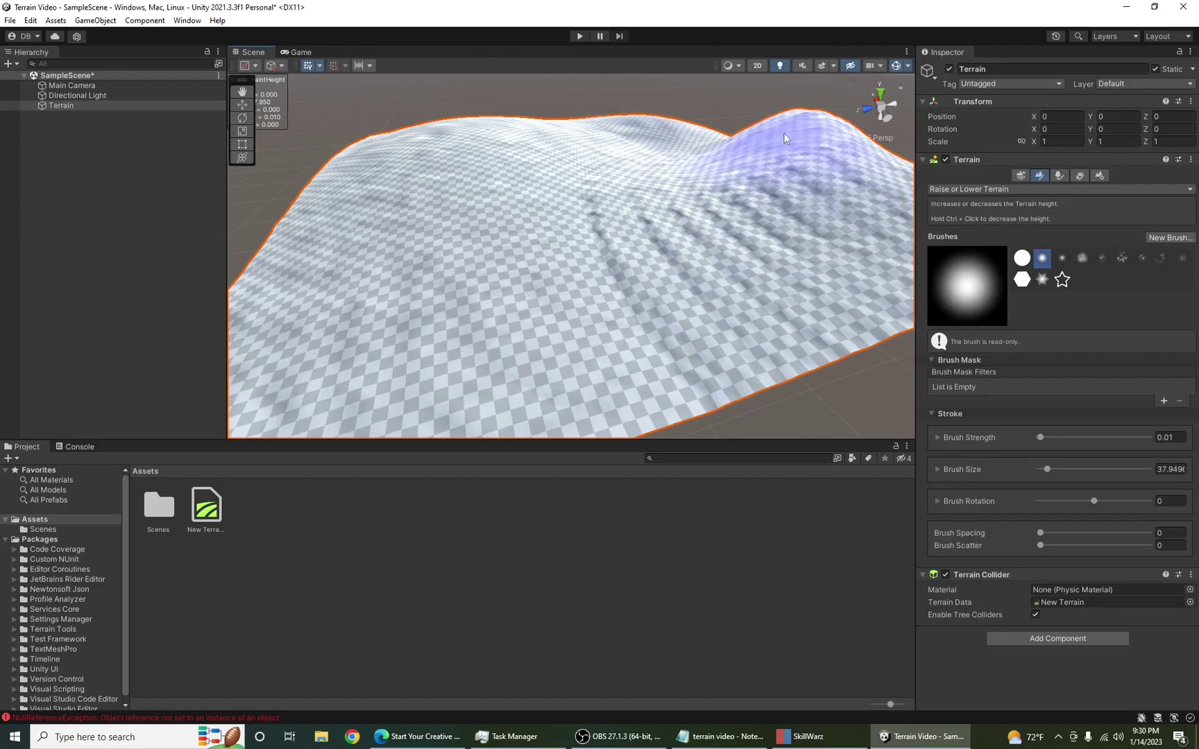
mouse_move(784, 132)
ctrl+mouse_down()
mouse_move(802, 116)
mouse_move(779, 122)
mouse_move(811, 163)
mouse_move(777, 195)
mouse_move(711, 214)
mouse_move(587, 206)
mouse_move(545, 142)
mouse_move(744, 206)
mouse_move(858, 222)
ctrl+mouse_up()
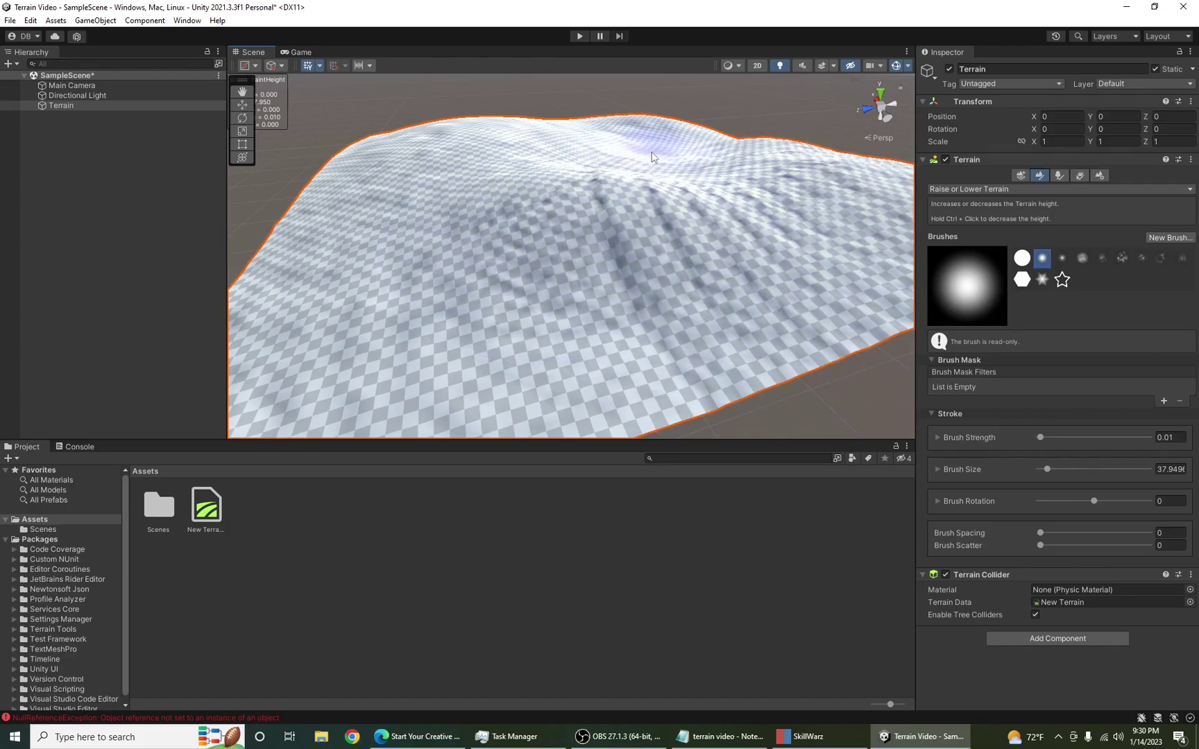
Step: Raise a narrow, steep ridge on the terrain's broad hill with a brush size of about 9.6
drag(1046, 473, 1041, 475)
mouse_move(434, 166)
mouse_down()
mouse_move(437, 257)
mouse_move(409, 208)
mouse_move(395, 244)
mouse_move(385, 179)
mouse_up()
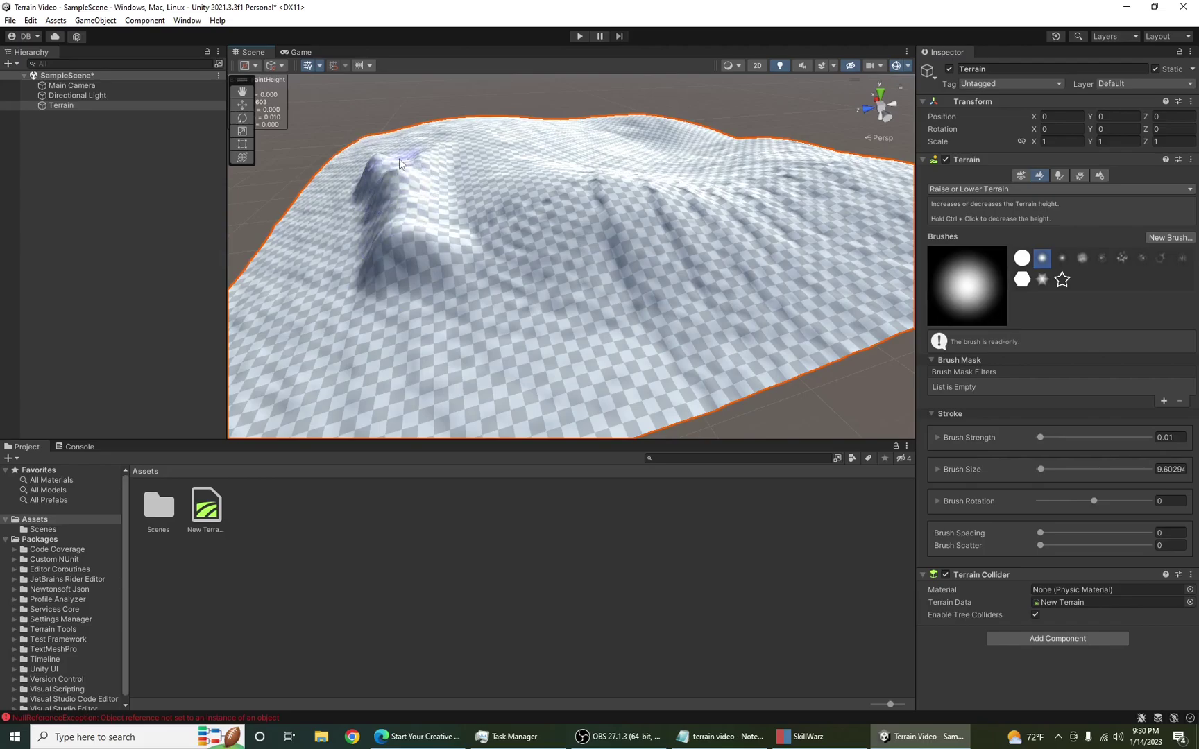
drag(403, 167, 394, 181)
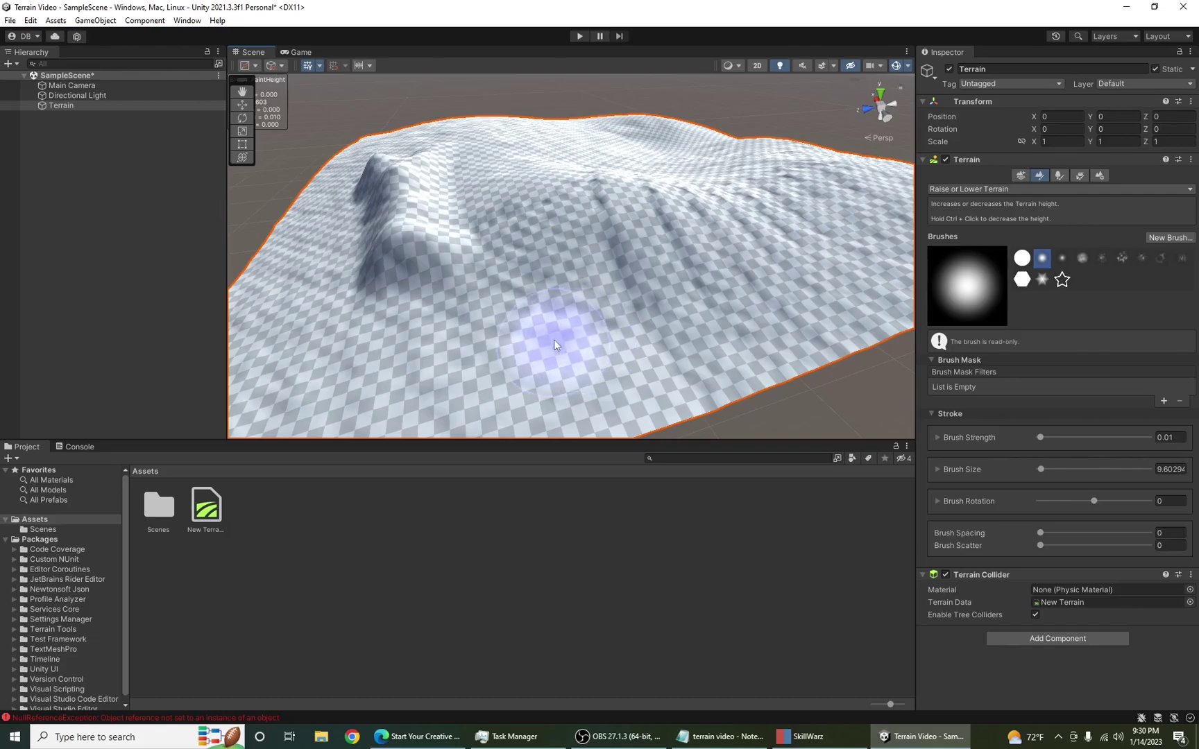
Step: Create a C# script named TerrainExport in the Assets folder
click(342, 541)
right_click(342, 541)
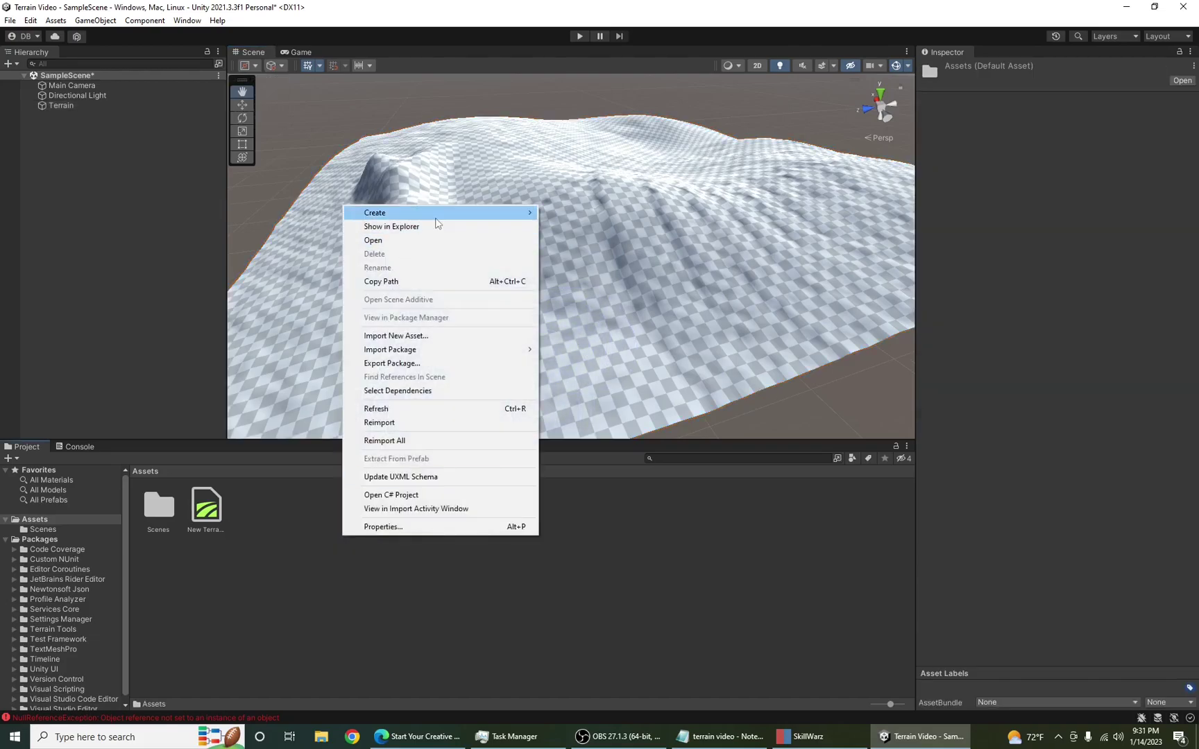
mouse_move(466, 214)
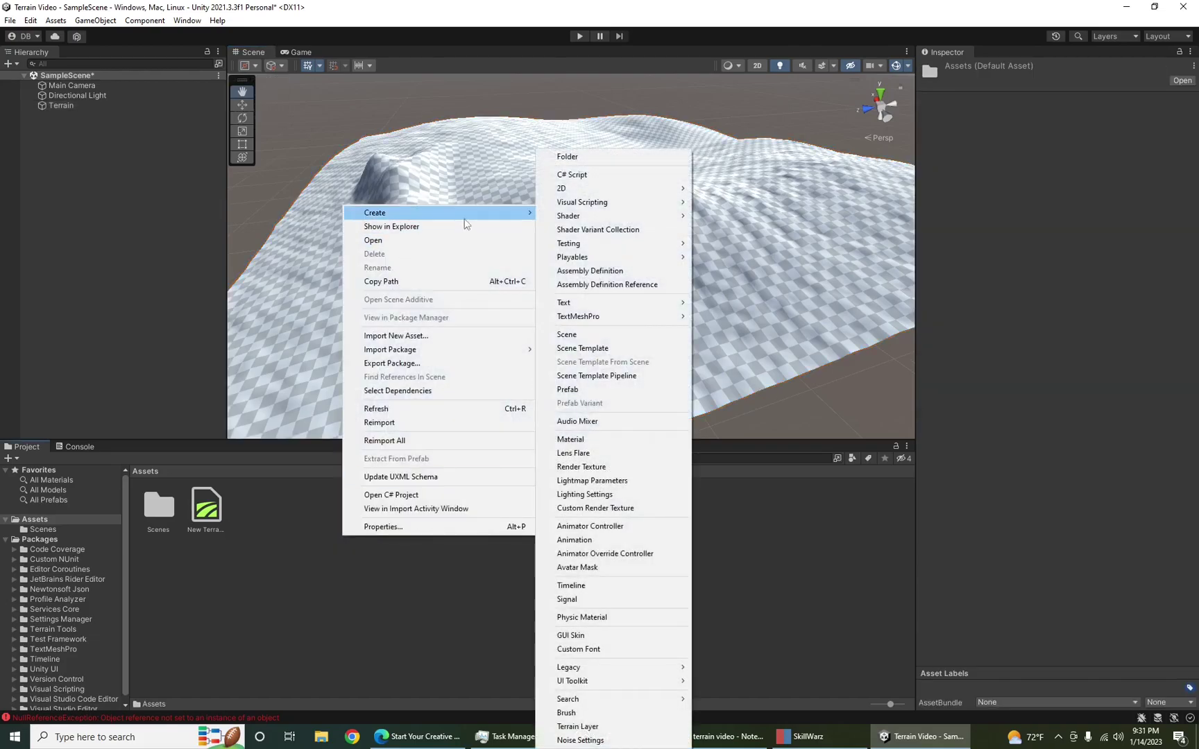
click(603, 181)
text(TerrainEx)
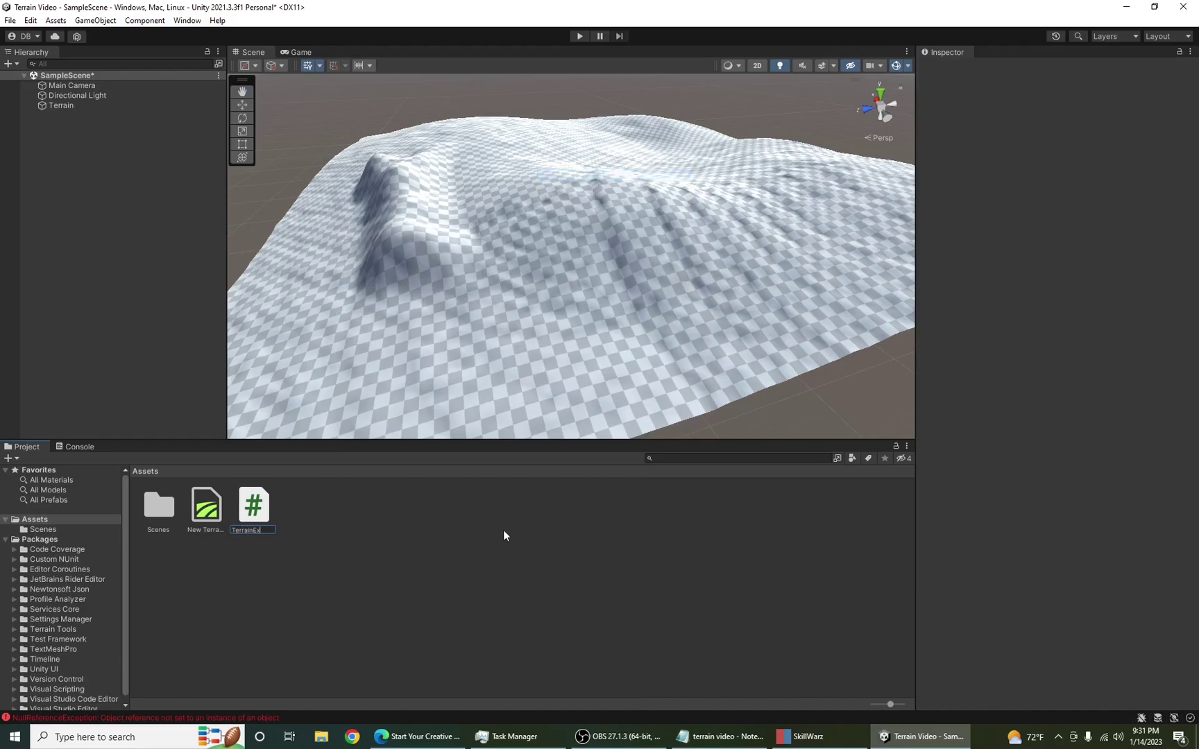
text(port)
key(Return)
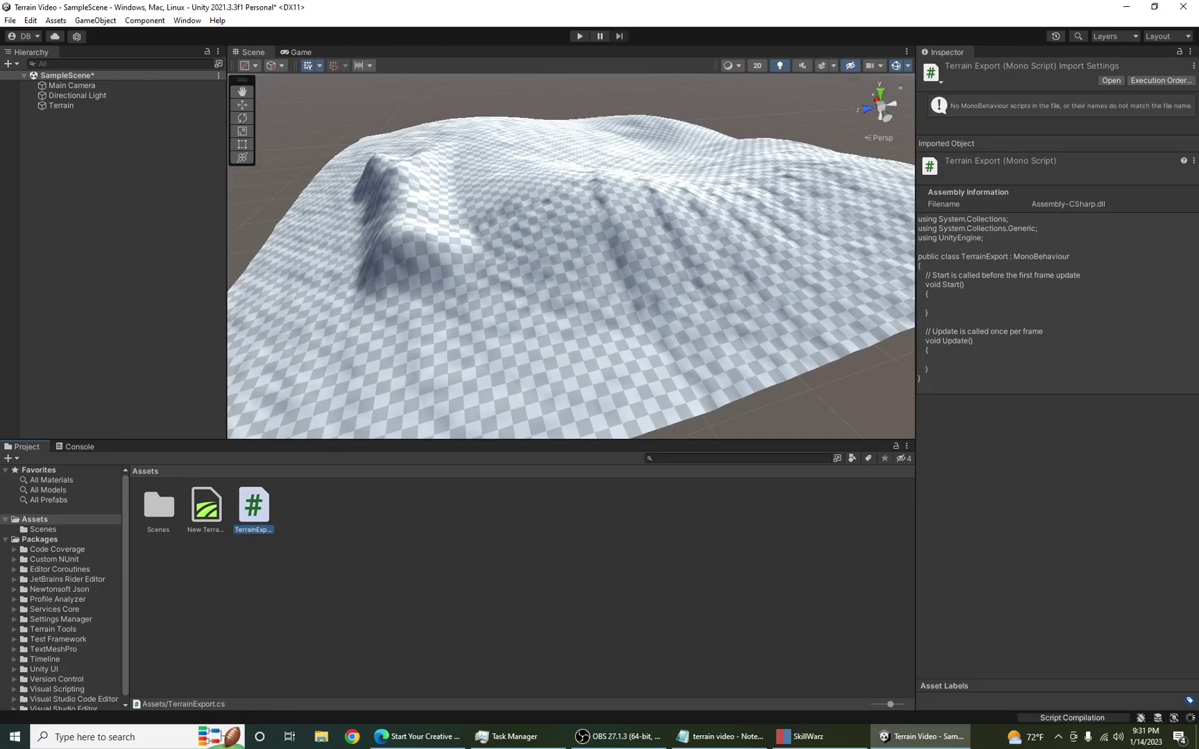
key(alt+Tab)
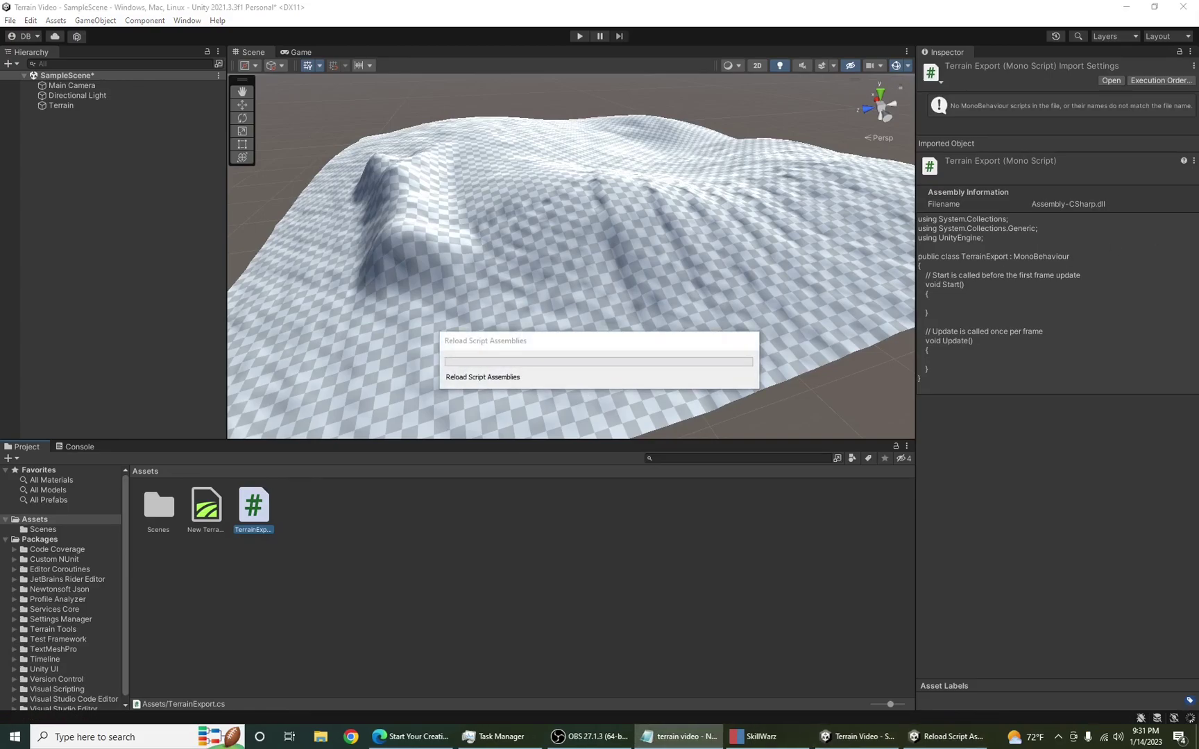
click(419, 737)
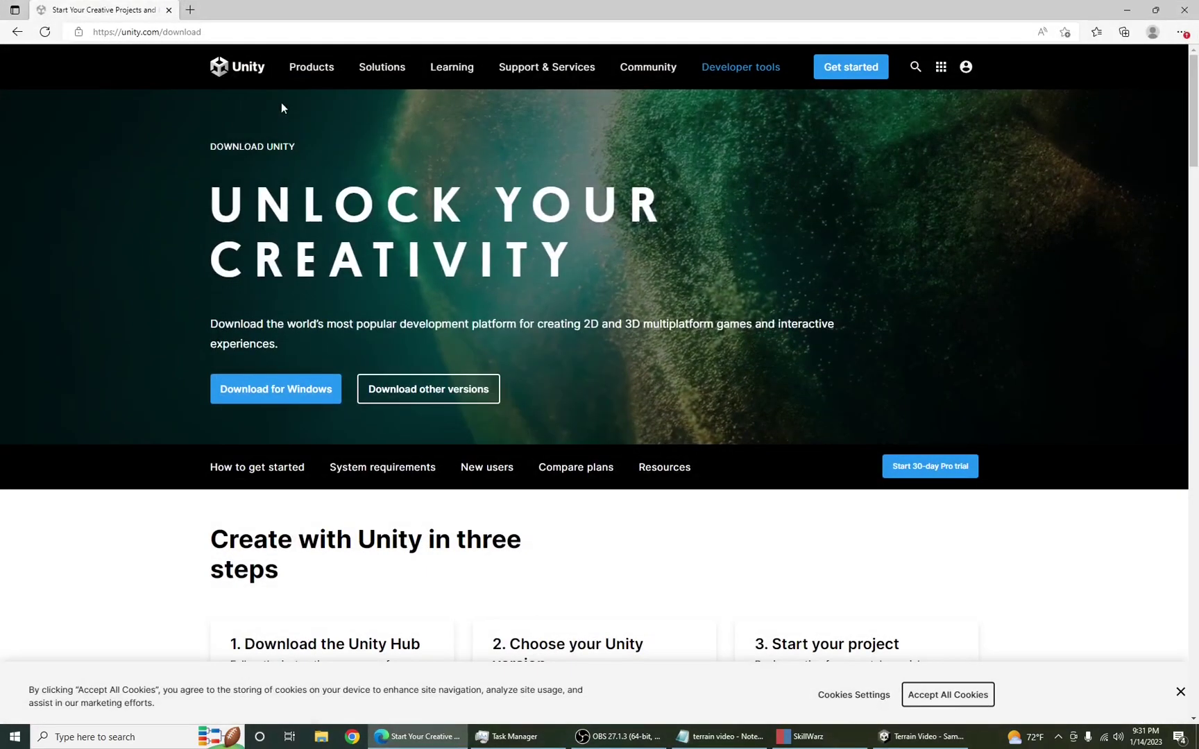
click(198, 12)
text(https://pastebin.com/5PBkbzhP)
key(Return)
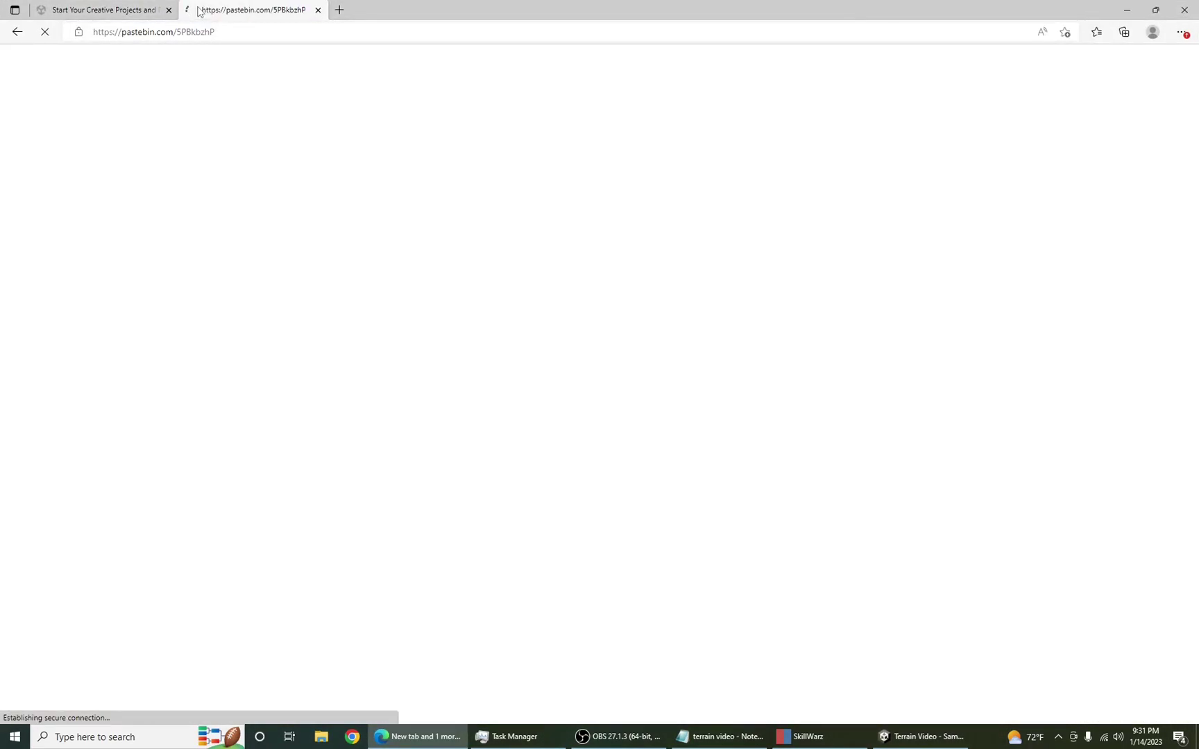
Step: Copy the complete terrain exporter code from the Pastebin page and switch back to Unity
drag(216, 361, 335, 247)
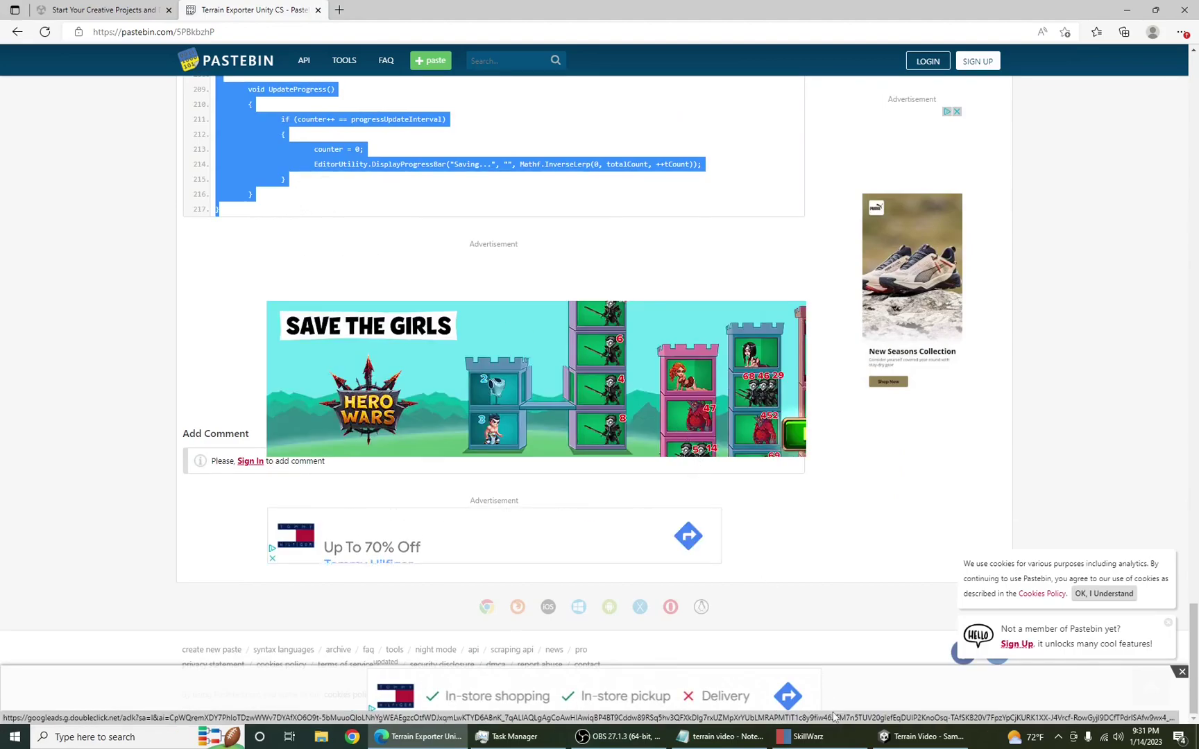
click(920, 736)
click(456, 571)
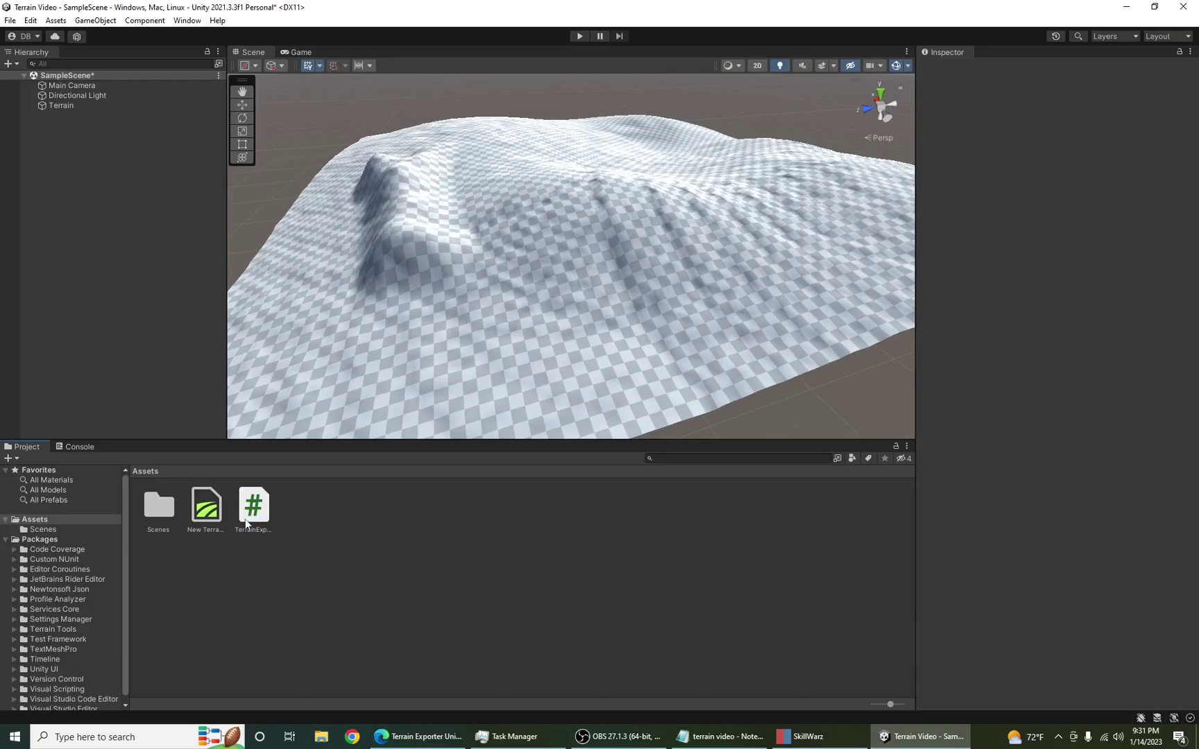
Step: Replace the entire contents of the TerrainExport script with the copied exporter code, and save and close the file
double_click(254, 517)
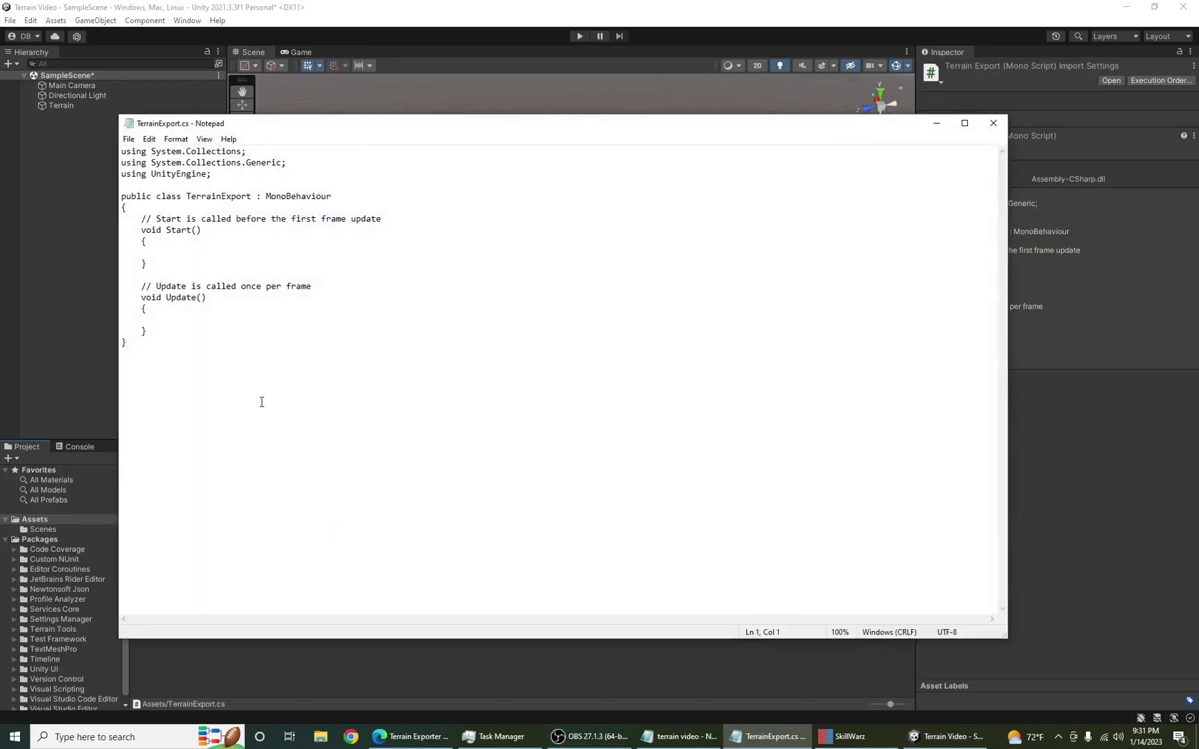
click(262, 388)
key(ctrl+a)
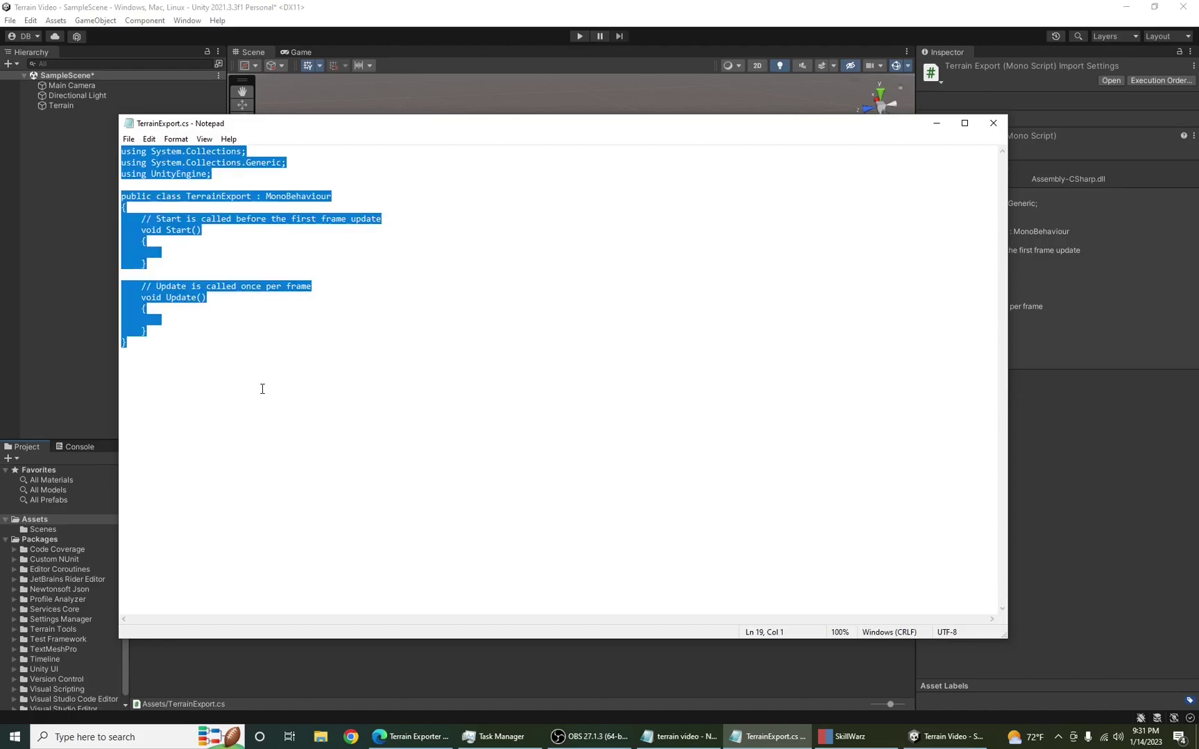
key(BackSpace)
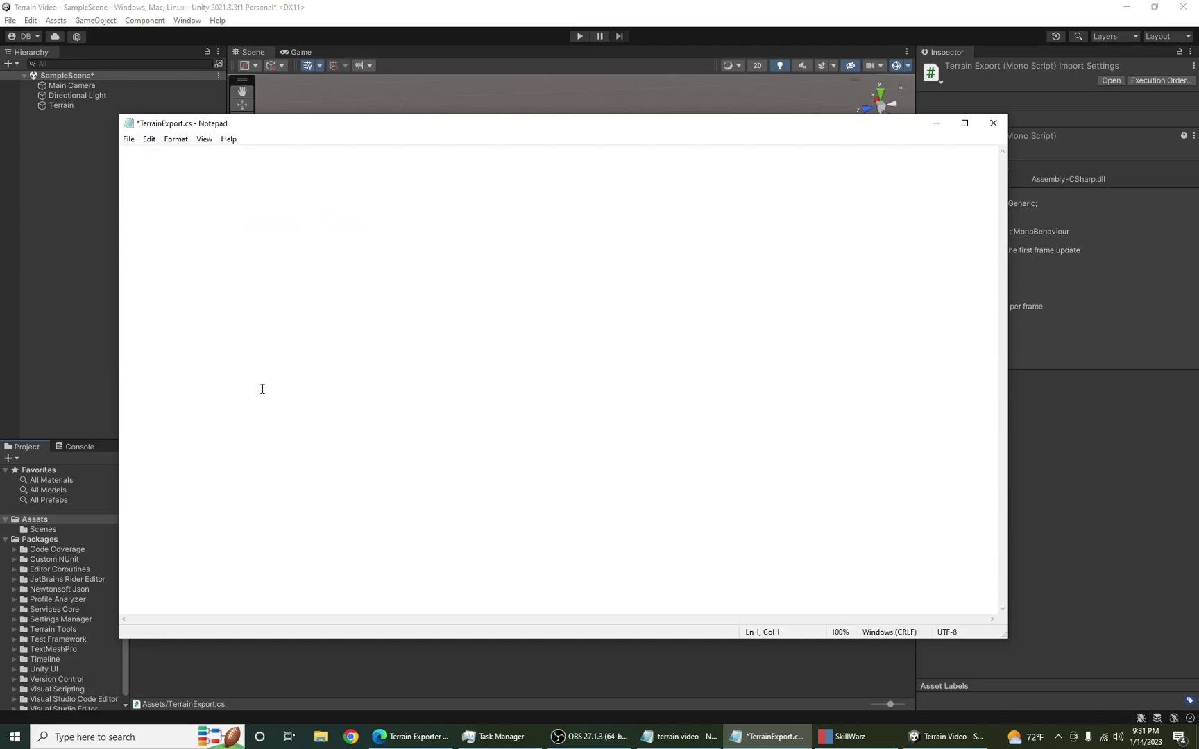
key(ctrl+v)
key(ctrl+s)
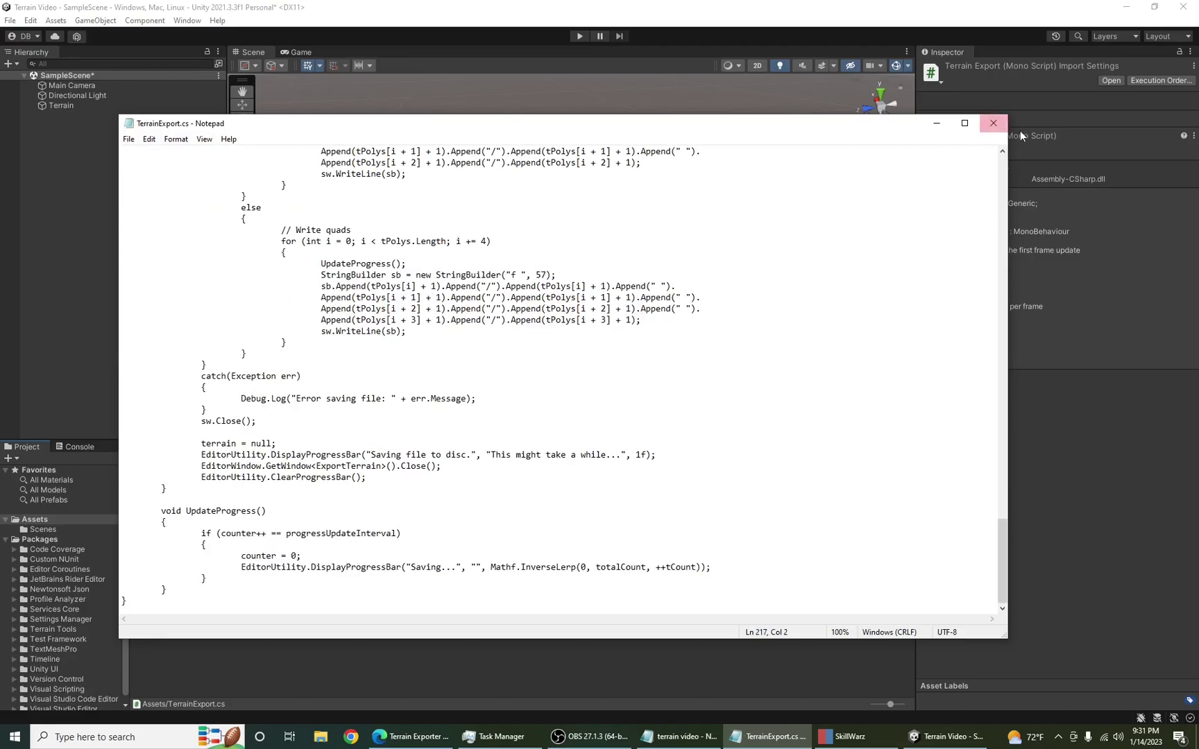
click(992, 123)
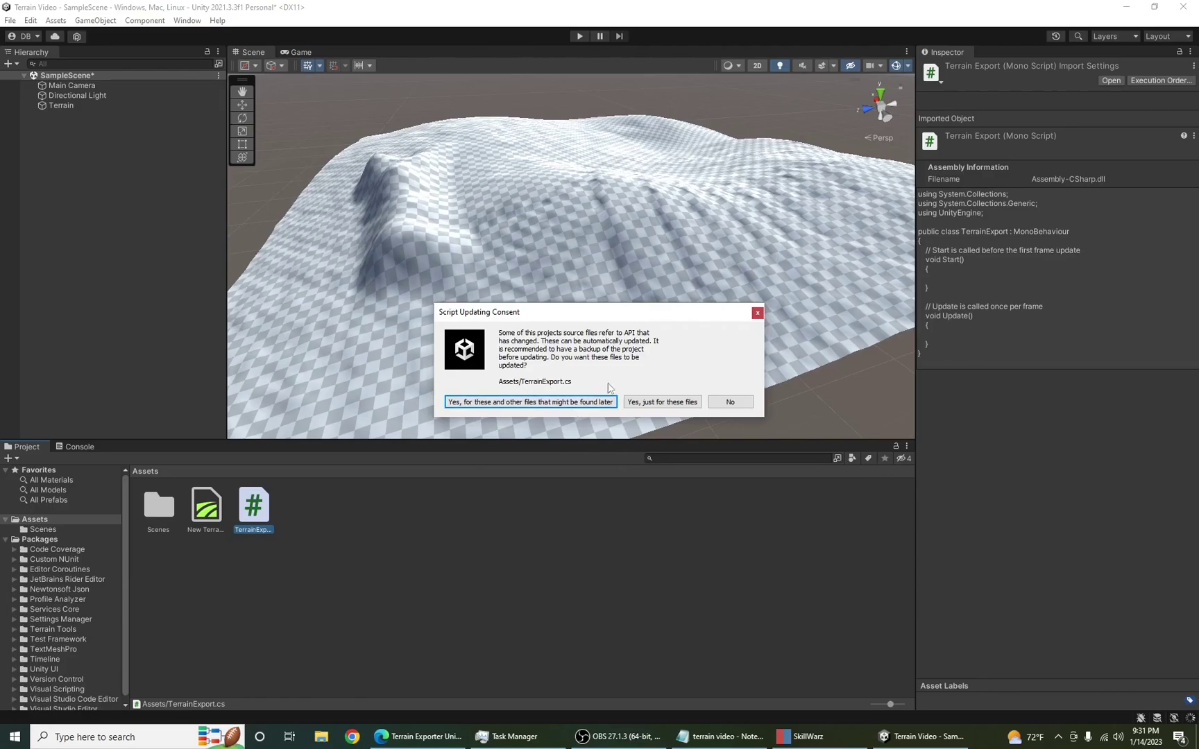
Step: Allow the automatic API update for just the TerrainExport.cs file and return to the Unity editor
click(663, 401)
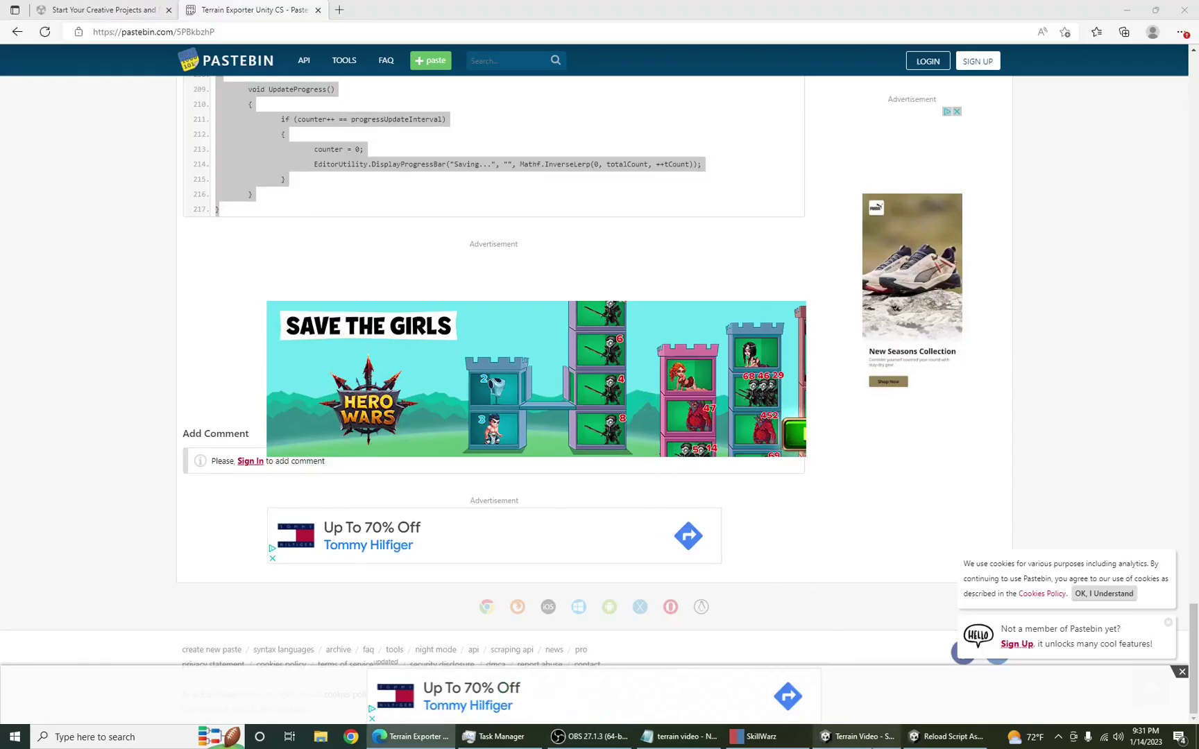
click(867, 735)
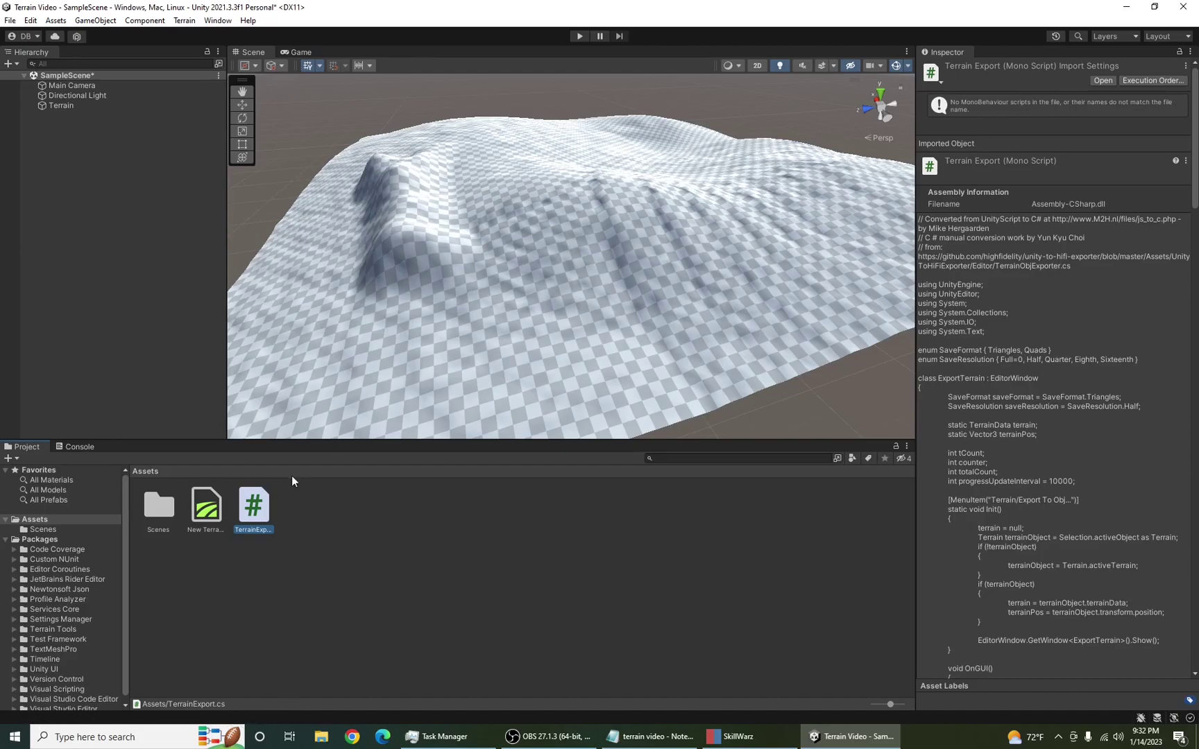
Step: Start an OBJ export with the New Terrain asset selected and set the export resolution to Eighth
click(181, 23)
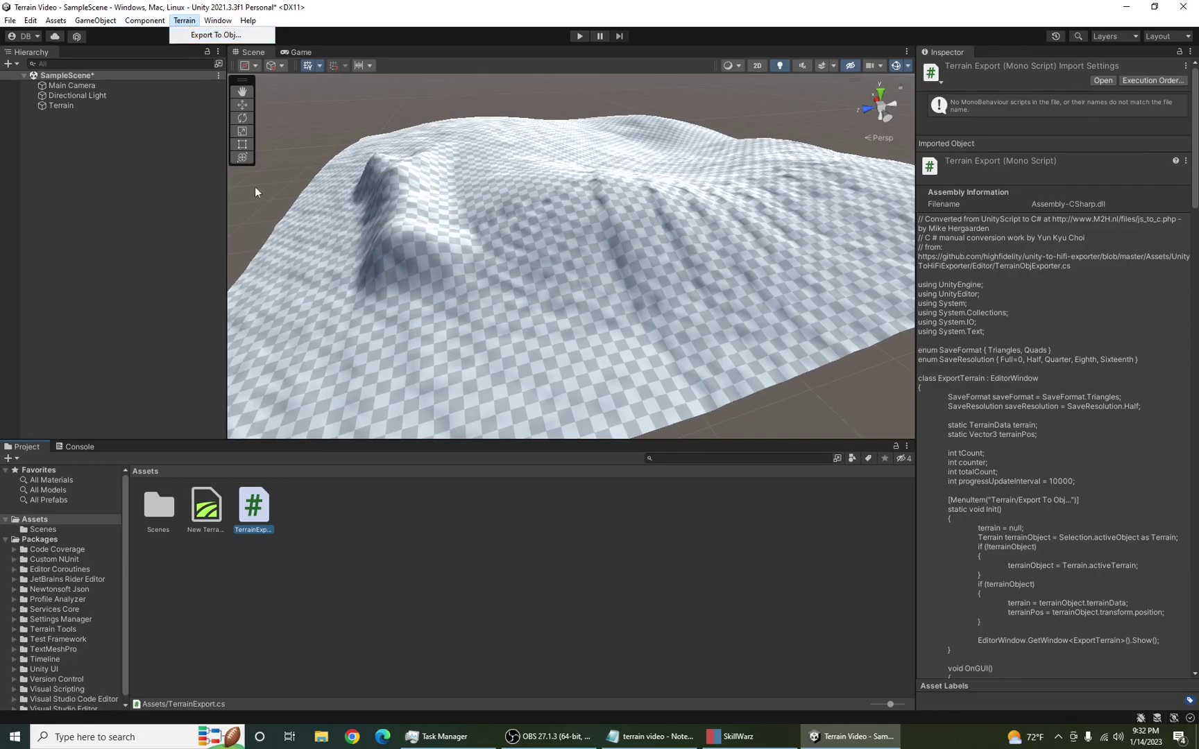
click(429, 542)
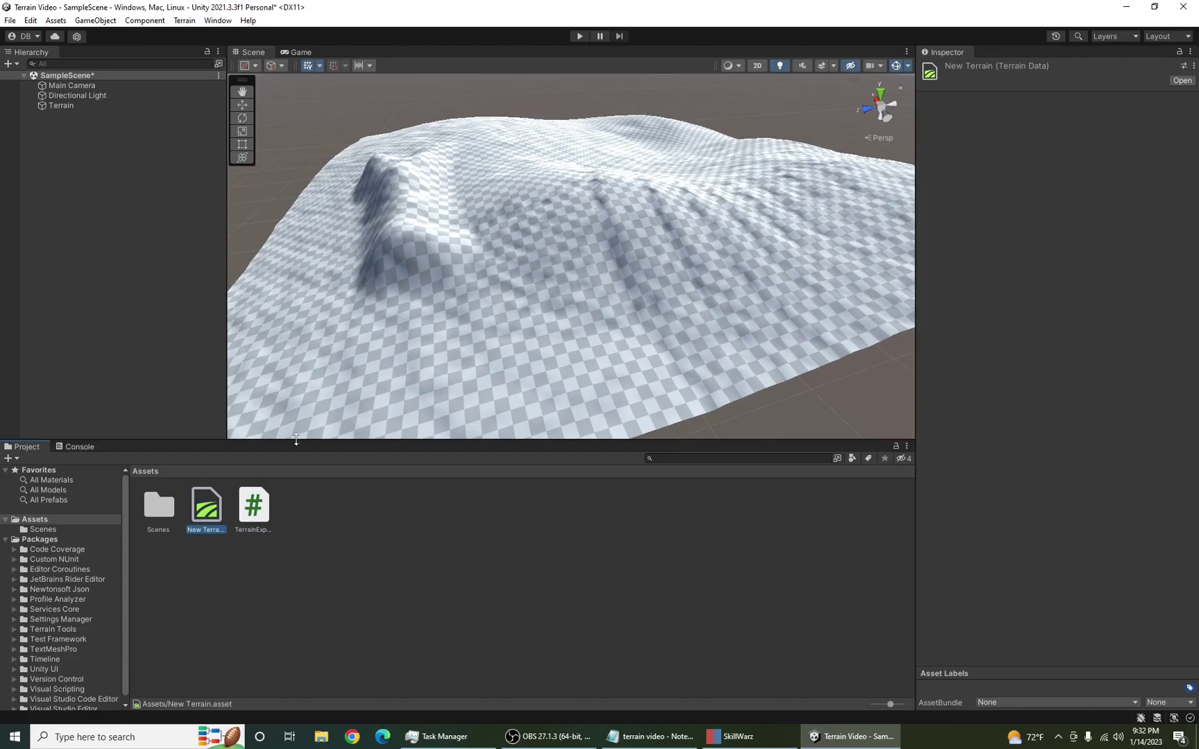
click(184, 20)
click(208, 35)
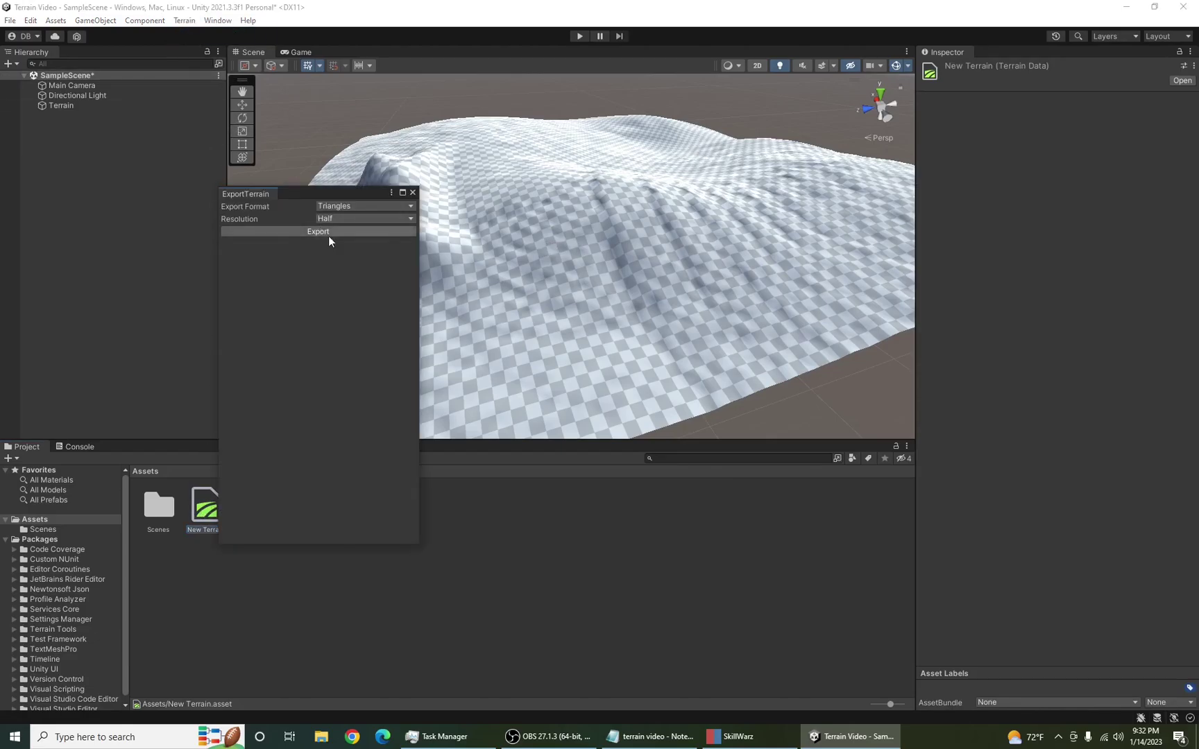
click(357, 220)
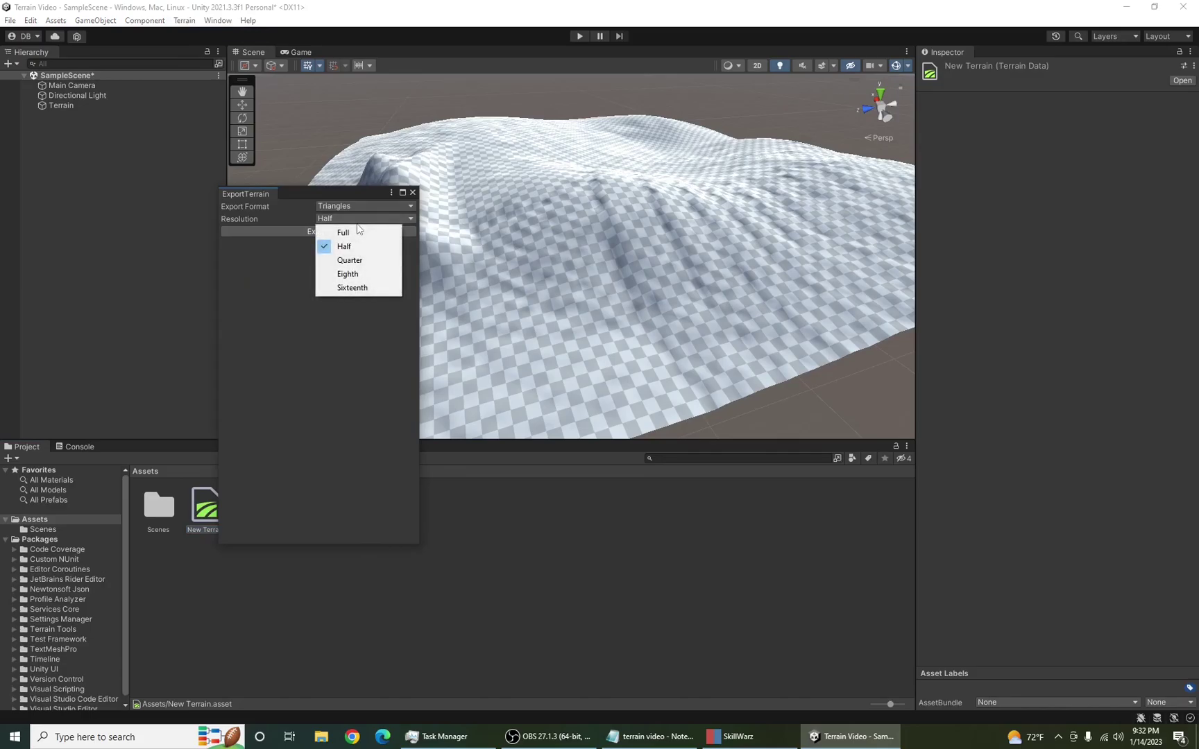
click(345, 276)
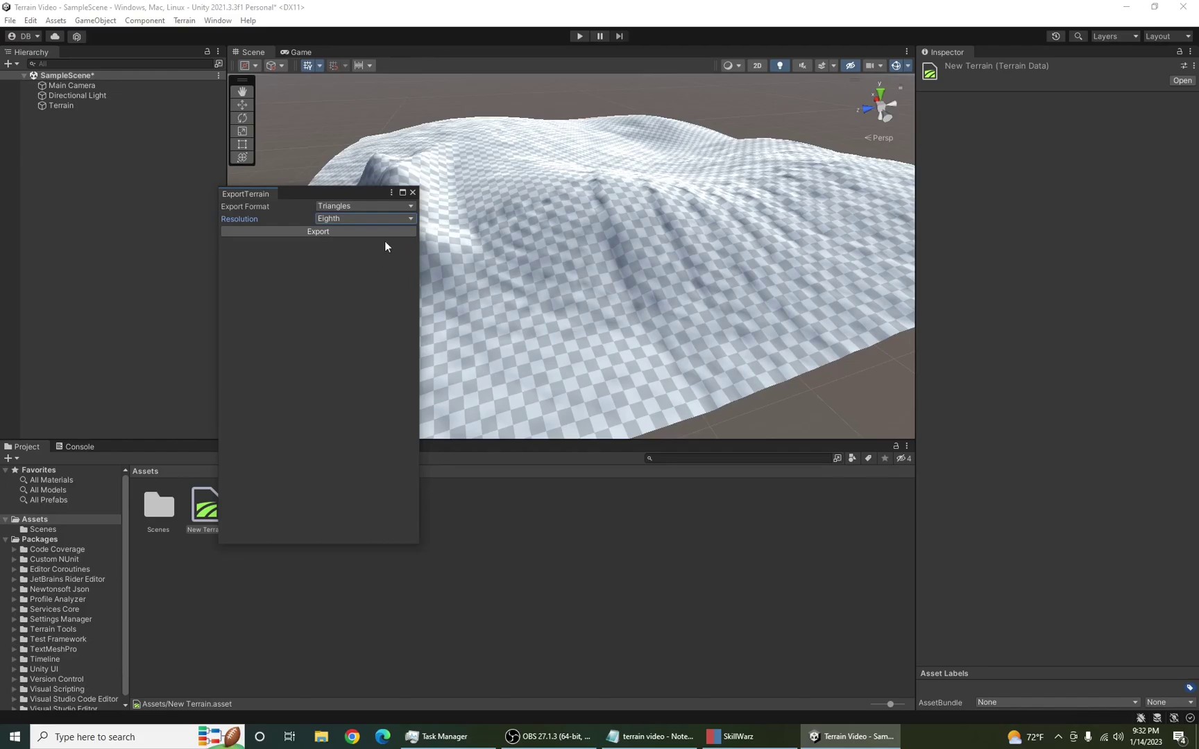
Step: Export the terrain to the Downloads folder as Terrain-video.obj
click(350, 232)
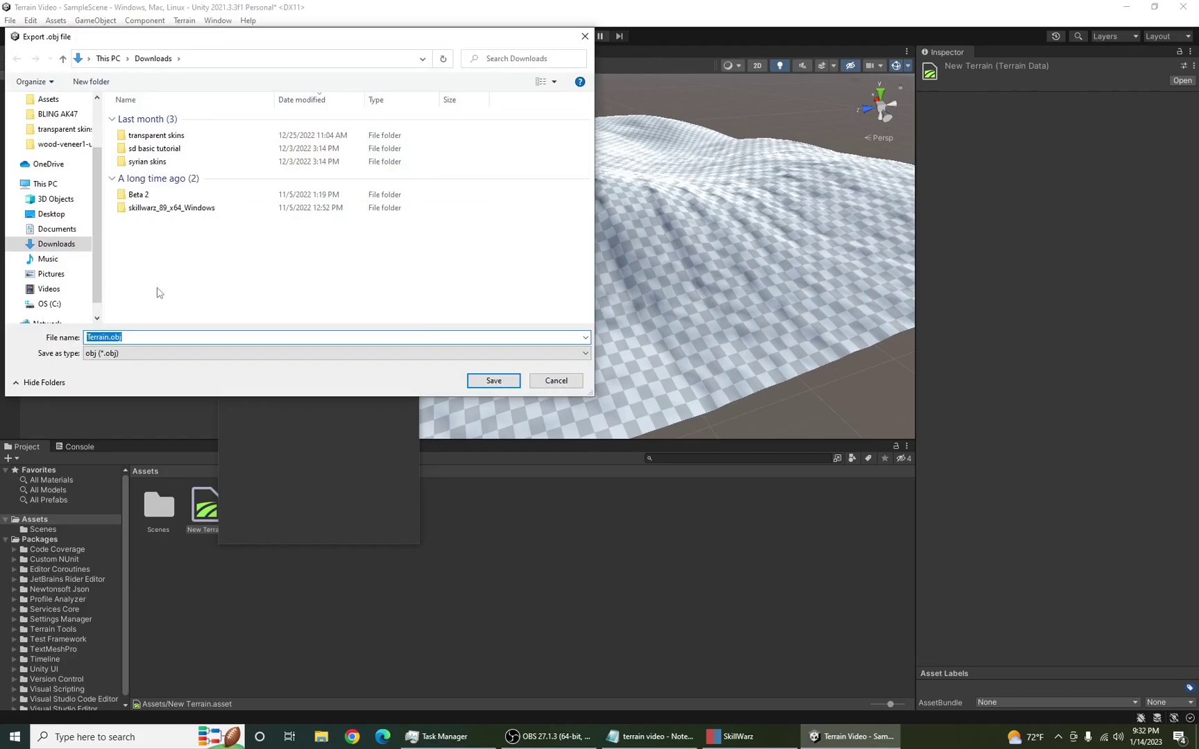
click(110, 338)
text(-video)
key(Return)
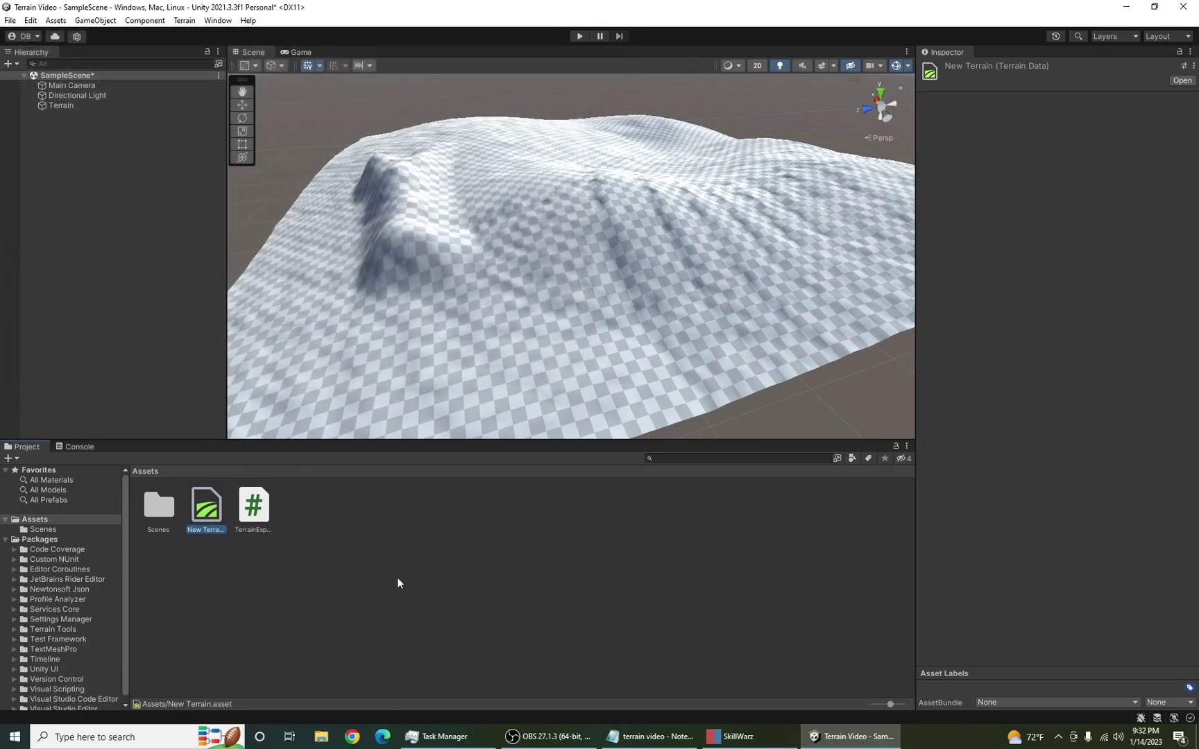
Step: Open the Terrain Video project's Assets folder in File Explorer
click(351, 605)
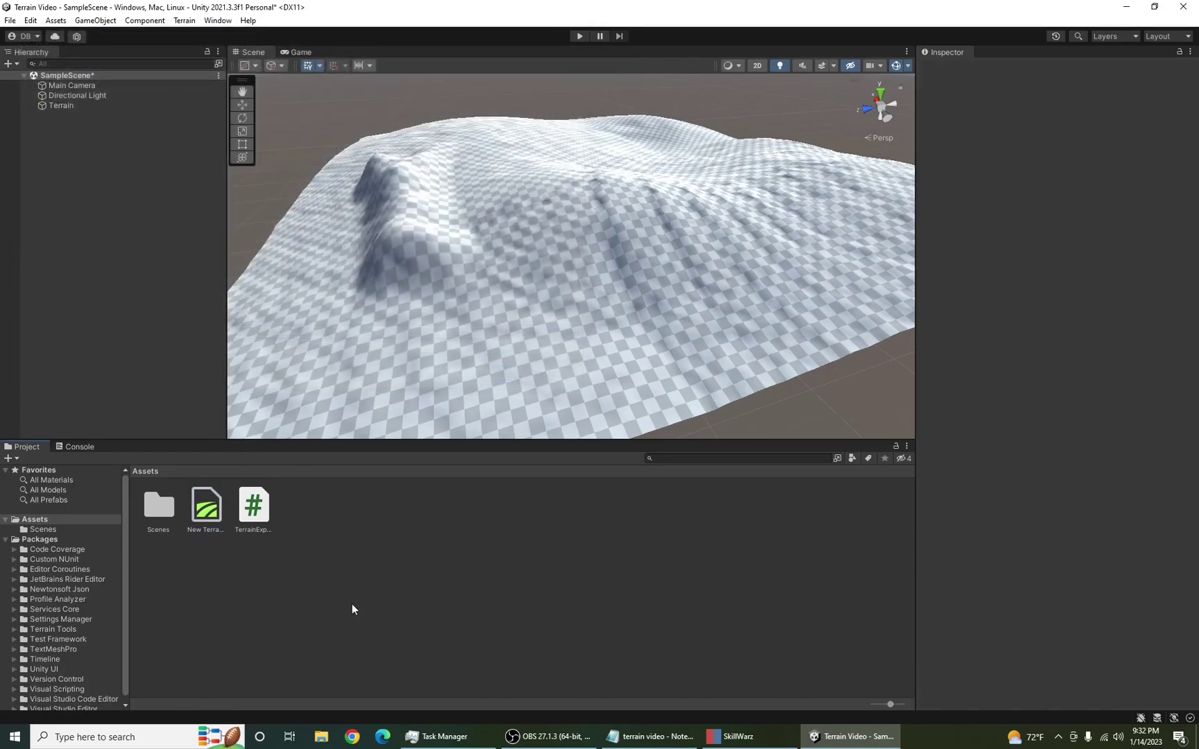
right_click(365, 585)
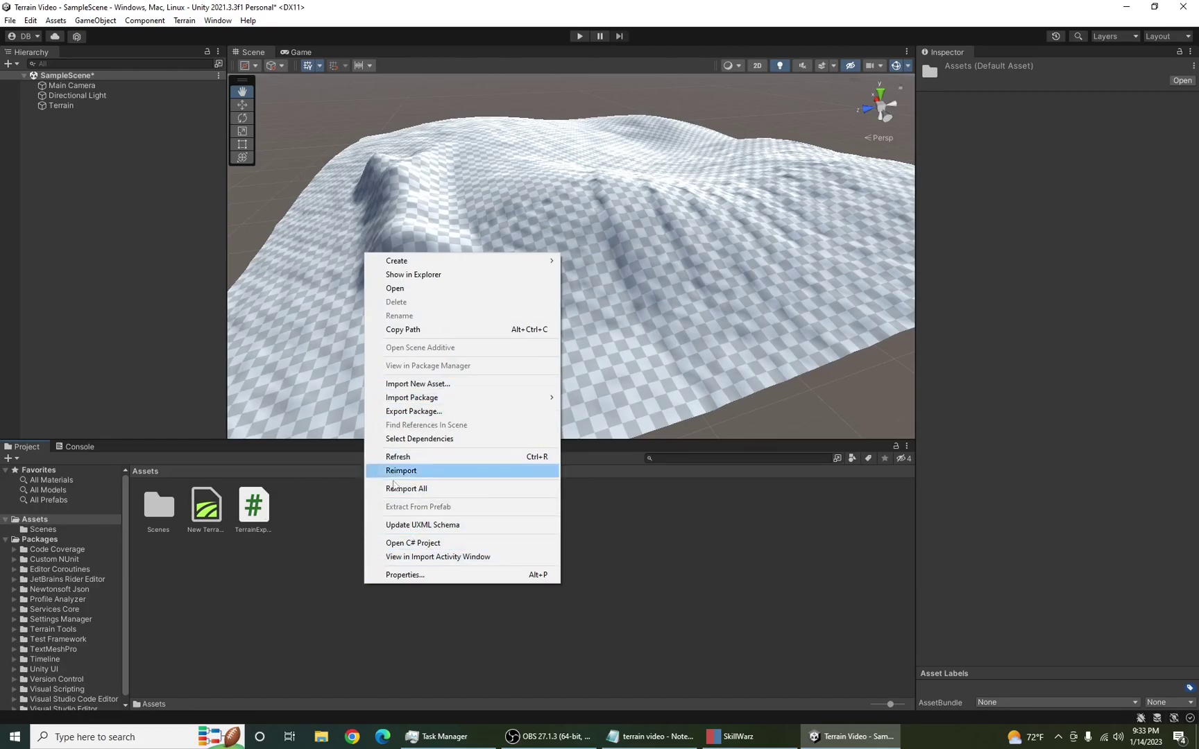
click(434, 277)
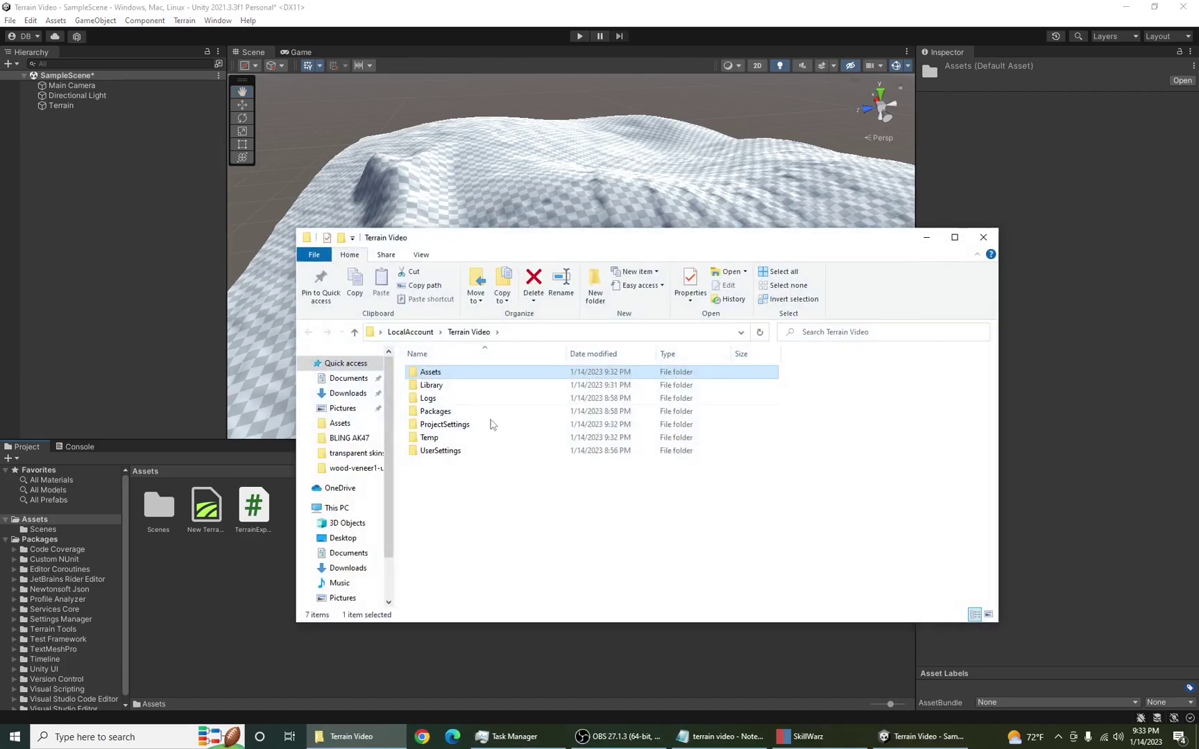
double_click(431, 373)
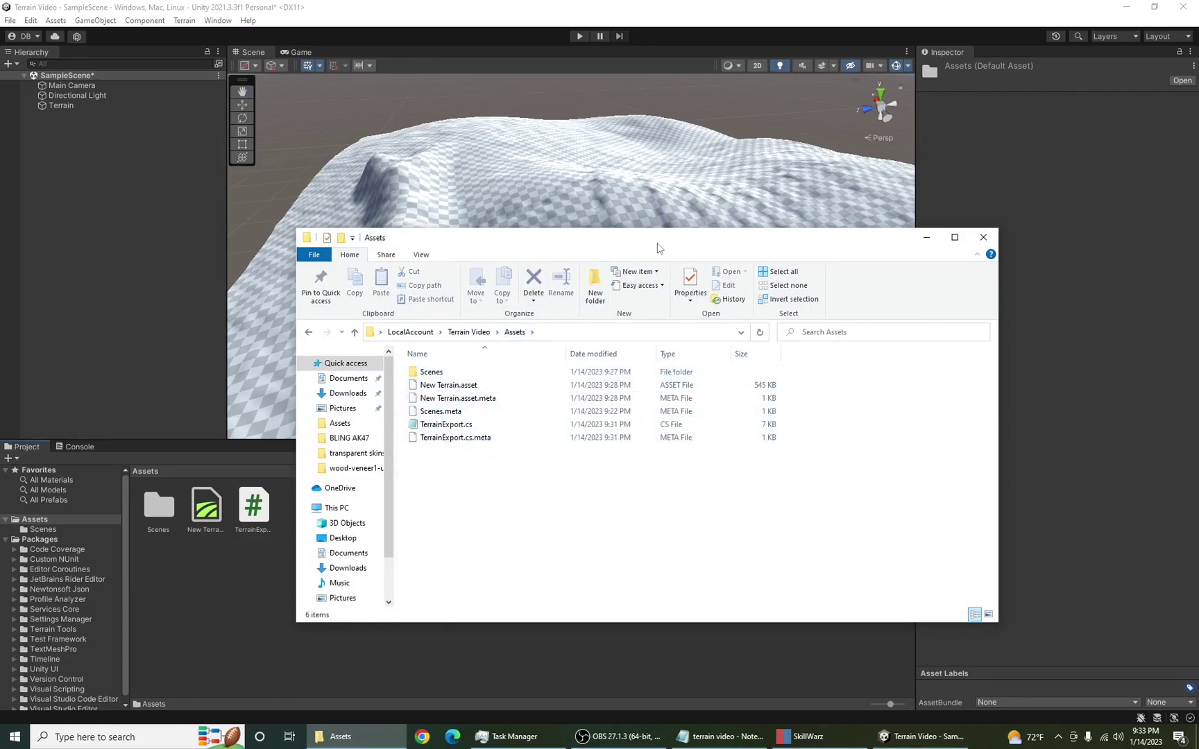
Step: Move Terrain-video.obj from the Downloads folder into the project's Assets folder and return to Unity
key(ctrl+n)
drag(668, 258, 422, 252)
click(131, 405)
click(149, 401)
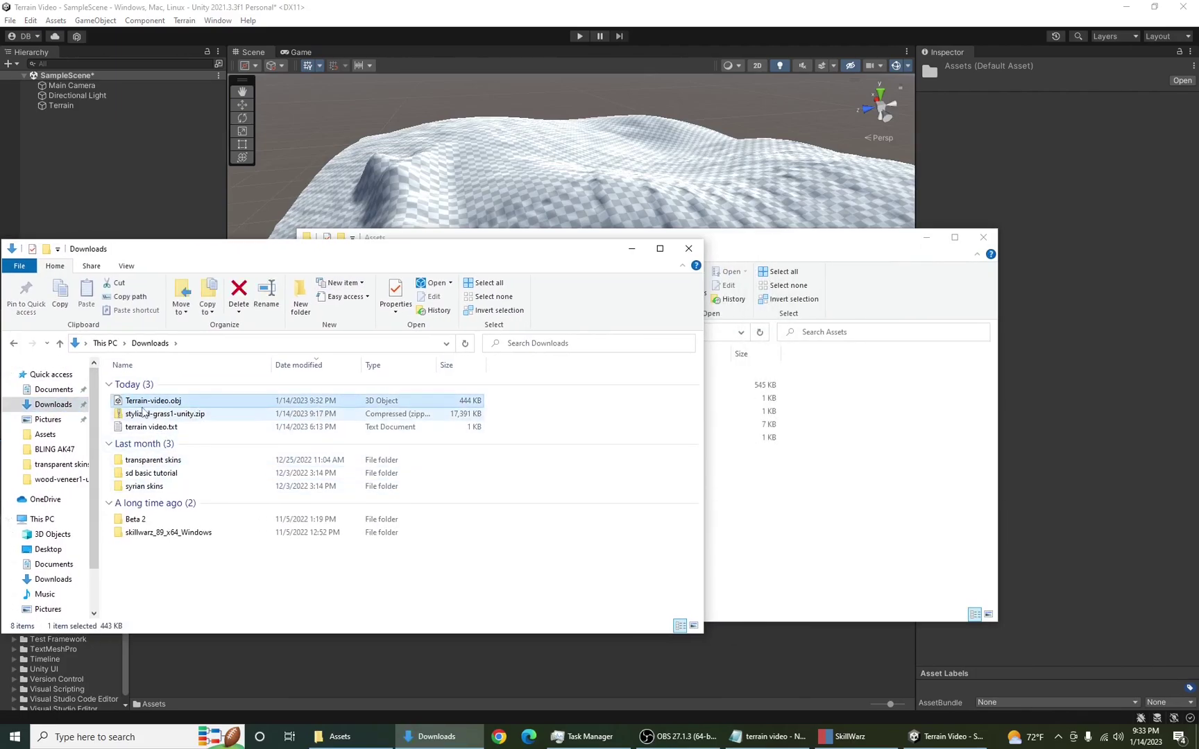
drag(222, 402, 954, 434)
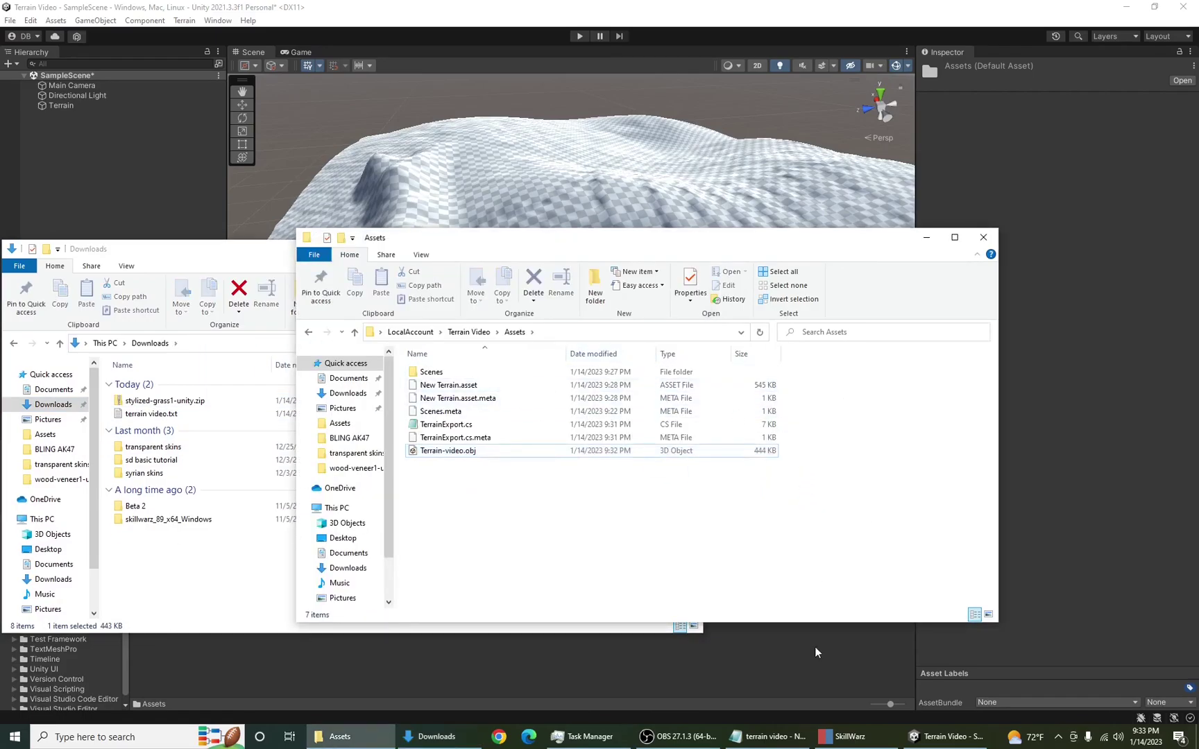
click(816, 651)
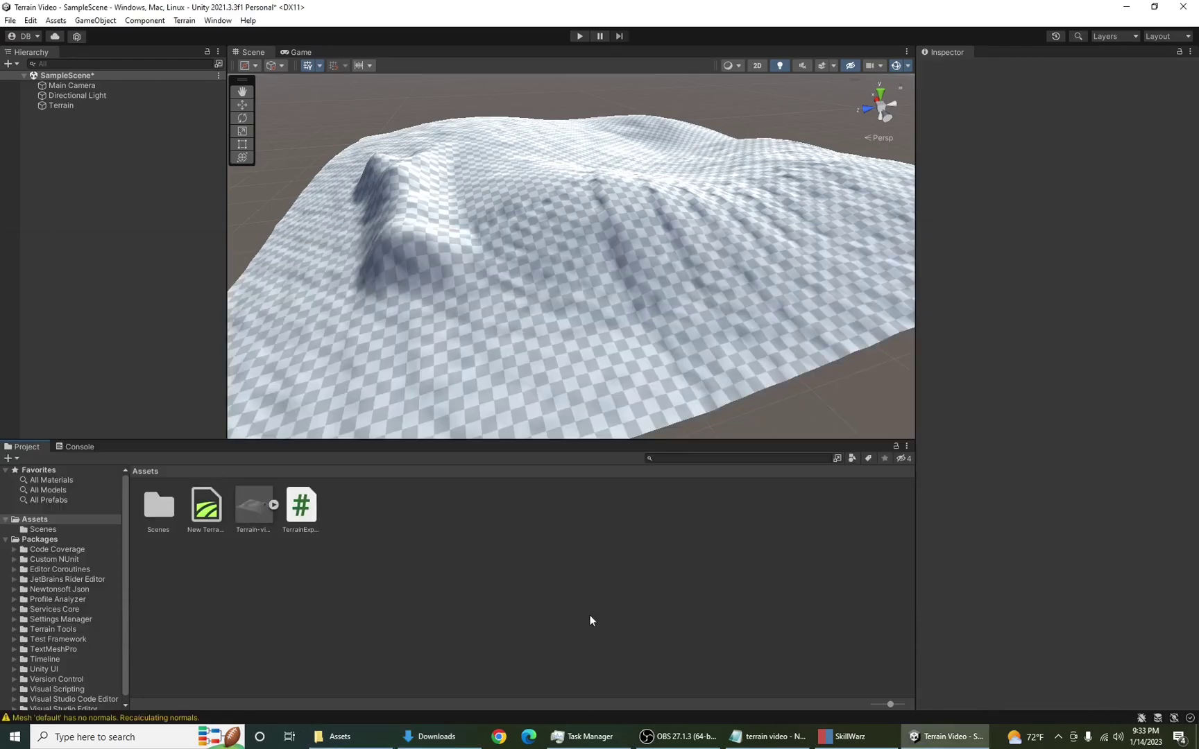
Step: Refresh the project assets and place the Terrain-video model in the scene
right_click(379, 596)
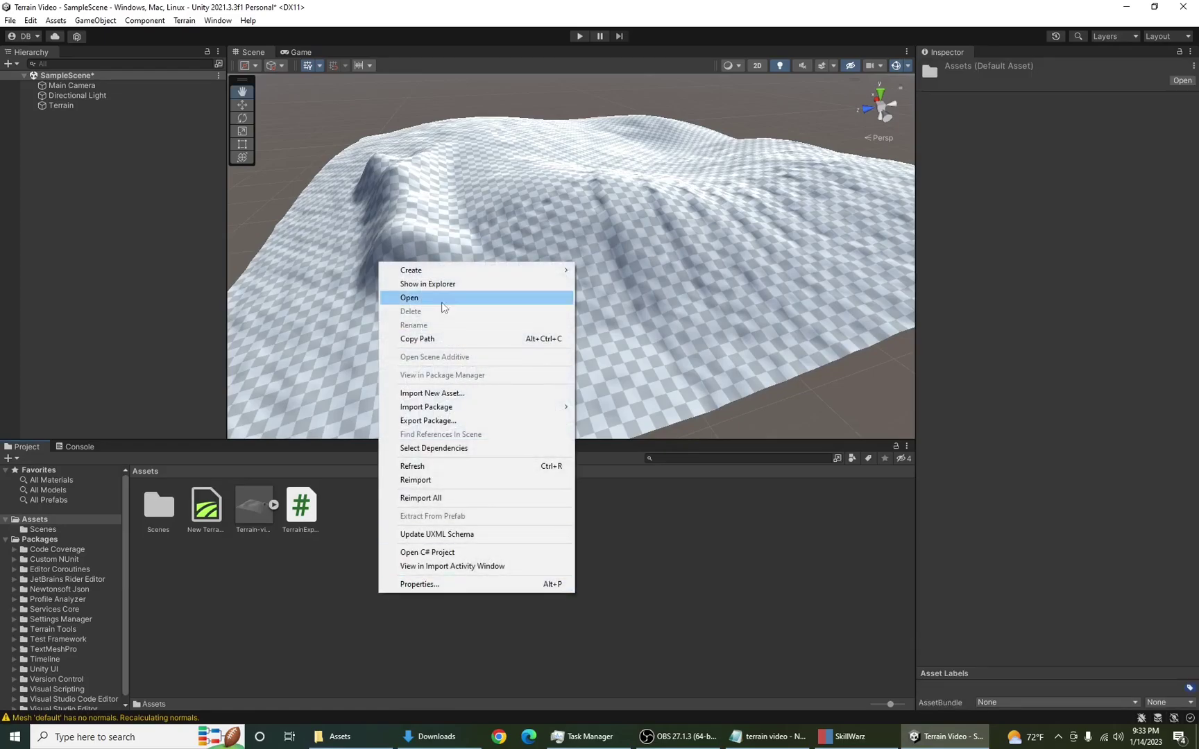
click(456, 467)
click(264, 526)
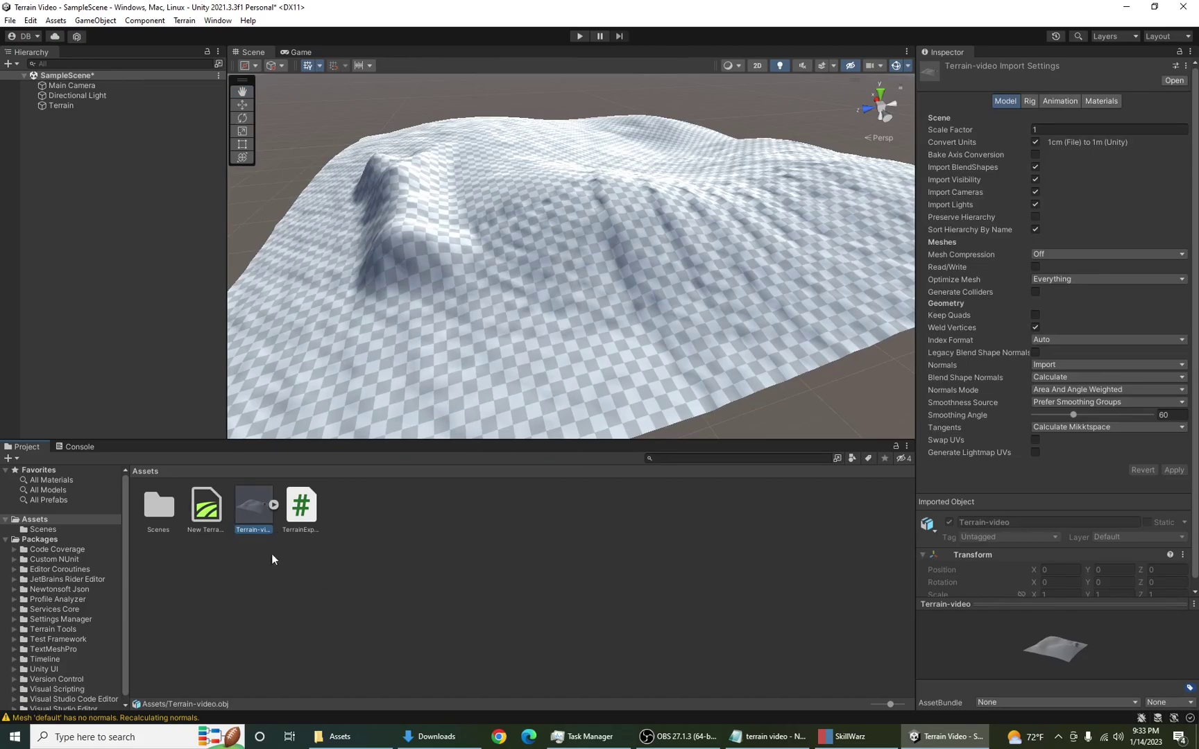
drag(252, 515, 513, 277)
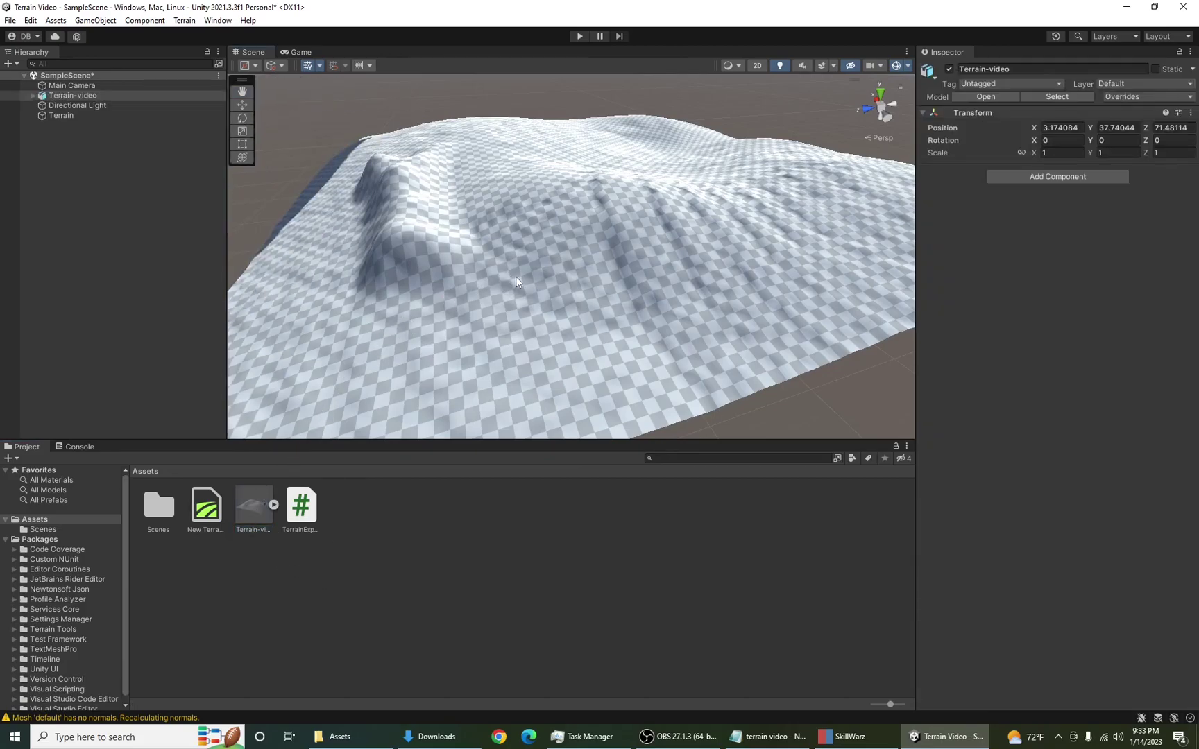
Step: Set the Terrain-video object's position to 0, 0, 0 and hide the original Terrain object in the scene view
click(1061, 128)
text(0)
click(1117, 128)
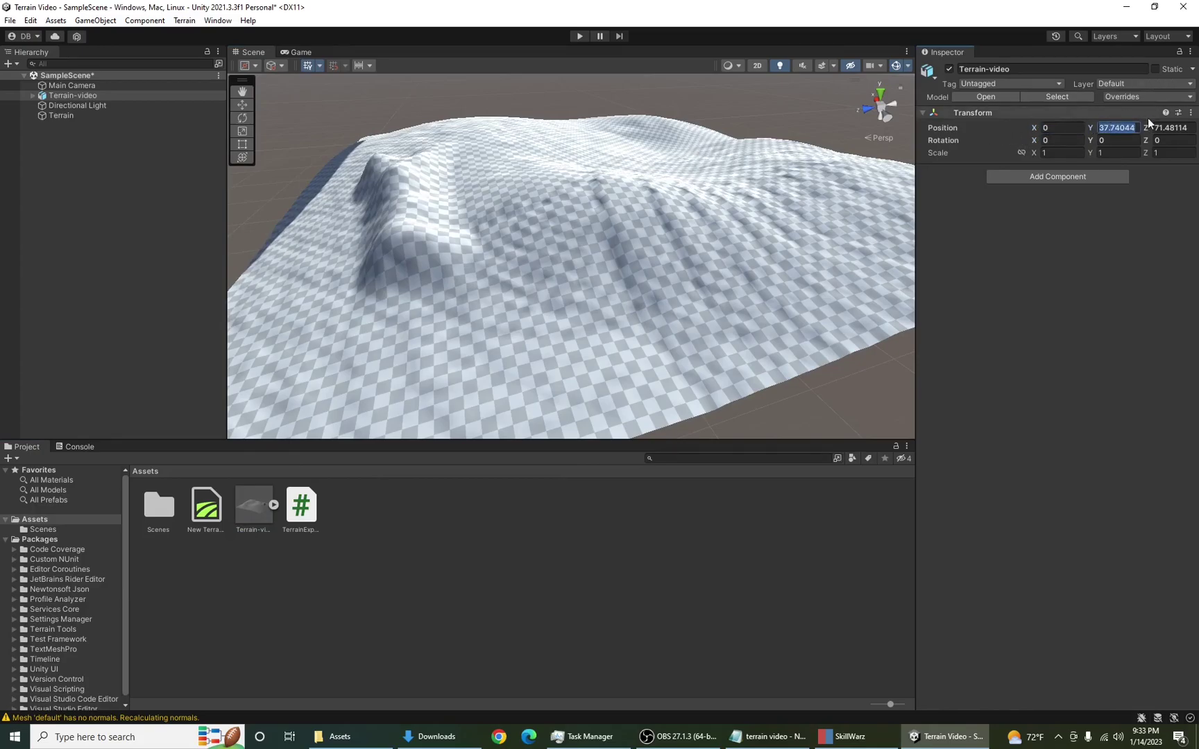
text(0)
click(1172, 128)
text(0)
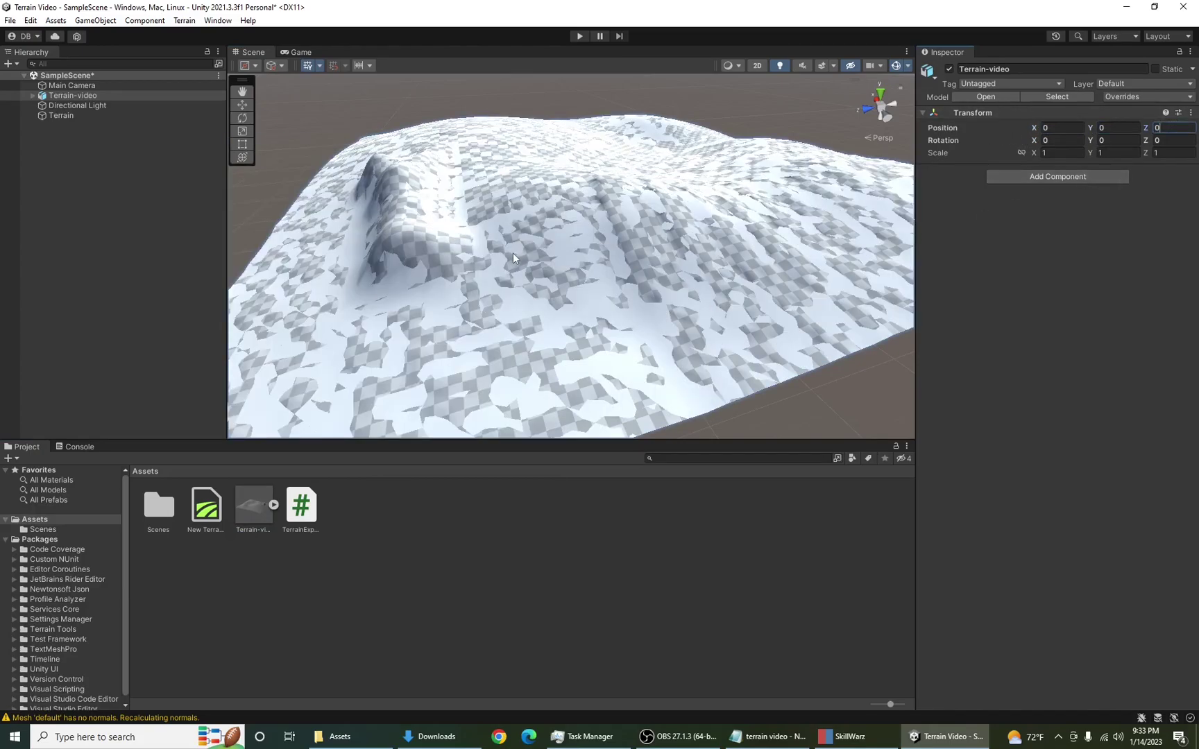
click(5, 116)
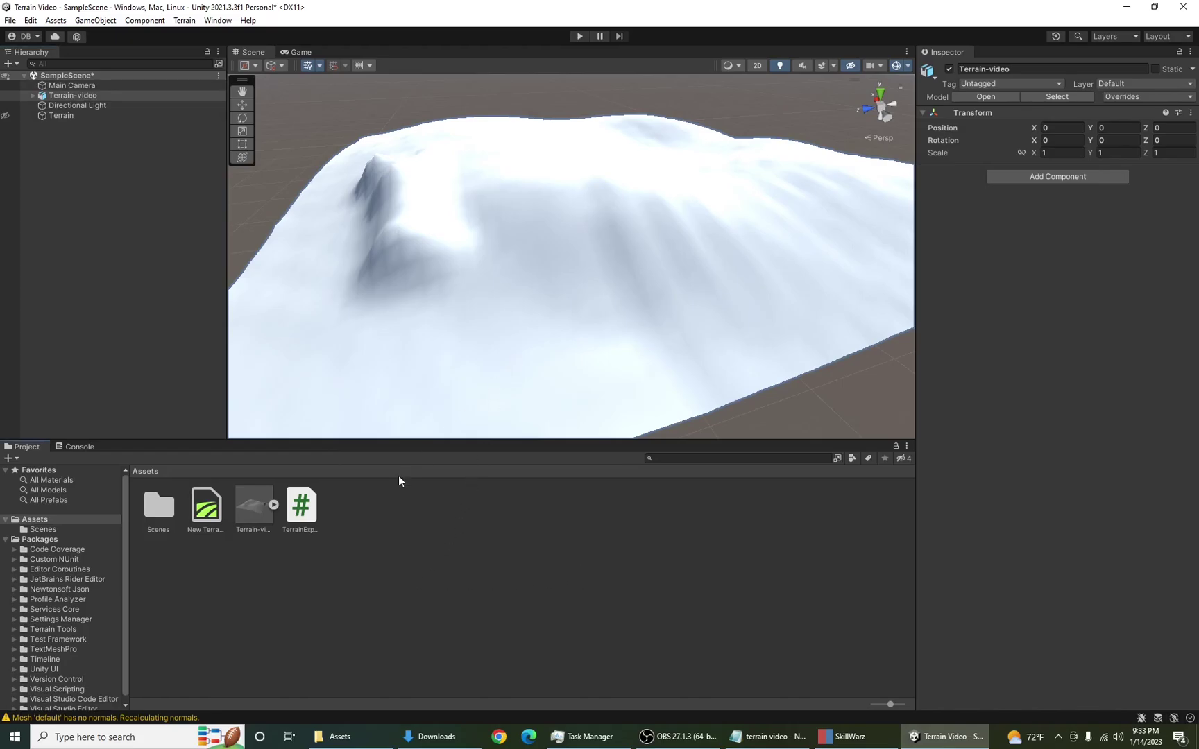
Step: Create a new material named terrainmat in the Assets folder
right_click(409, 527)
mouse_move(562, 204)
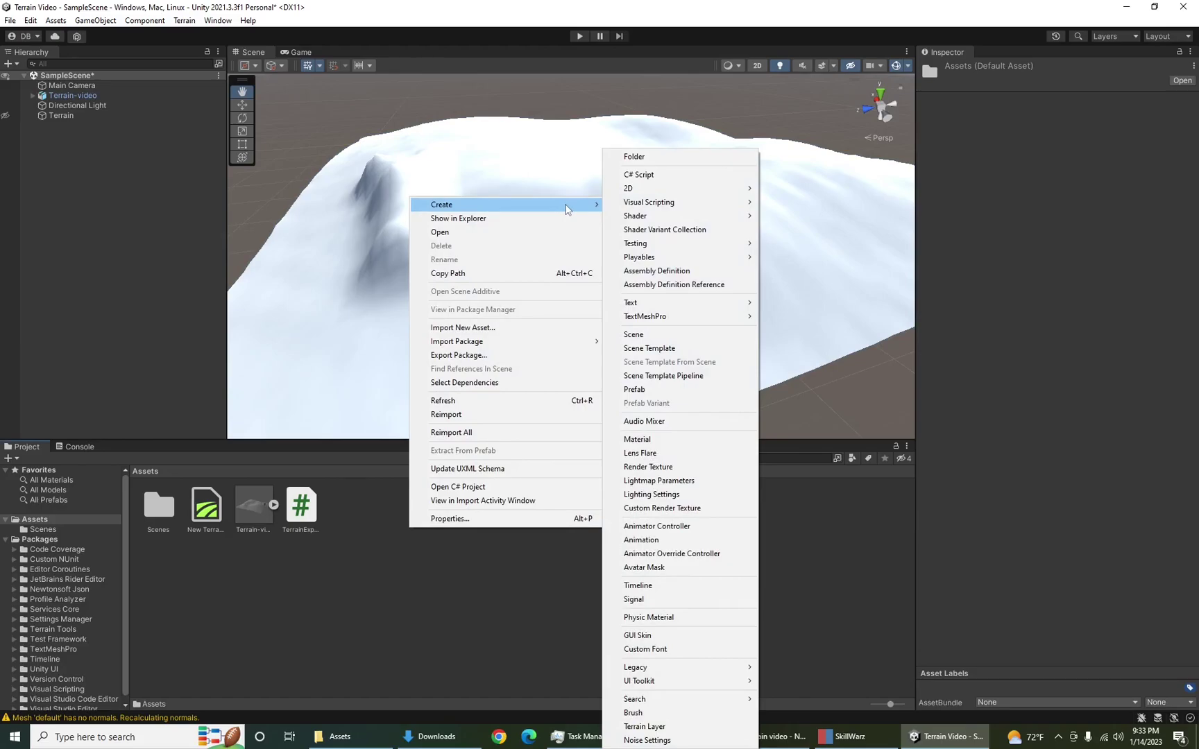
click(666, 440)
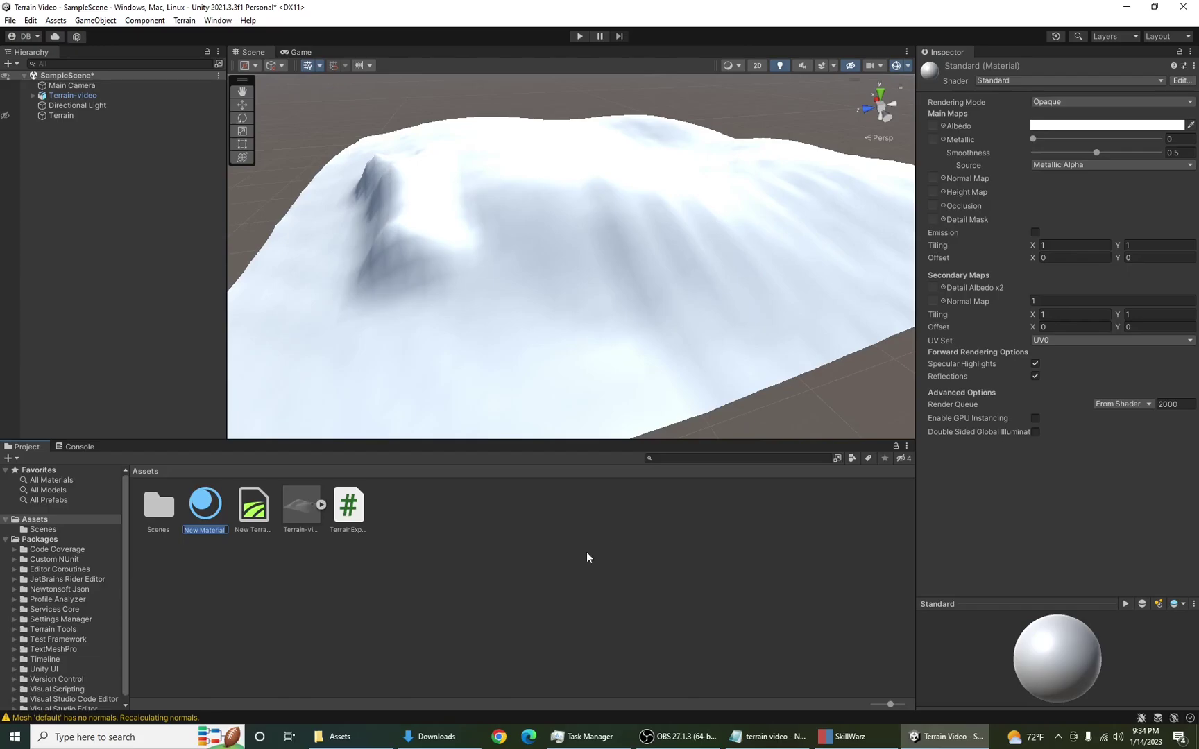
text(terrainmat)
key(Return)
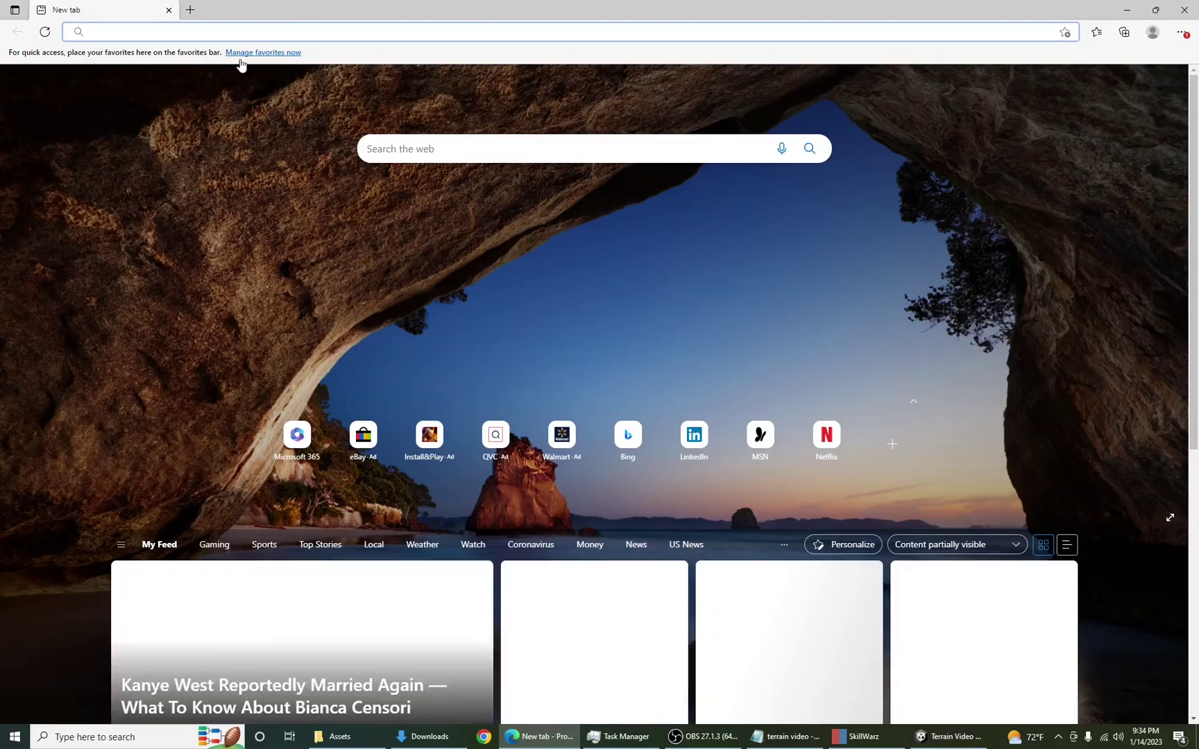
Step: Switch to the Edge browser, search the web for "free grass pbr" and open the Grass #1 PBR Material page on freepbr.com
text(free grass pbr)
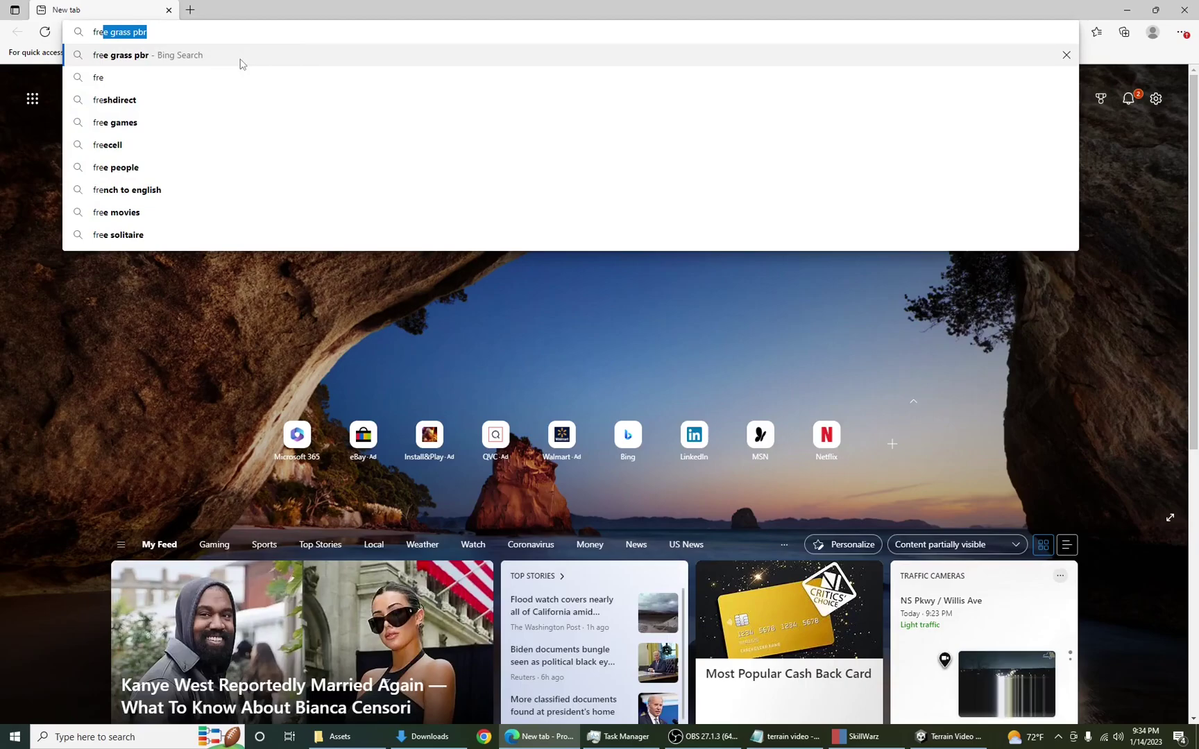
click(240, 61)
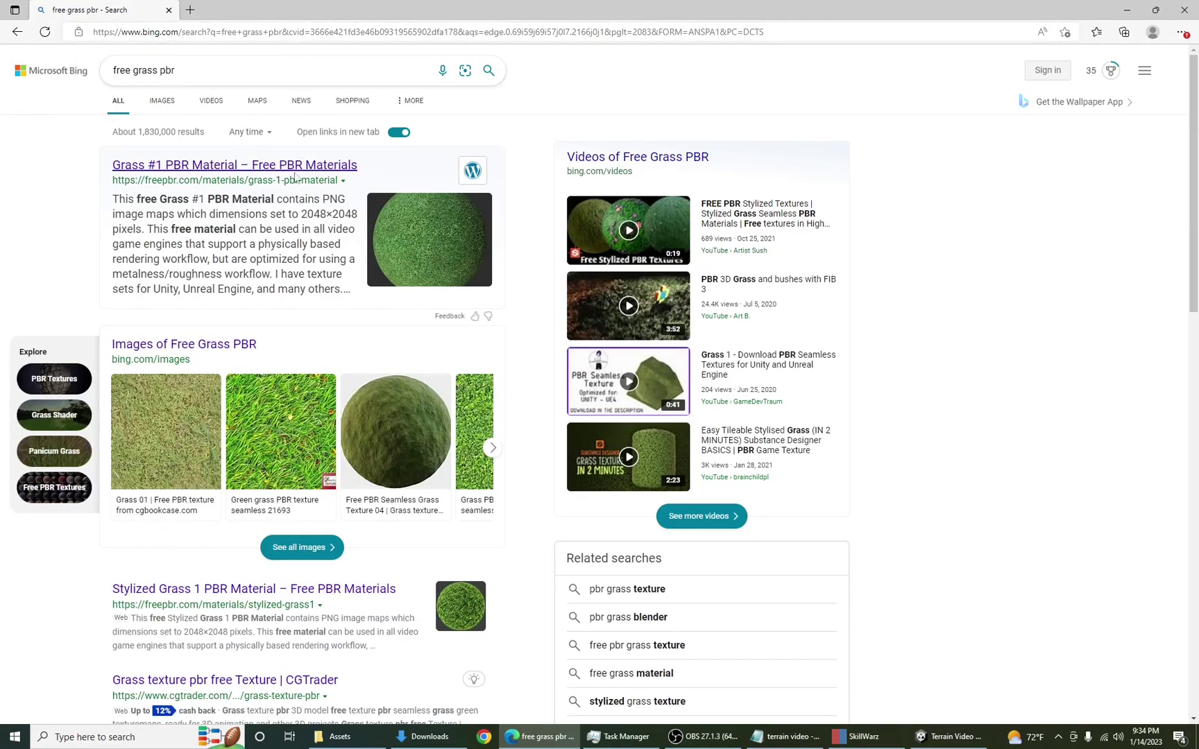
click(321, 166)
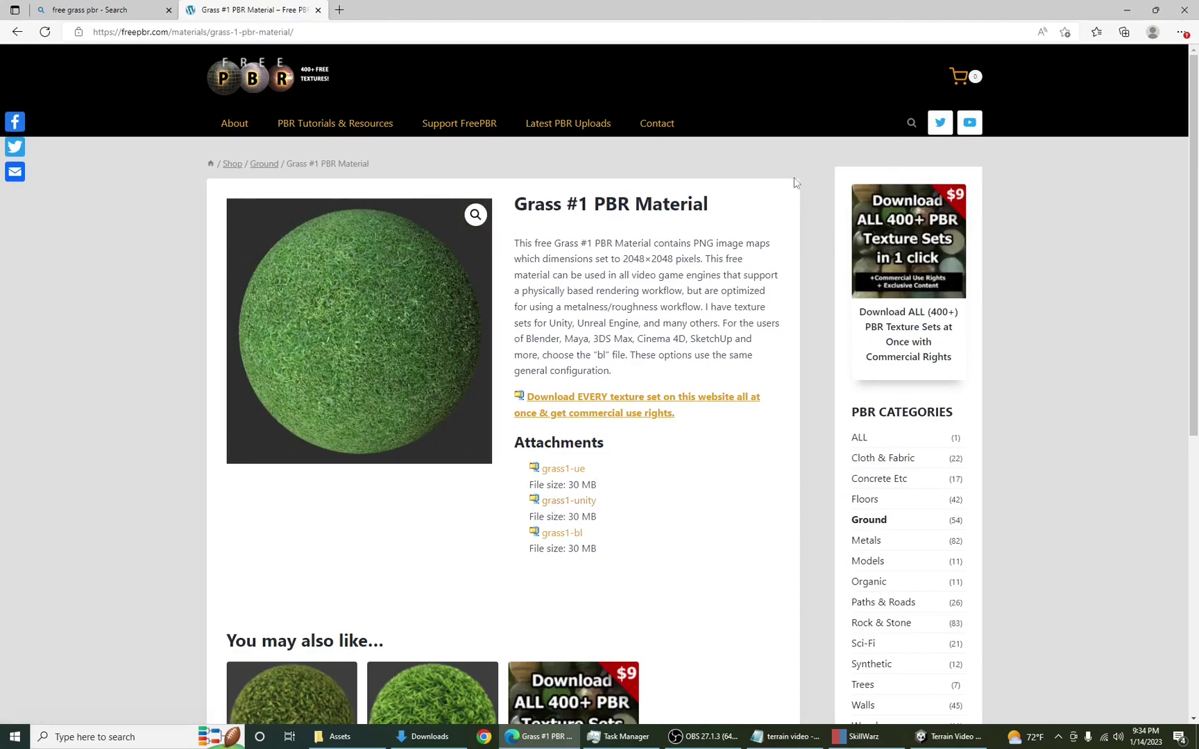
Step: Switch to the Downloads folder, extract stylized-grass1-unity.zip and open the extracted stylized-grass1-unity folder
click(1126, 9)
click(425, 736)
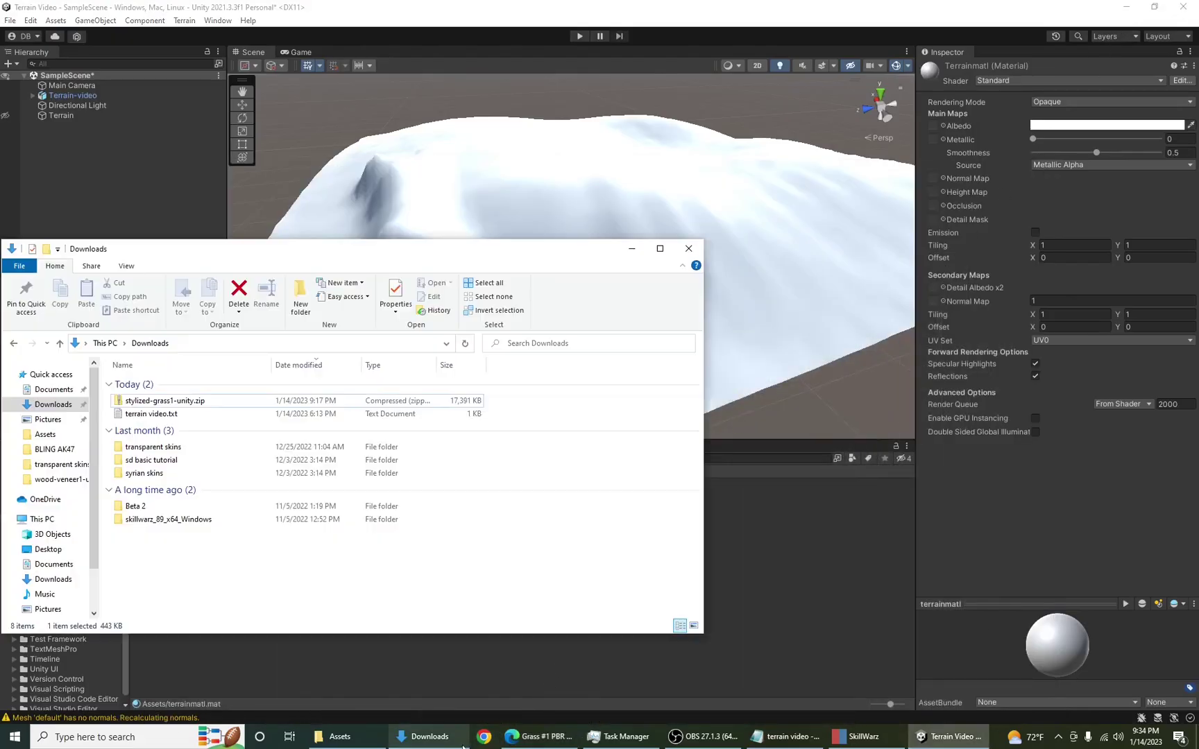
right_click(201, 405)
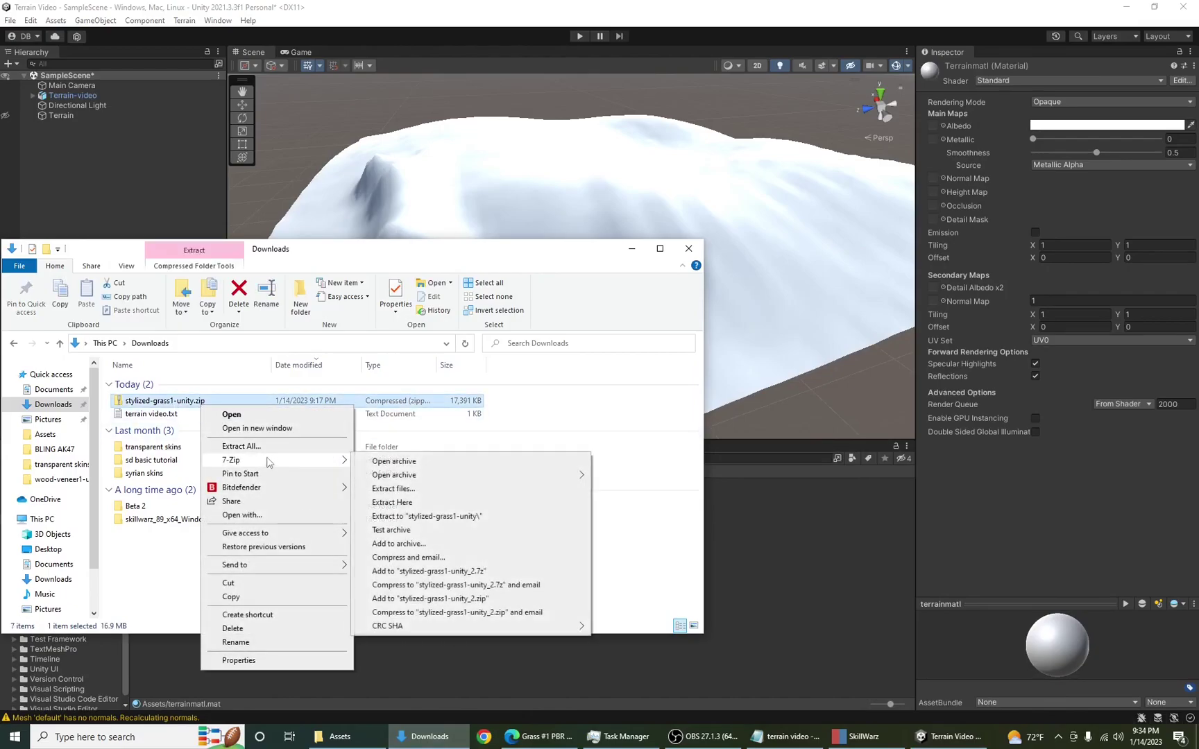
click(267, 447)
key(Return)
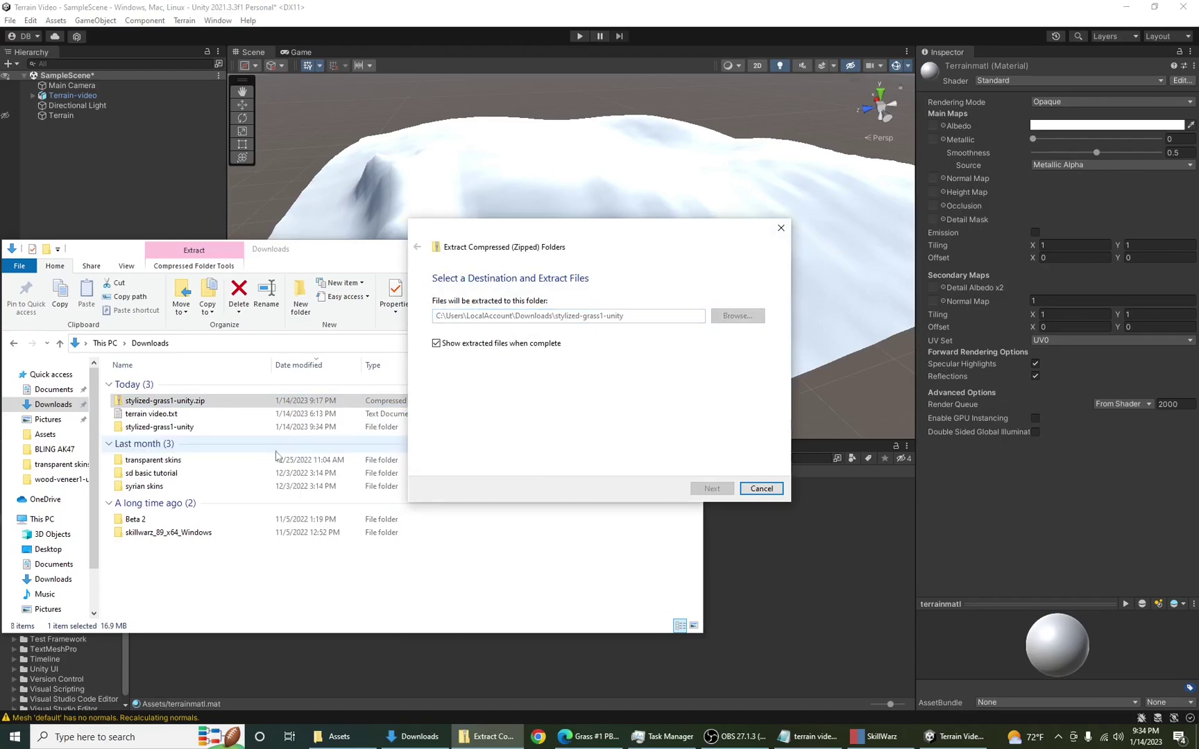
double_click(184, 399)
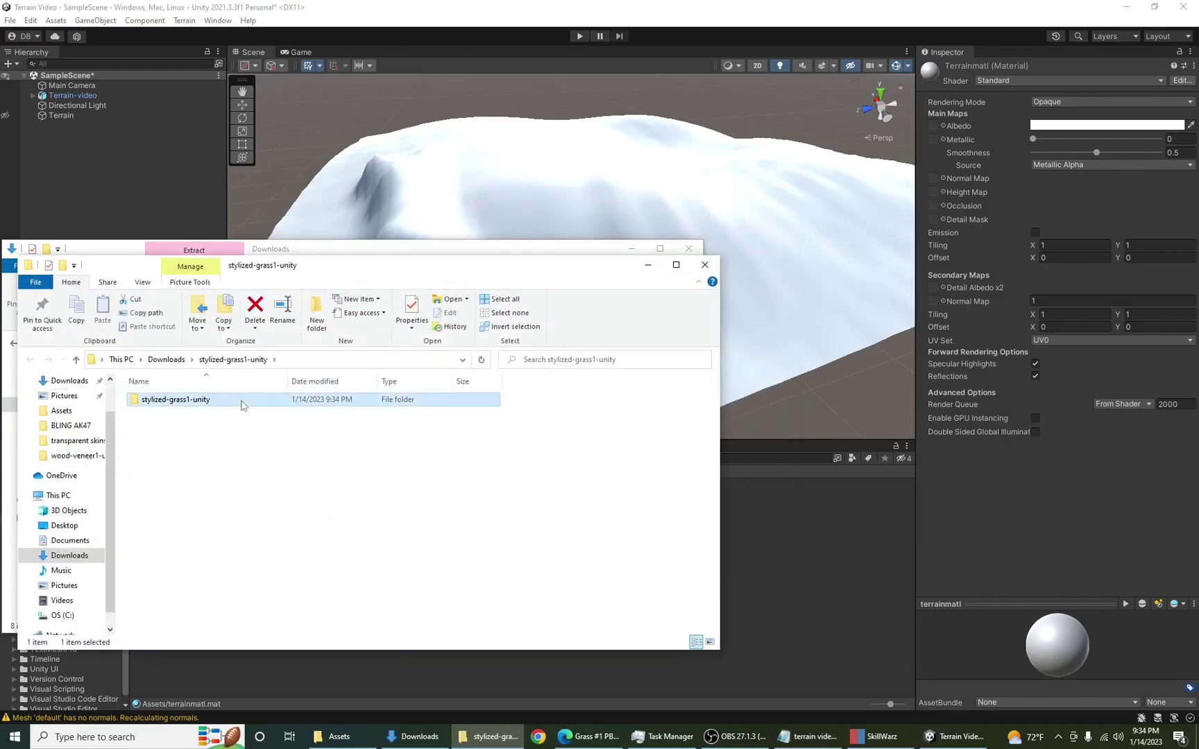
Step: Import all six stylized-grass1 texture files from the extracted folder into the Unity project's Assets folder
drag(566, 512, 132, 381)
drag(536, 456, 787, 564)
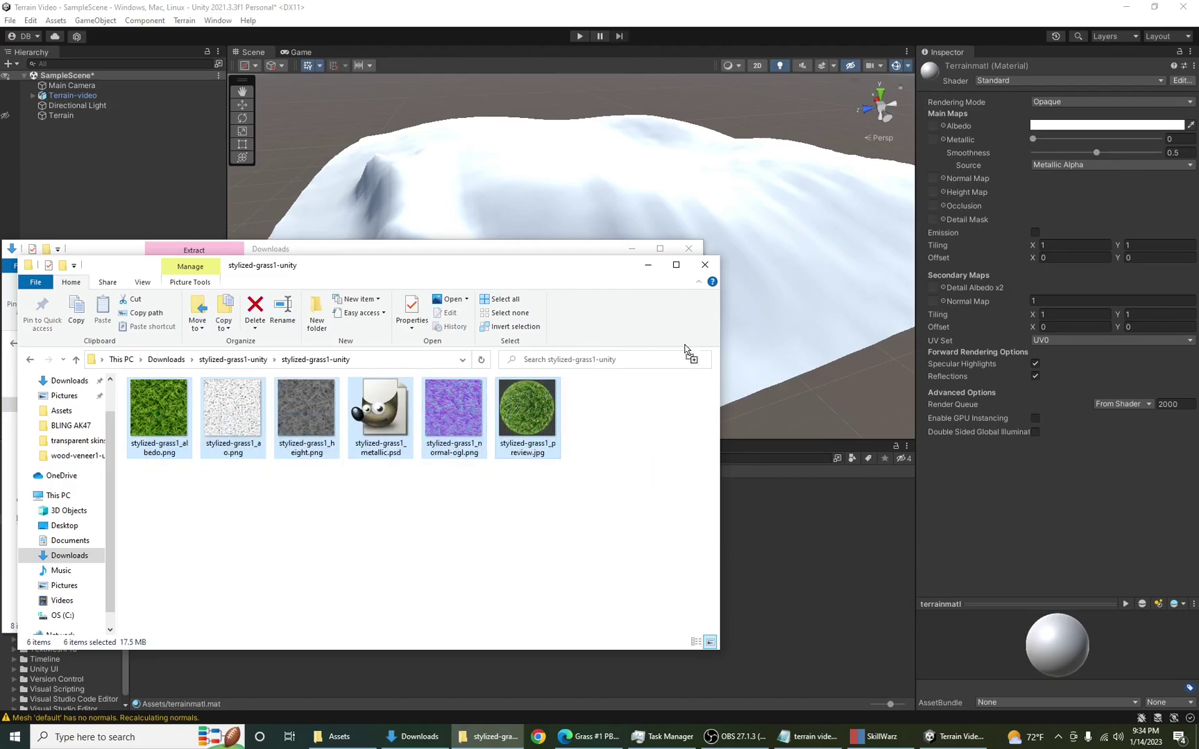
click(648, 265)
click(763, 258)
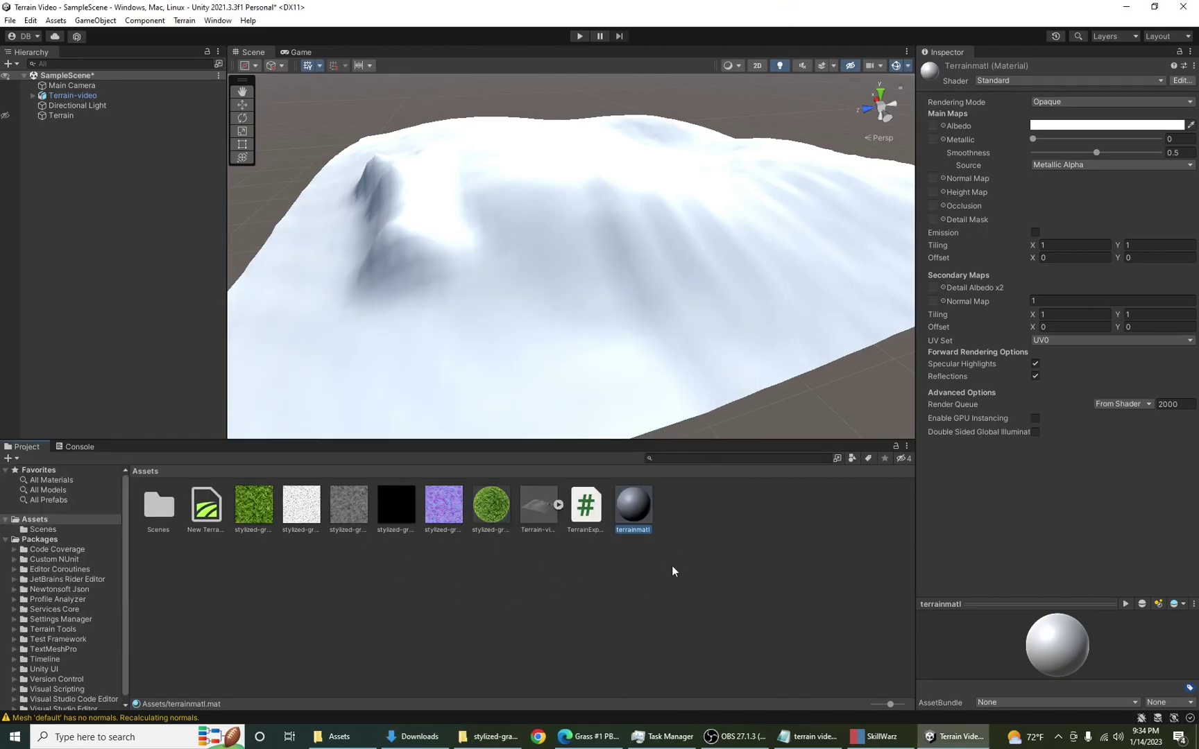
Step: Assign the stylized-grass1 albedo and metallic textures to the matching main maps of the terrainmatl material
click(664, 622)
click(633, 514)
ctrl+scroll(486, 601, up, 3)
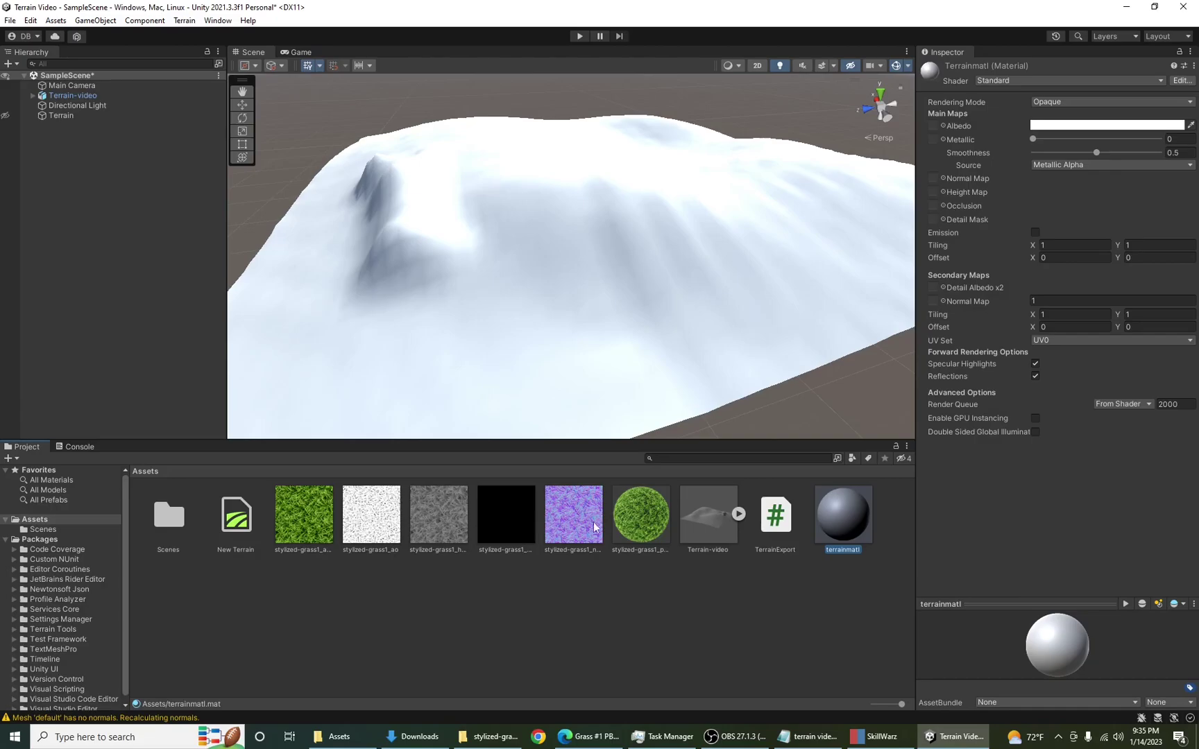
drag(323, 529, 933, 126)
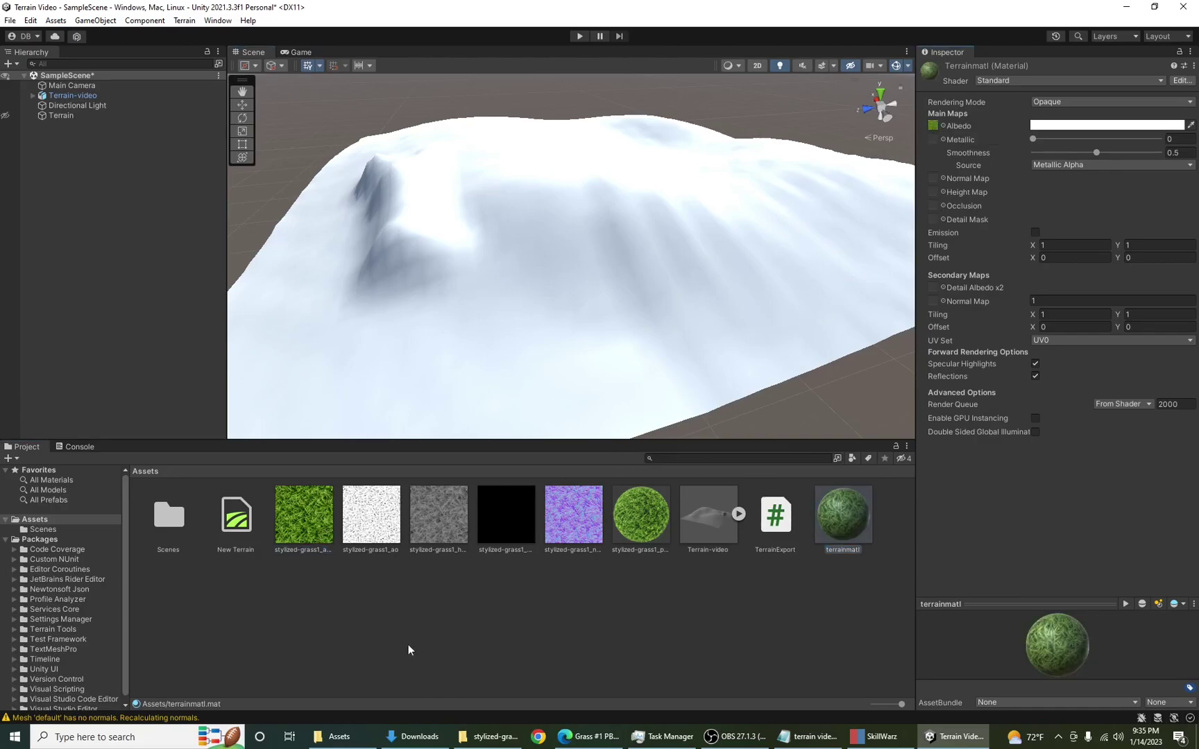
drag(507, 529, 937, 143)
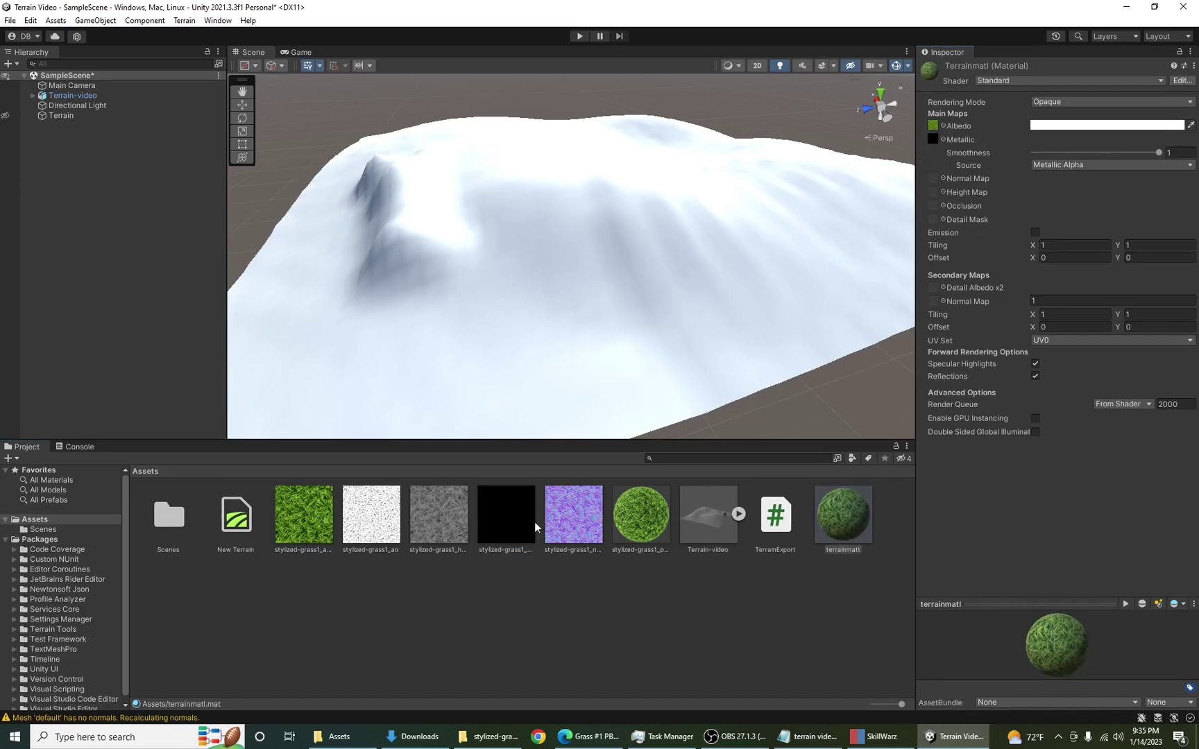
Step: Assign the stylized-grass1 normal, height and occlusion textures to terrainmatl, fixing the normal texture's type as a normal map
drag(553, 525, 934, 179)
drag(437, 549, 935, 222)
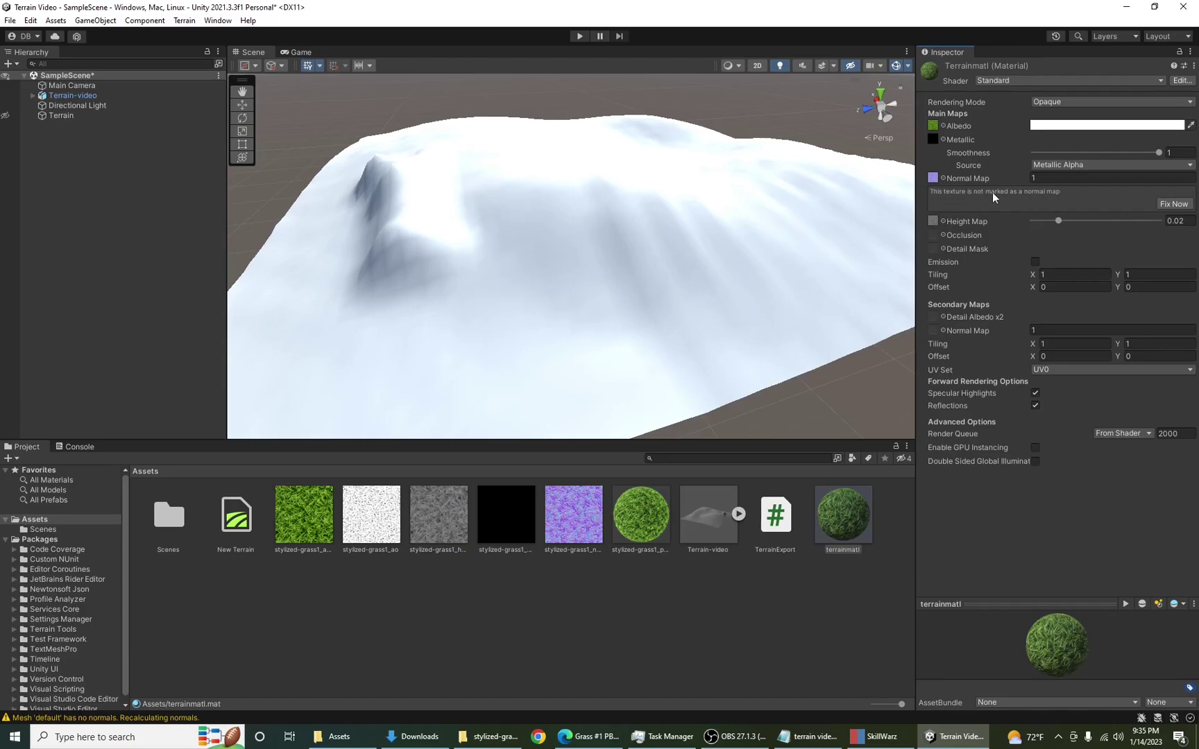
click(1171, 203)
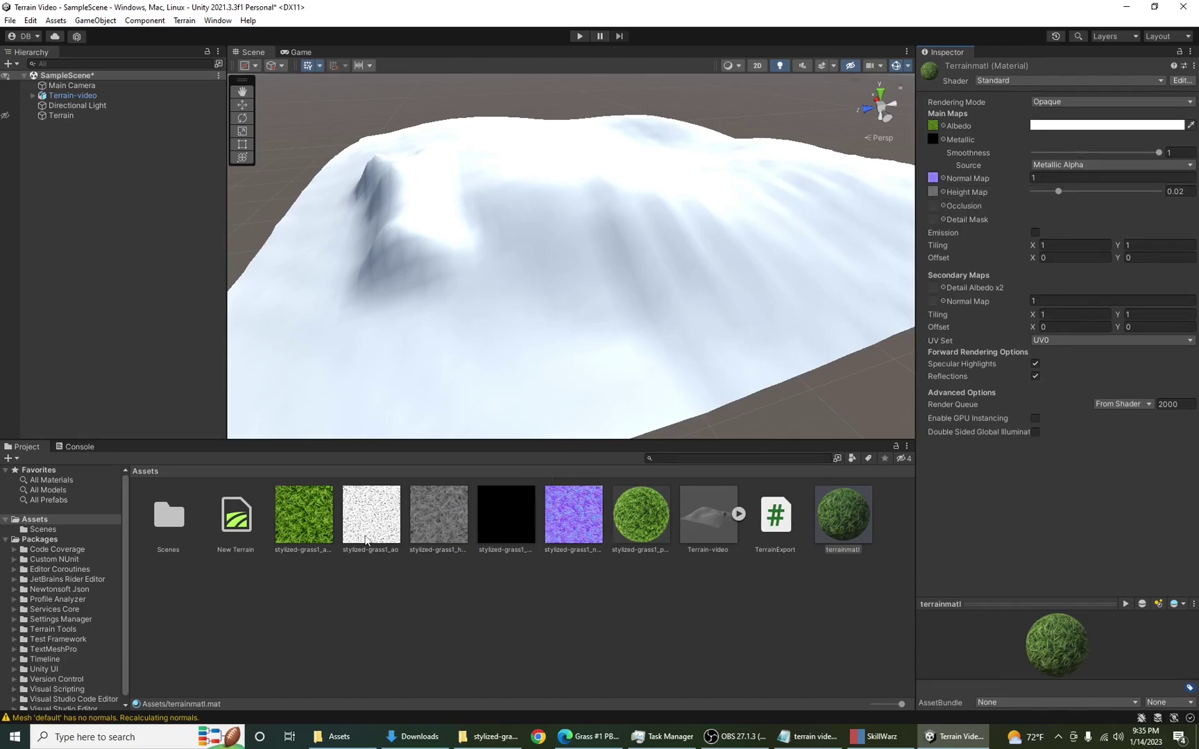
drag(373, 530, 934, 208)
Step: Remap the Terrain-video model's defaultMat to terrainmatl and apply the import settings
click(712, 545)
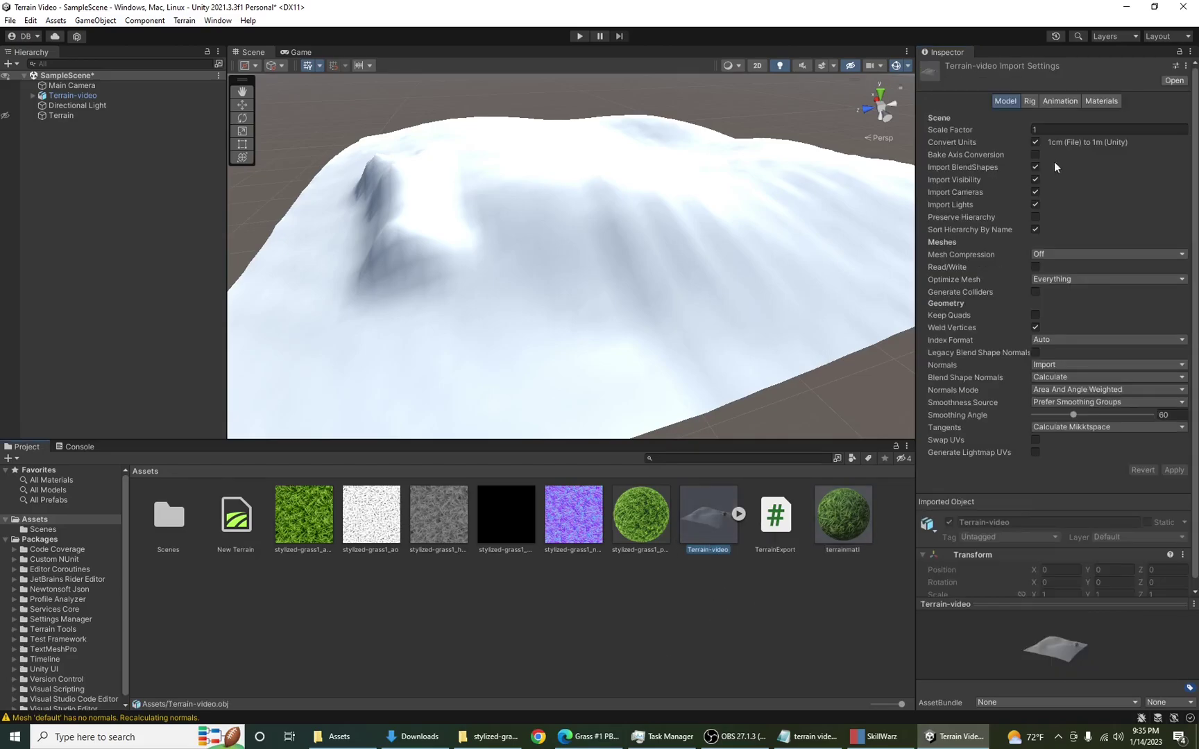
click(1103, 101)
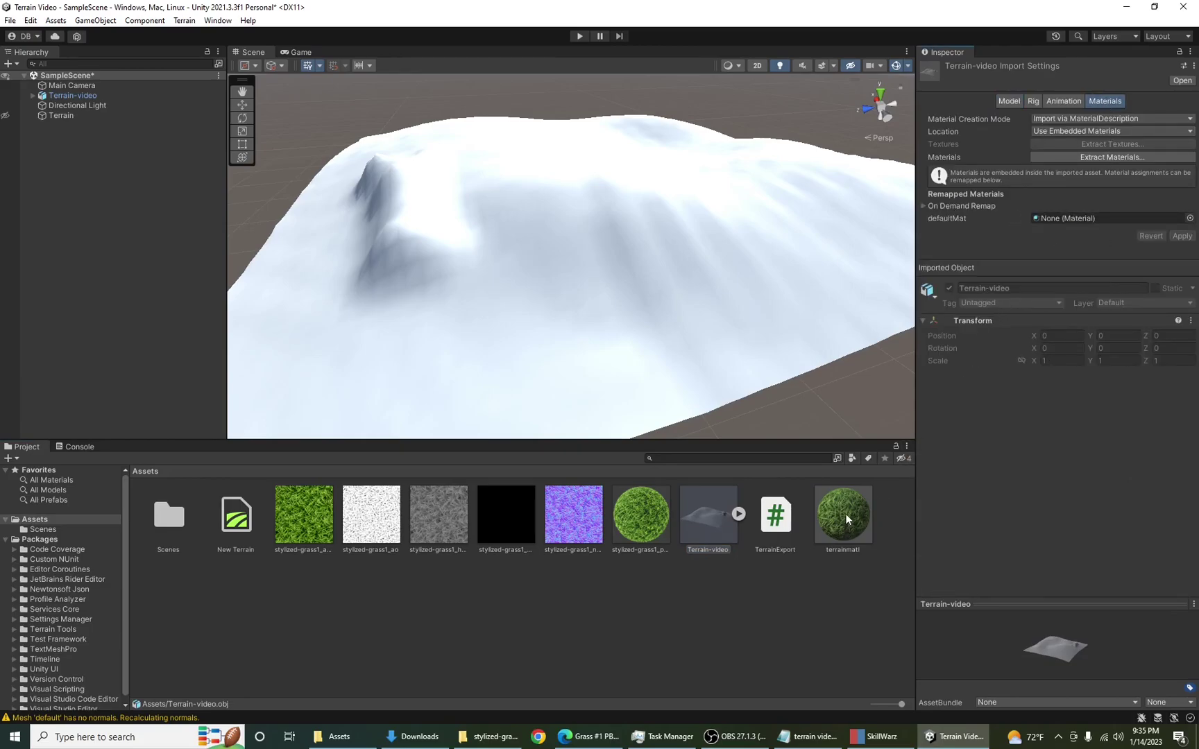
drag(847, 515, 1109, 221)
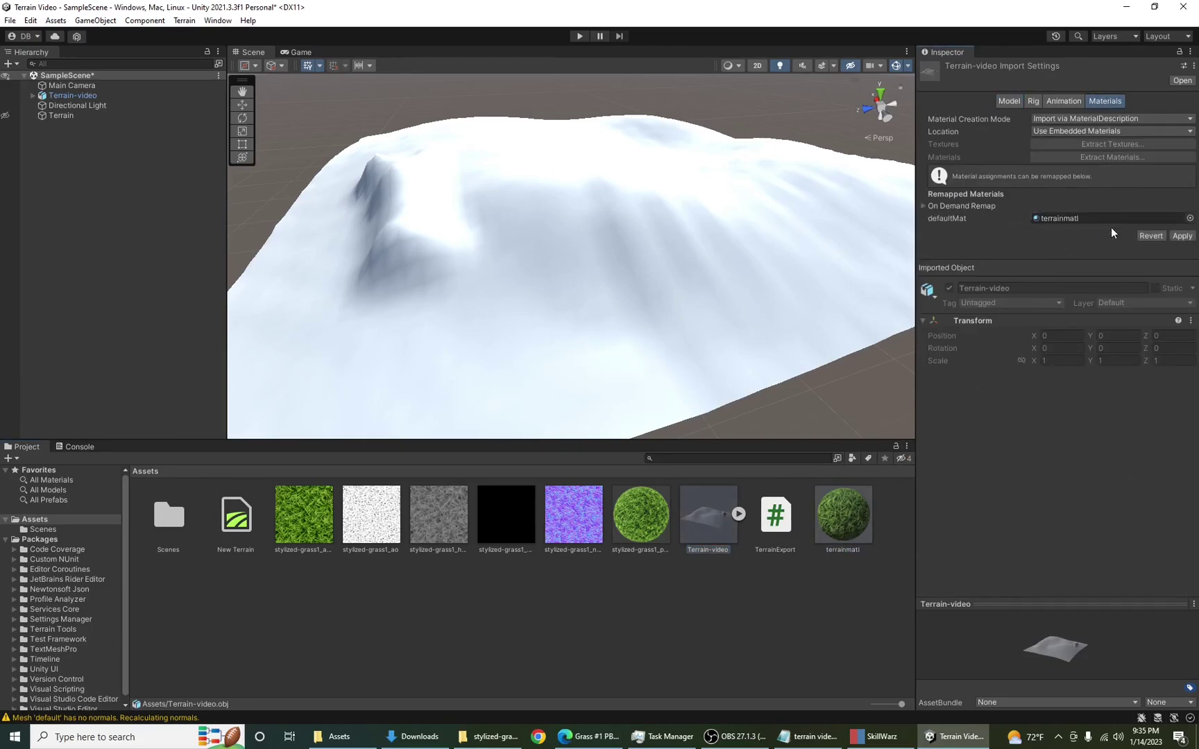
click(1184, 236)
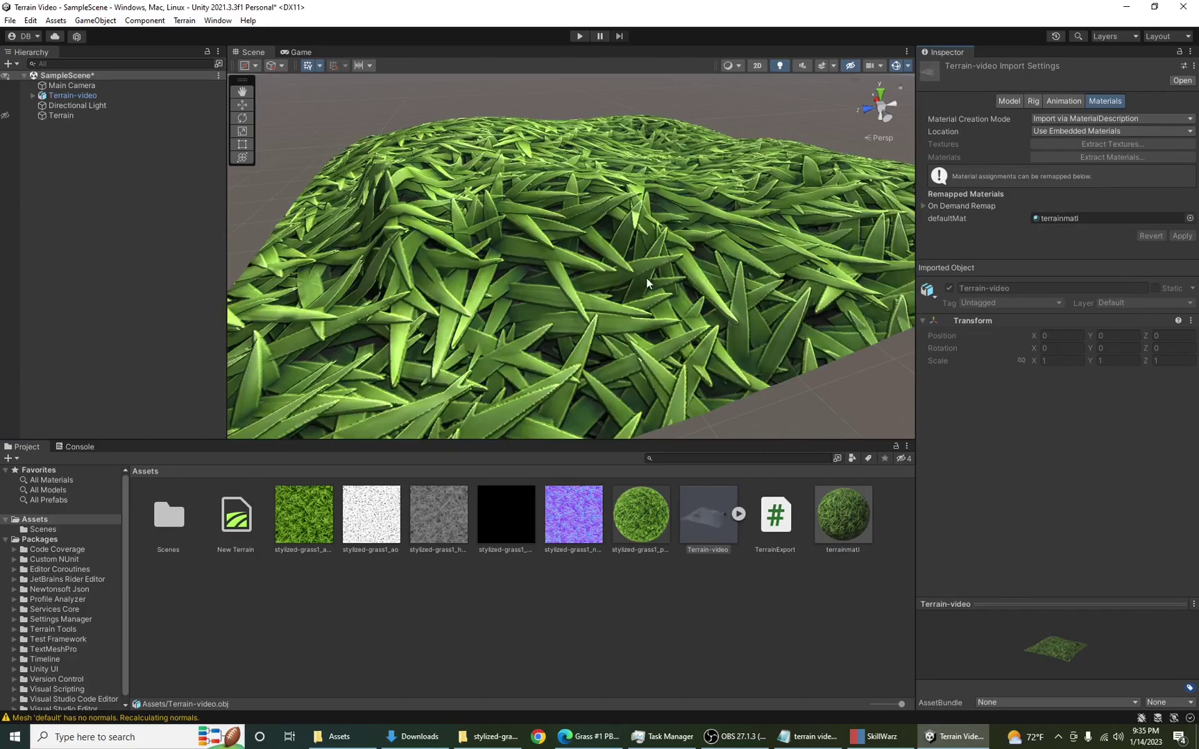
right_drag(591, 264, 694, 266)
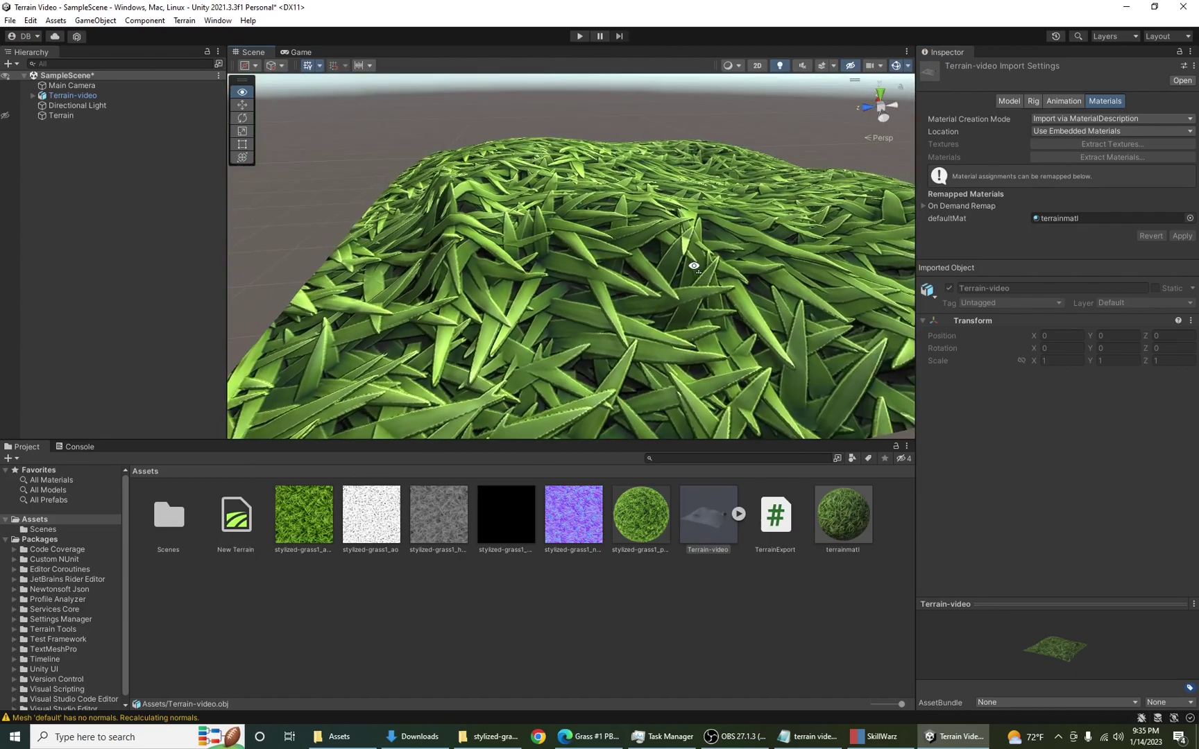
right_drag(602, 238, 666, 295)
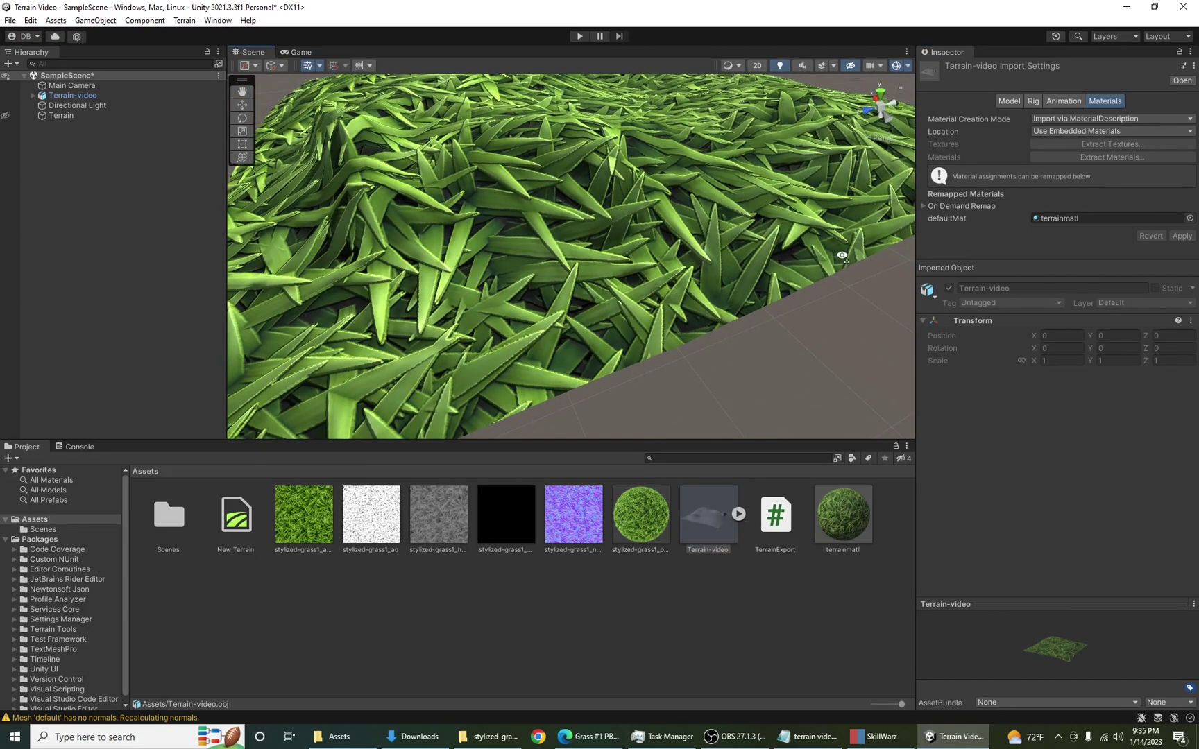
right_drag(841, 256, 779, 234)
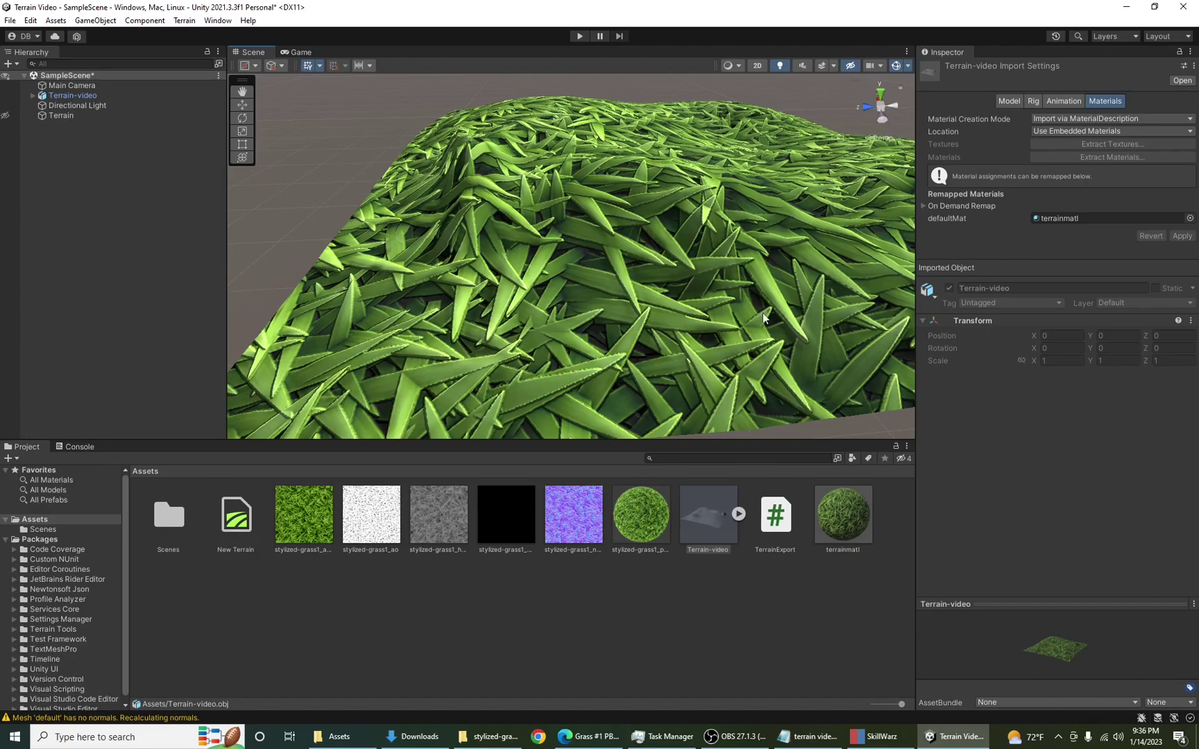
Step: Set the secondary maps tiling of terrainmatl to X 100 and Y 100
click(859, 541)
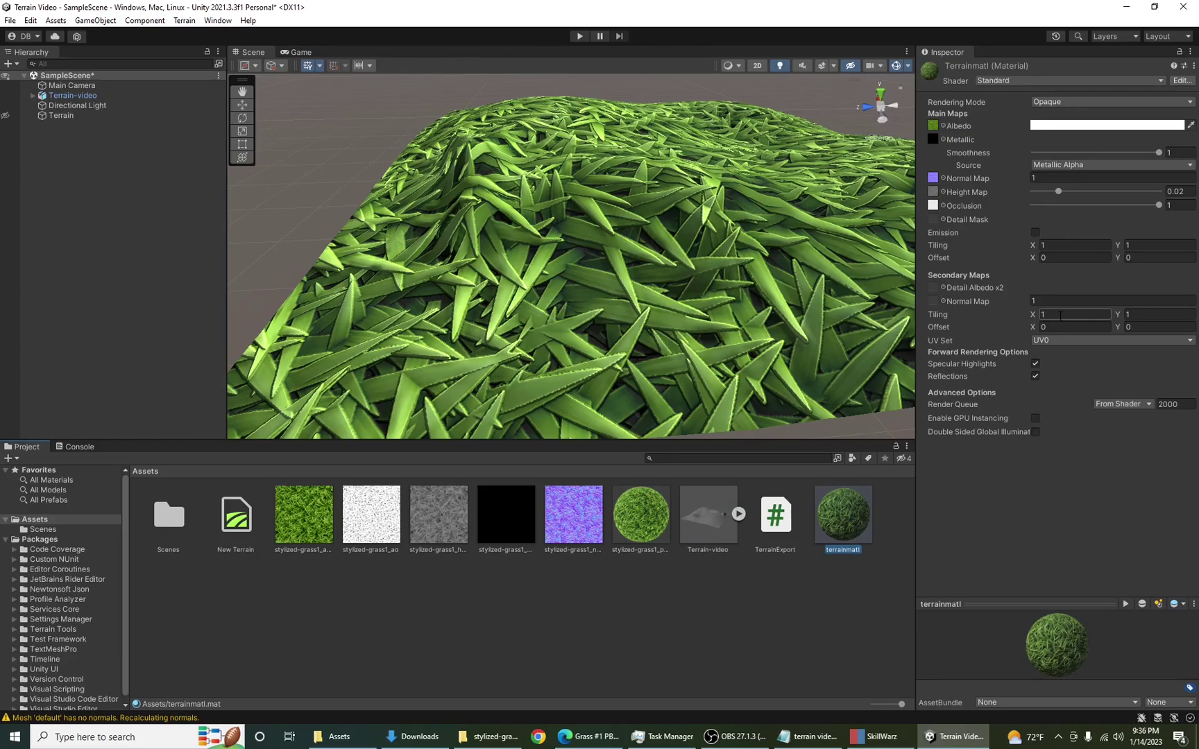
click(1061, 316)
text(100)
click(1147, 314)
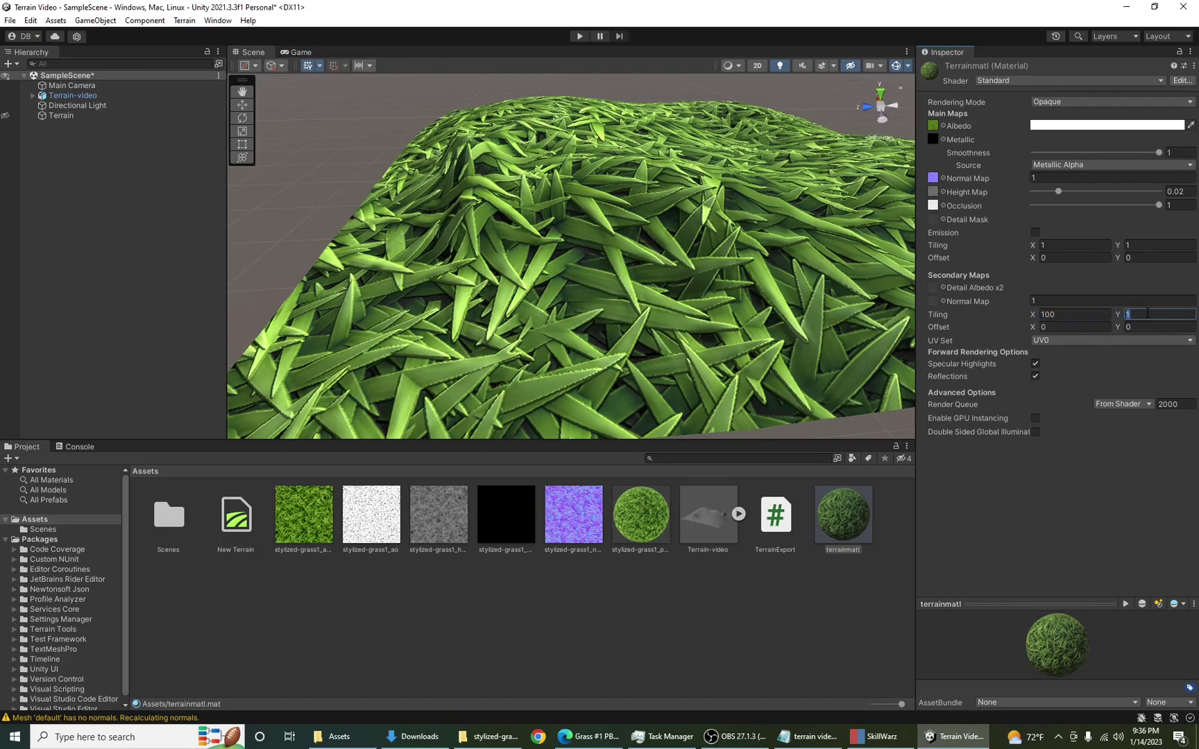
text(100)
key(Tab)
click(856, 605)
Step: Try to reassign terrainmatl as the defaultMat of the Terrain-video model
click(837, 516)
click(702, 531)
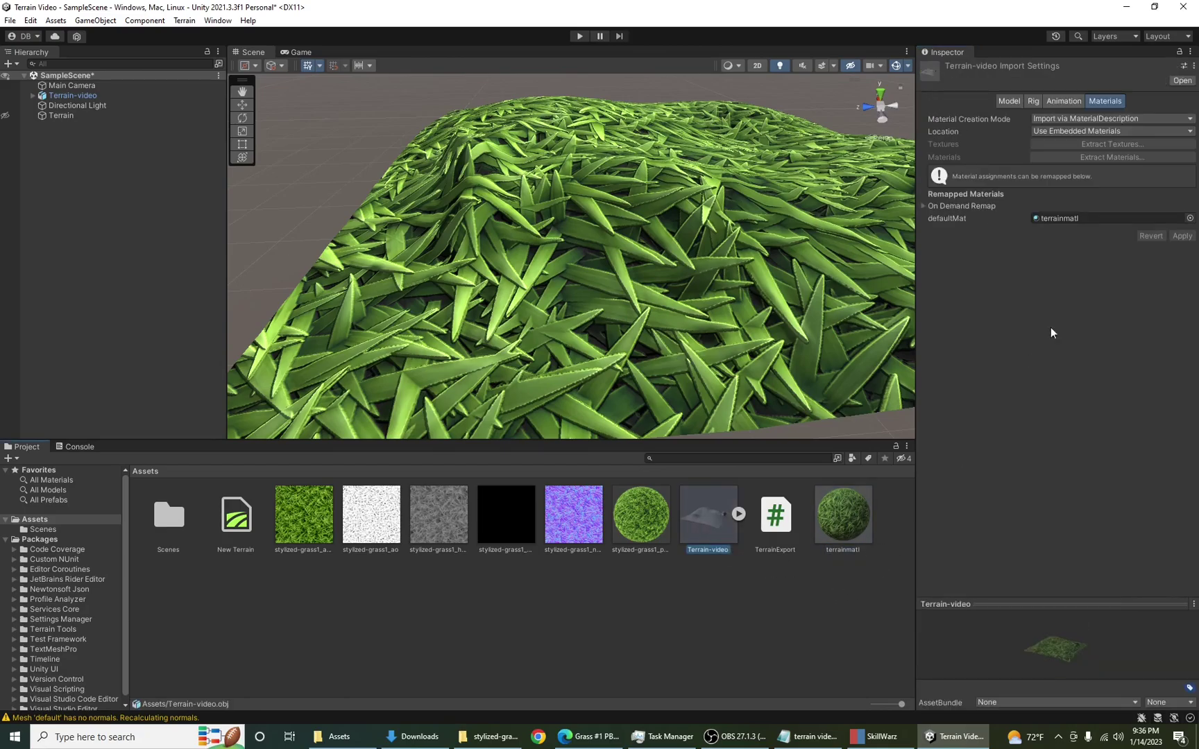
click(1181, 248)
click(843, 515)
click(716, 542)
drag(843, 528, 1093, 226)
click(1152, 219)
Step: Reset the secondary maps tiling of terrainmatl to X 1 and Y 1
click(841, 529)
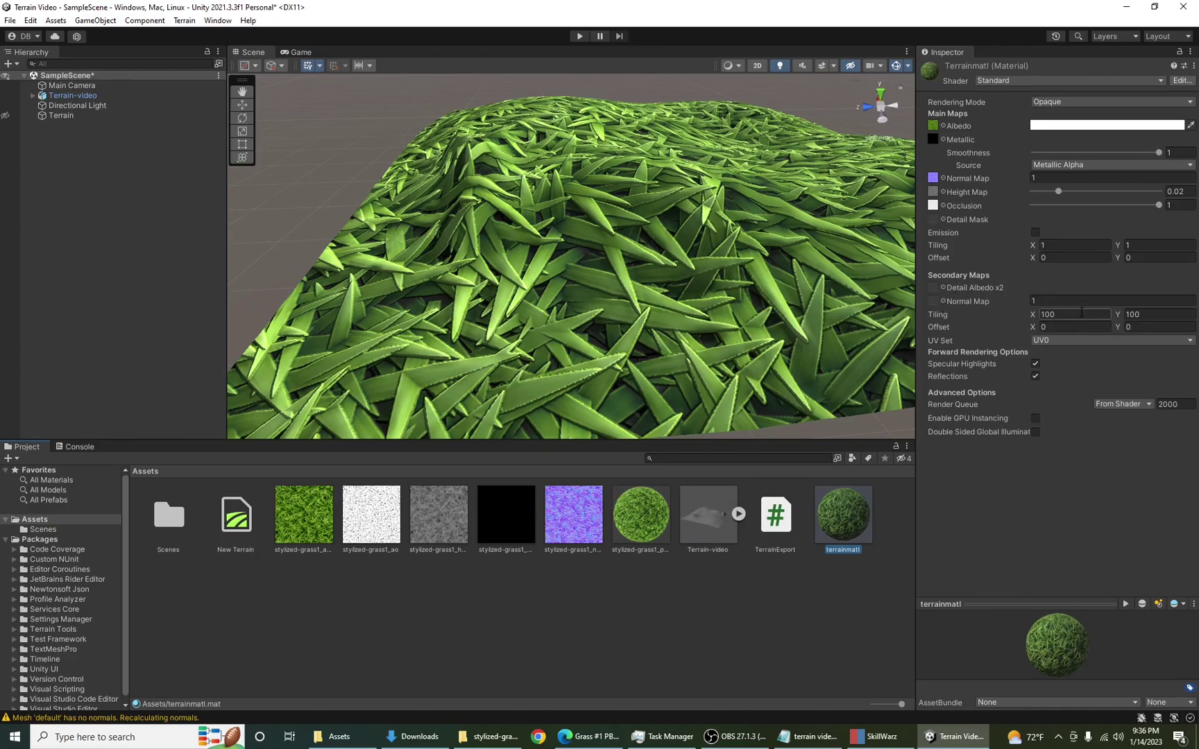
click(1051, 315)
text(1)
click(1154, 313)
text(1)
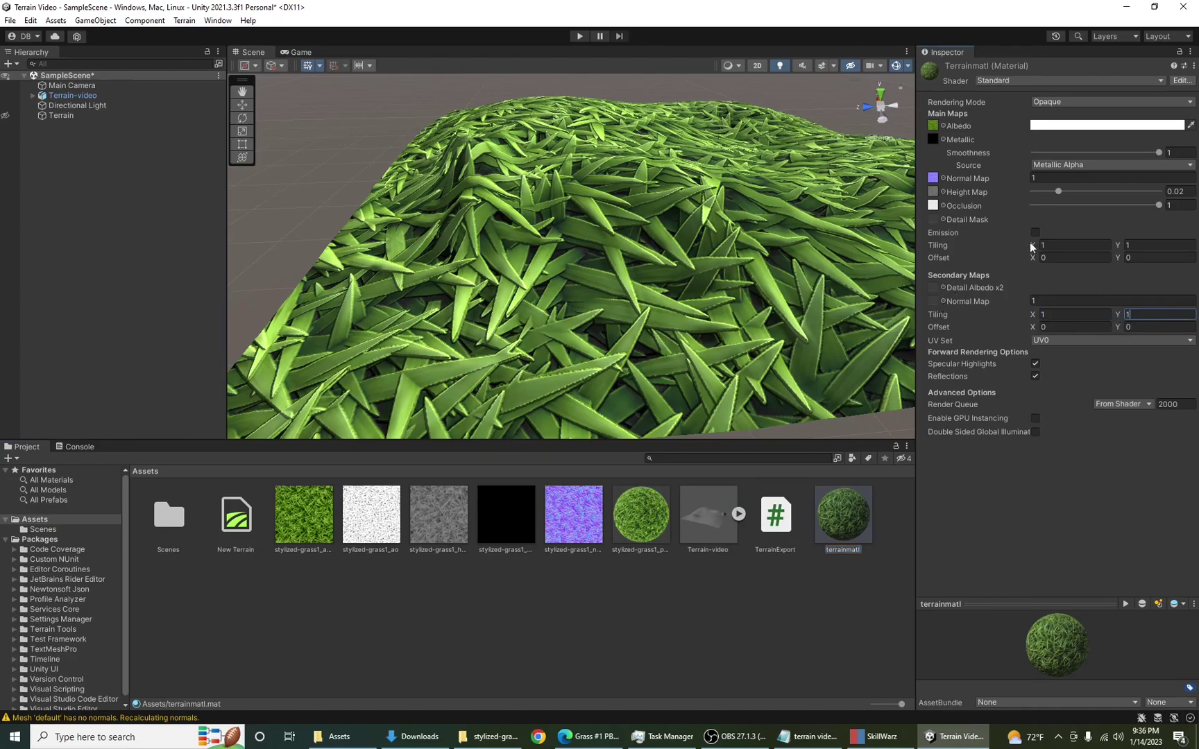
Step: Set the main maps tiling of terrainmatl to X 100 and Y 100
click(1042, 246)
text(100)
key(Tab)
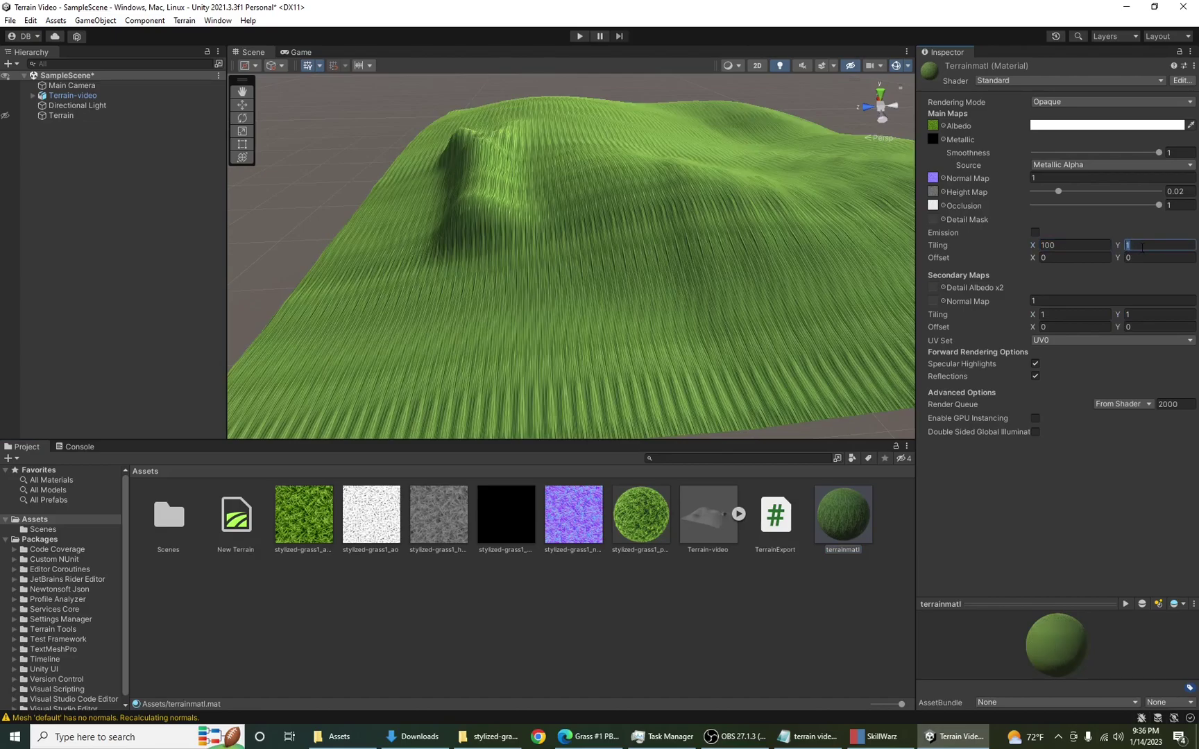
text(100)
scroll(570, 350, up, 6)
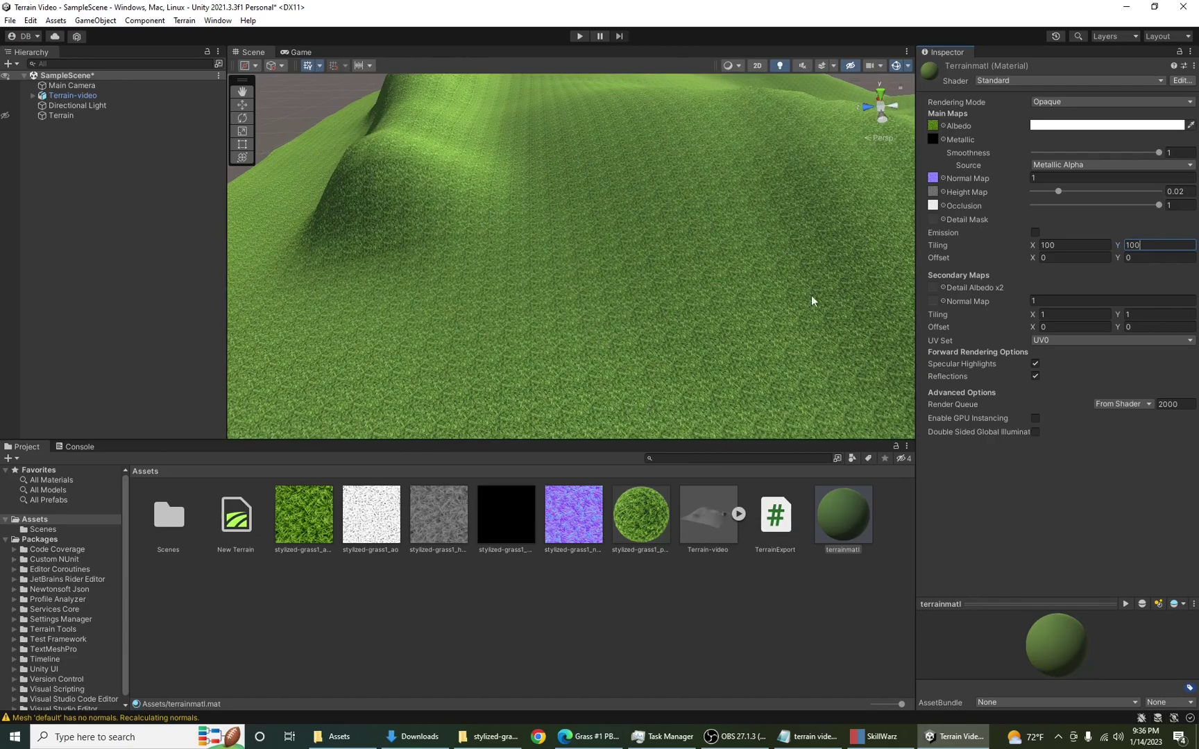
Step: Try a main maps Y tiling of 50 on terrainmatl and return it to 100
text(50)
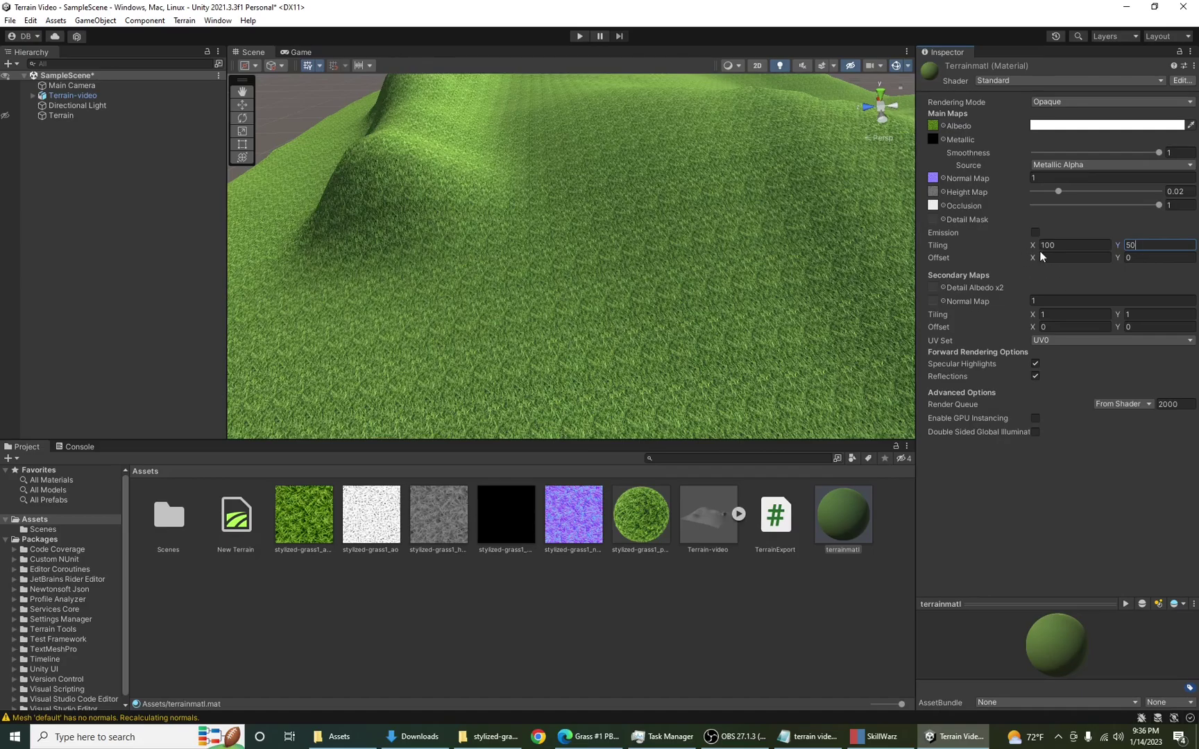
key(BackSpace)
text(00)
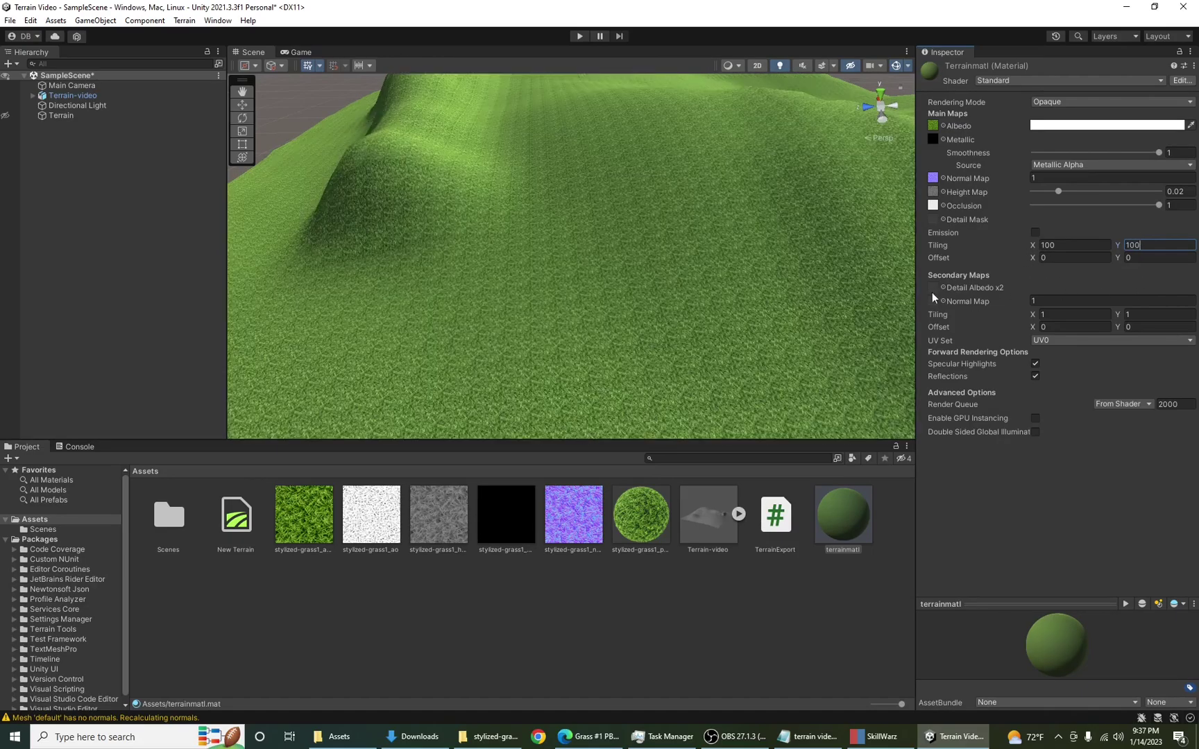
Step: Deselect the material and save SampleScene
scroll(613, 298, down, 10)
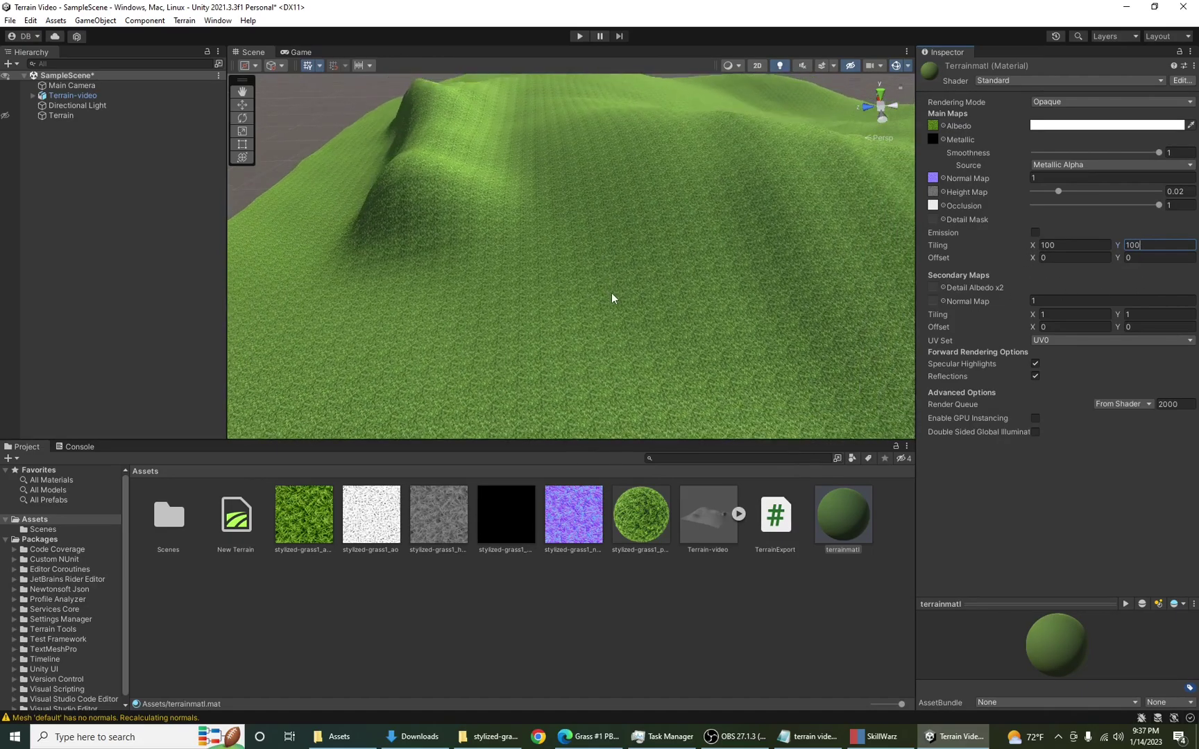
scroll(630, 326, up, 4)
scroll(630, 325, down, 4)
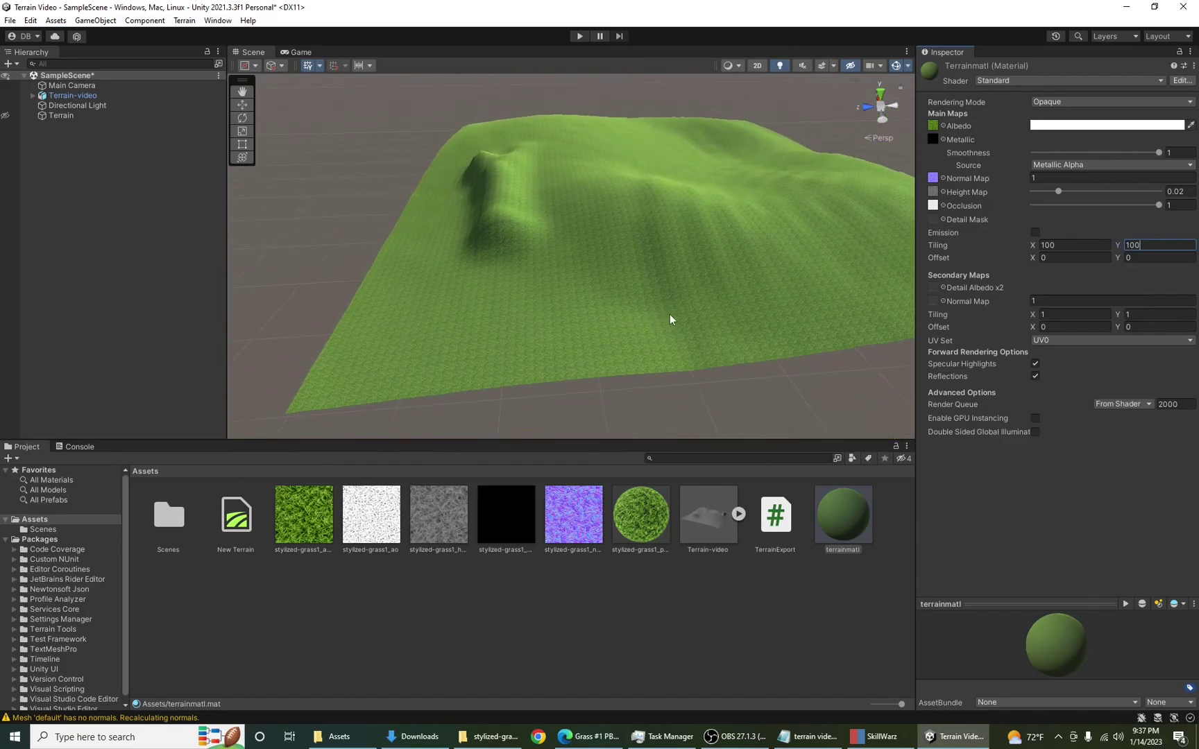
scroll(670, 319, up, 2)
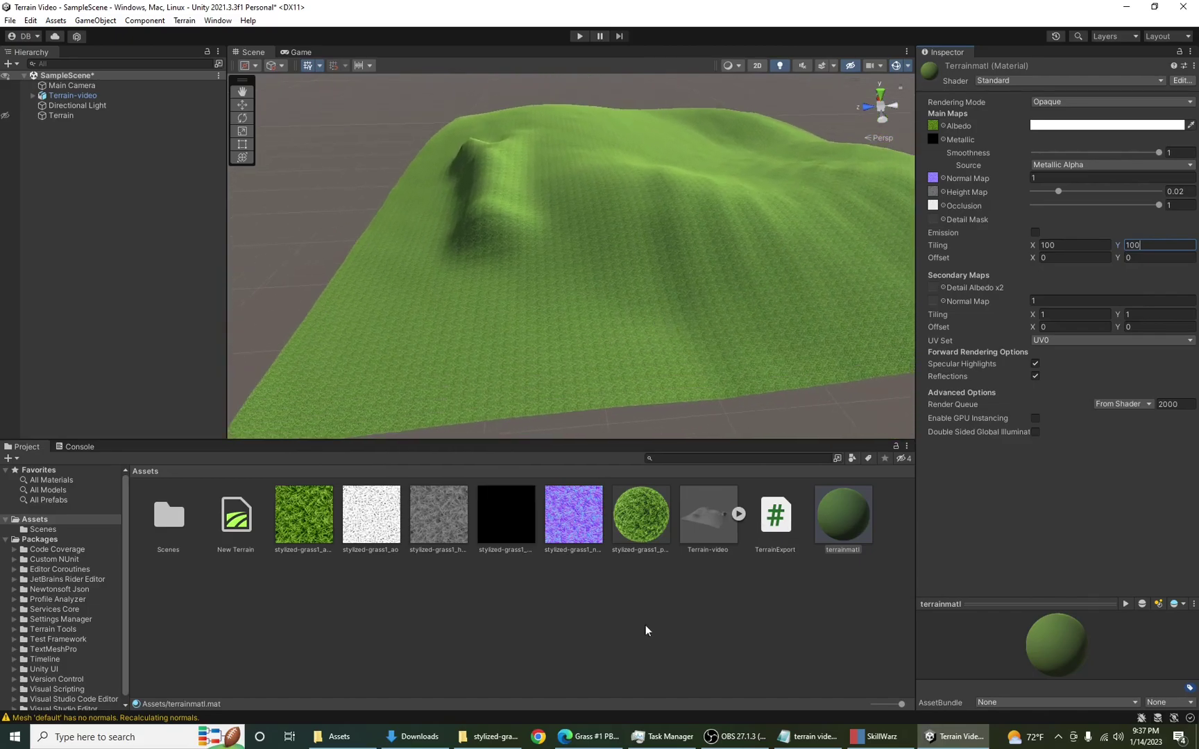
click(680, 629)
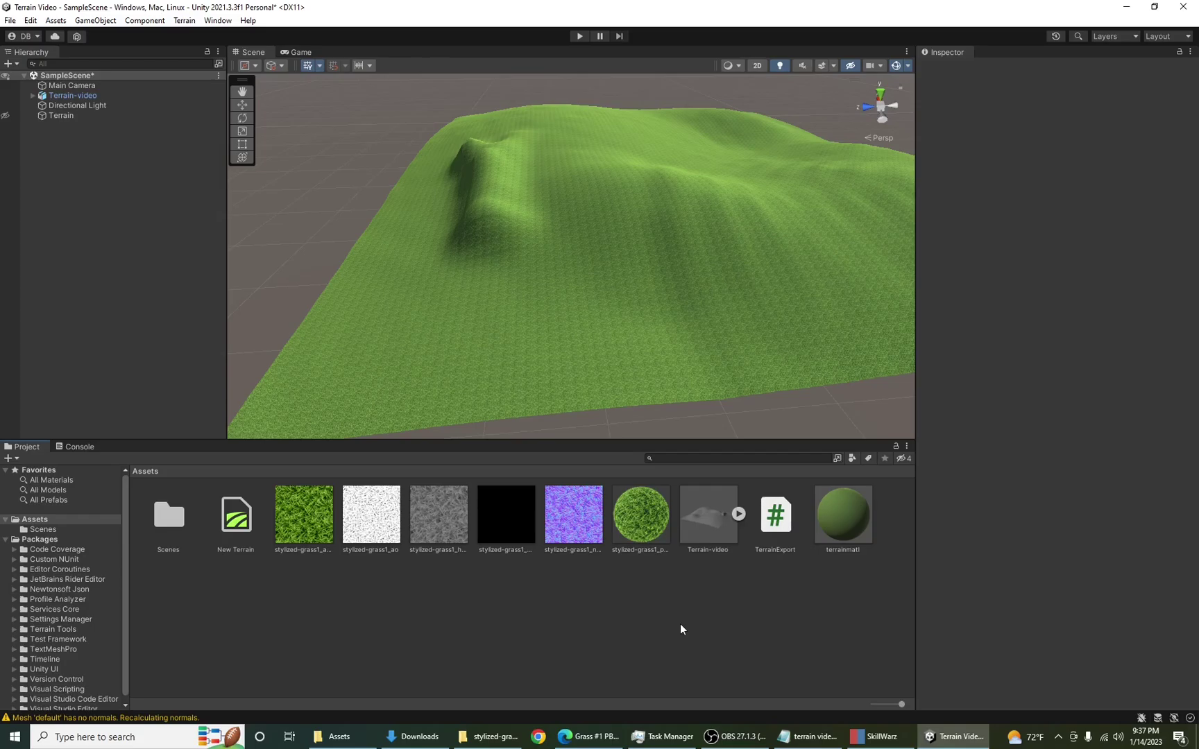
key(ctrl+s)
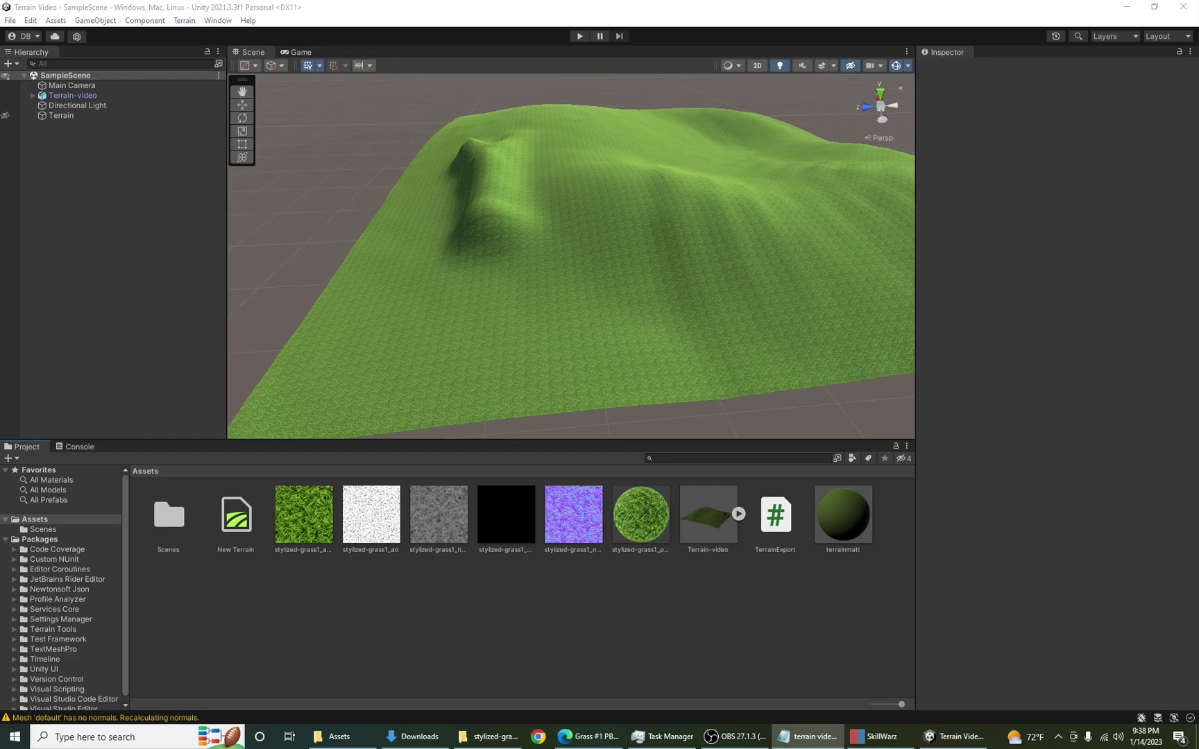
click(427, 23)
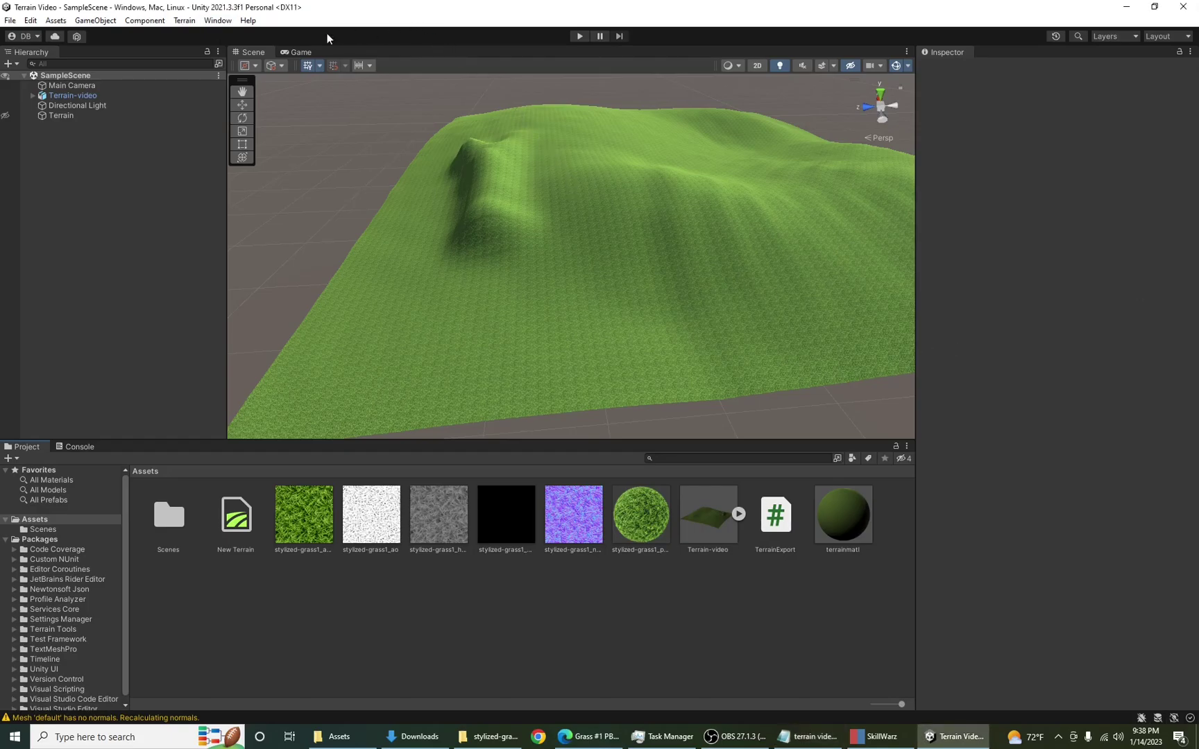
click(218, 20)
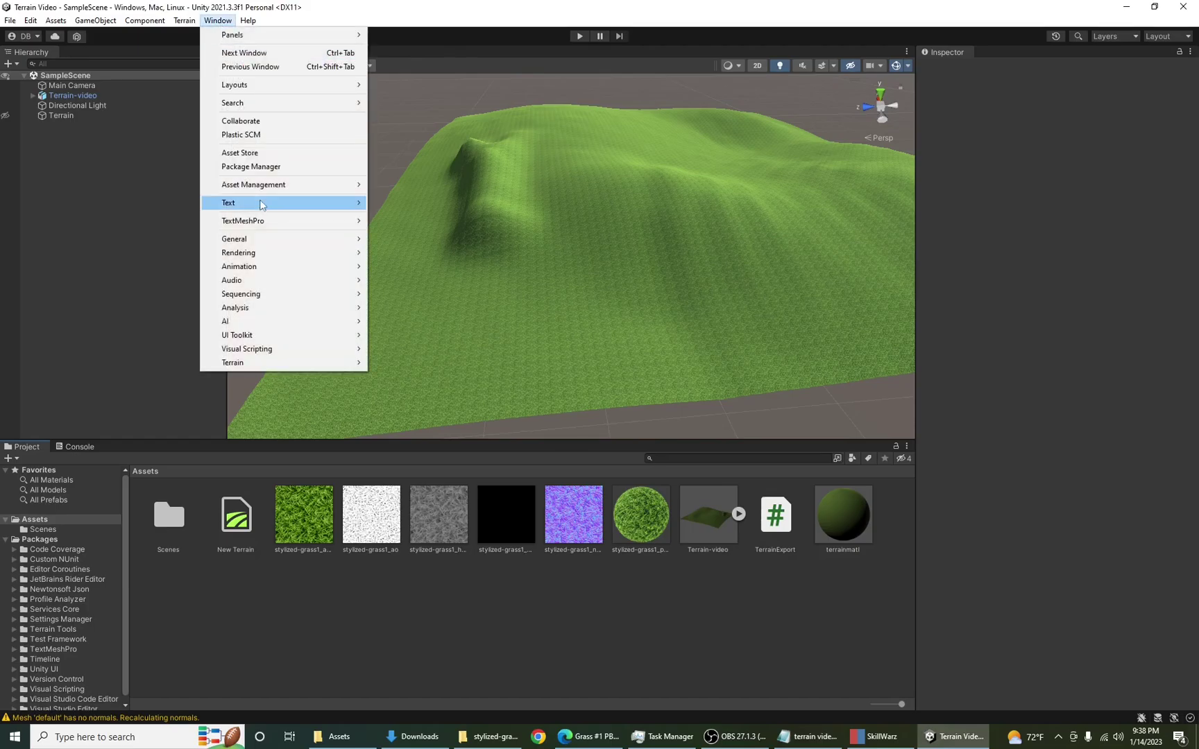
click(271, 167)
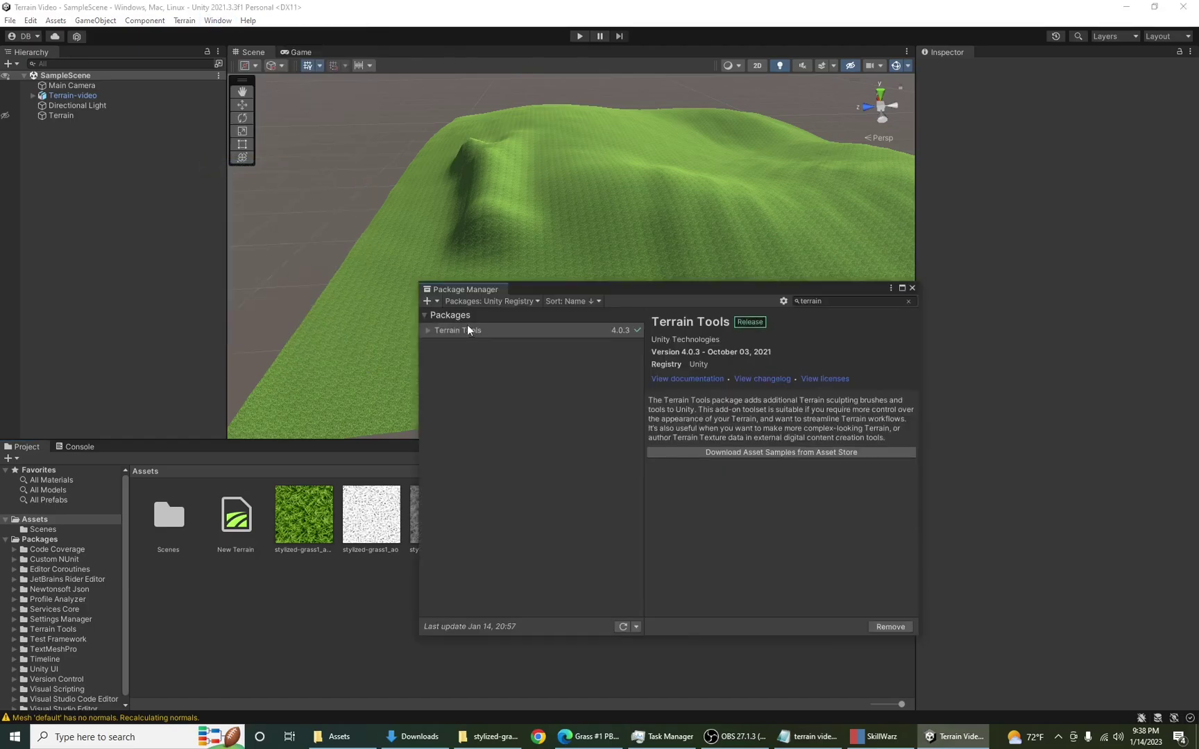
click(425, 302)
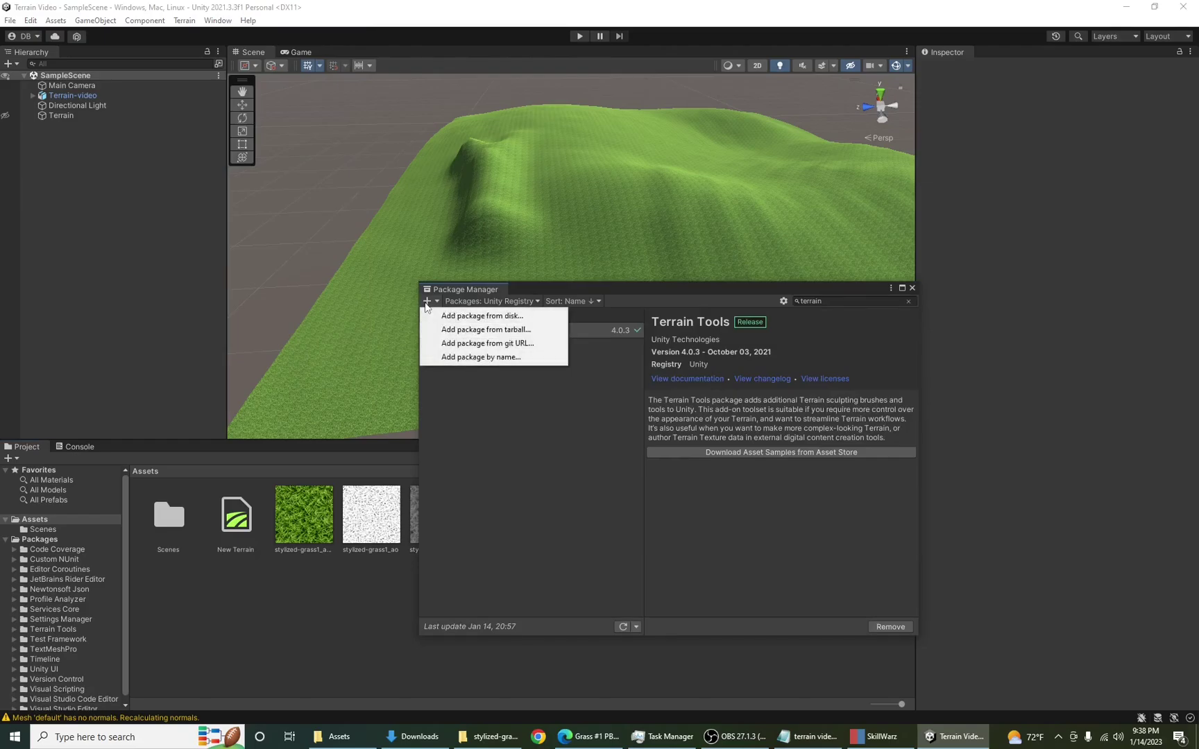
click(466, 344)
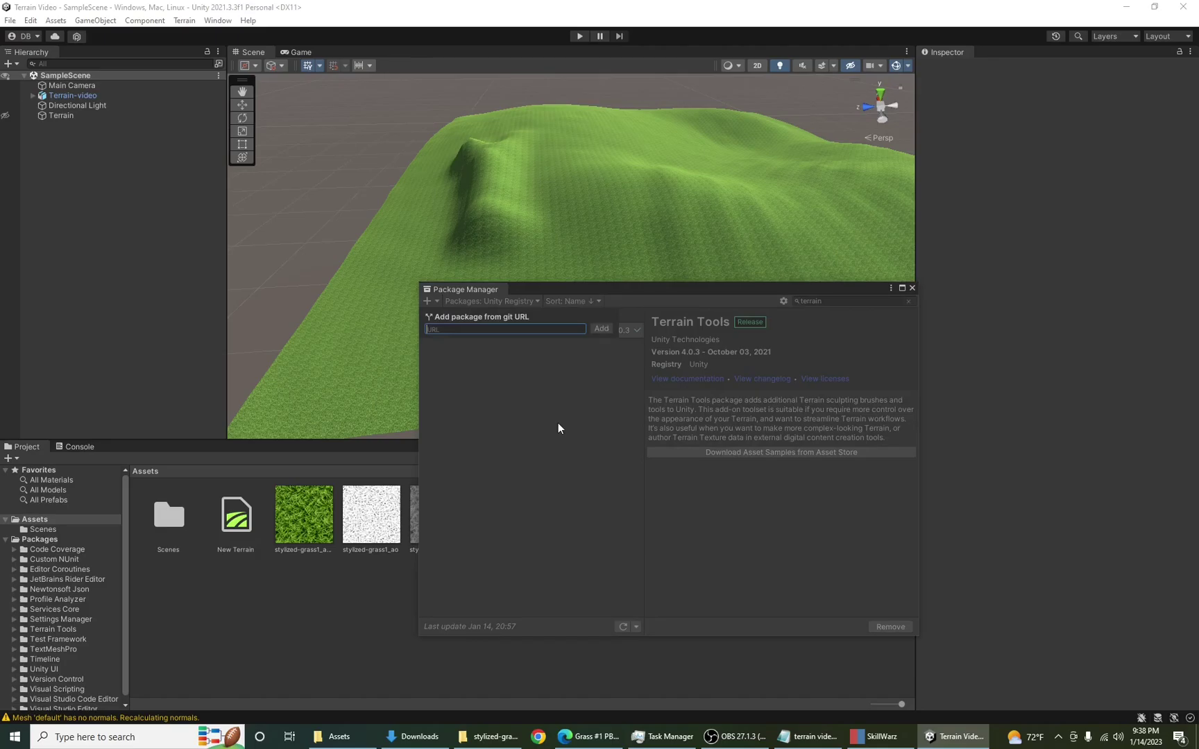
key(ctrl+v)
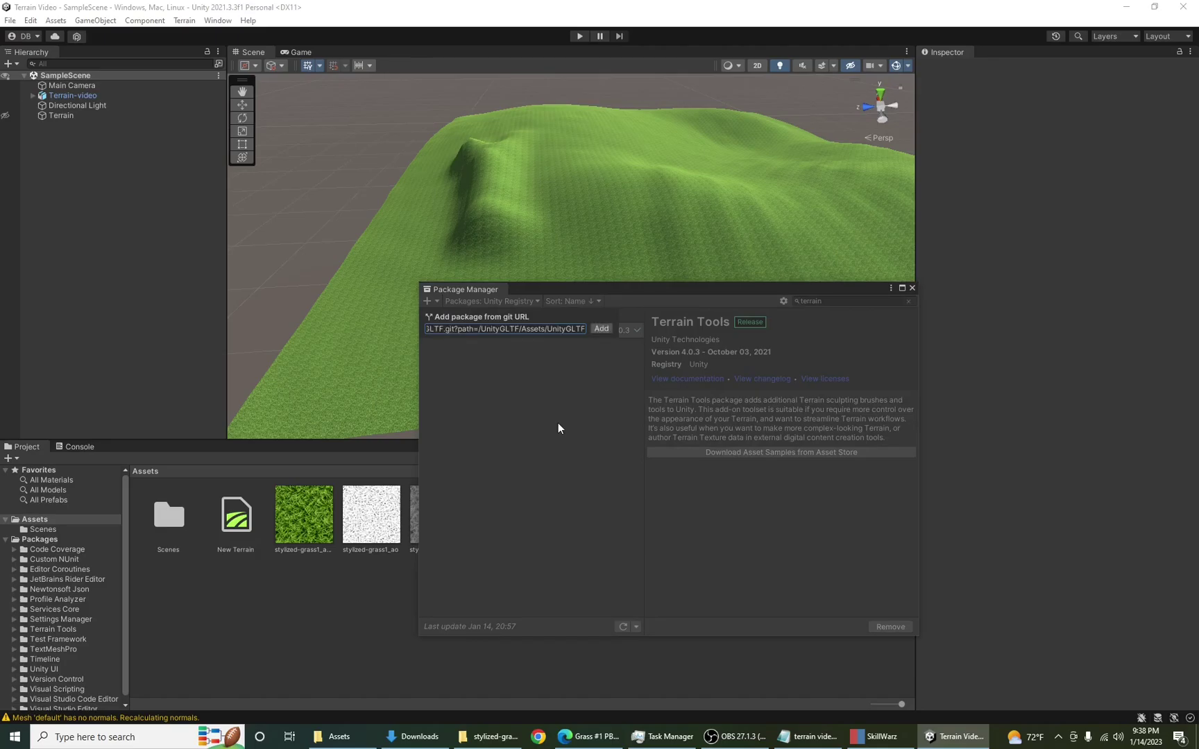
click(600, 329)
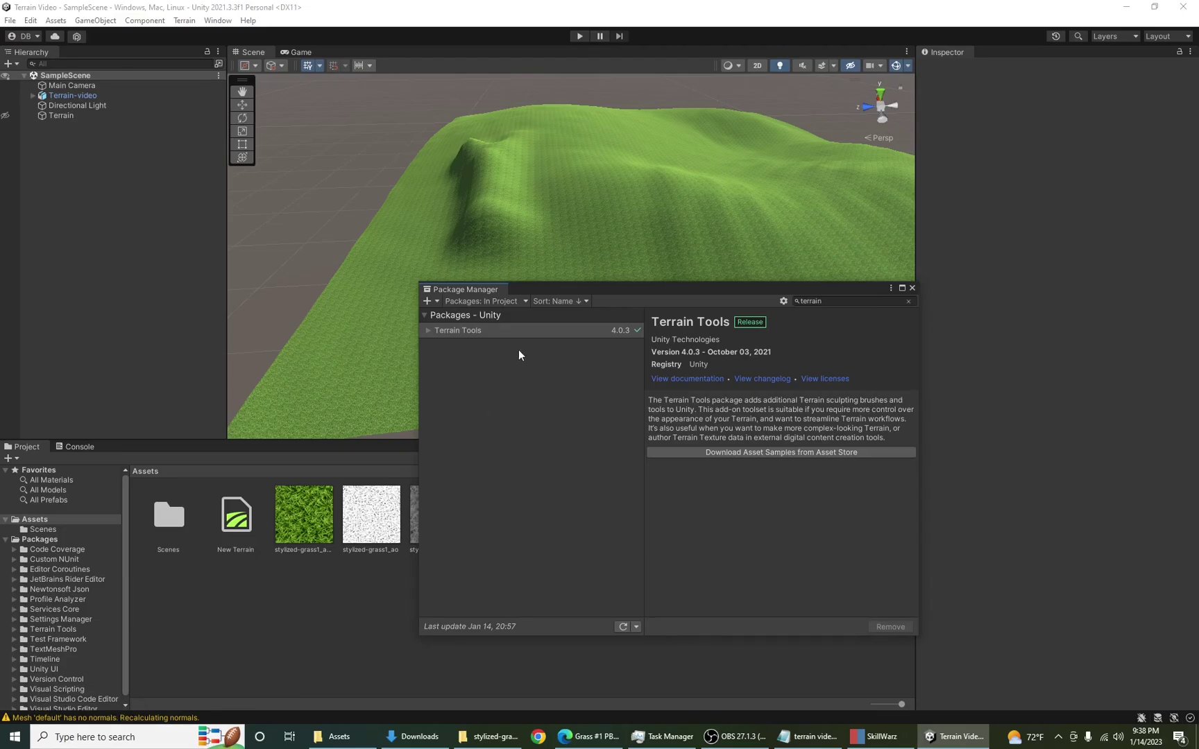
Step: Check the newly added package among the In Project packages and close the Package Manager
click(495, 299)
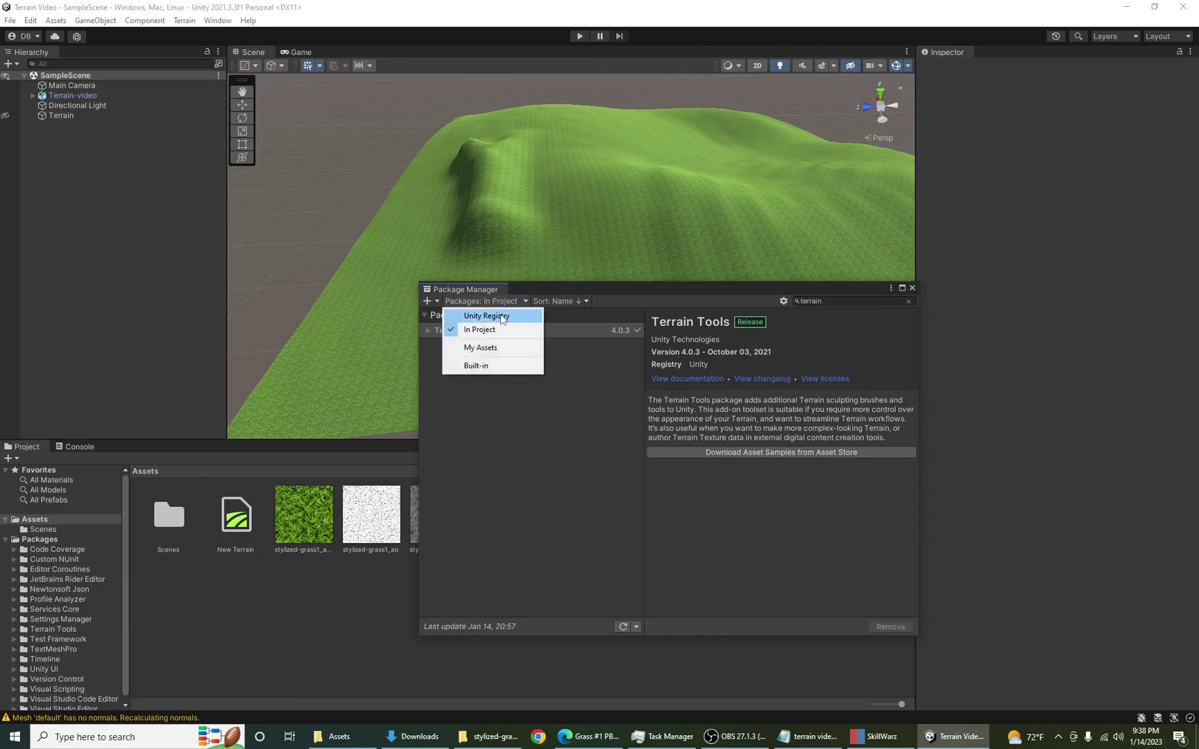
click(497, 348)
click(489, 301)
click(489, 327)
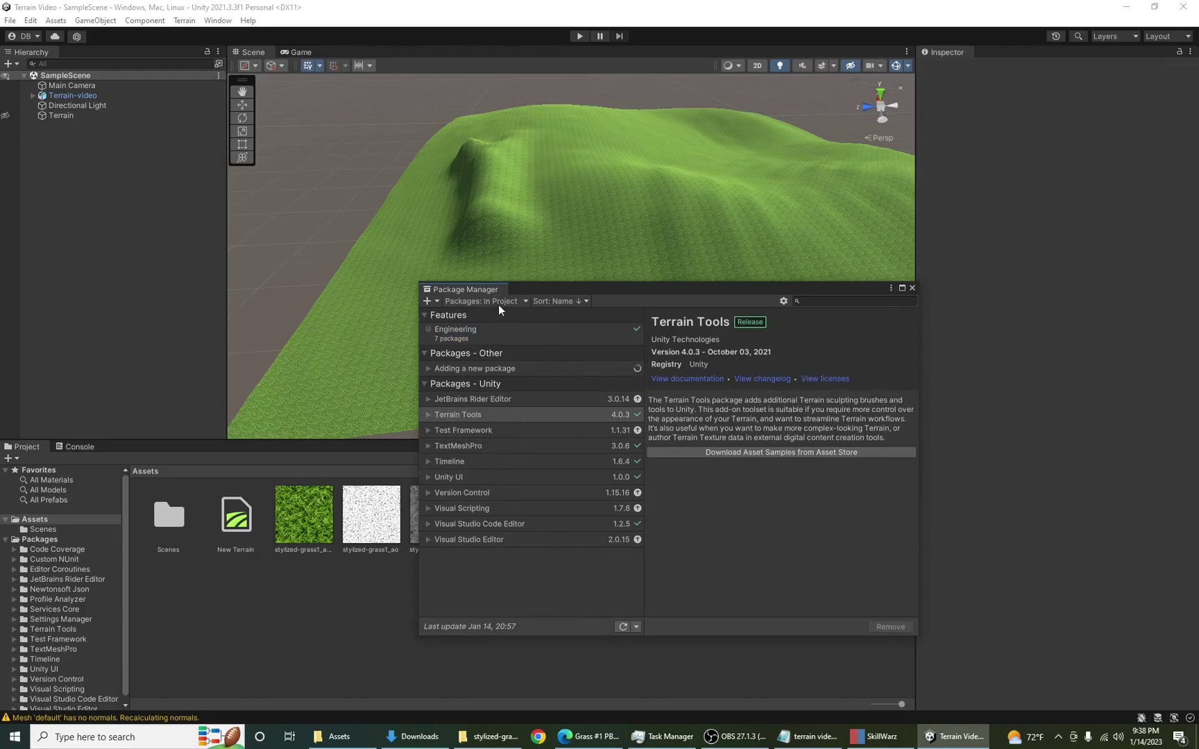
click(474, 299)
click(512, 331)
click(585, 369)
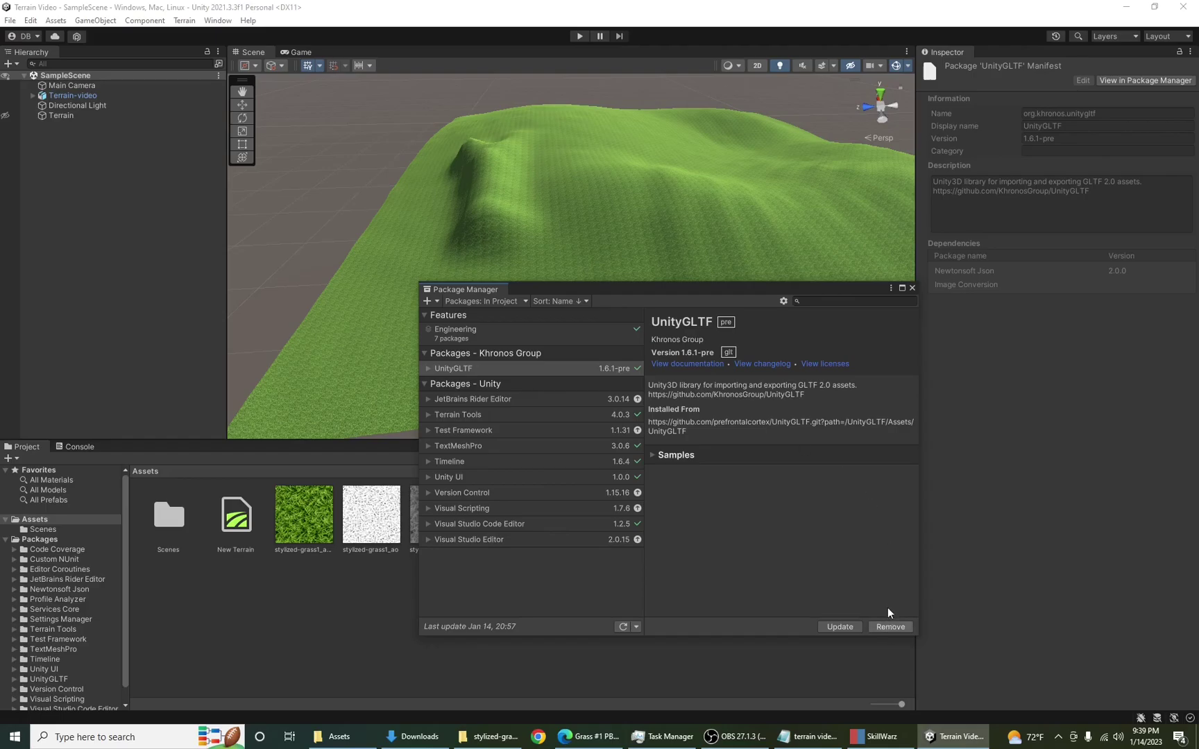
click(912, 288)
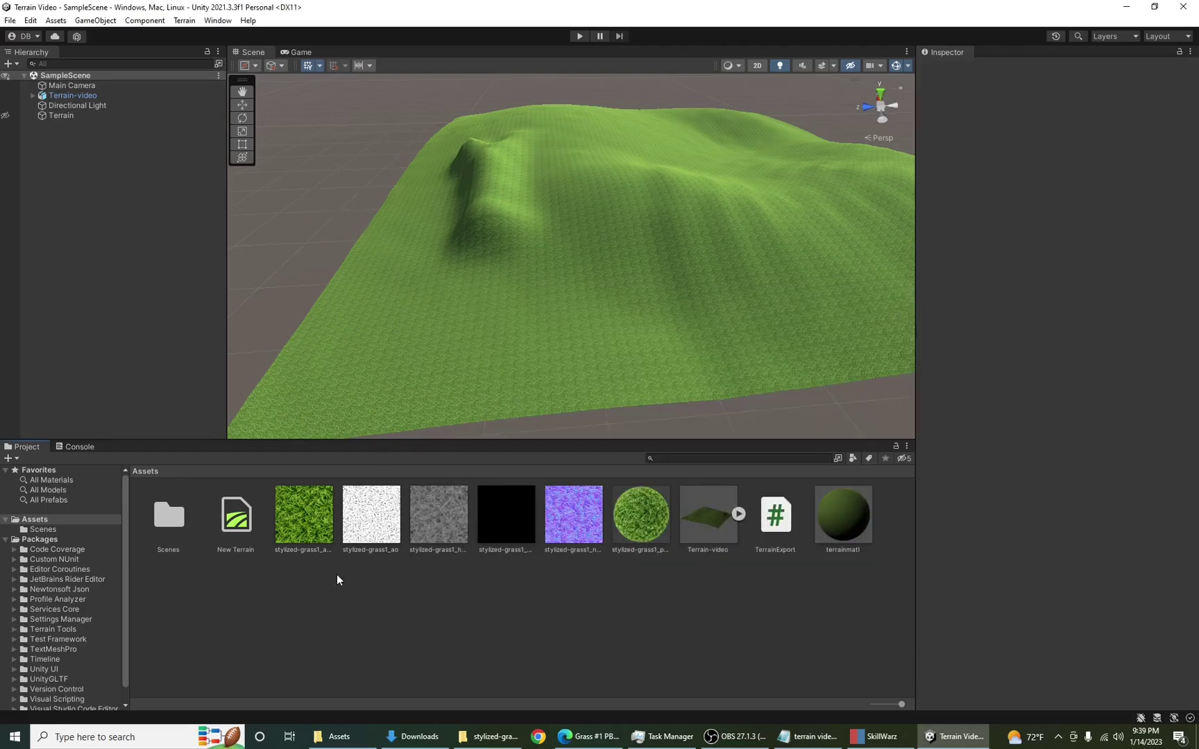
Step: Export the Terrain-video model asset as GLB with UnityGLTF into the Downloads folder
click(717, 531)
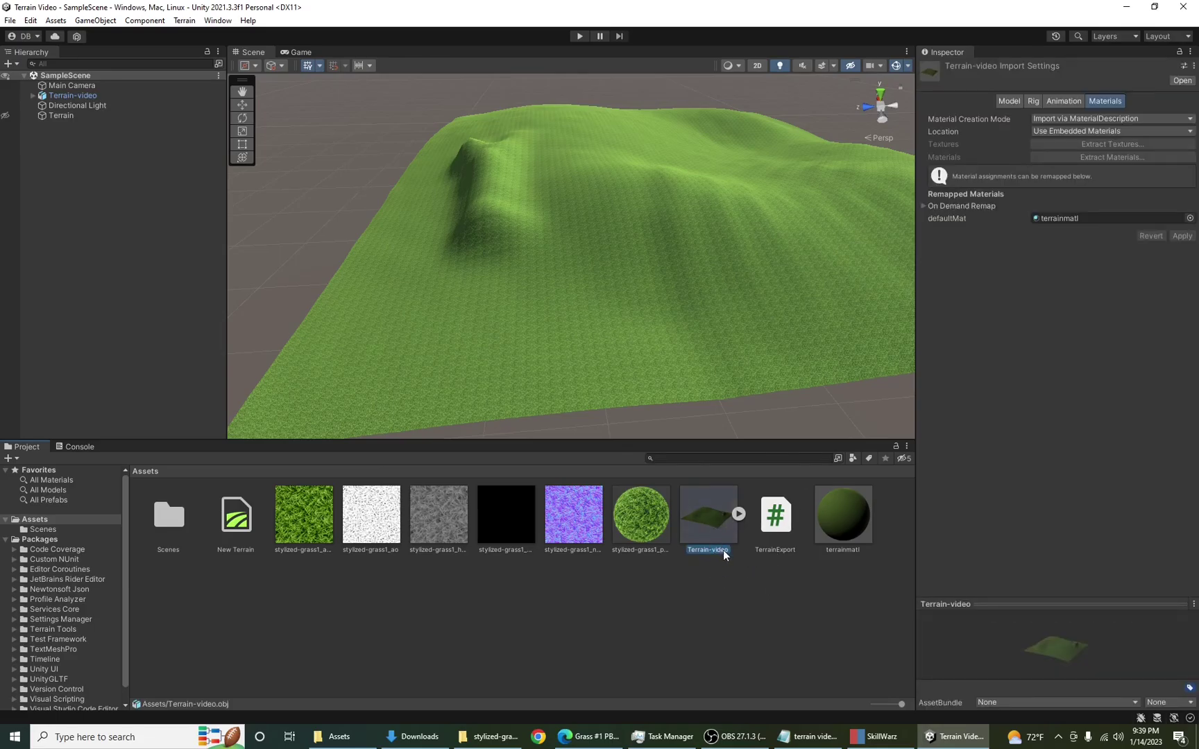
click(91, 21)
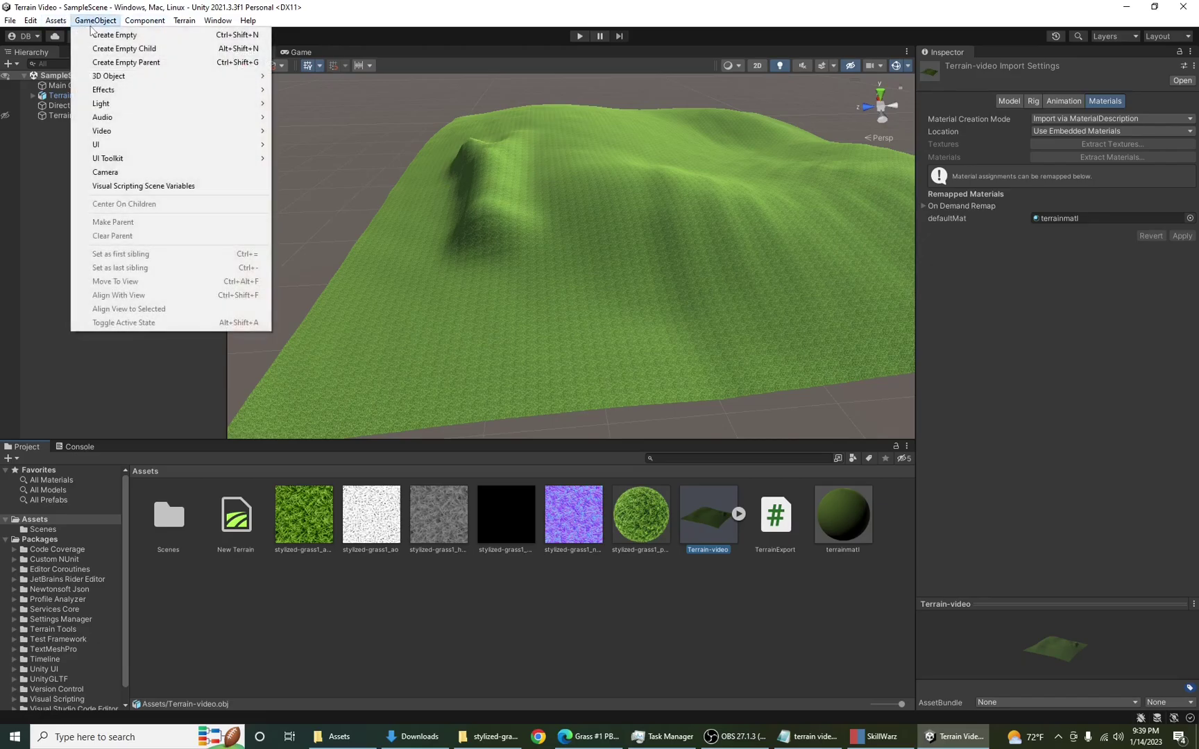
mouse_move(57, 21)
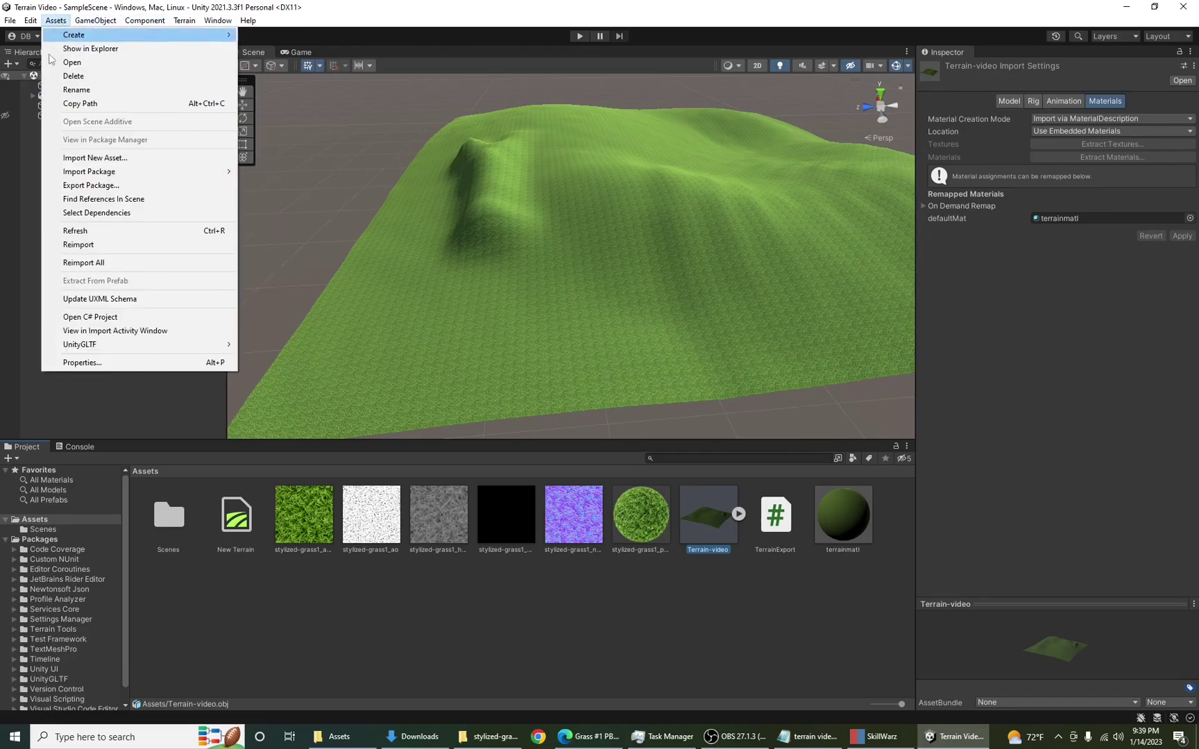
mouse_move(160, 346)
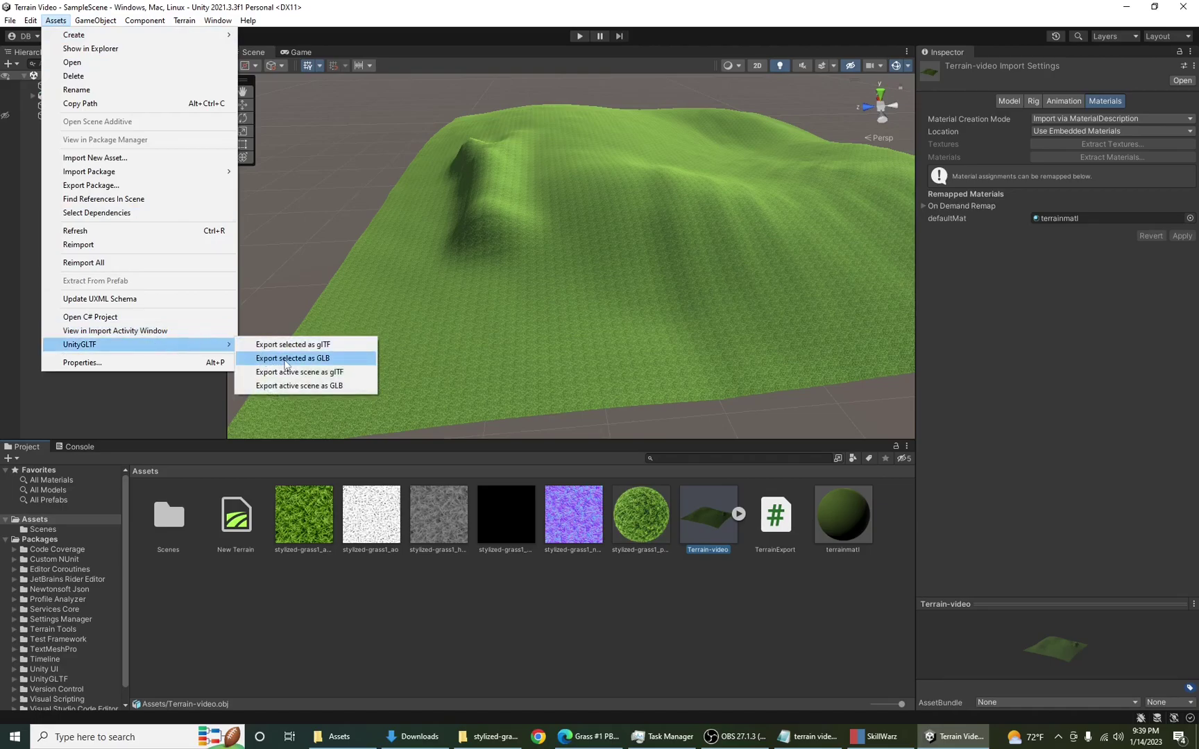
click(286, 359)
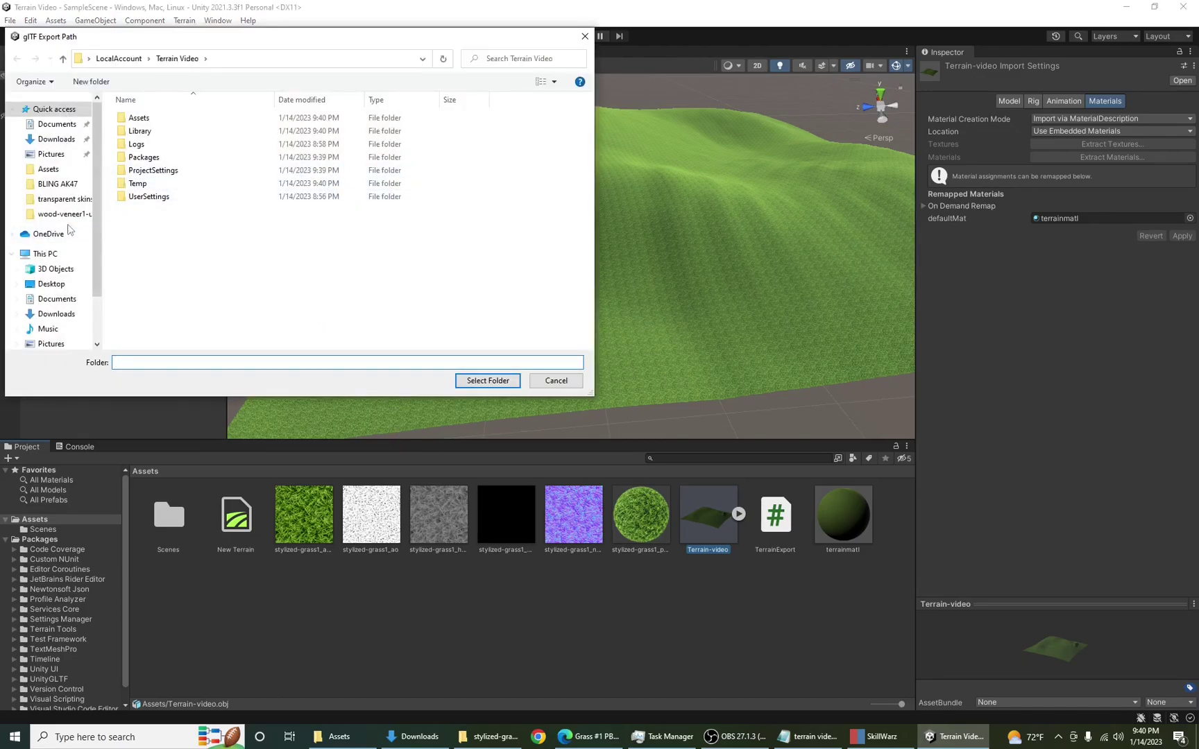
click(56, 139)
click(481, 382)
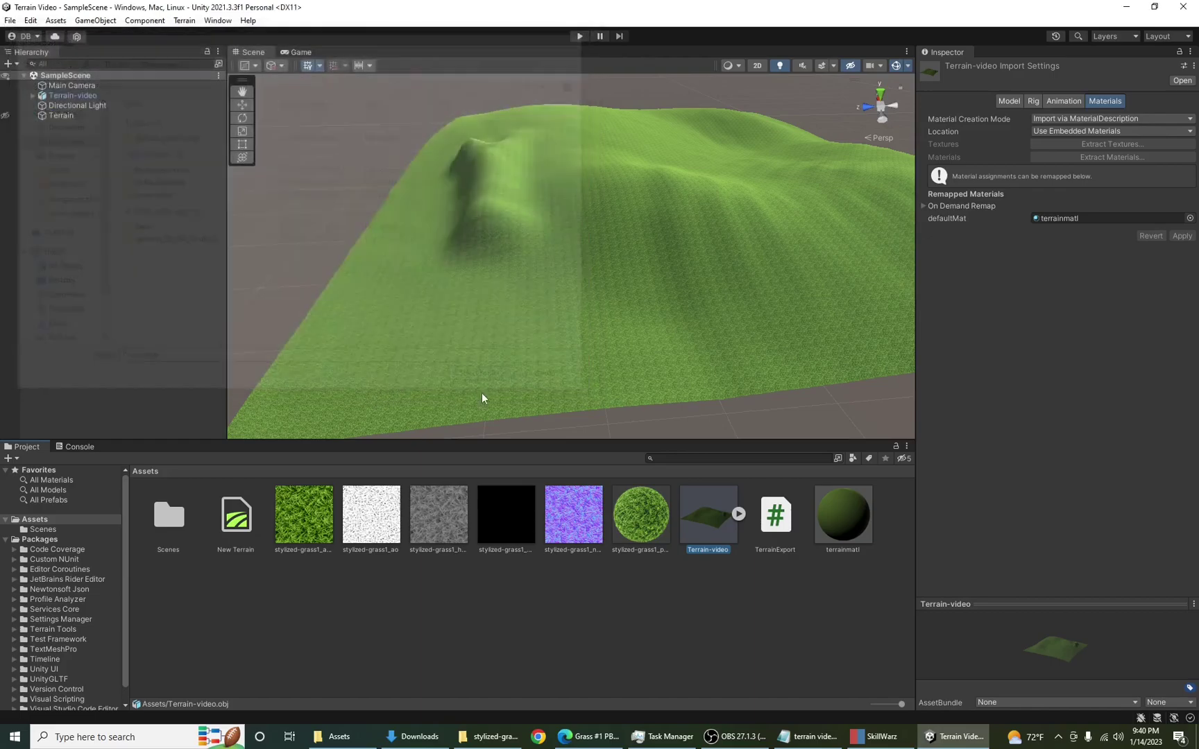
Step: Check for the exported Terrain-video.glb in the Downloads folder and minimize the Unity and folder windows
click(415, 737)
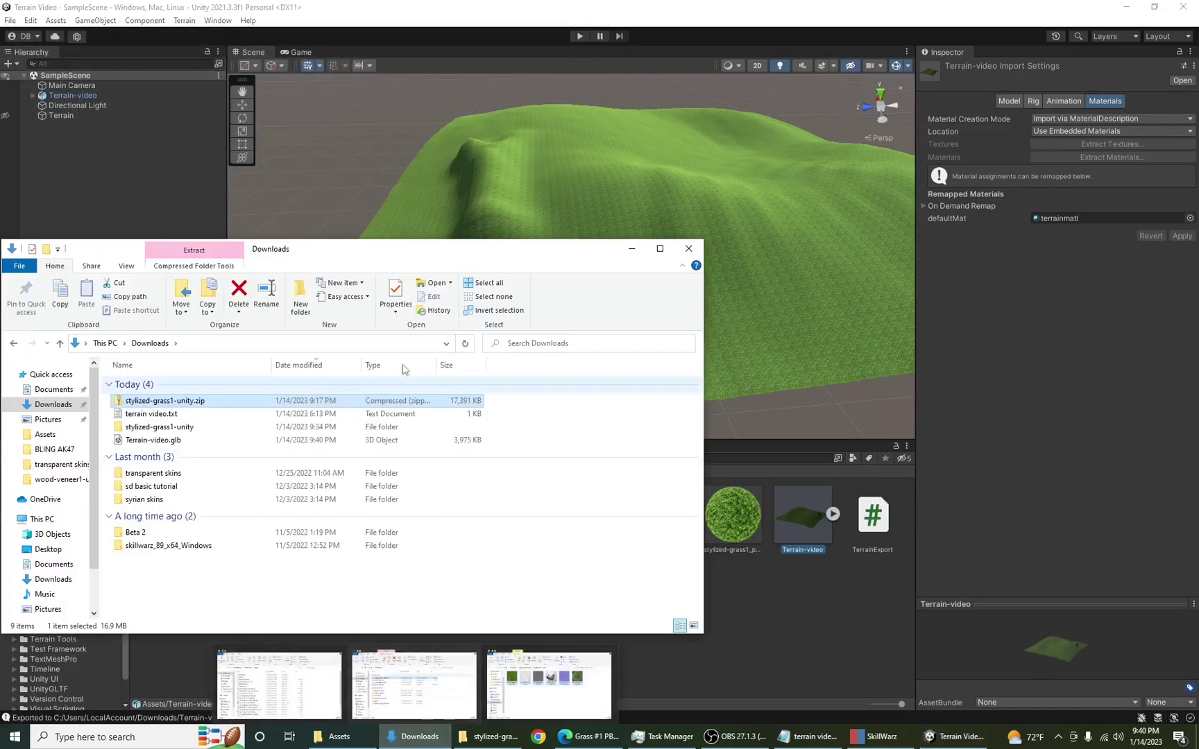
drag(556, 250, 819, 212)
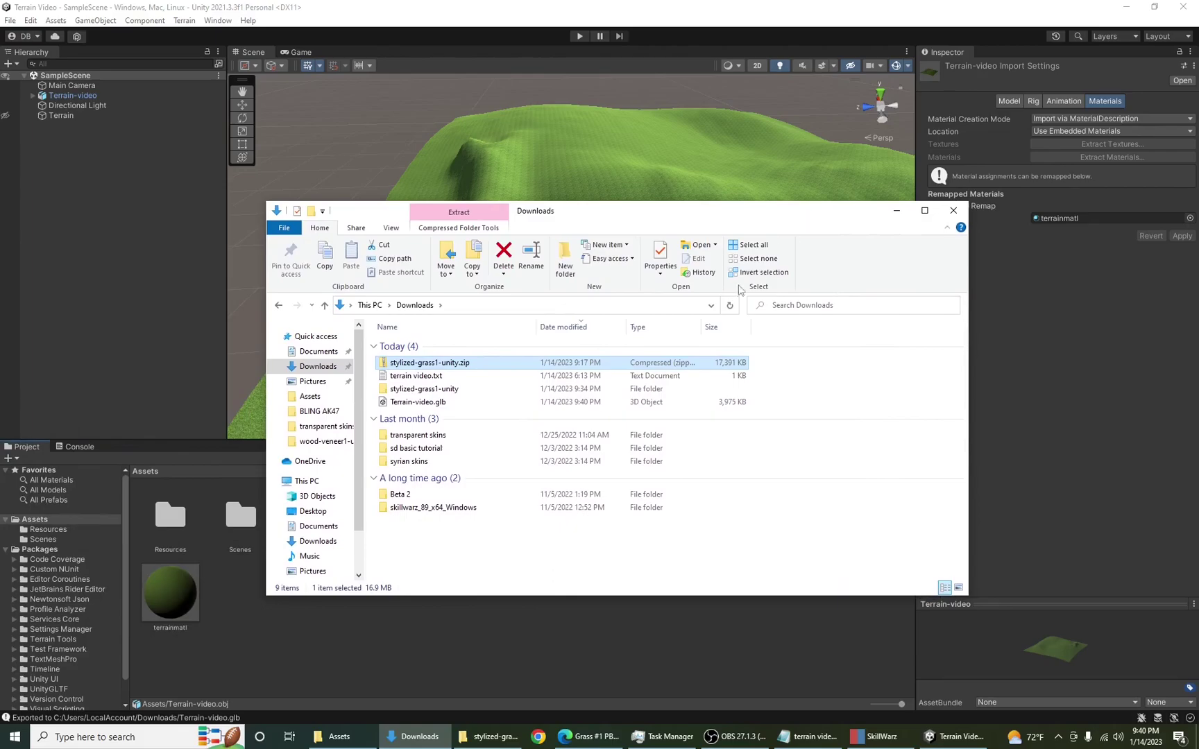
click(466, 405)
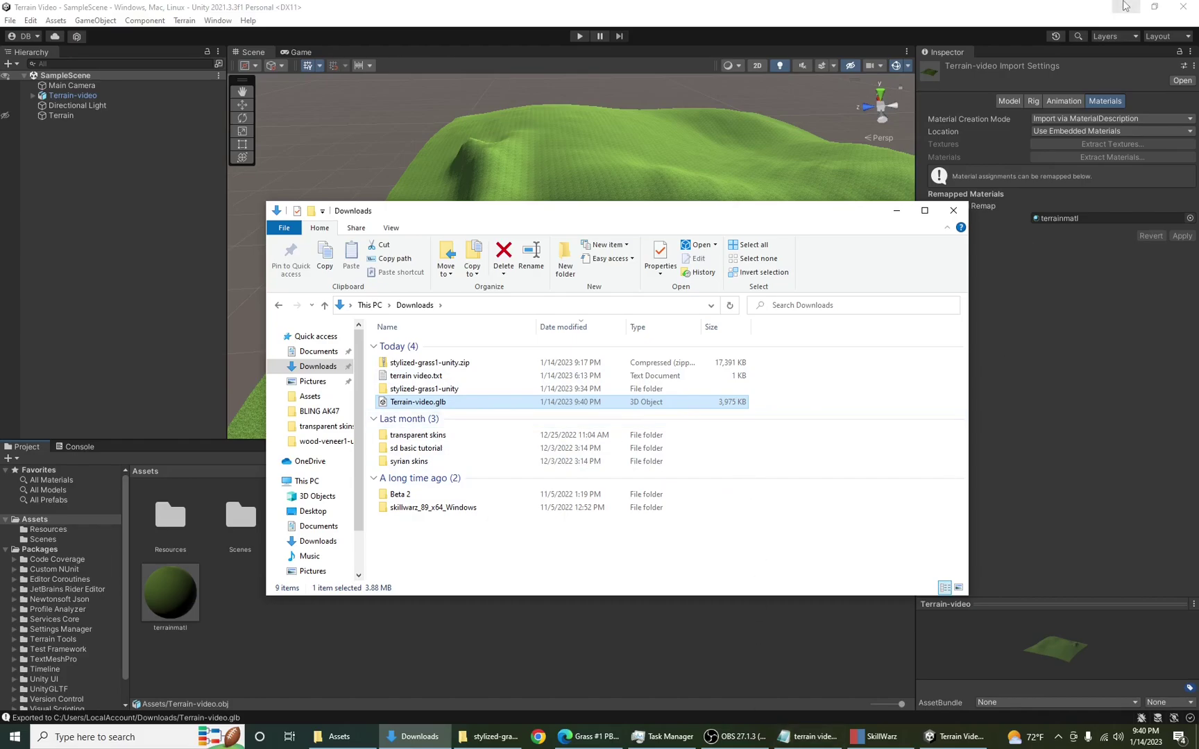
click(1126, 6)
click(897, 210)
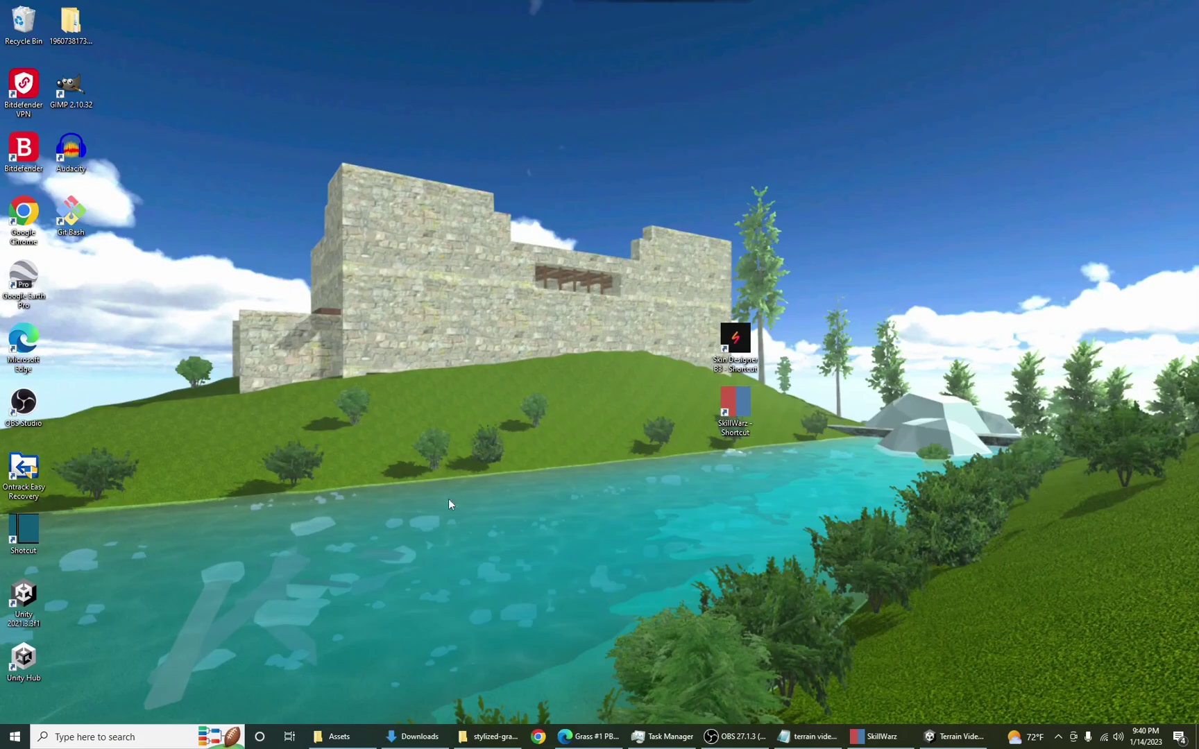
click(415, 736)
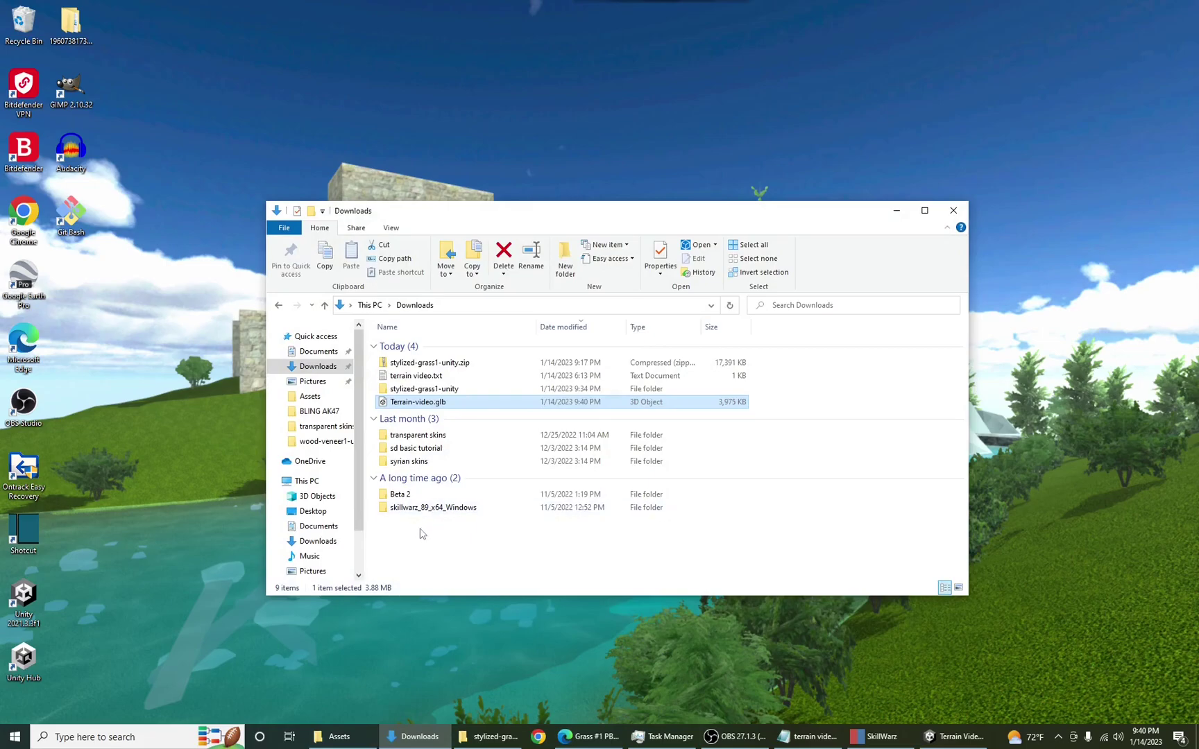
scroll(316, 486, down, 2)
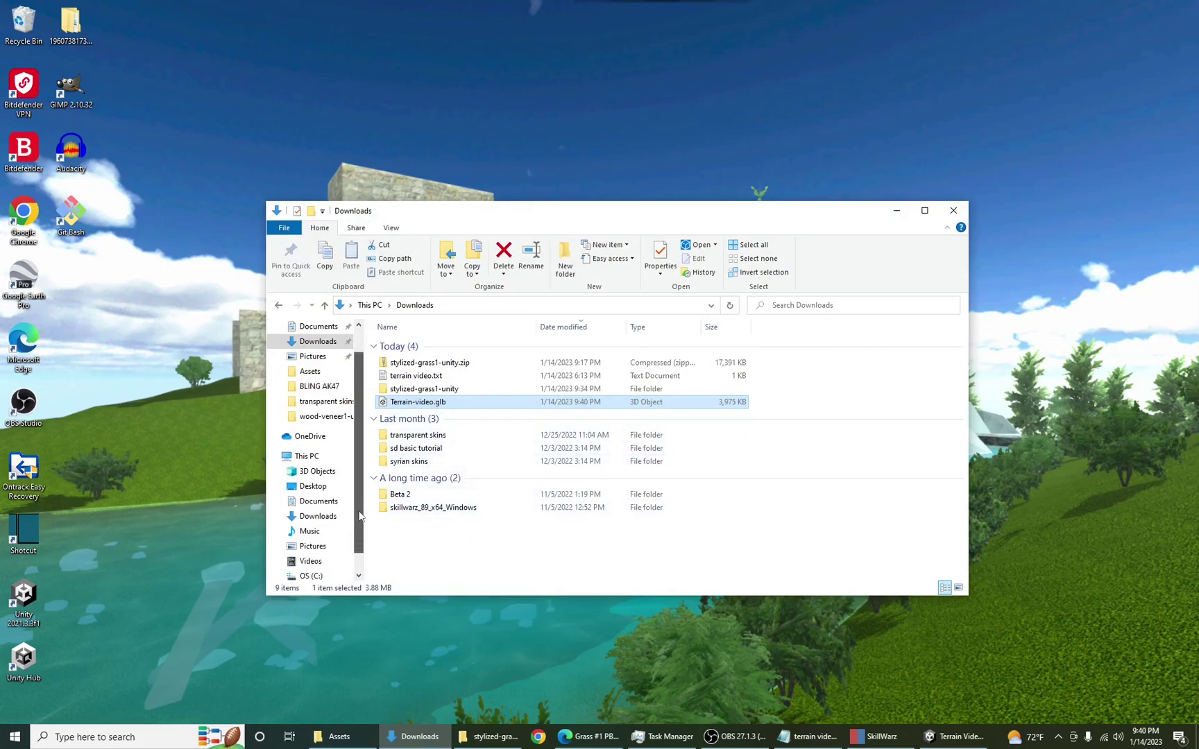
click(897, 212)
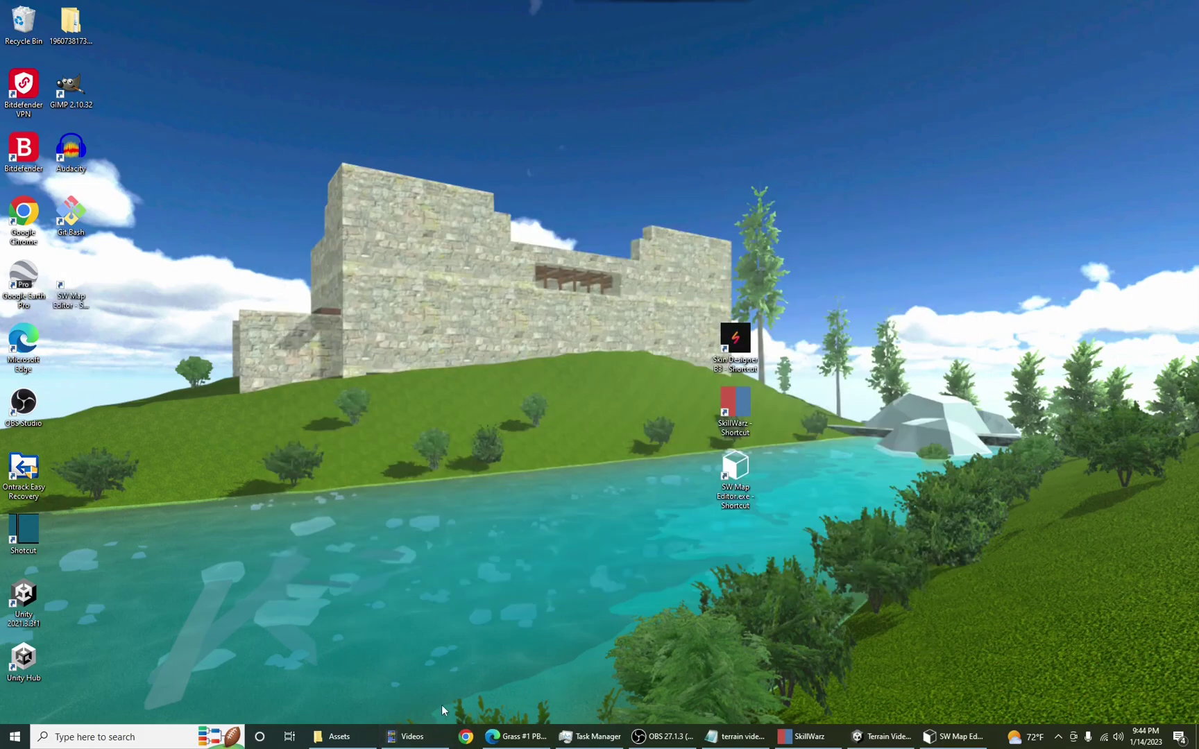
Step: Copy Terrain-video.glb from Downloads into the Documents\Skillwarz\Models folder
click(404, 737)
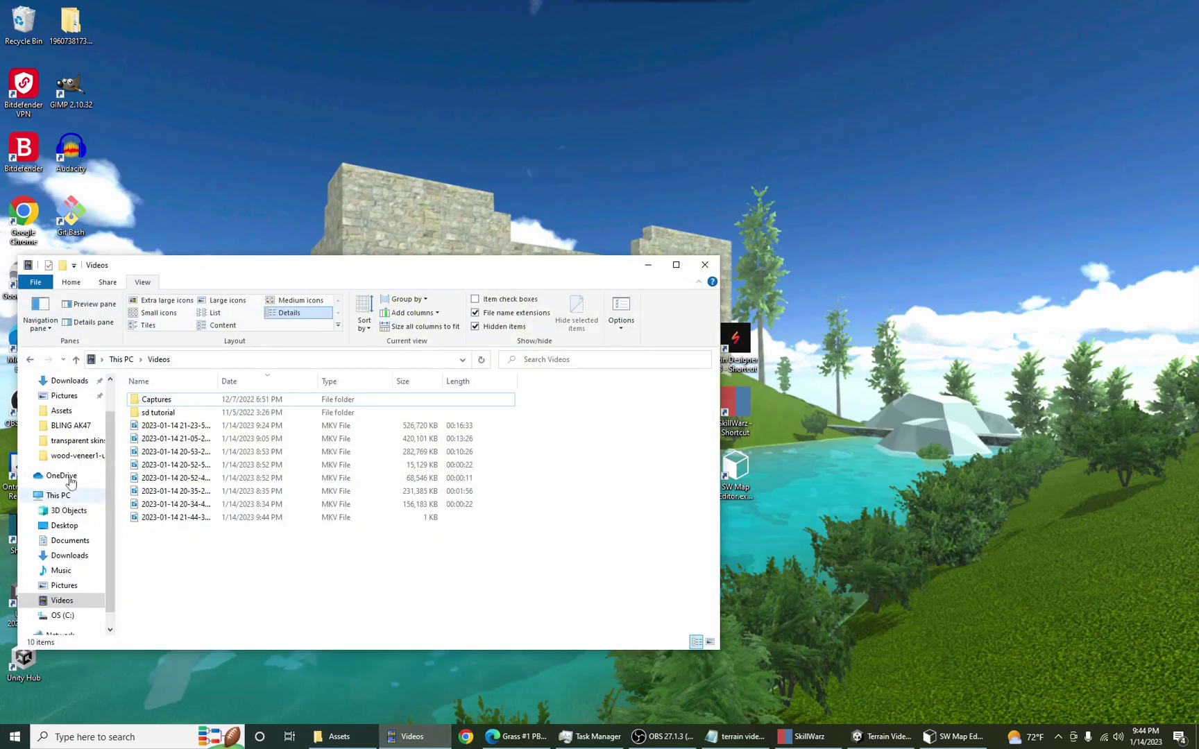
scroll(69, 478, up, 1)
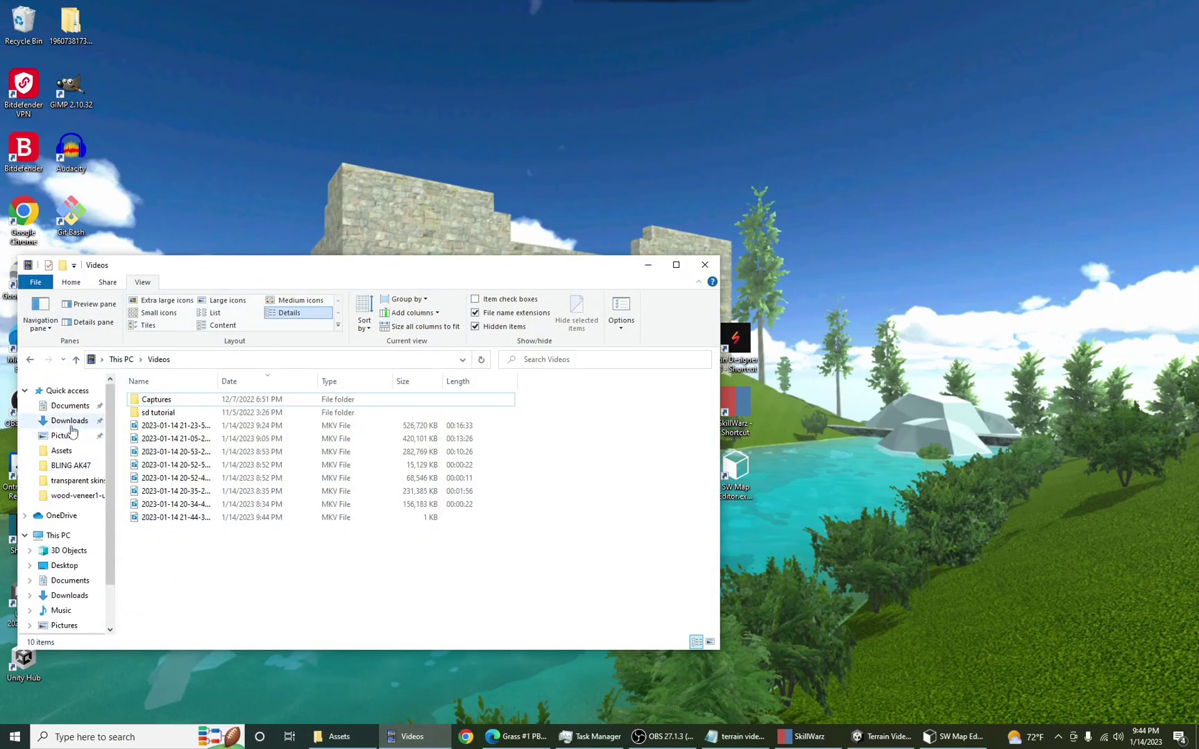
click(69, 422)
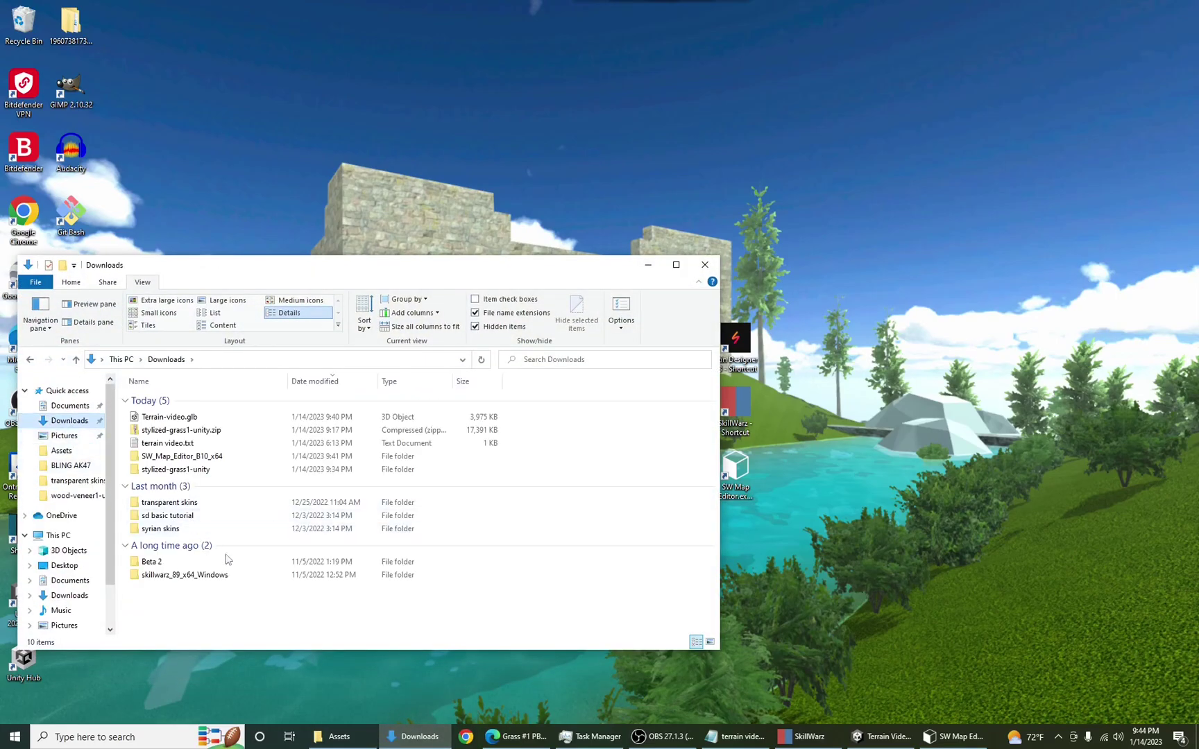
click(201, 419)
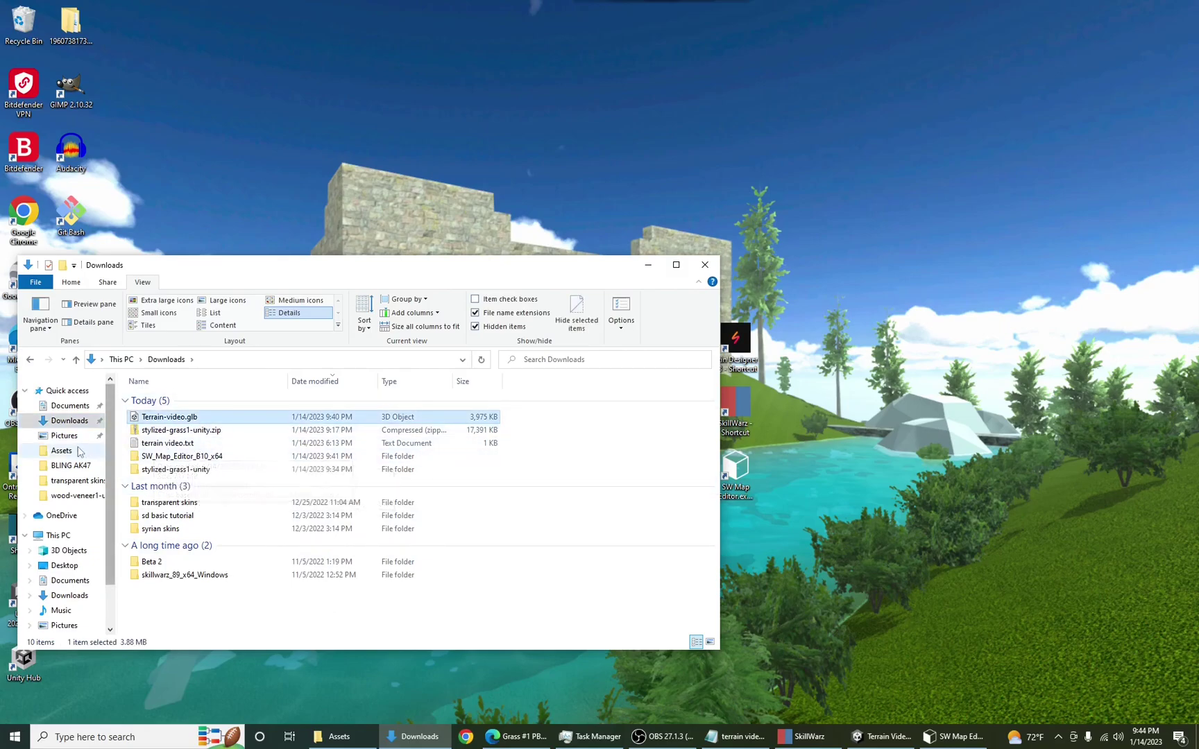
click(72, 583)
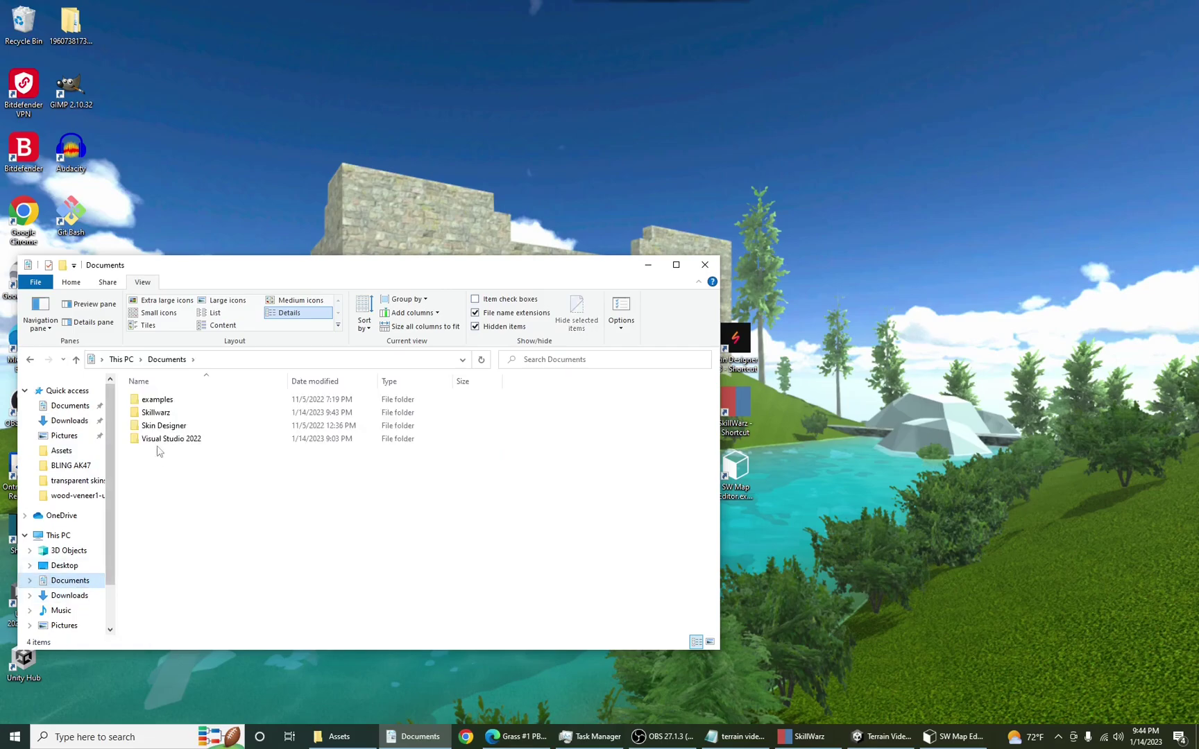
double_click(157, 413)
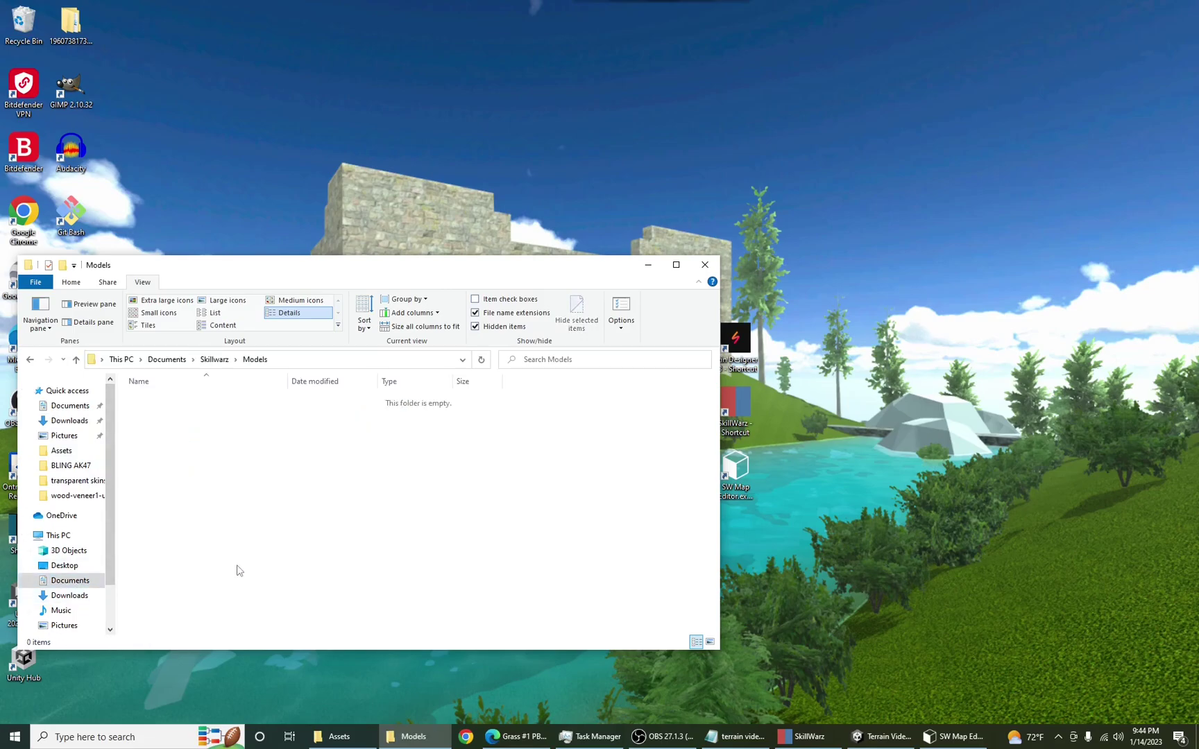
key(ctrl+v)
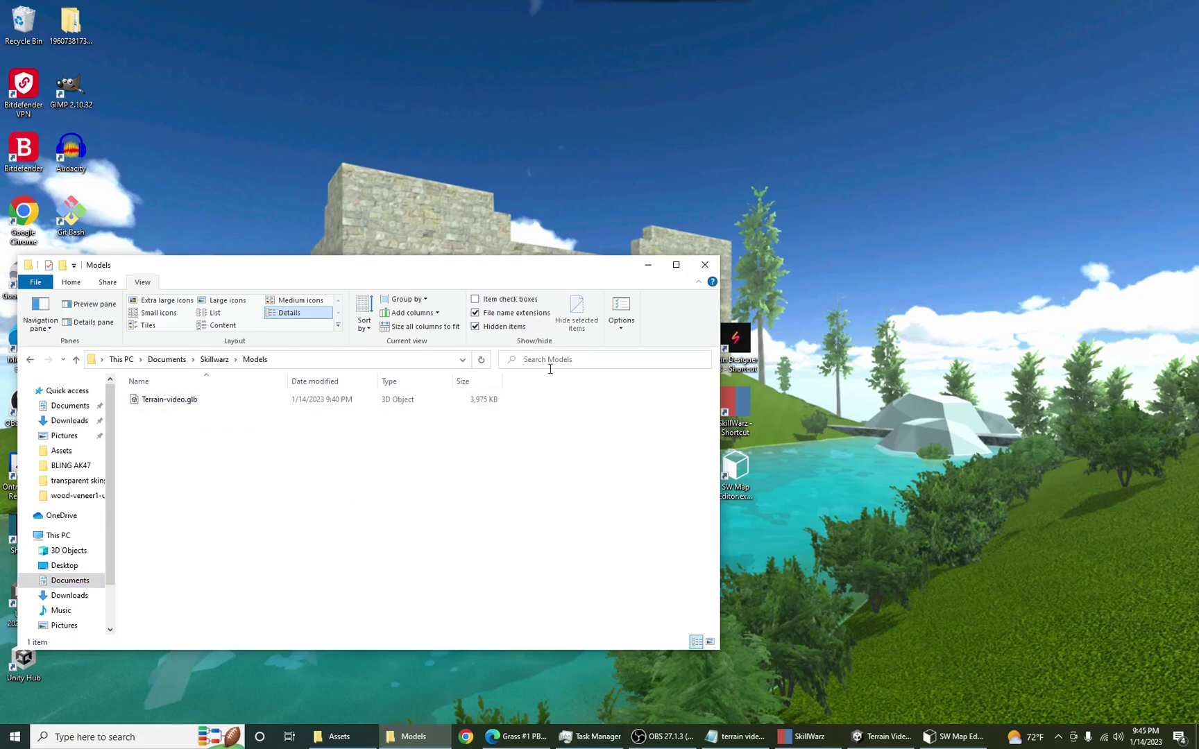
Step: Switch to SW Map Editor, import the Terrain-video GLB model, and bring the whole terrain into view
click(648, 265)
click(953, 737)
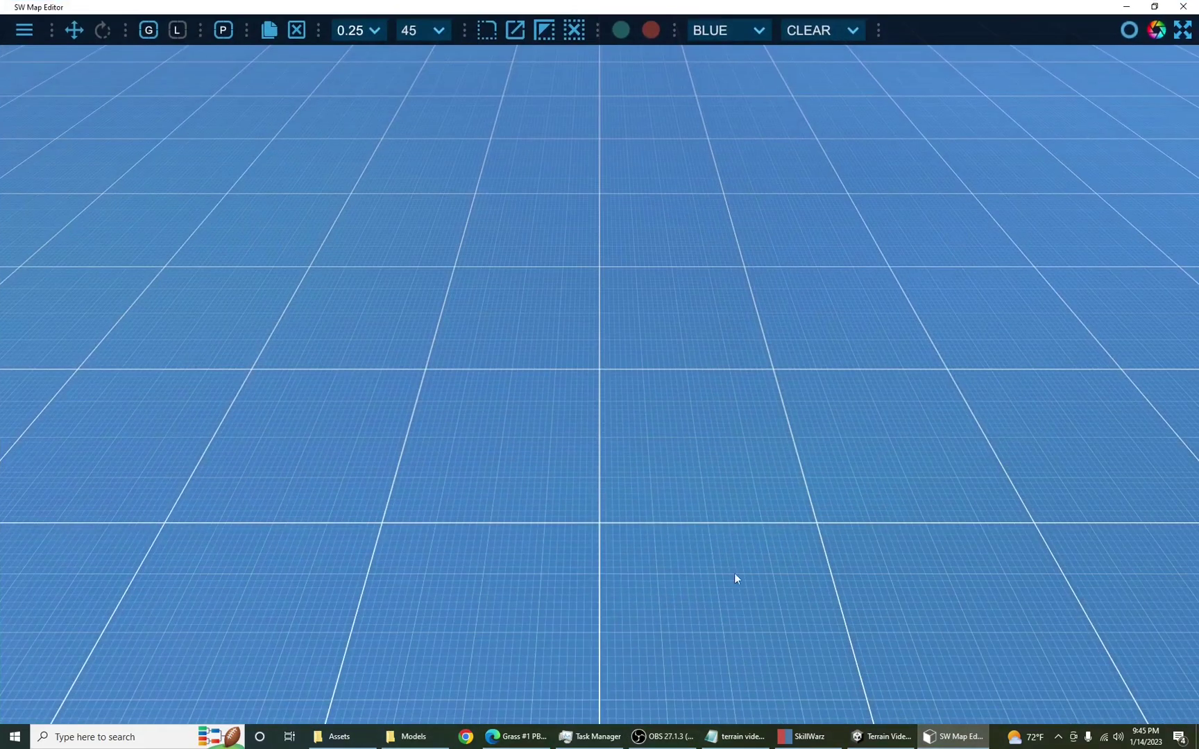
click(23, 37)
click(50, 180)
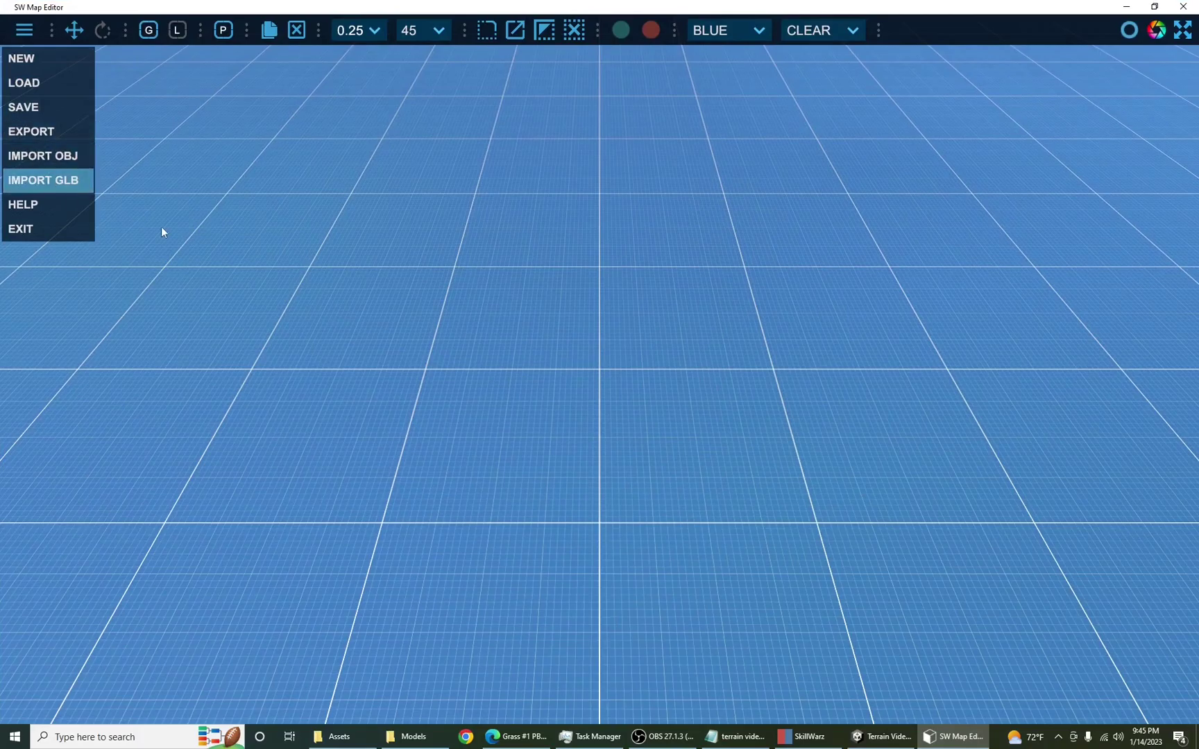
click(456, 281)
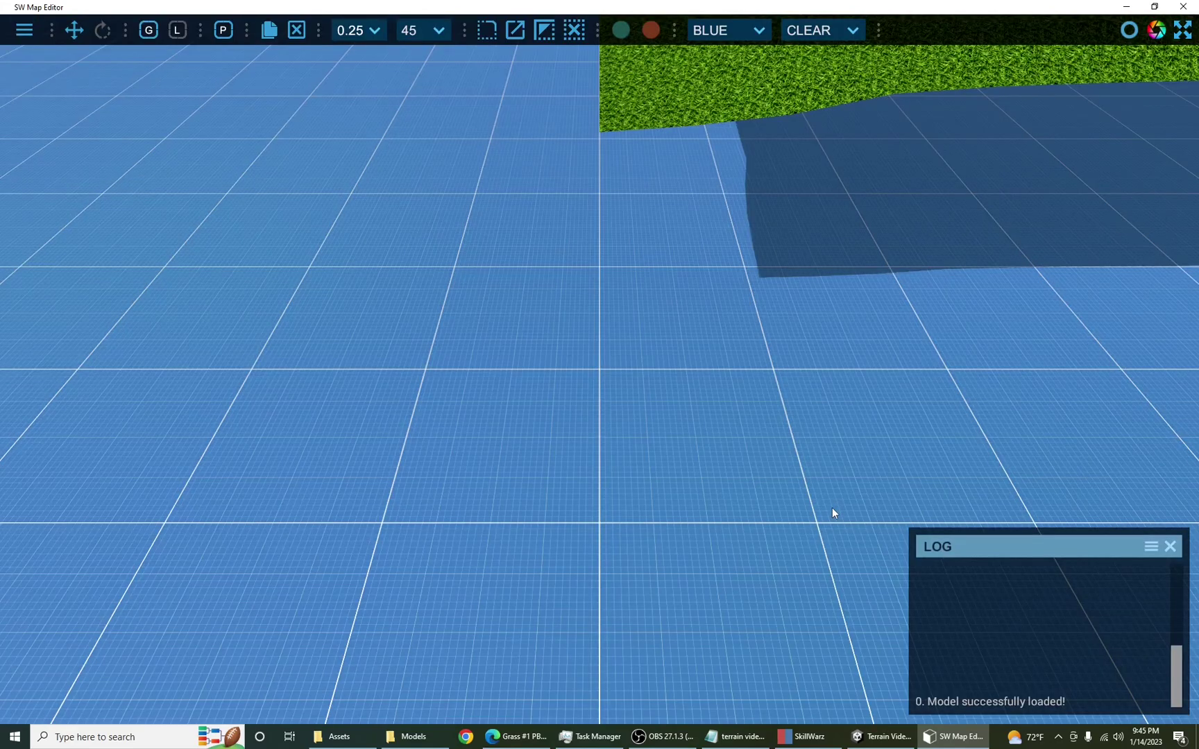
right_drag(590, 549, 1046, 436)
key(w)
key(s)
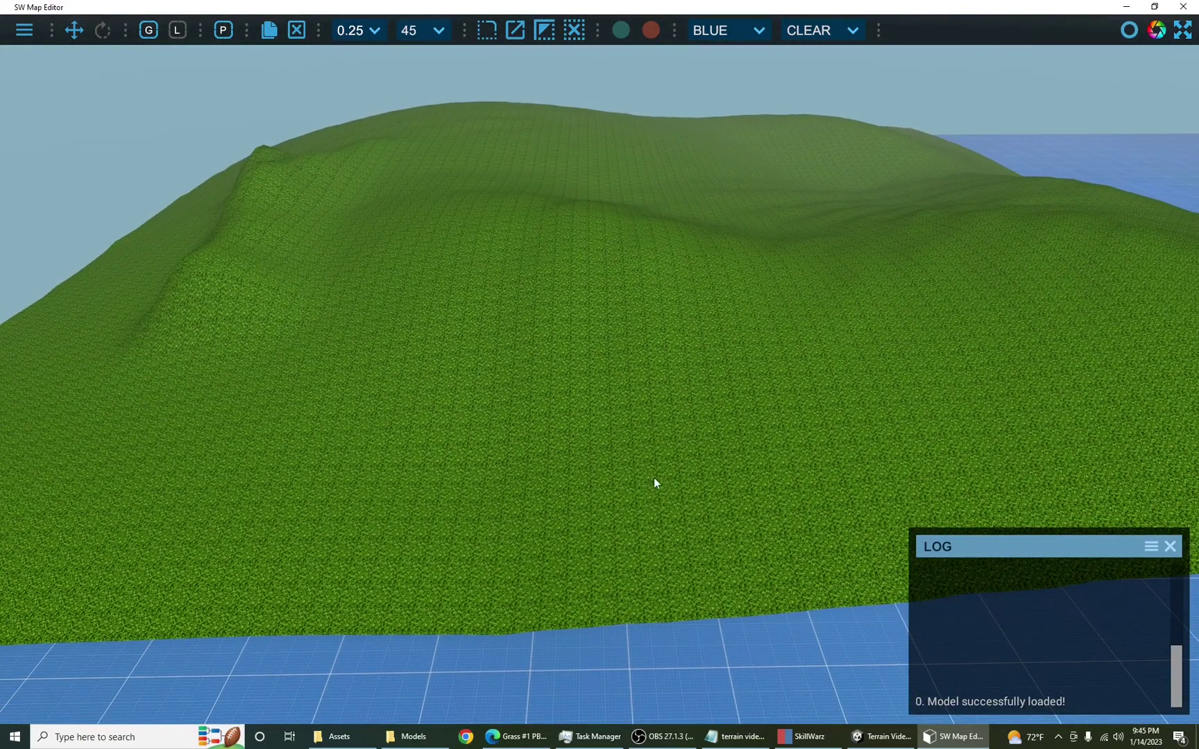
Step: Inspect the imported grass terrain from several angles and briefly preview it in first-person play mode
right_drag(652, 522, 788, 506)
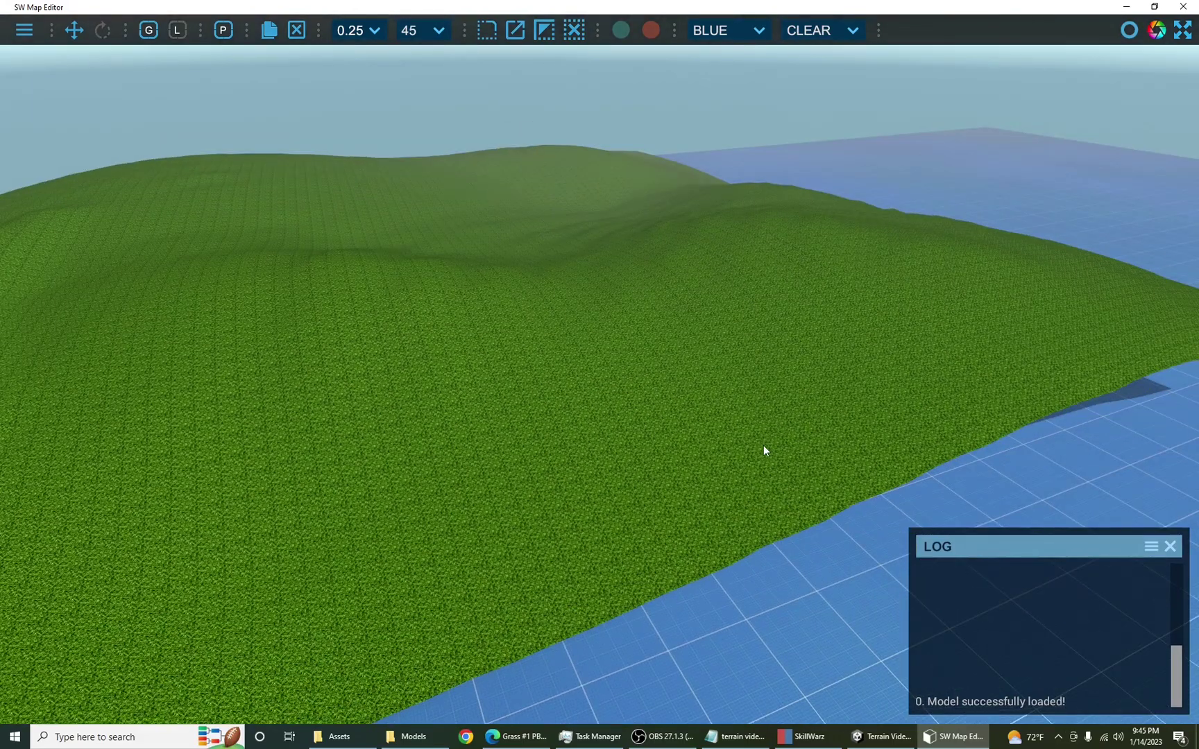
right_drag(816, 556, 675, 567)
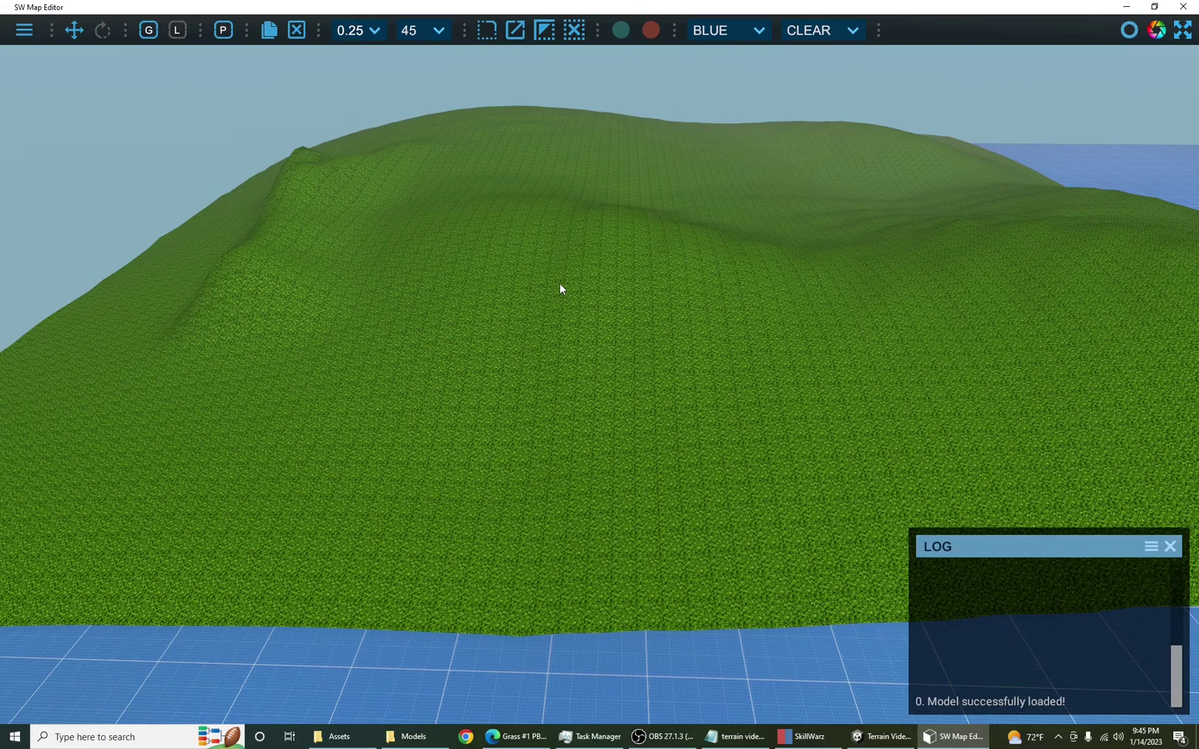
right_drag(444, 395, 544, 365)
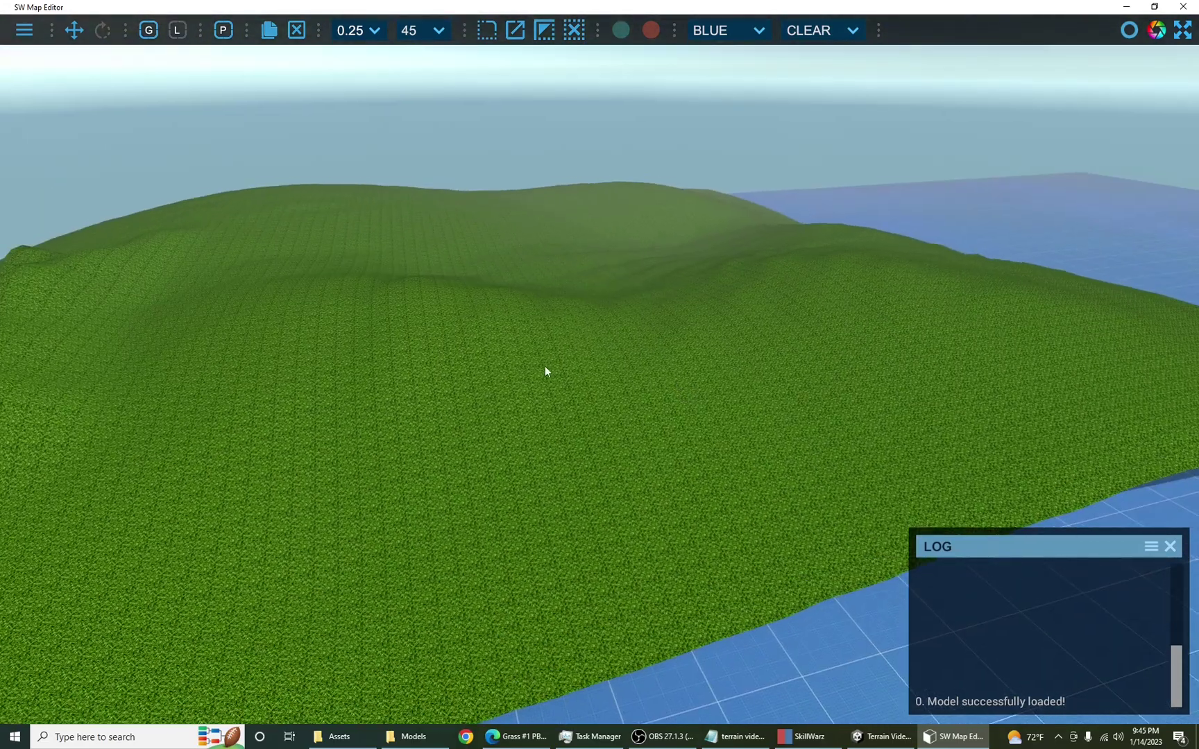
right_drag(564, 438, 439, 405)
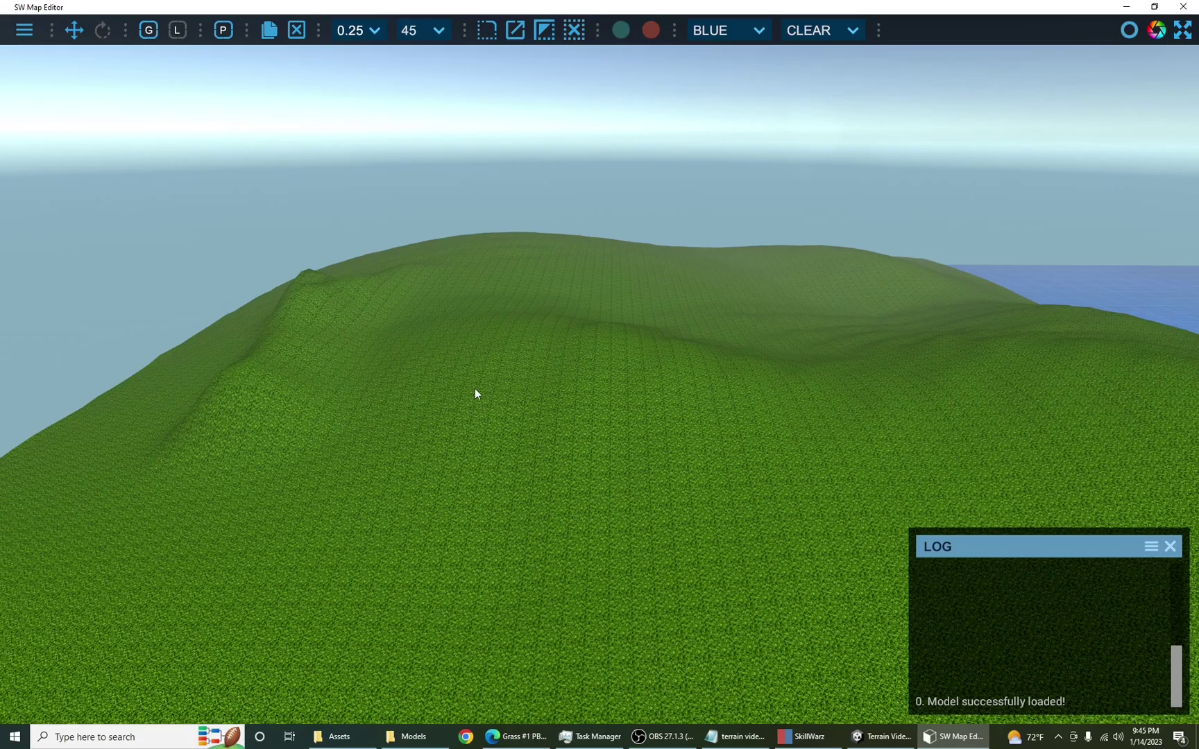
key(p)
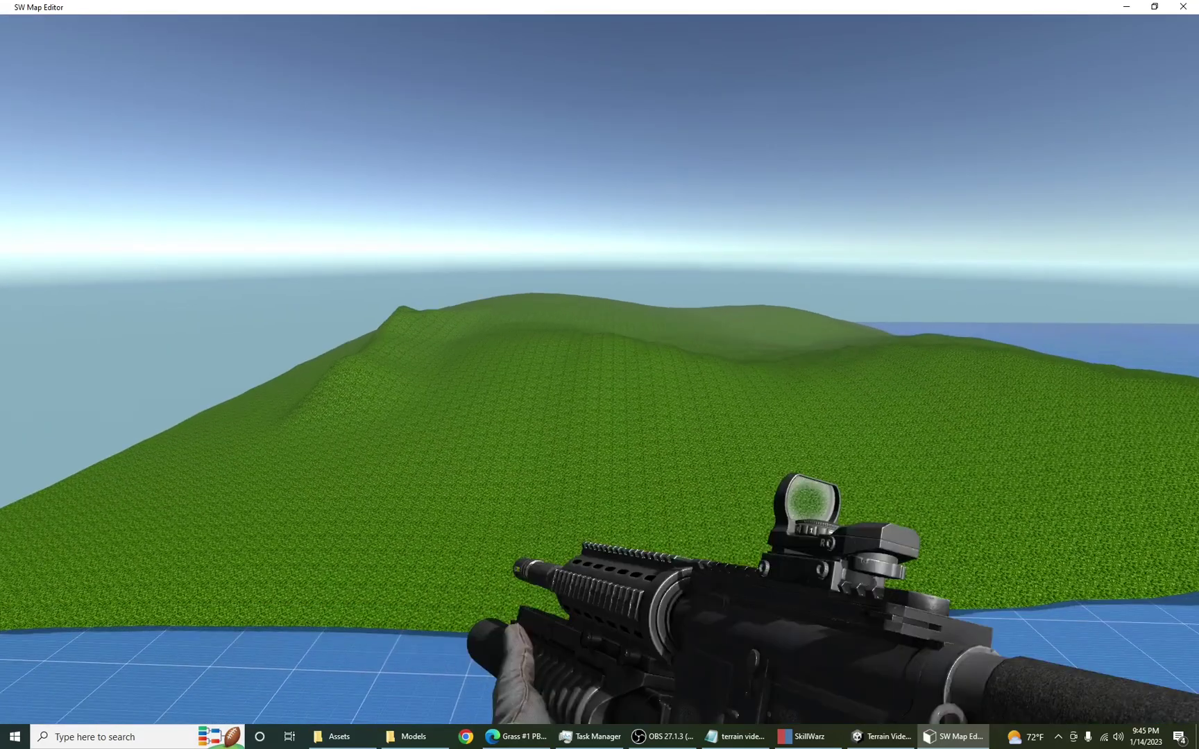
key(Escape)
Step: Place six blue team spawn points close together on the grass terrain
right_drag(666, 548, 911, 580)
key(Tab)
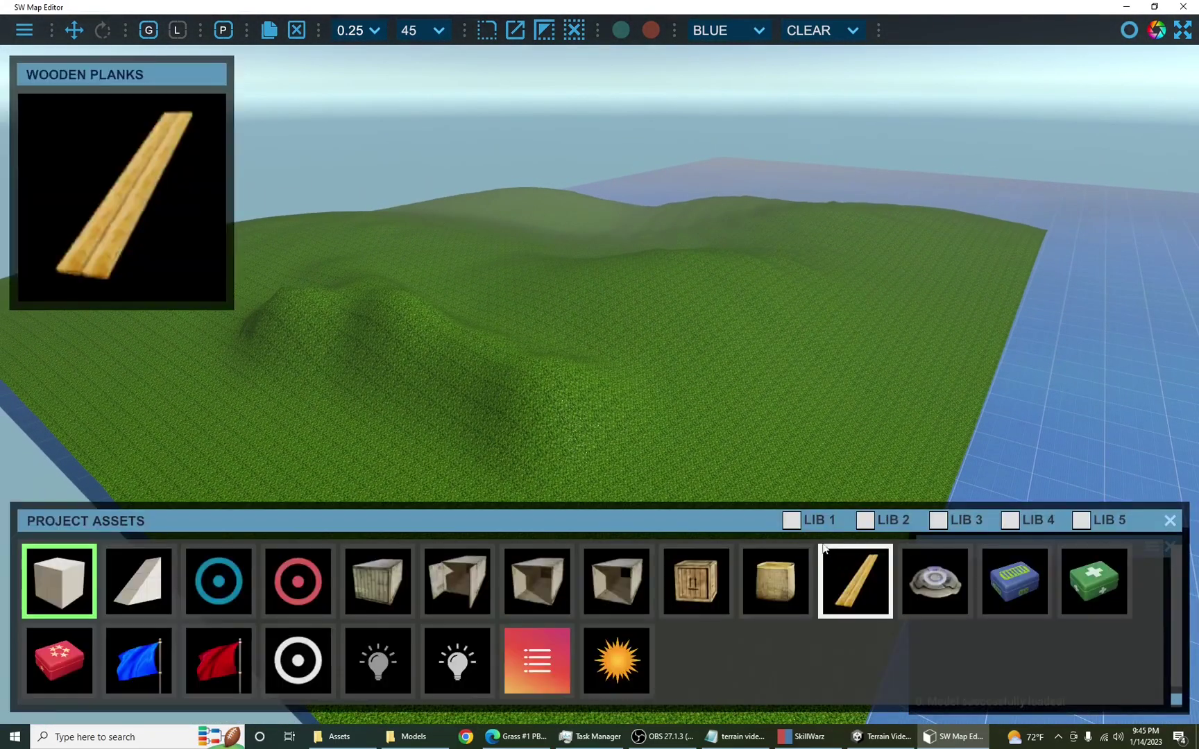
click(61, 581)
right_drag(501, 448, 689, 361)
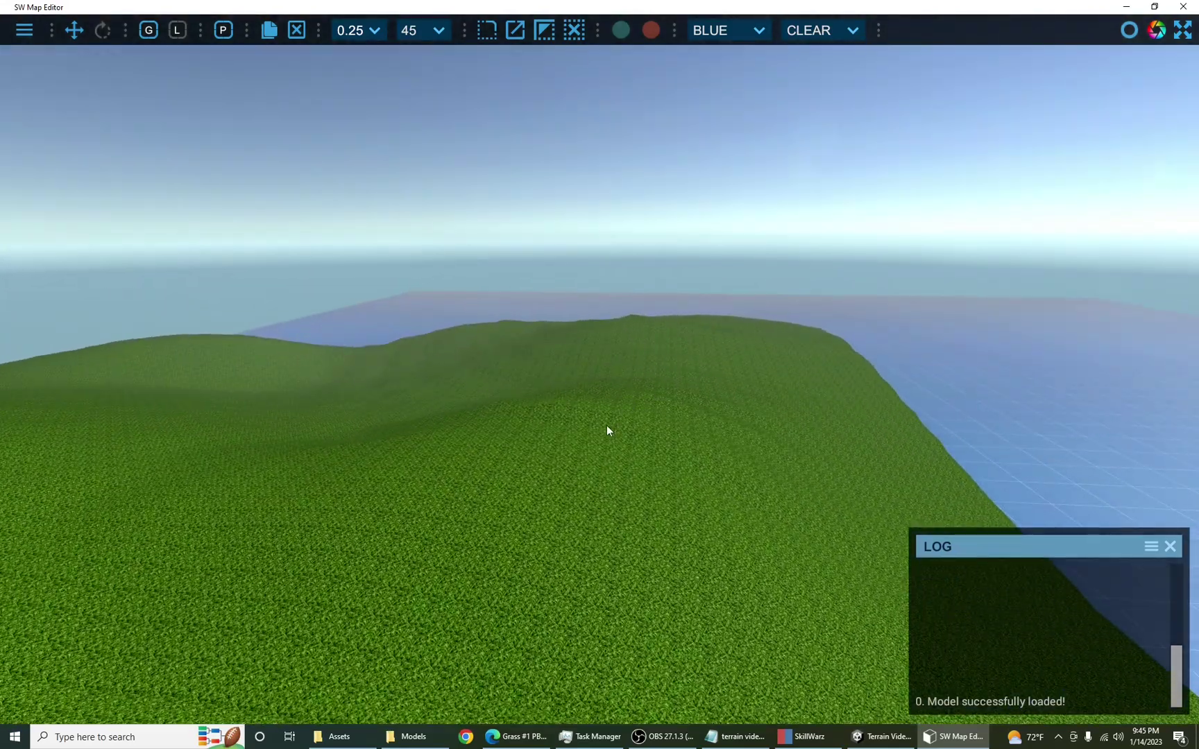
key(w)
right_drag(594, 431, 596, 479)
click(591, 476)
click(588, 451)
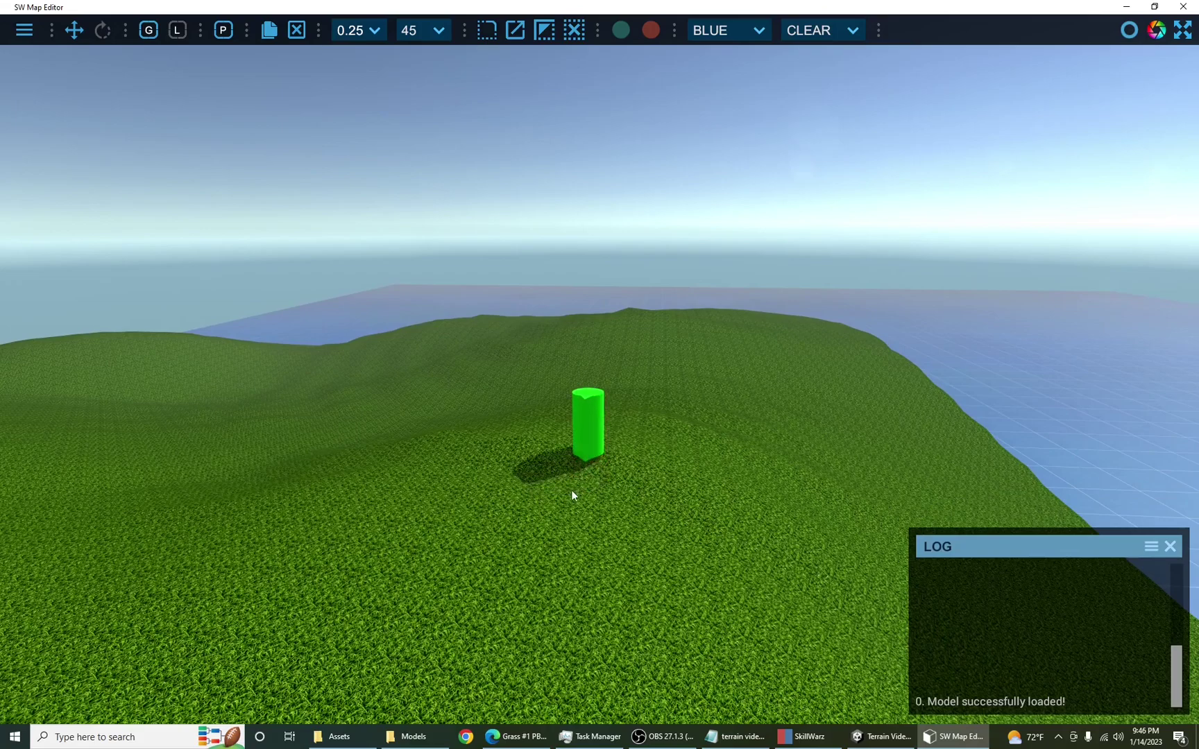
click(553, 490)
click(587, 529)
click(510, 562)
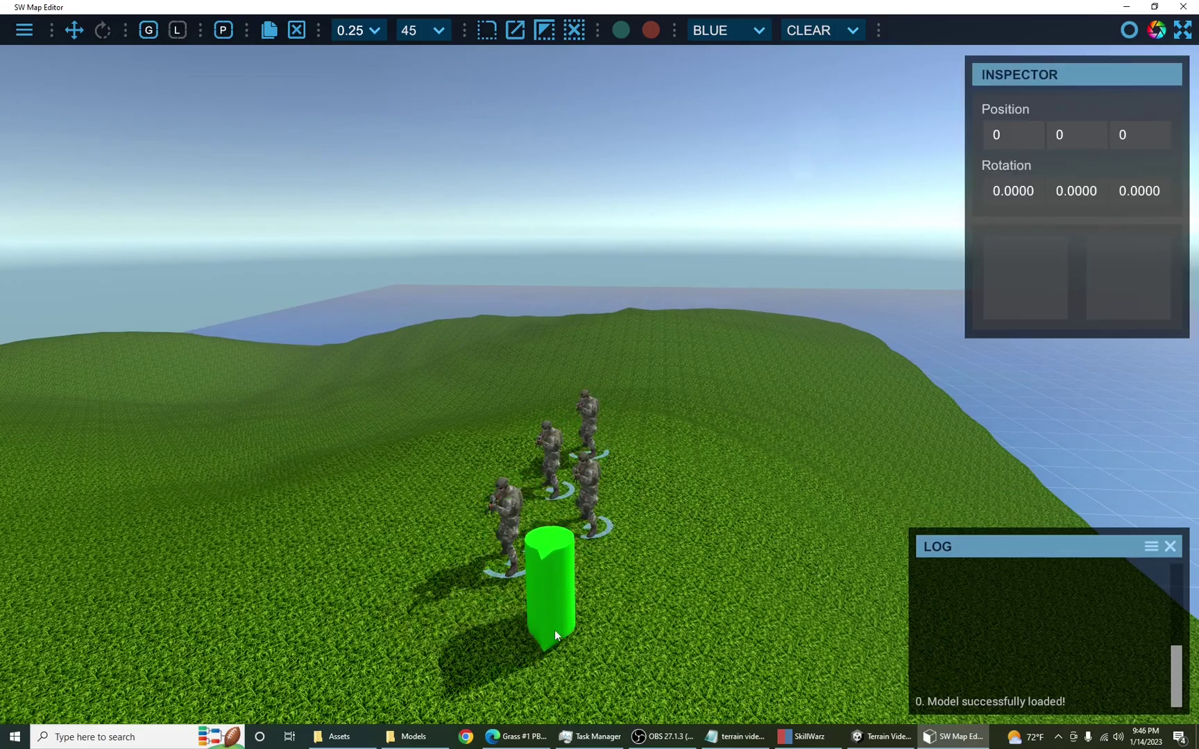
click(554, 631)
click(687, 596)
Step: Place six red team spawn points on the terrain, a short distance away from the blue group
right_drag(666, 614, 545, 638)
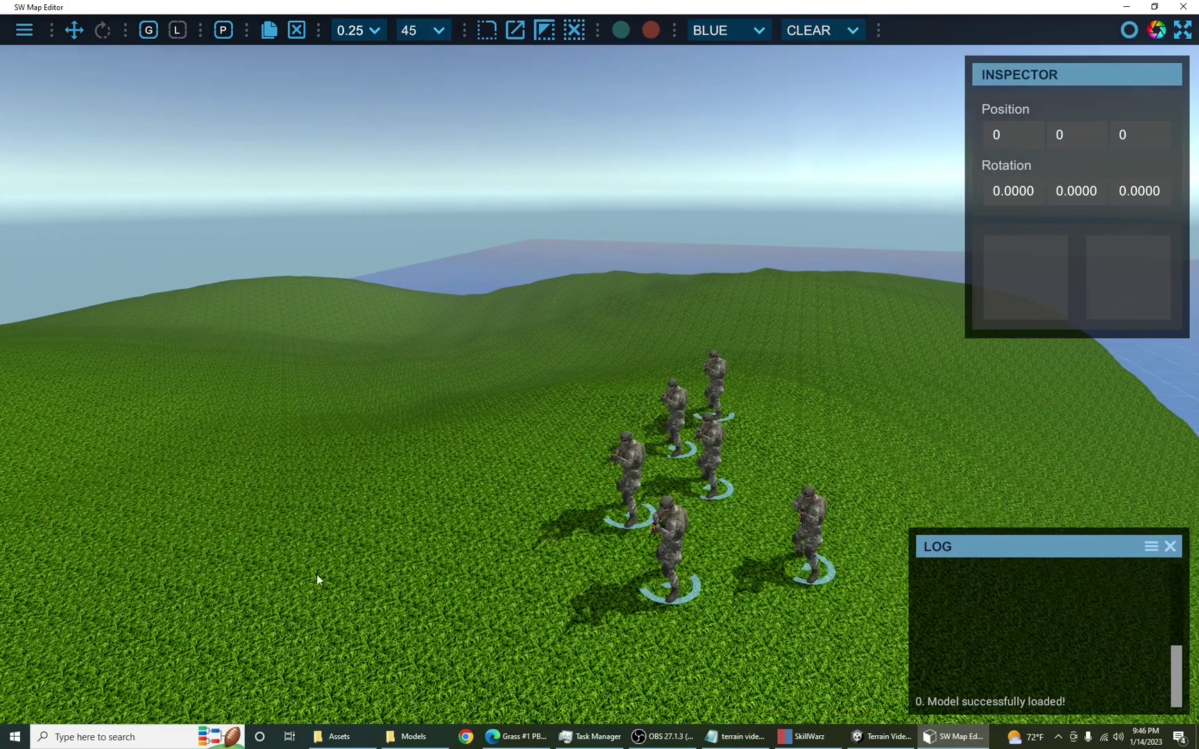
key(Tab)
click(287, 576)
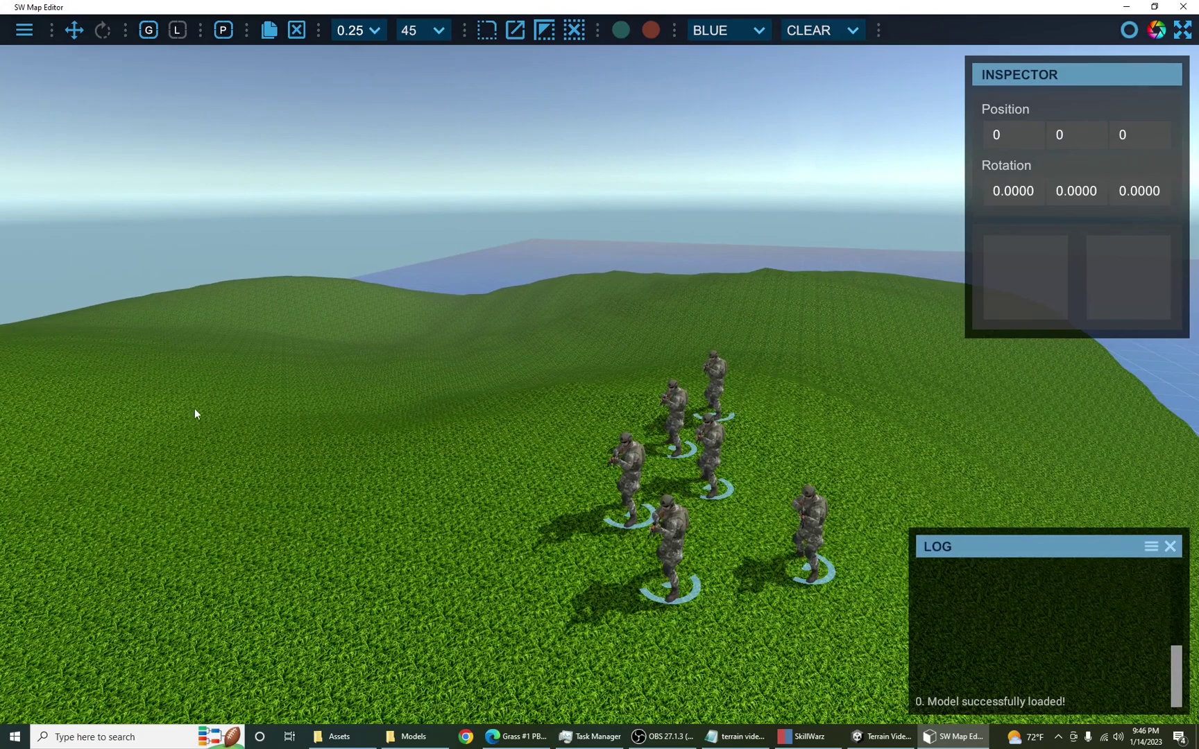
click(144, 372)
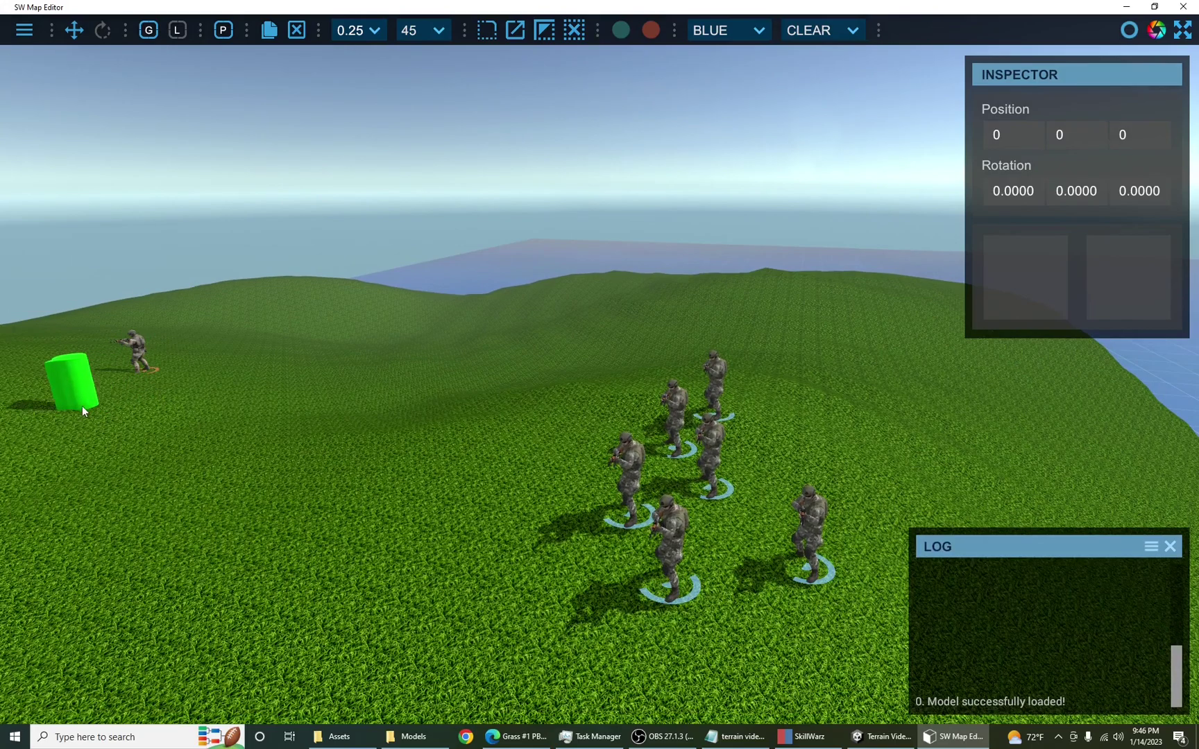
click(81, 407)
click(151, 397)
click(132, 431)
click(126, 480)
click(179, 467)
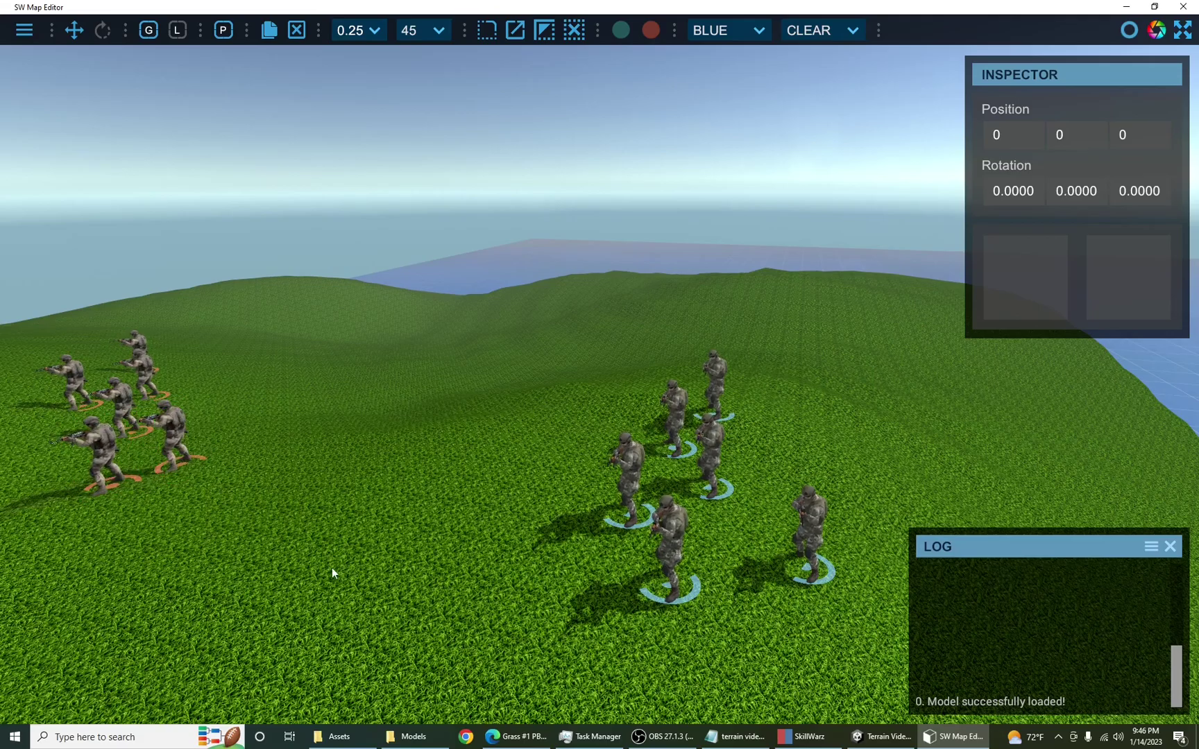
Step: Place a cube on the blue grid beyond the terrain's edge and give it the DEATH material
right_drag(406, 606, 404, 637)
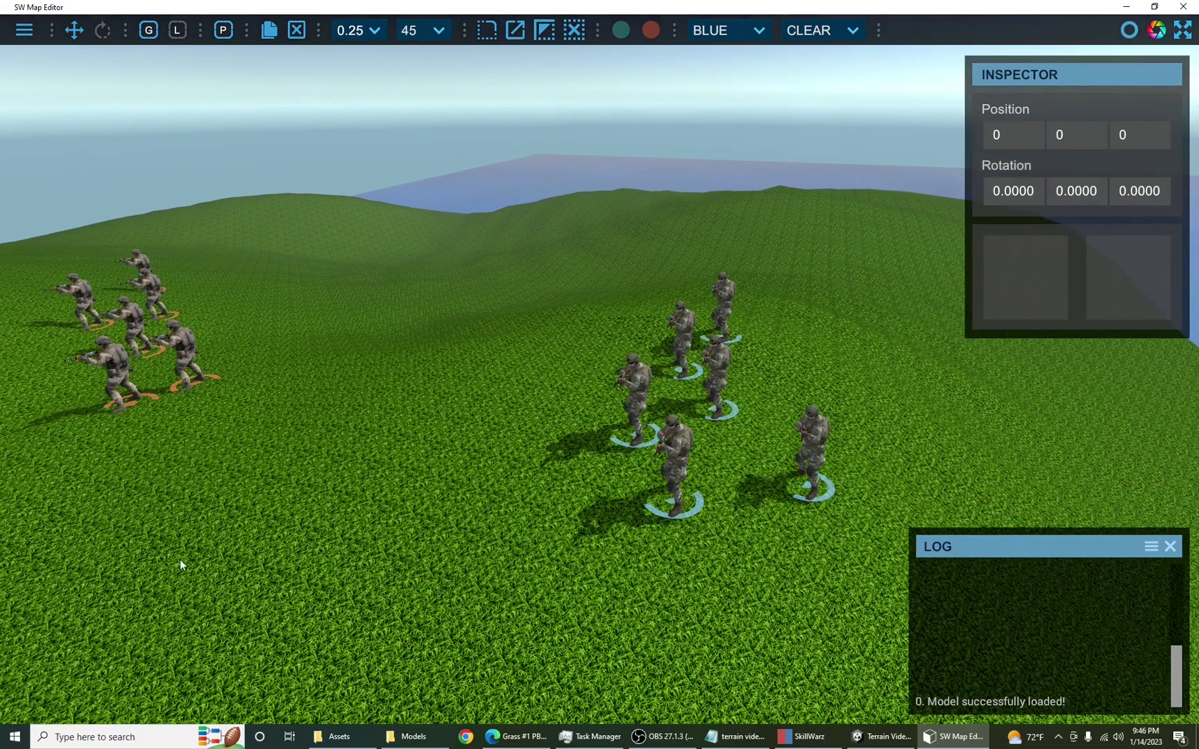
key(Tab)
key(Tab)
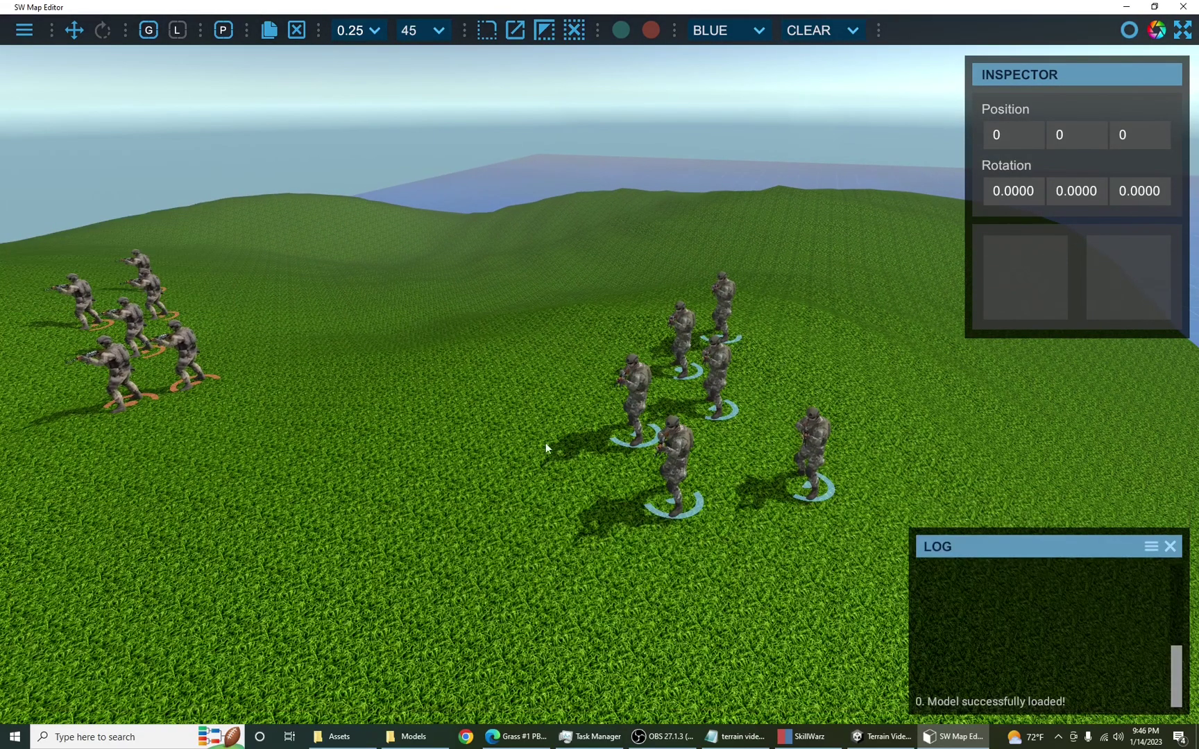
right_drag(545, 443, 864, 430)
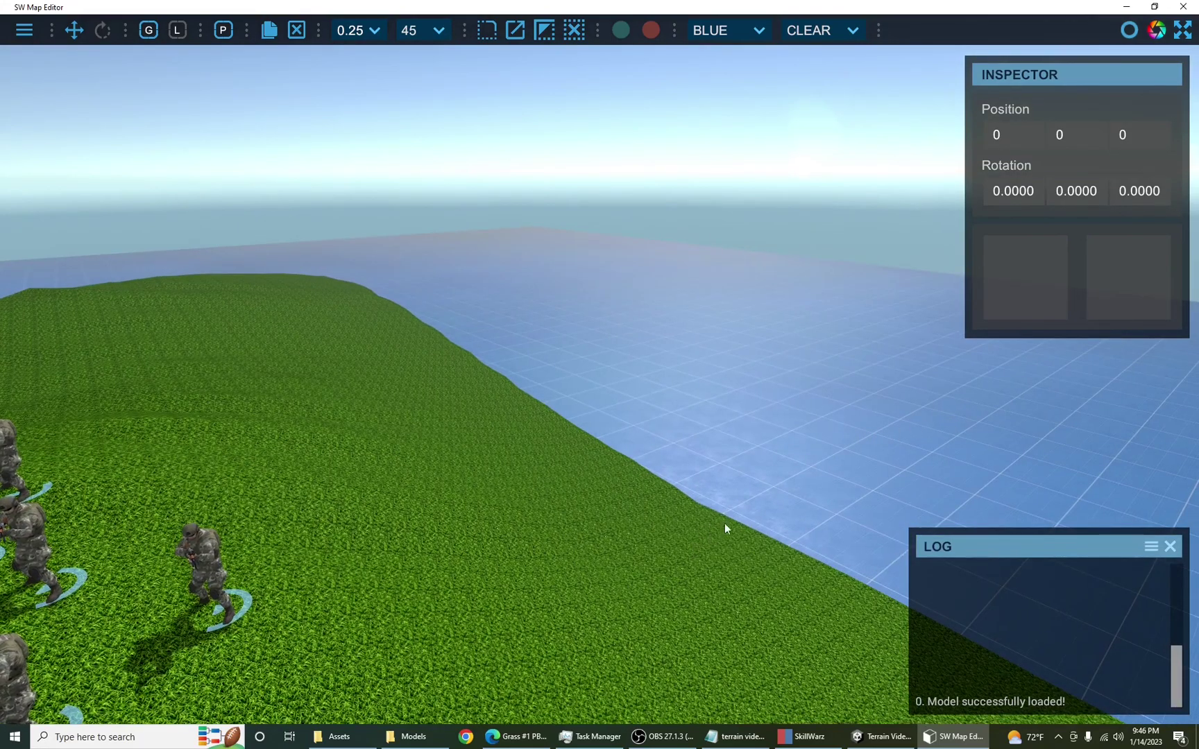
click(807, 451)
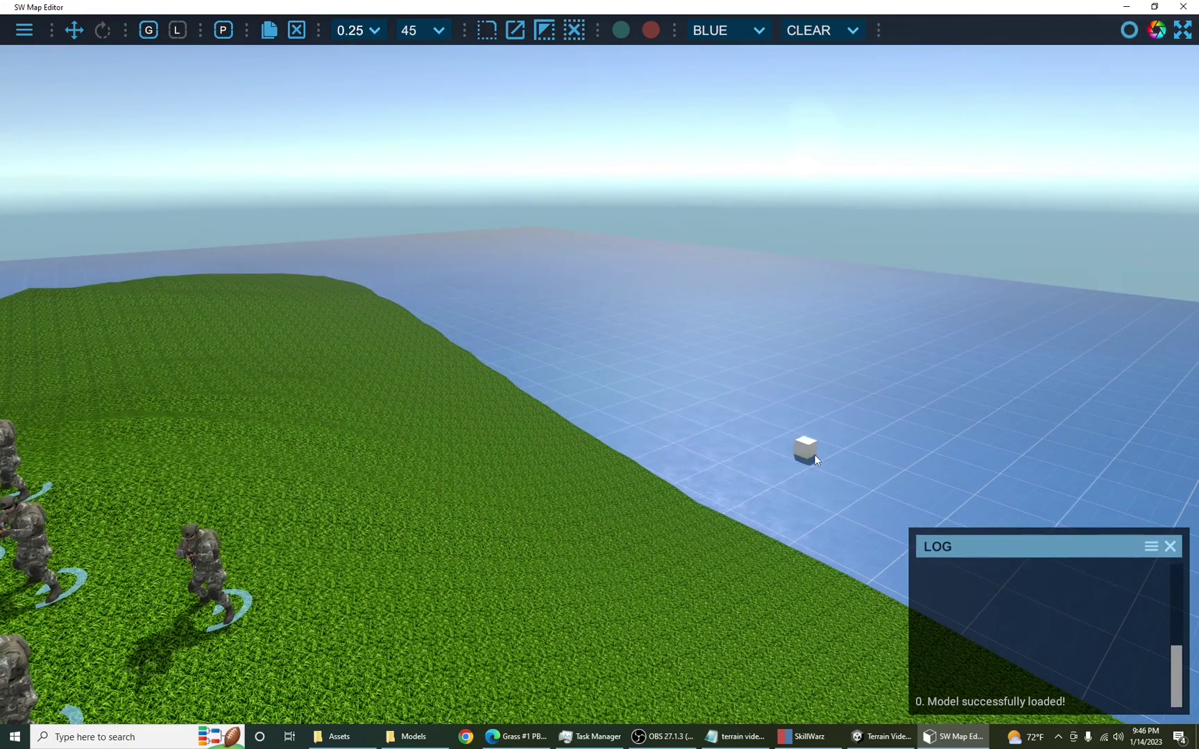
click(1012, 288)
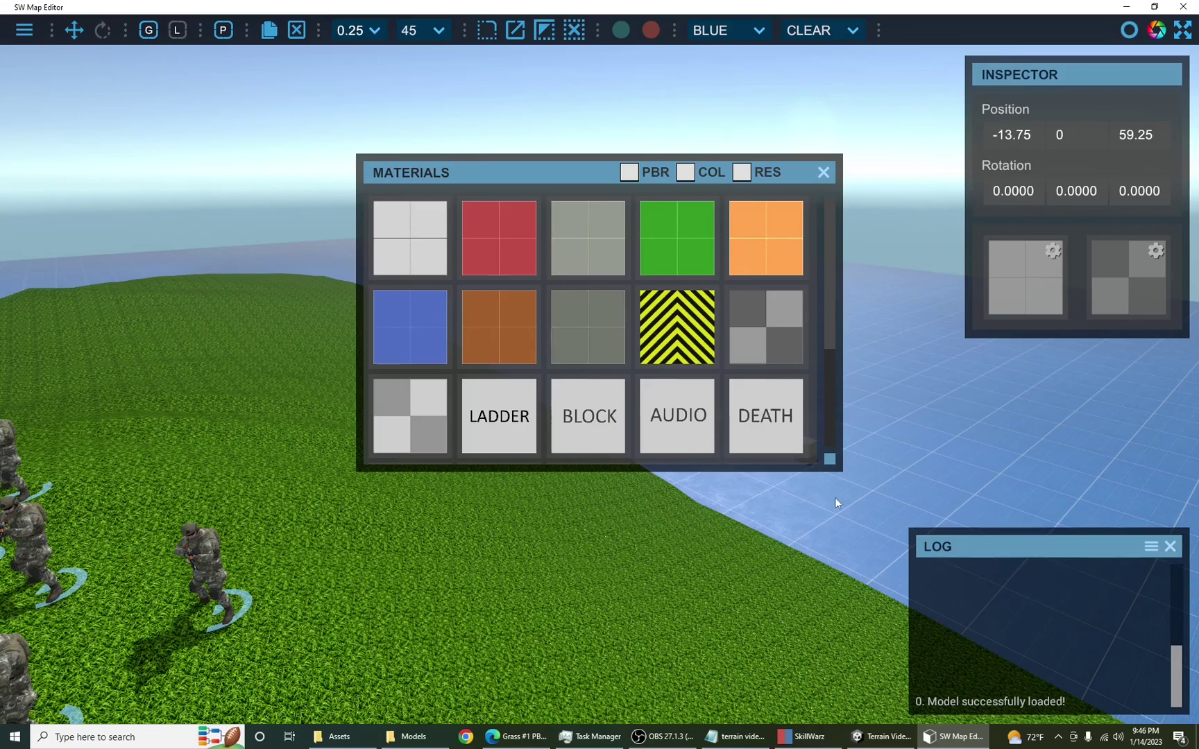
click(770, 425)
right_drag(911, 432, 252, 479)
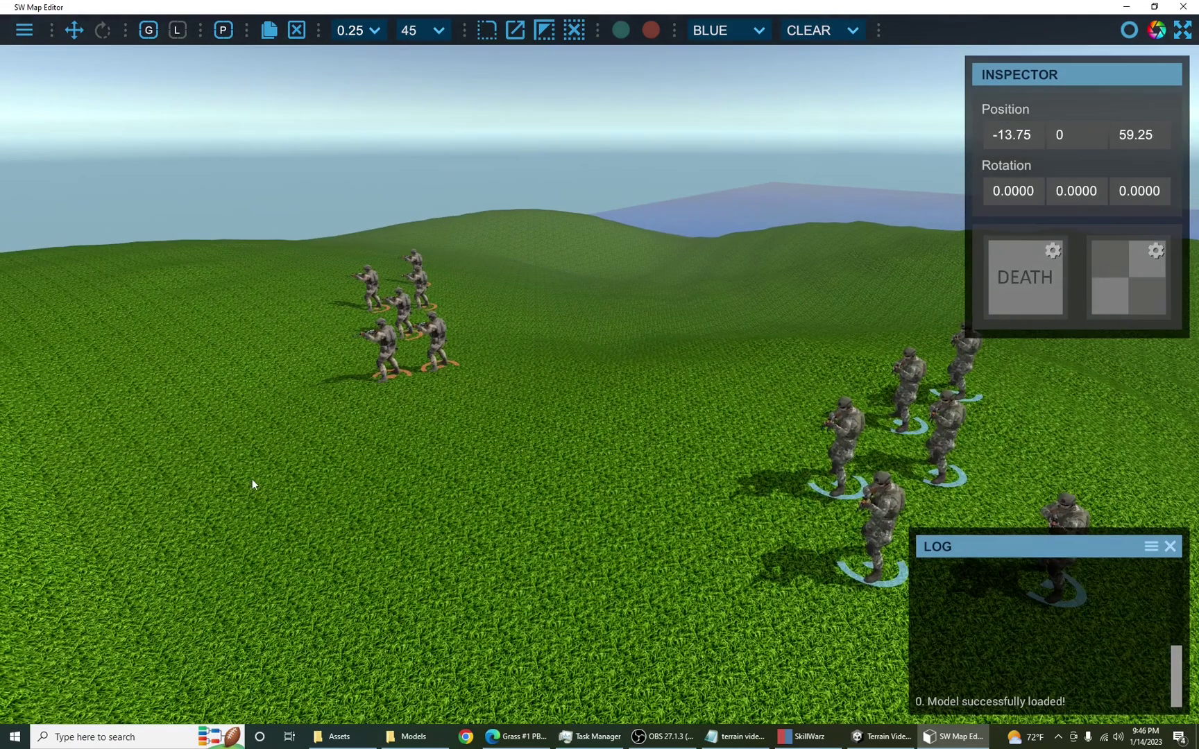
Step: Export the map for the Team Deathmatch game mode under the name test2345
click(25, 31)
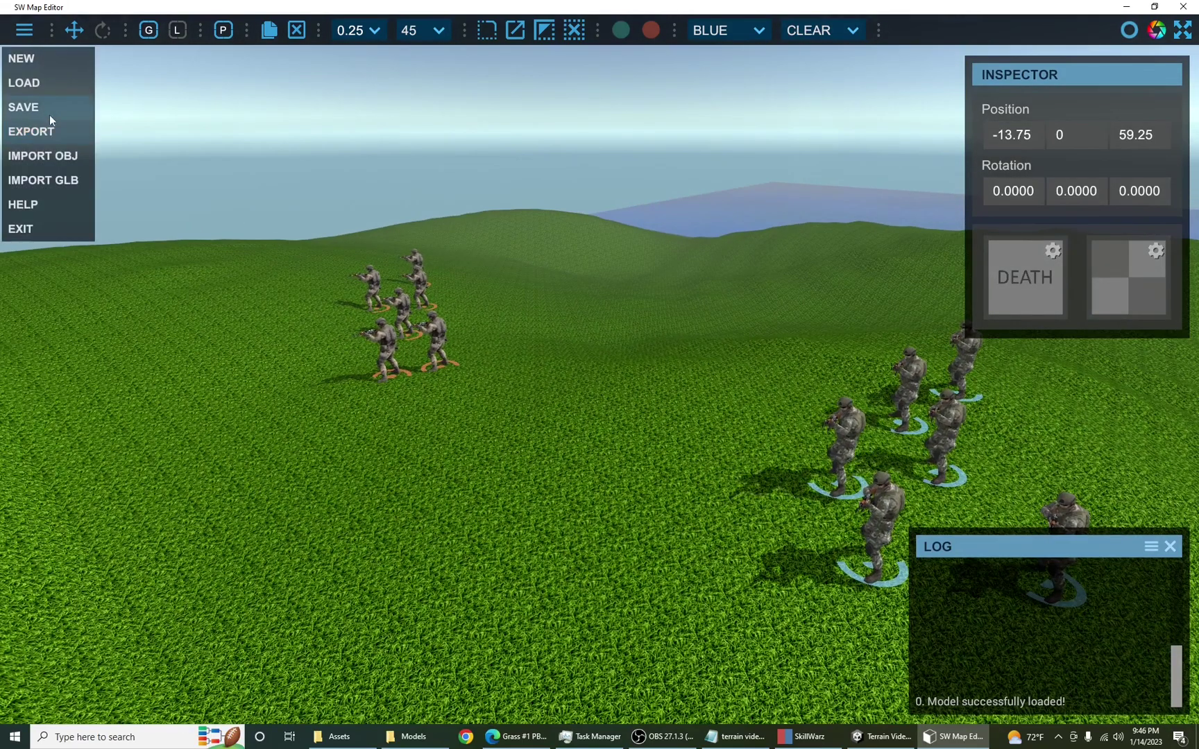
click(58, 133)
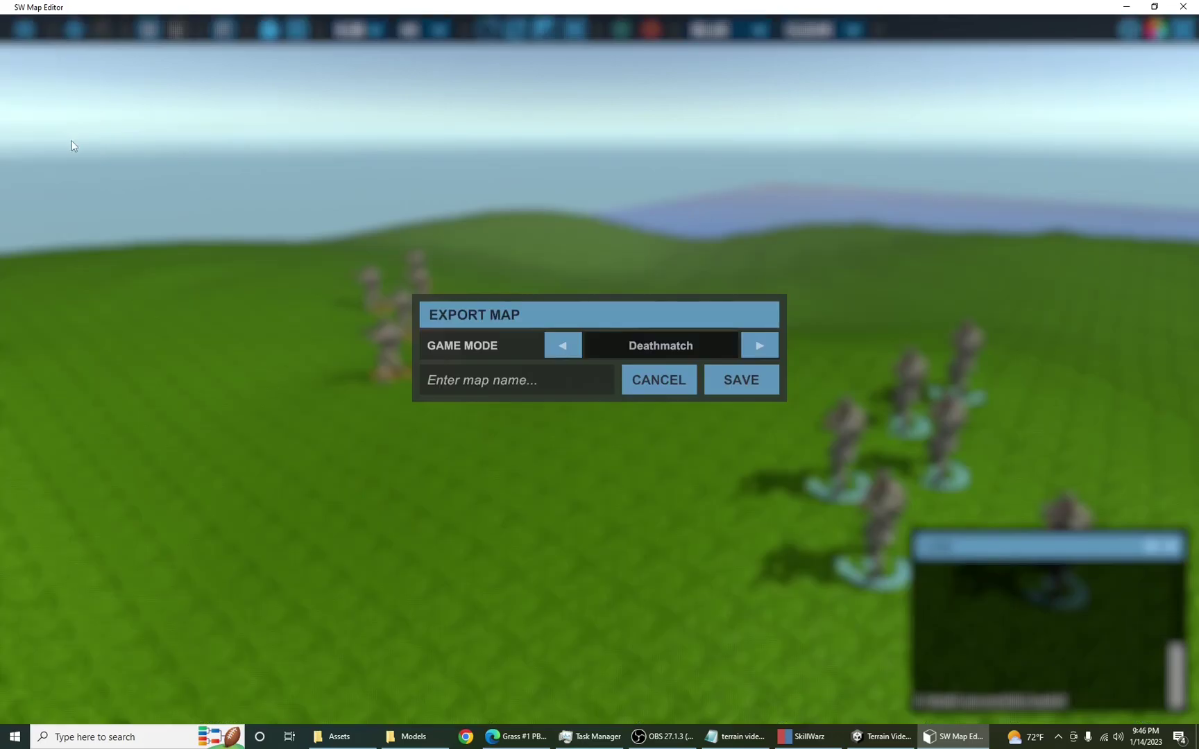
click(759, 345)
click(525, 392)
text(test2345)
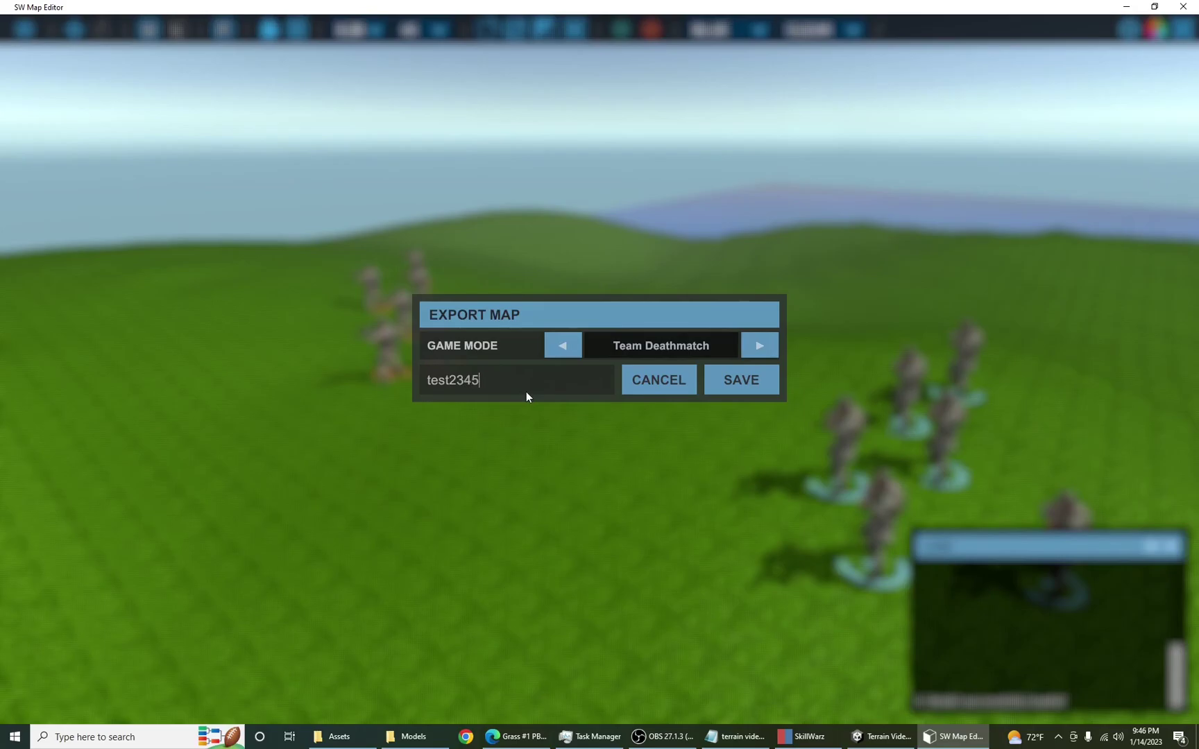
click(737, 377)
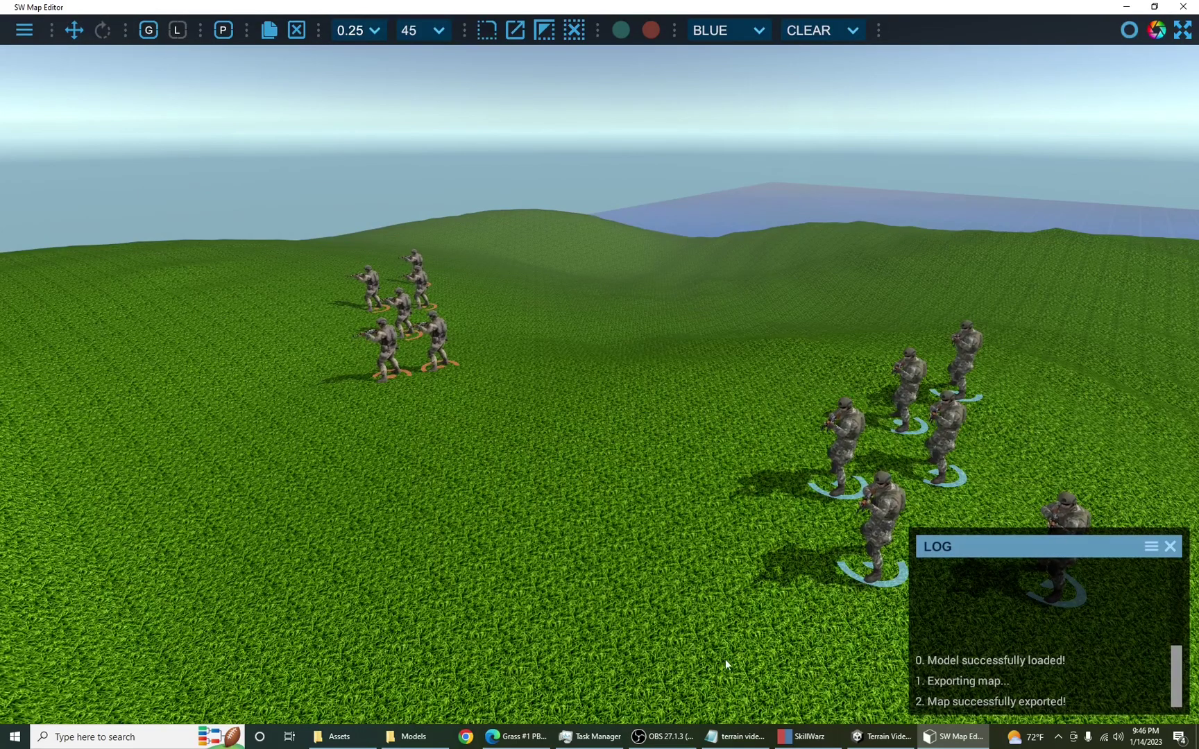
Step: Check the Documents\Skillwarz\Maps folder for the exported files tdm_test2345.swm and test2345.glb
click(413, 737)
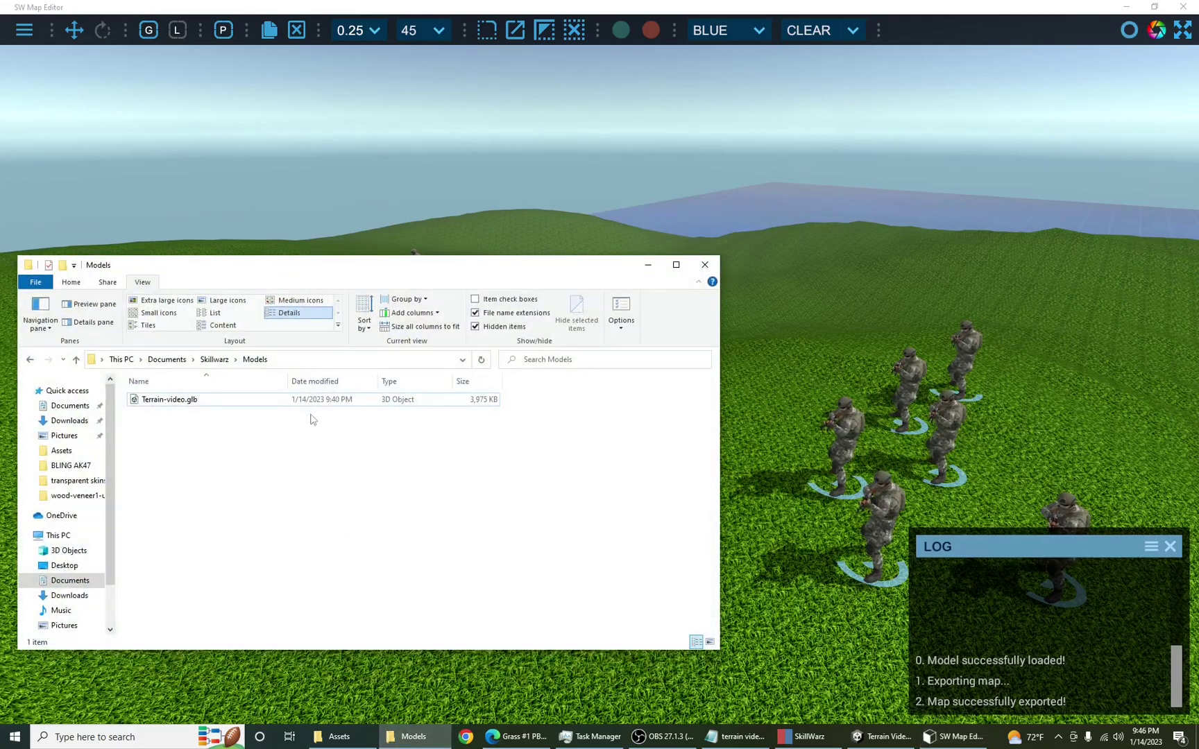
click(214, 360)
double_click(179, 414)
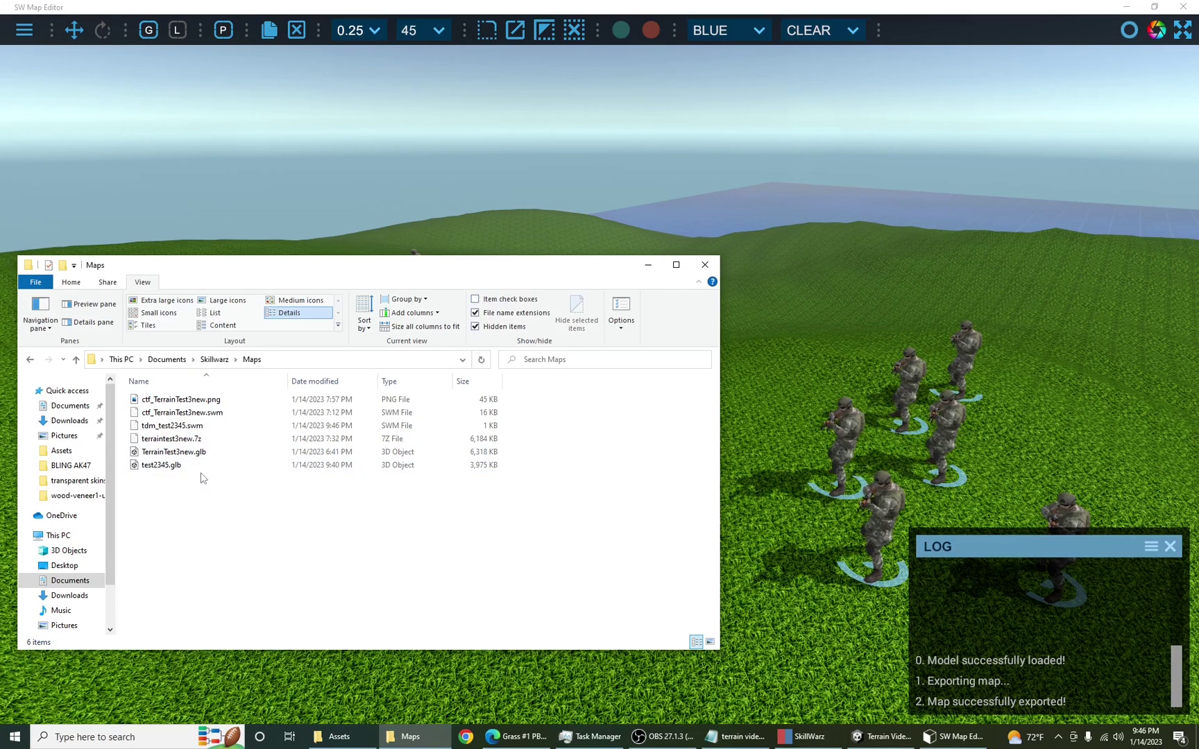
click(205, 467)
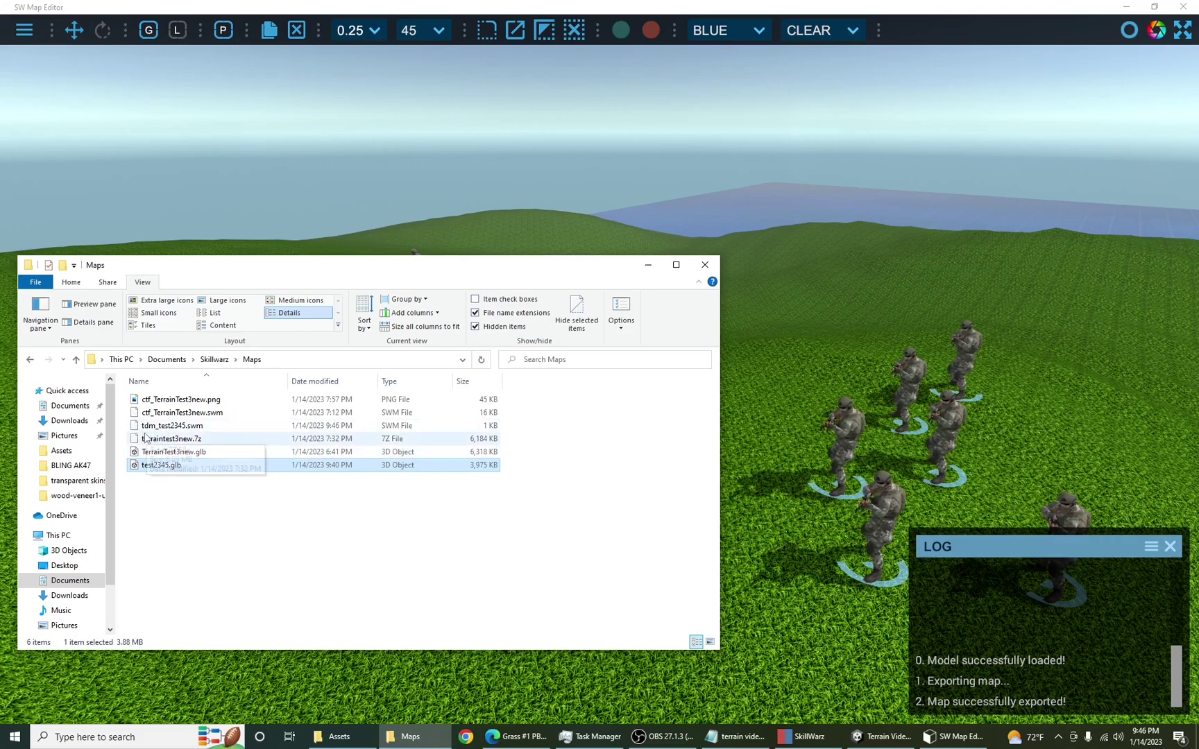
click(195, 427)
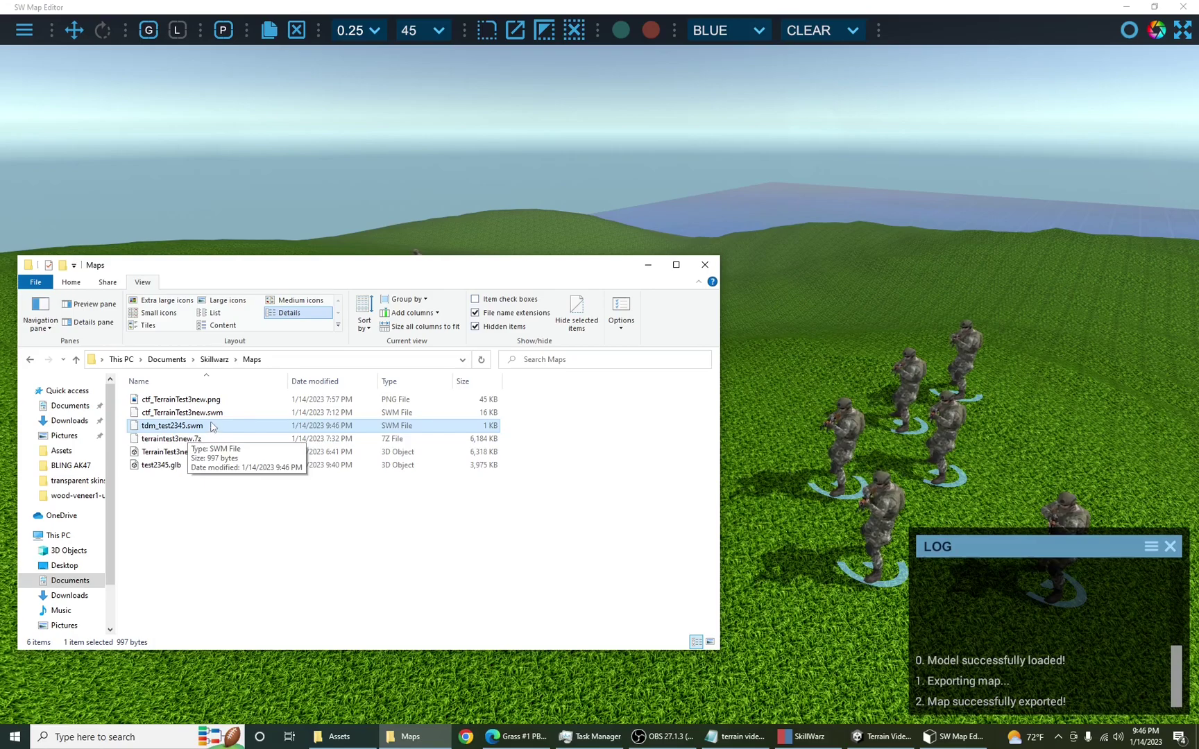
click(199, 467)
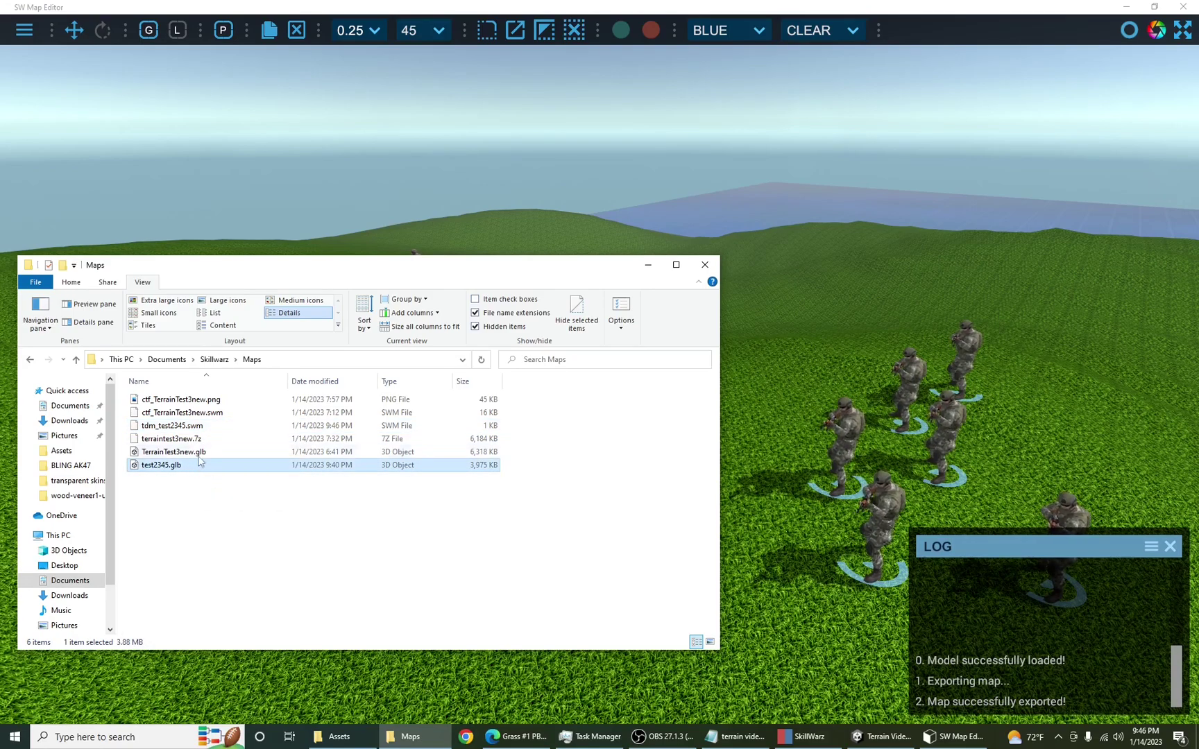
ctrl+click(209, 426)
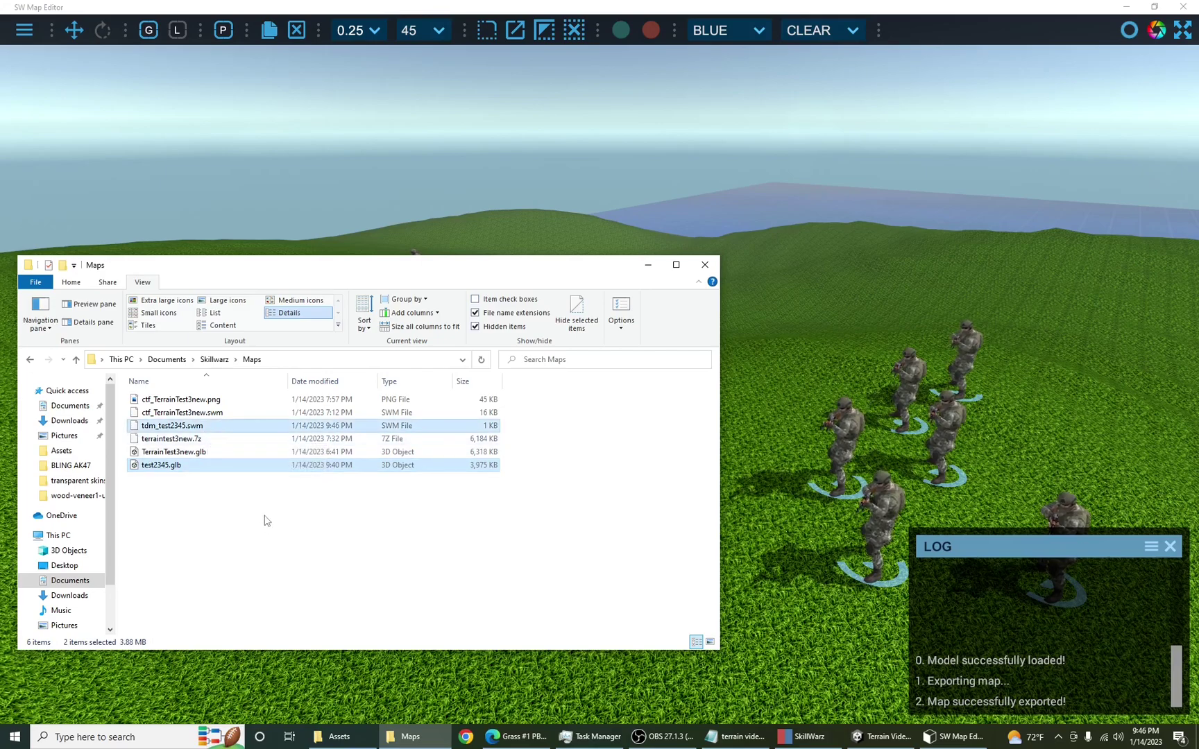
Step: Switch to SkillWarz, refresh the editor maps, add test2345 to the map rotation, and start it offline
click(795, 736)
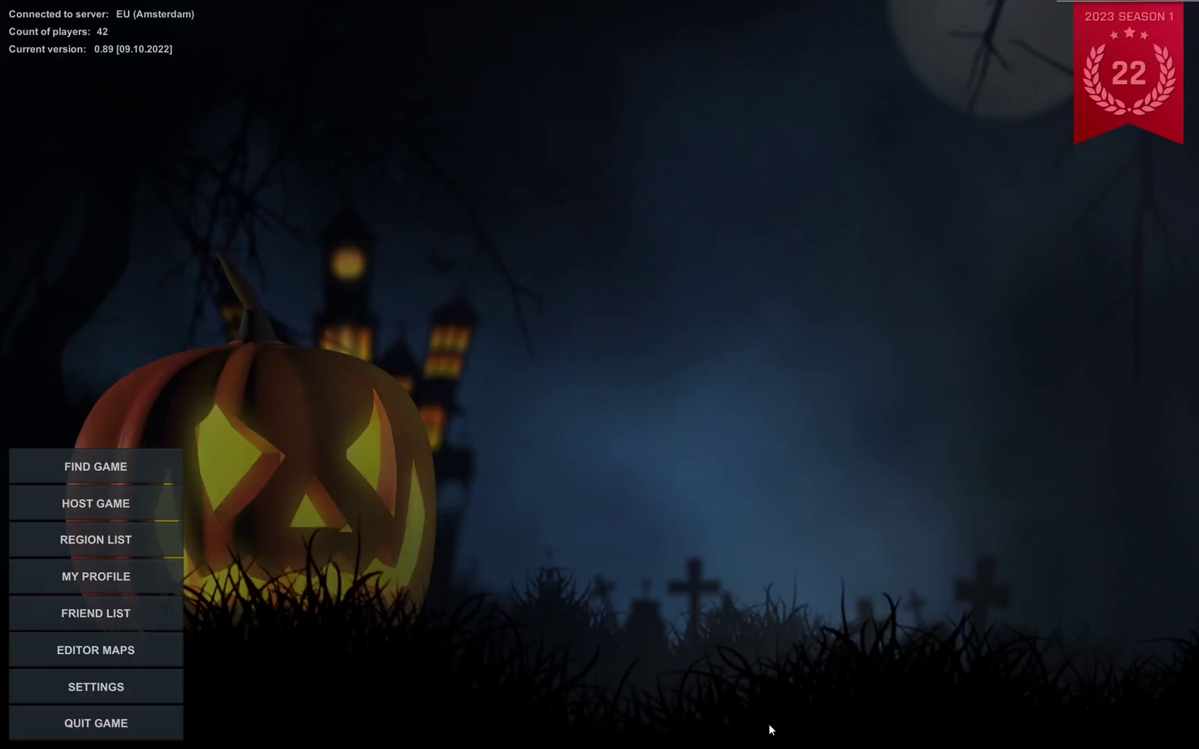
click(165, 658)
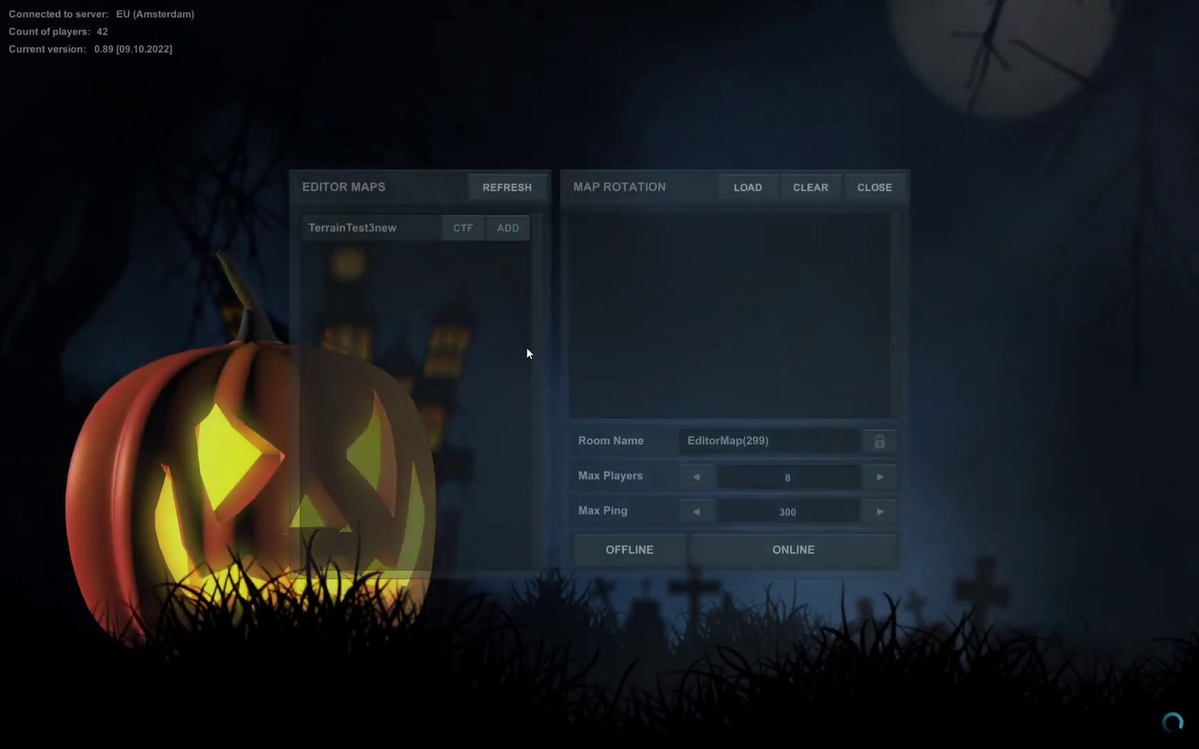
click(517, 193)
click(506, 263)
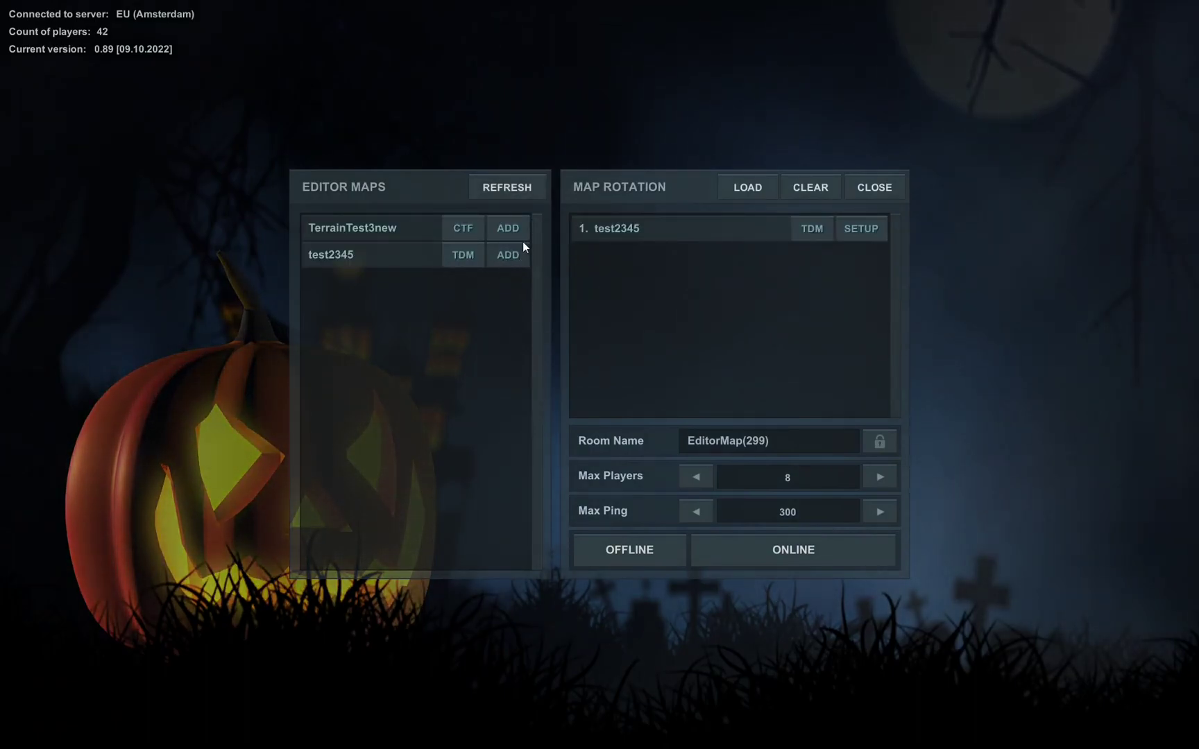
click(643, 555)
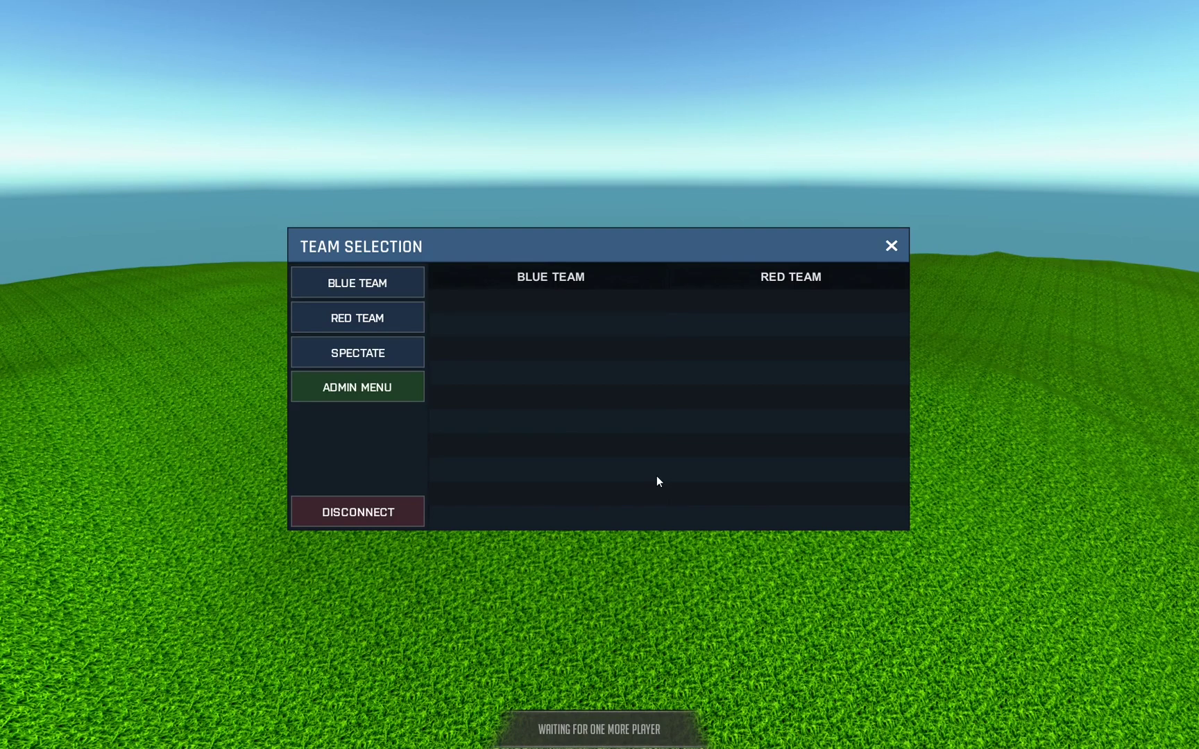
Step: Join the test2345 match, set the overall graphics quality to Ultra, and look around the grass terrain in play
key(Escape)
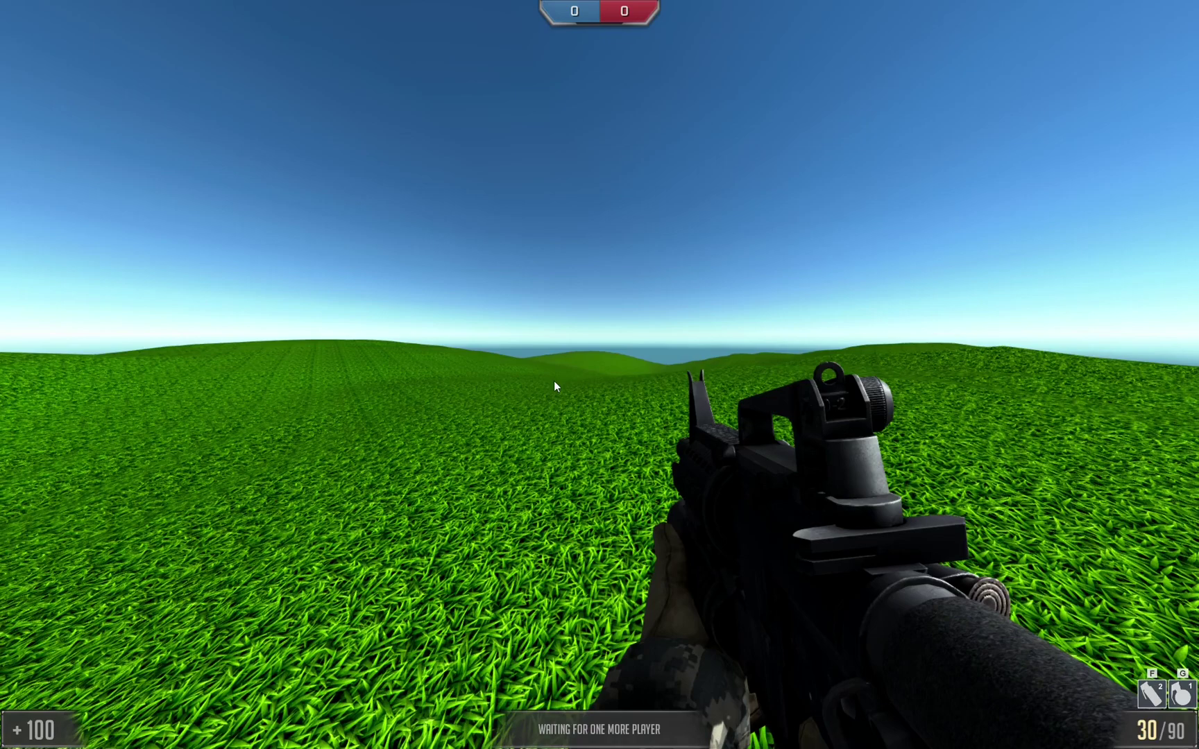
key(Escape)
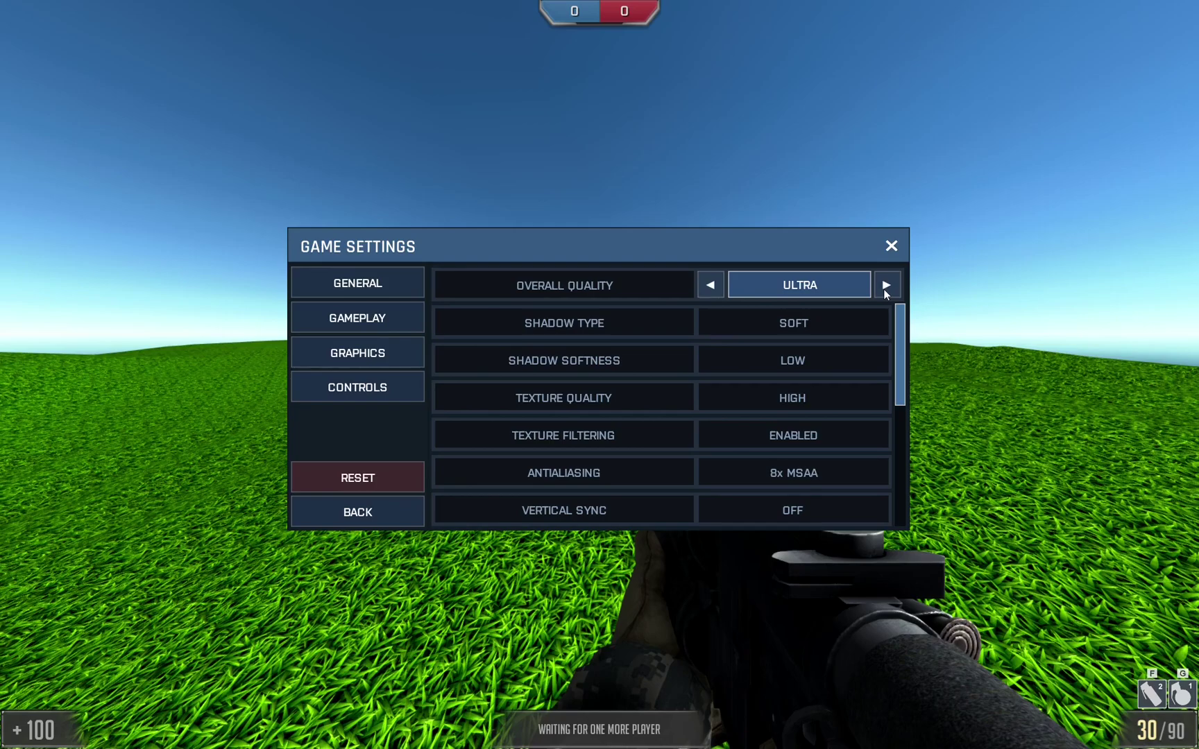
key(Escape)
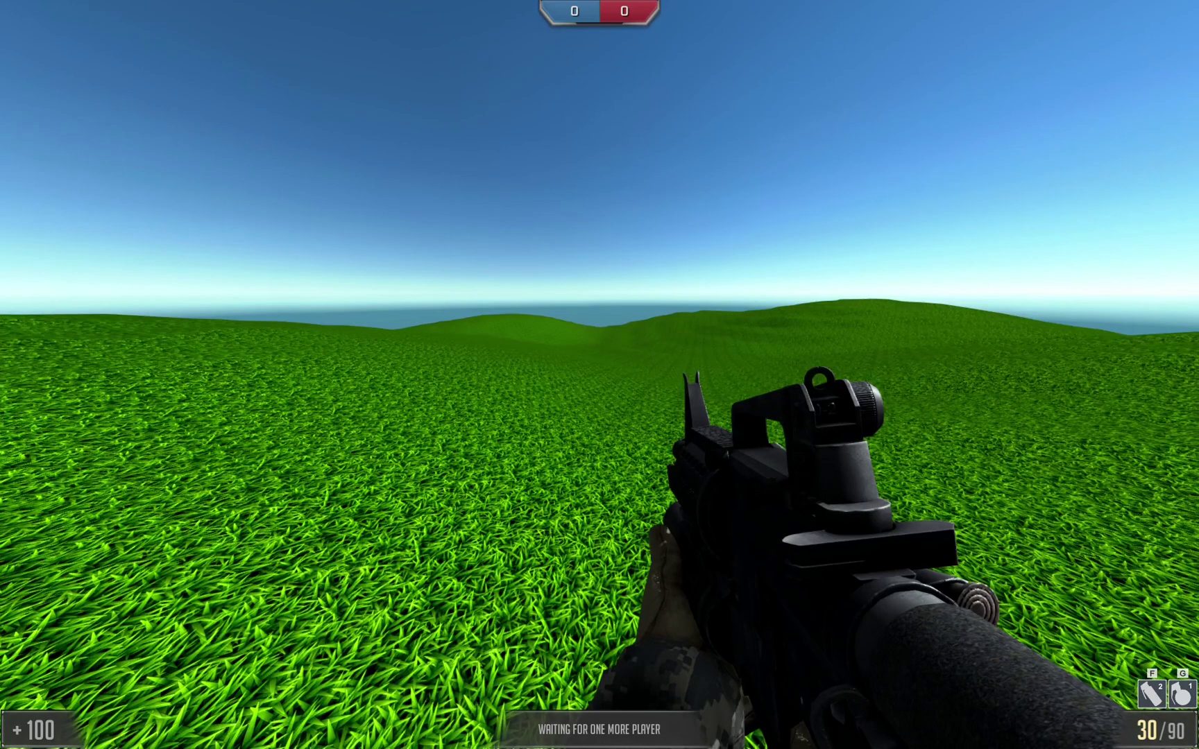
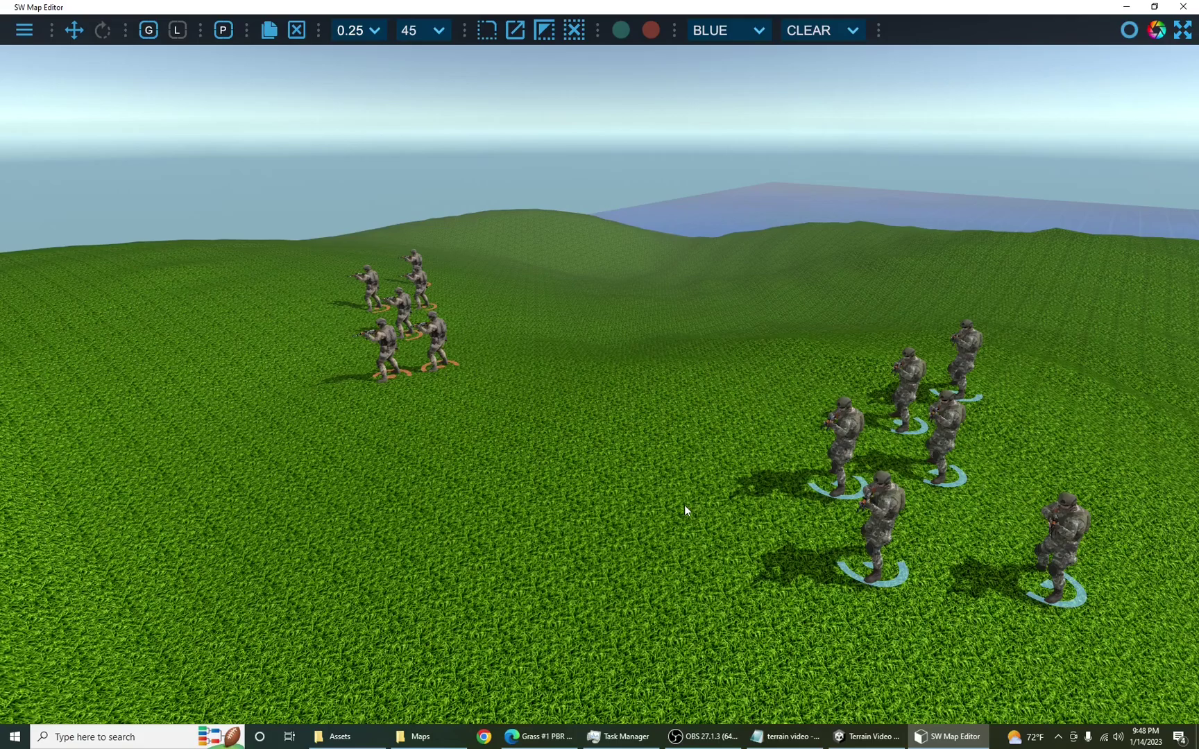
Step: Minimize SW Map Editor, switch to the Terrain Video project in Unity, and save the project
click(1119, 7)
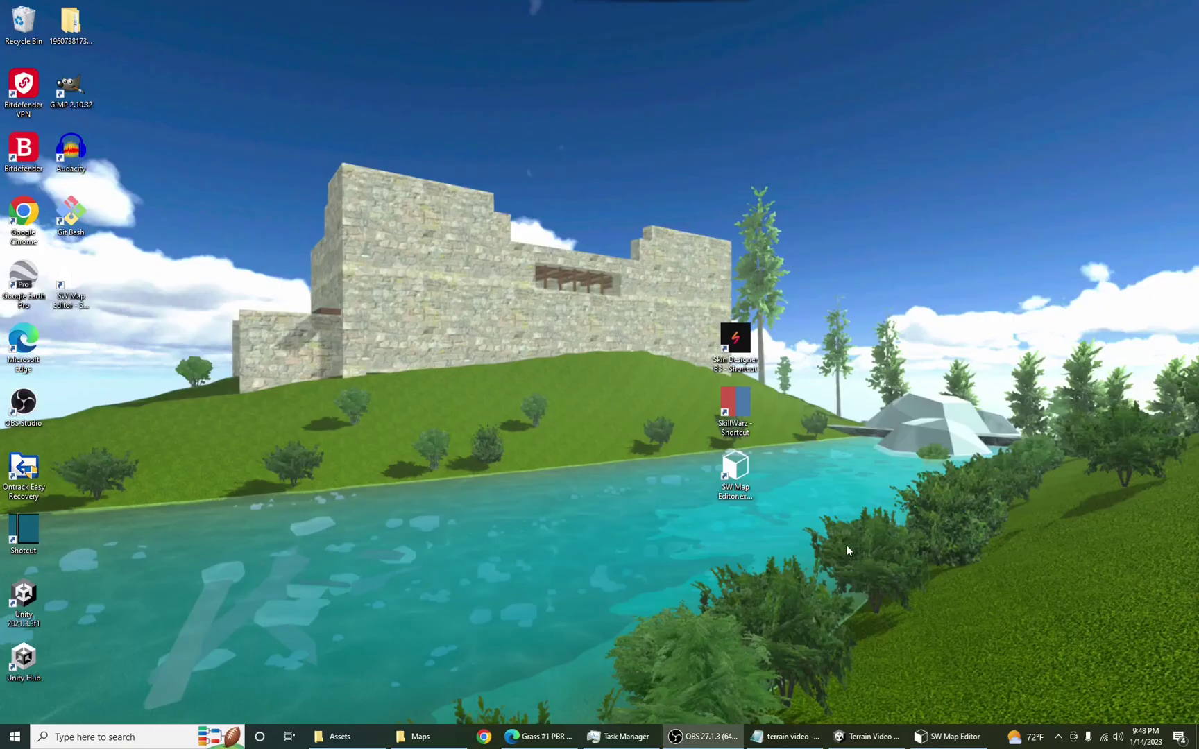
key(alt+Tab)
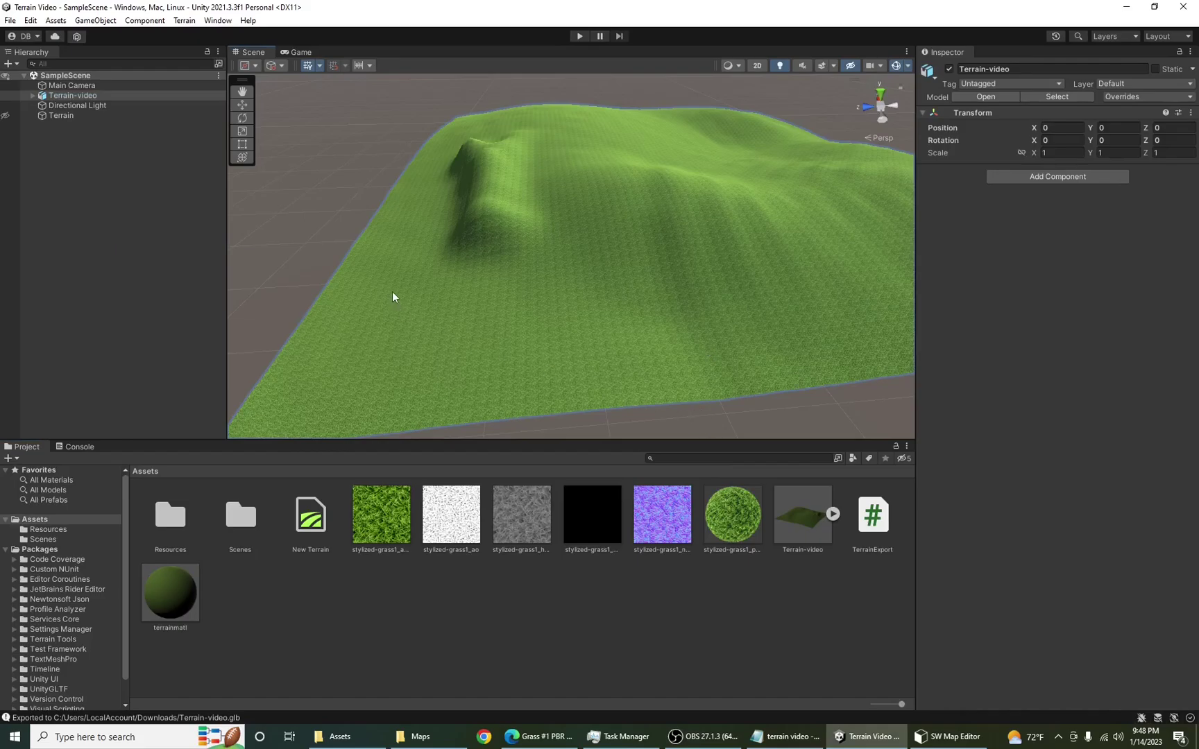
click(644, 647)
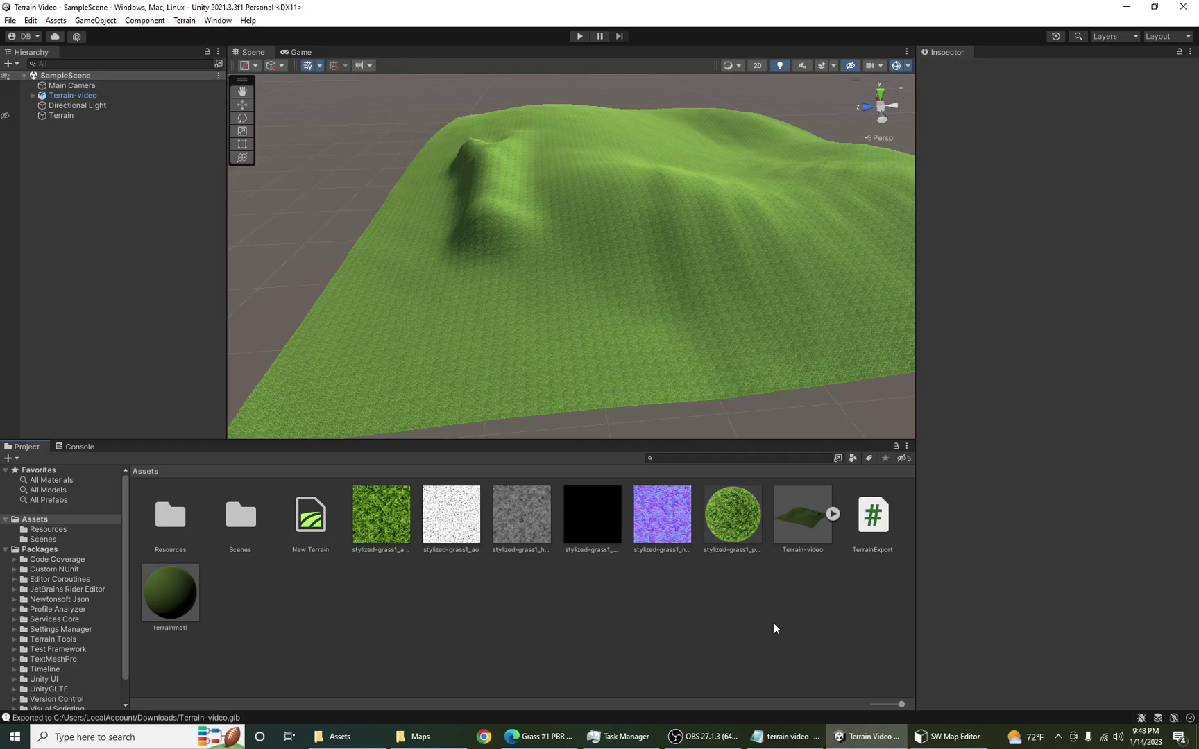
click(10, 20)
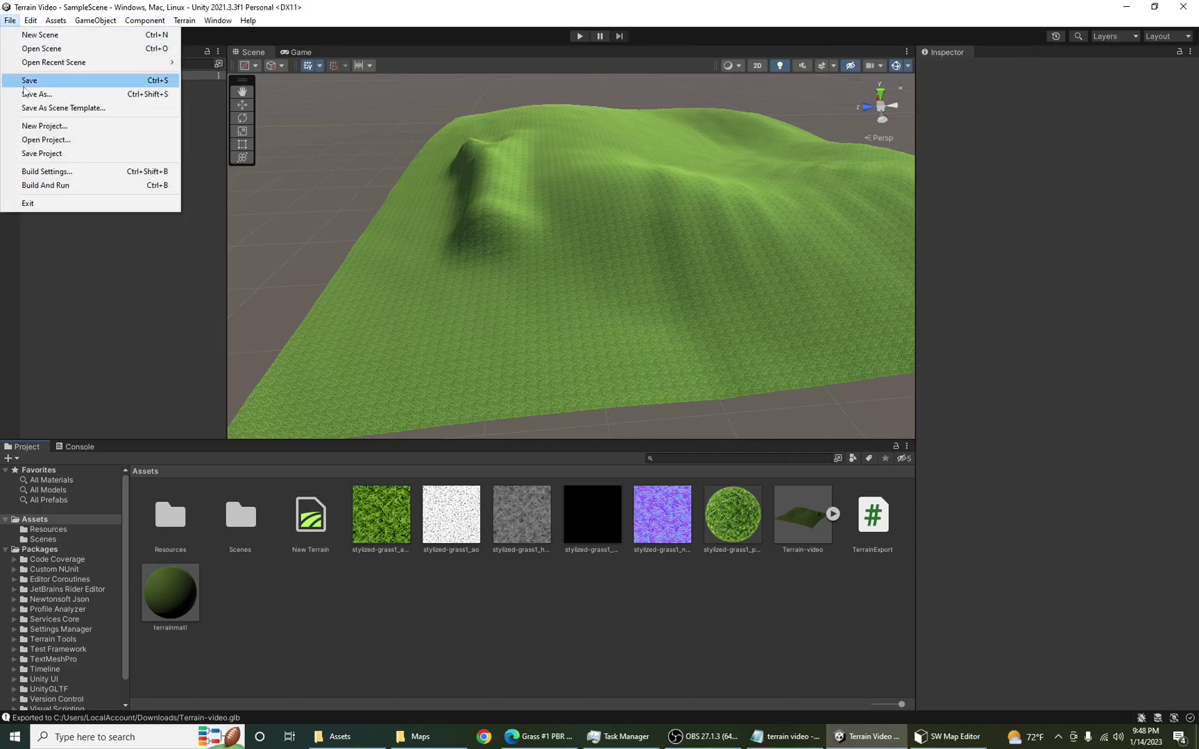
click(67, 153)
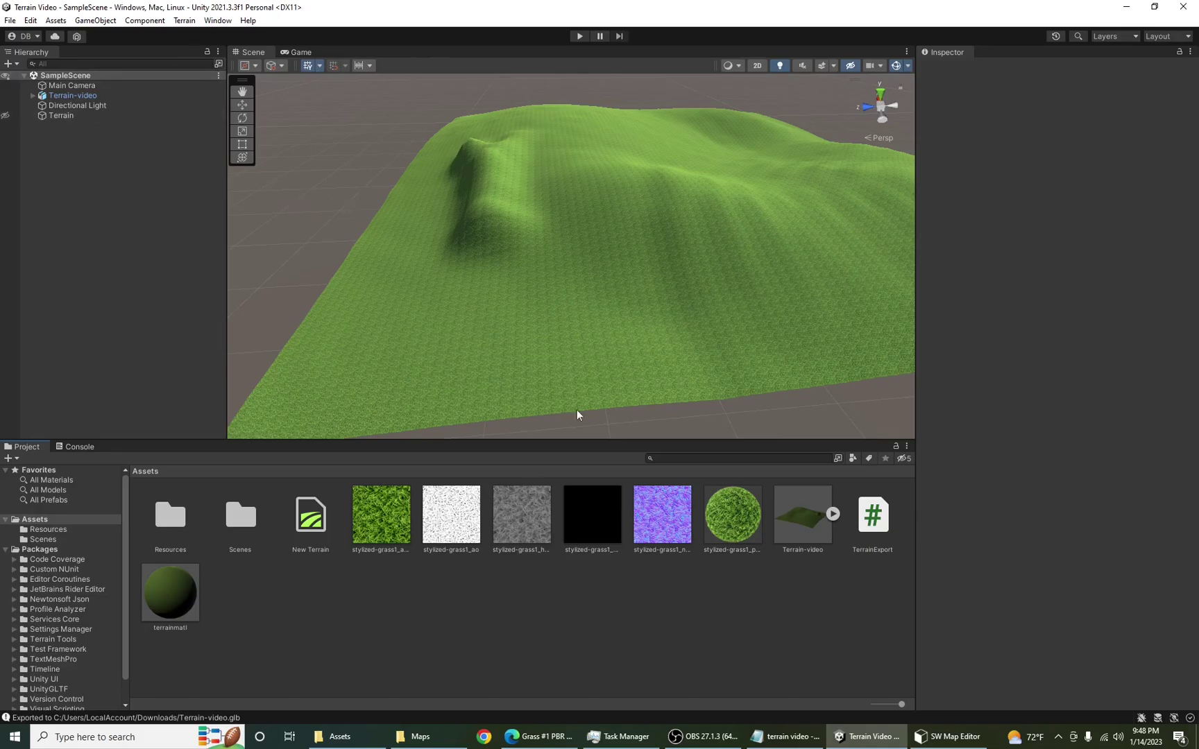
Step: Delete the Terrain-video model from the project's Assets folder
click(796, 543)
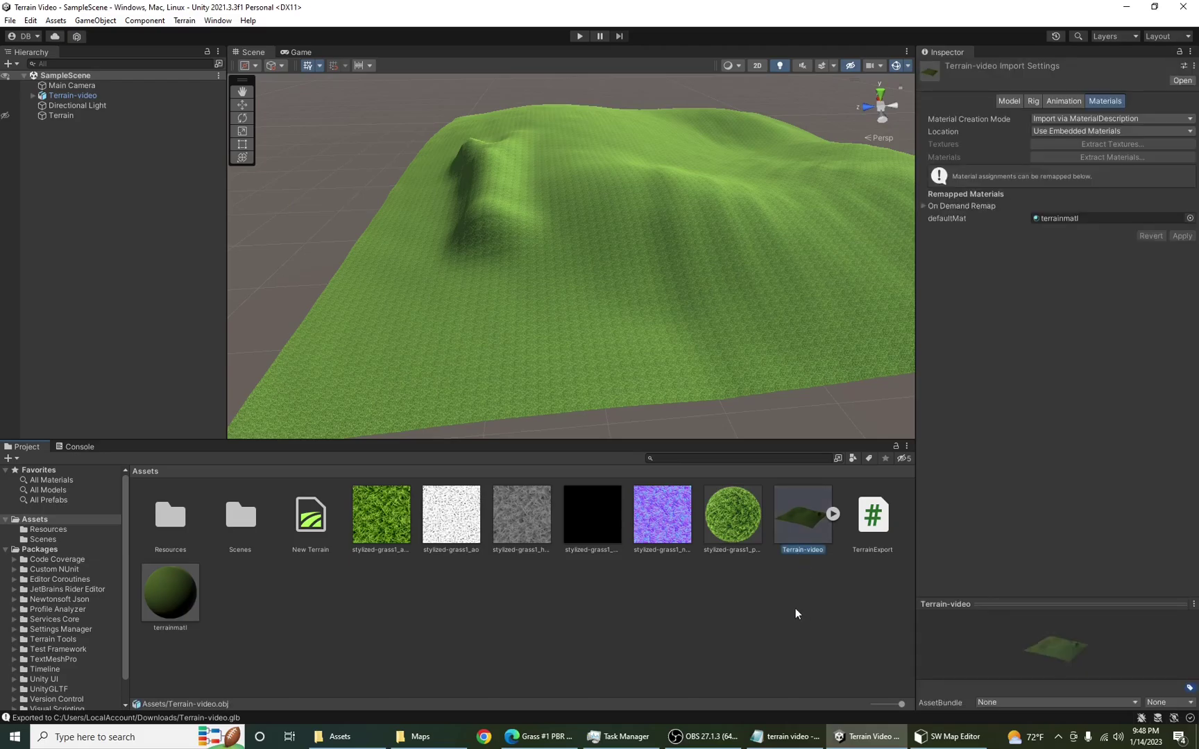
key(Delete)
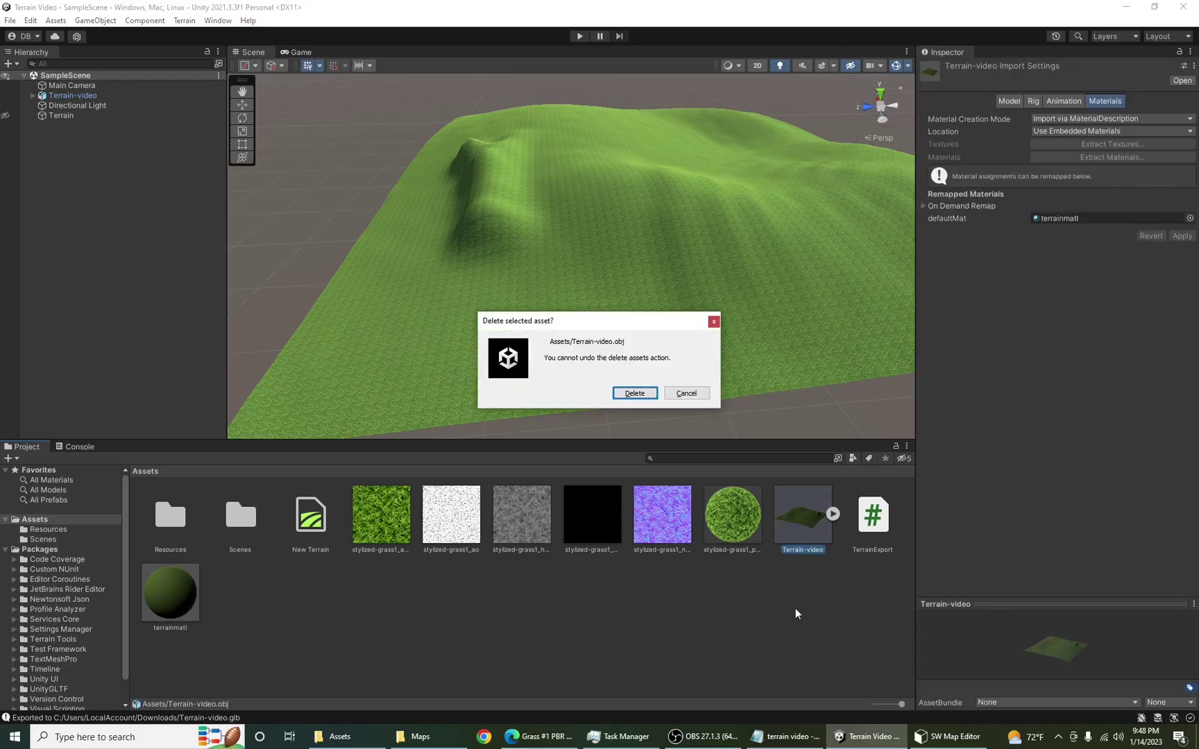
key(Return)
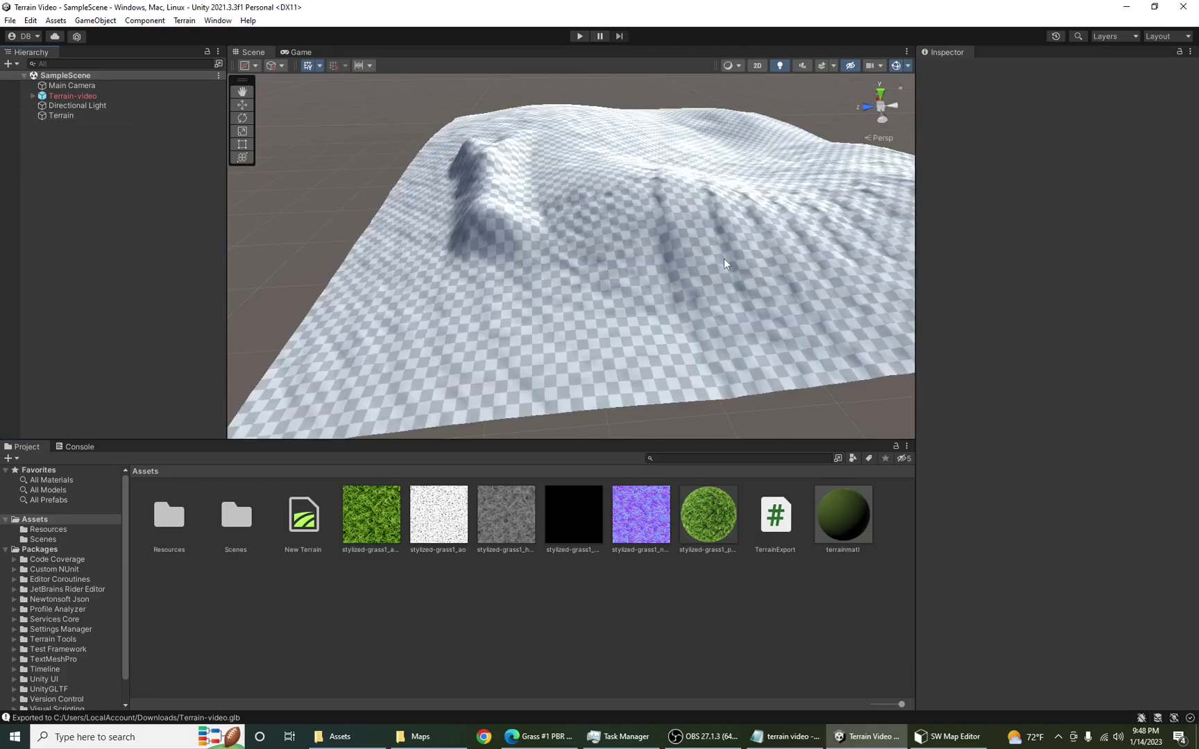
Step: Select the terrain and raise ridges around the central valley with brush size about 38, at strength about 0.06 and again at about 0.015
click(725, 259)
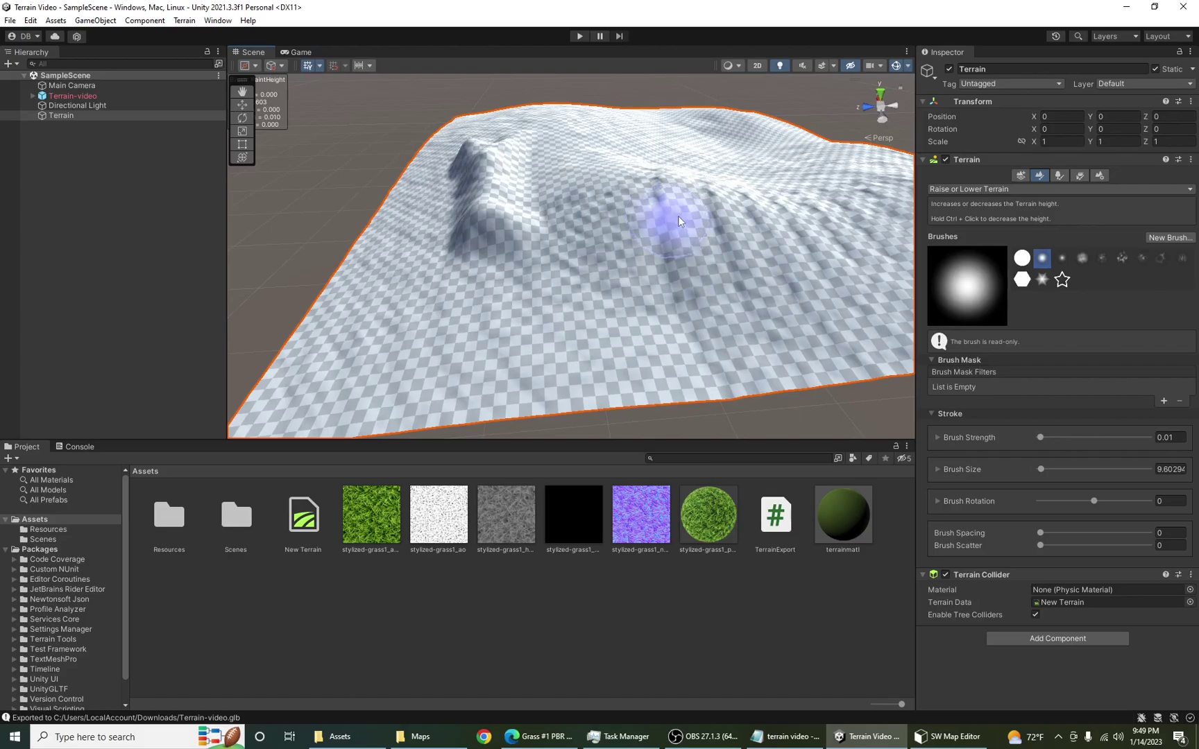
click(95, 20)
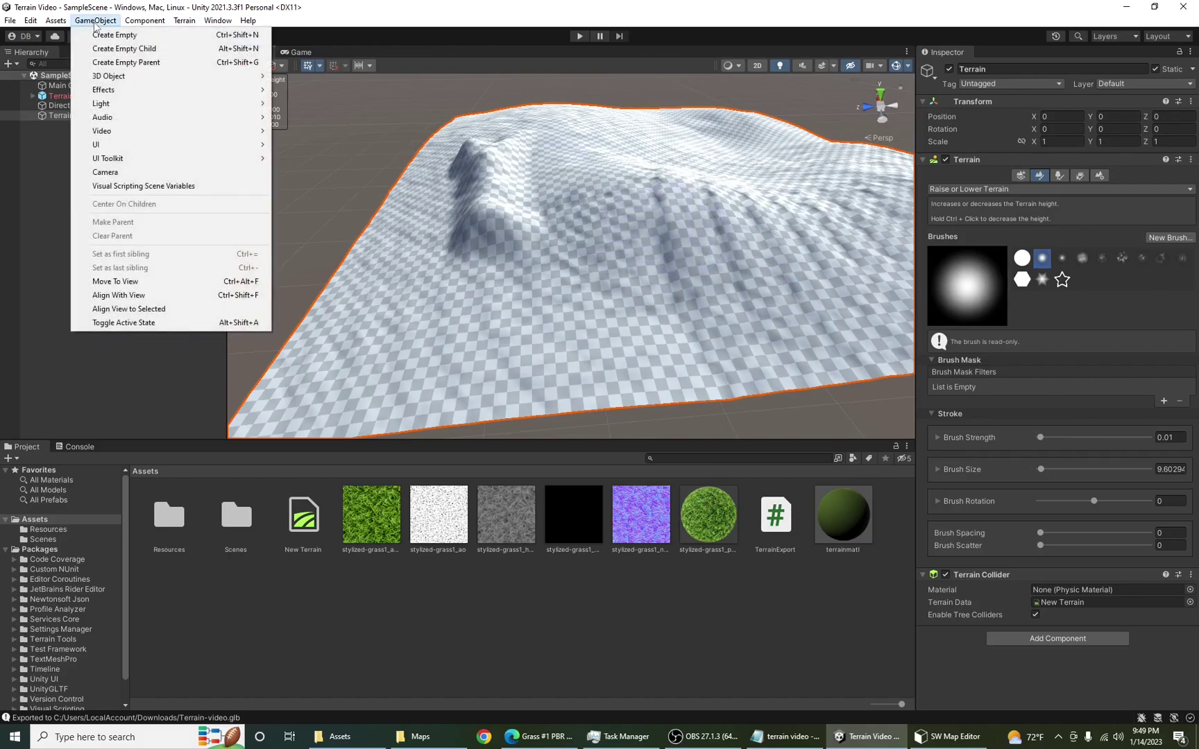
mouse_move(243, 76)
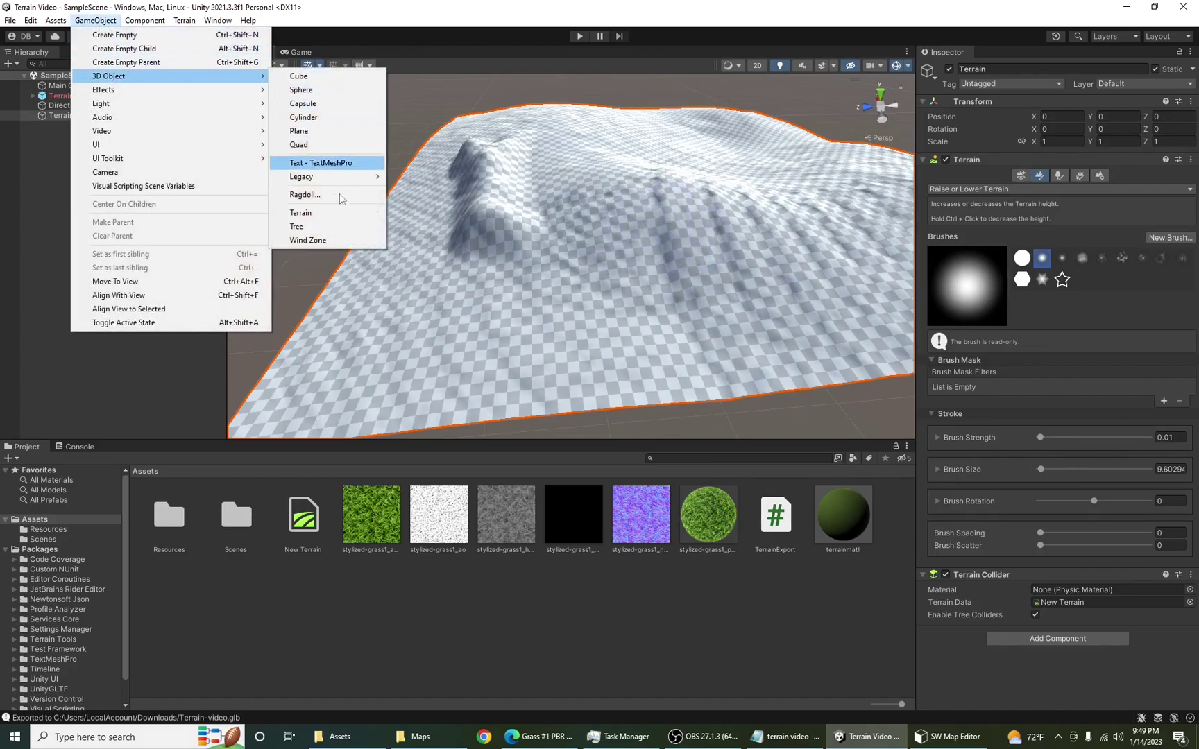
click(964, 683)
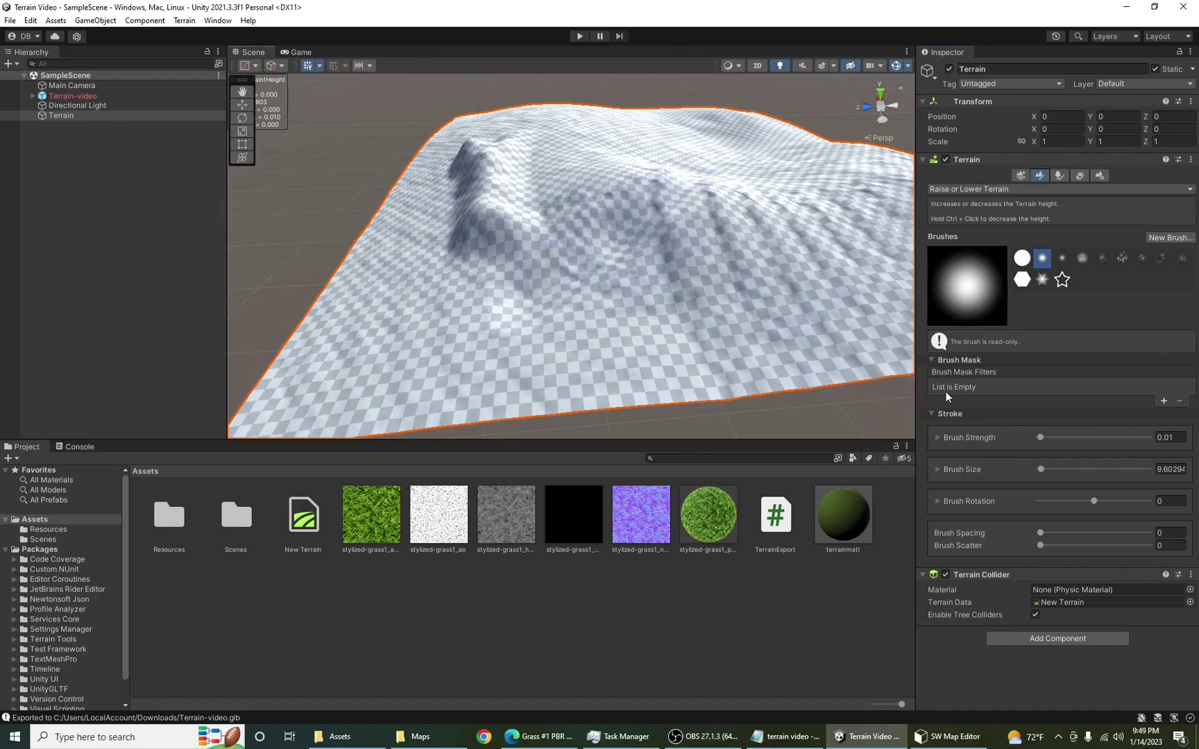
click(1045, 438)
click(1048, 470)
mouse_move(489, 347)
mouse_down()
mouse_move(730, 134)
mouse_move(511, 344)
mouse_move(738, 121)
mouse_move(621, 241)
mouse_up()
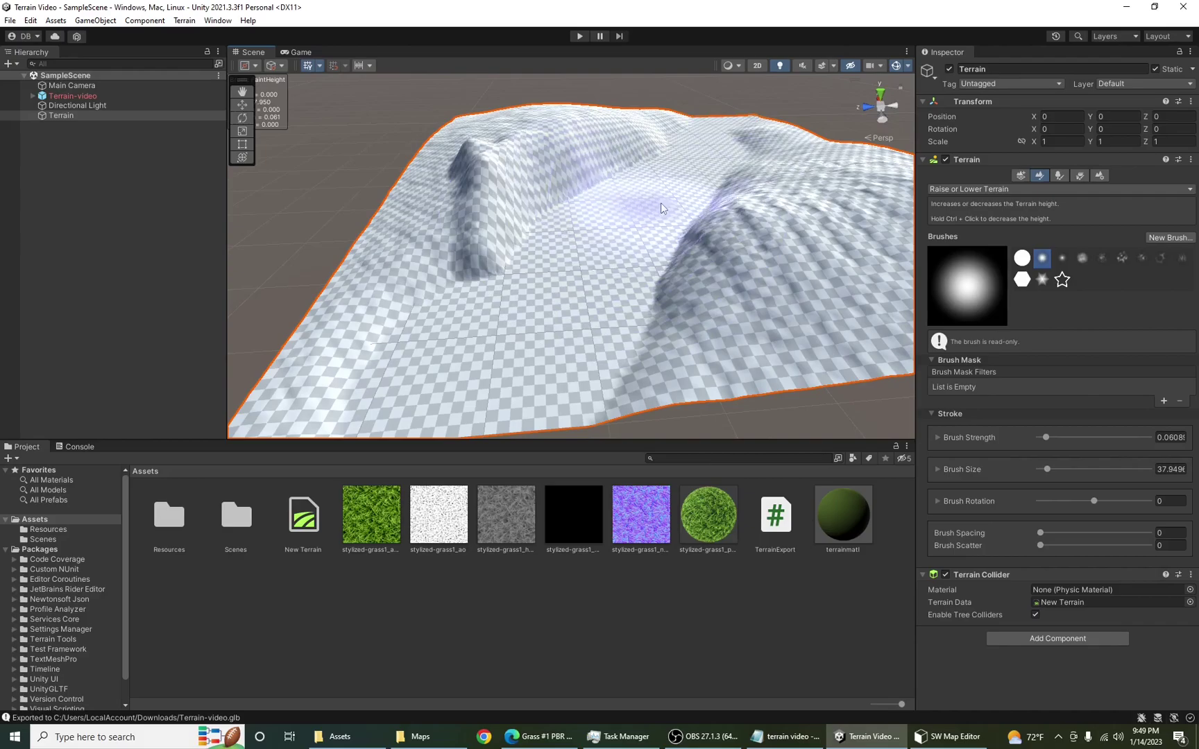
drag(1044, 438, 1041, 439)
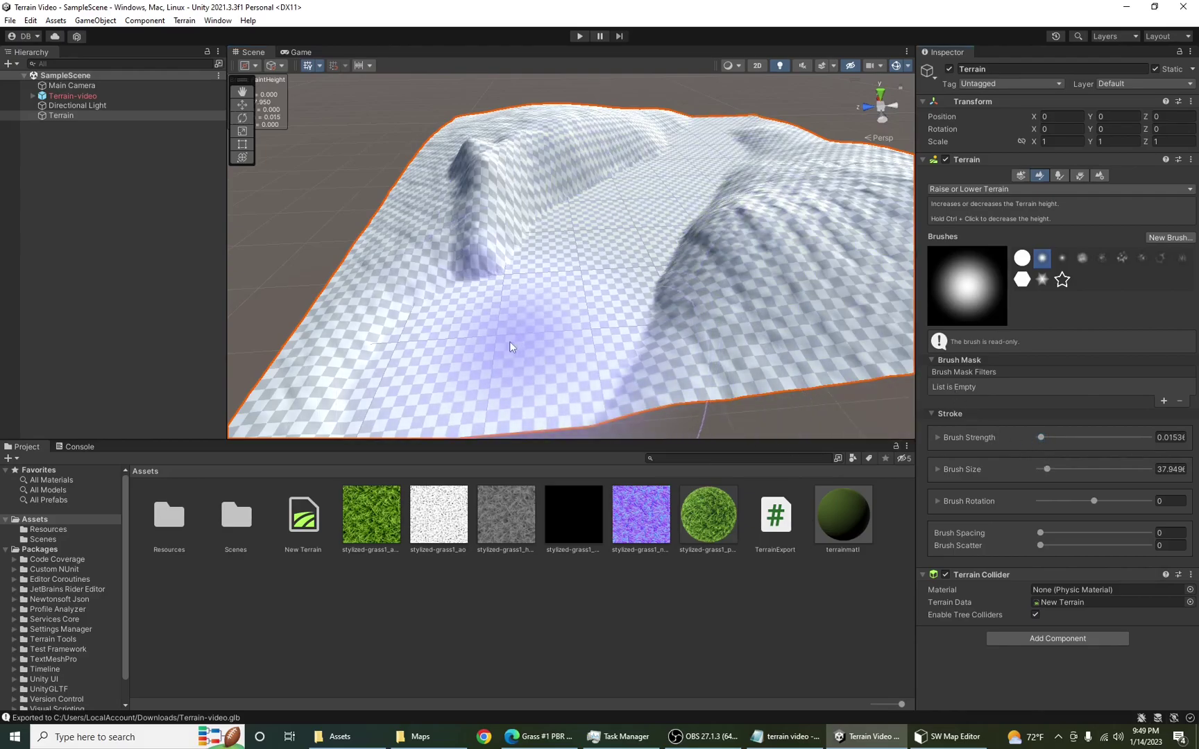
mouse_move(543, 277)
mouse_down()
mouse_move(498, 287)
mouse_move(617, 347)
mouse_move(686, 145)
mouse_move(574, 284)
mouse_move(565, 319)
mouse_move(771, 85)
mouse_up()
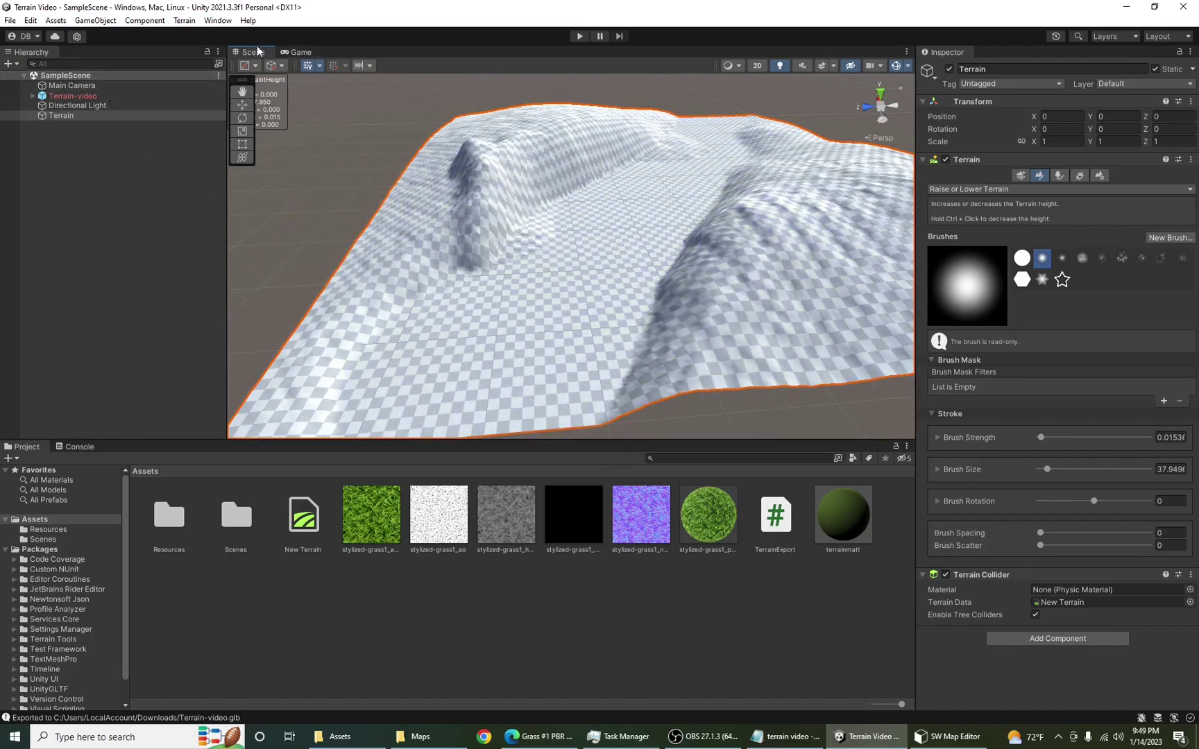
Step: Try to export the reshaped terrain at half resolution with triangles as Terrain.obj into the Terrain Video\Assets folder, using its copied path
click(185, 20)
click(197, 38)
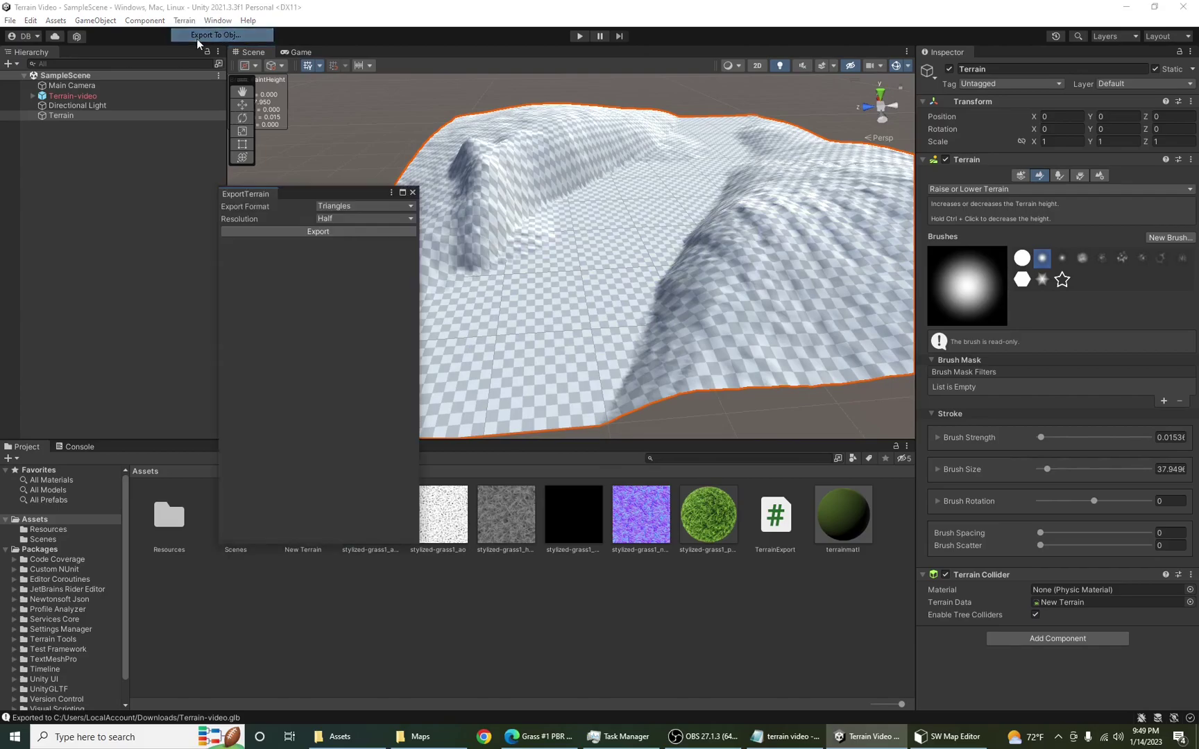
click(340, 233)
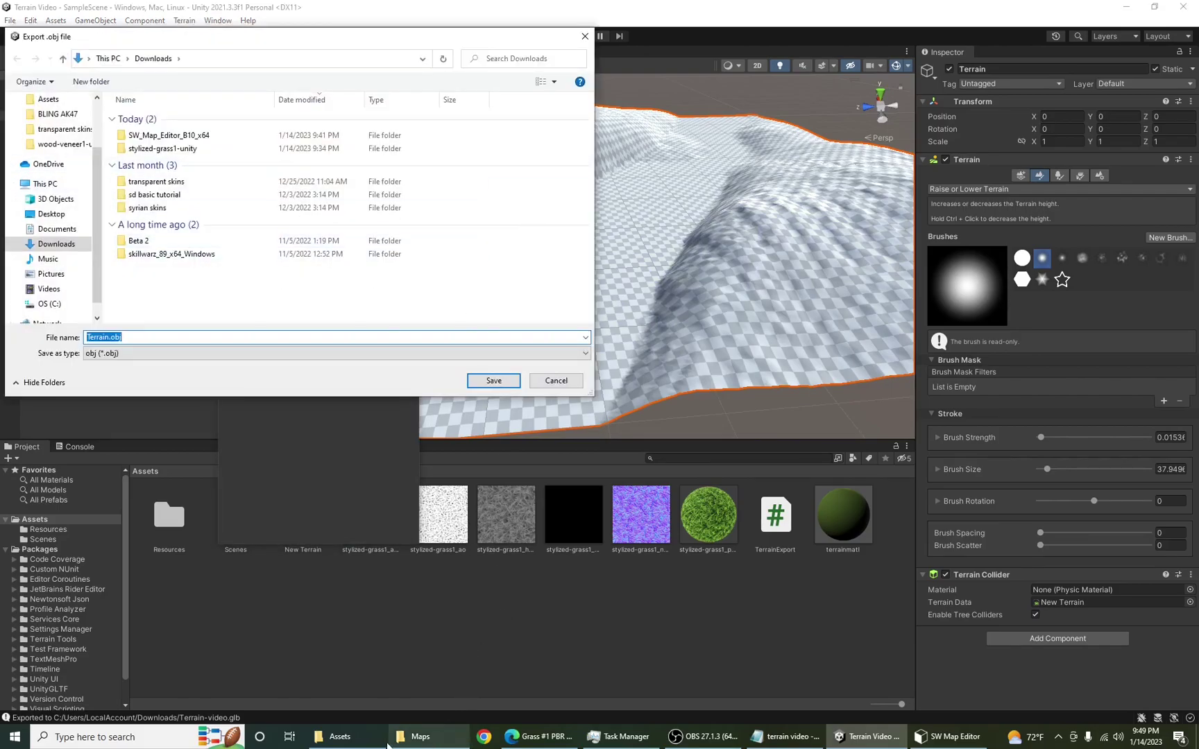
click(340, 737)
click(559, 333)
key(ctrl+c)
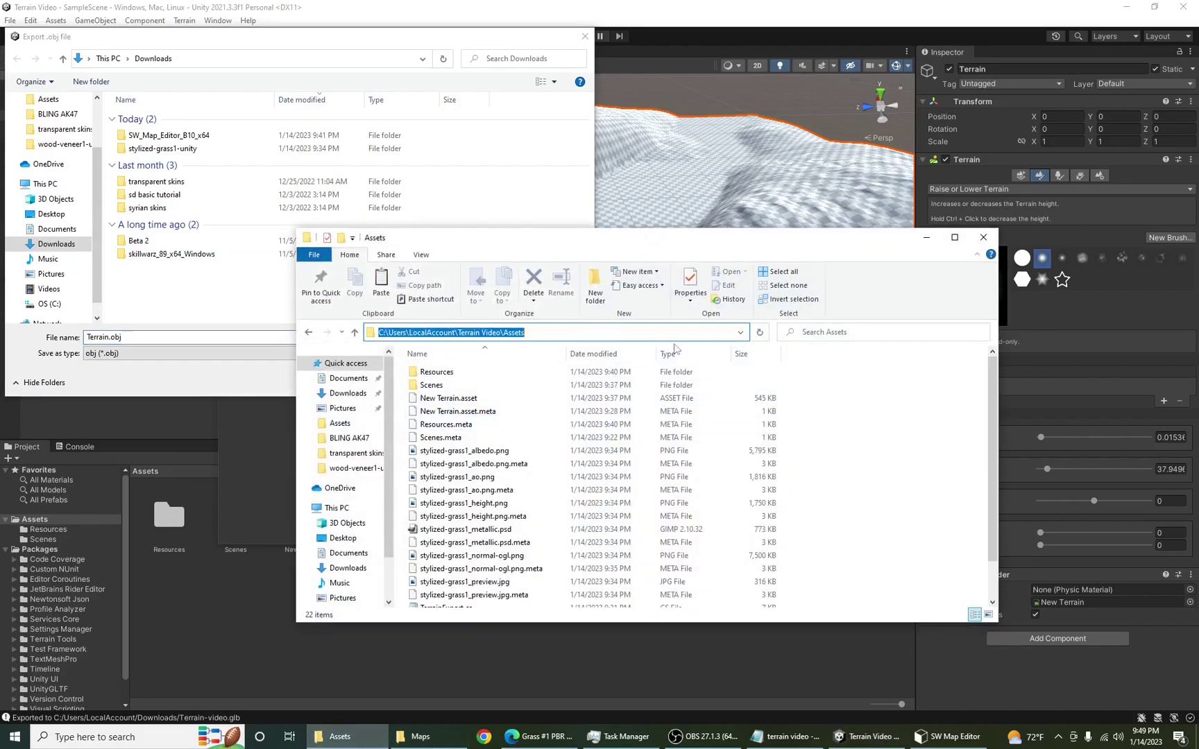
click(926, 238)
click(310, 62)
key(ctrl+v)
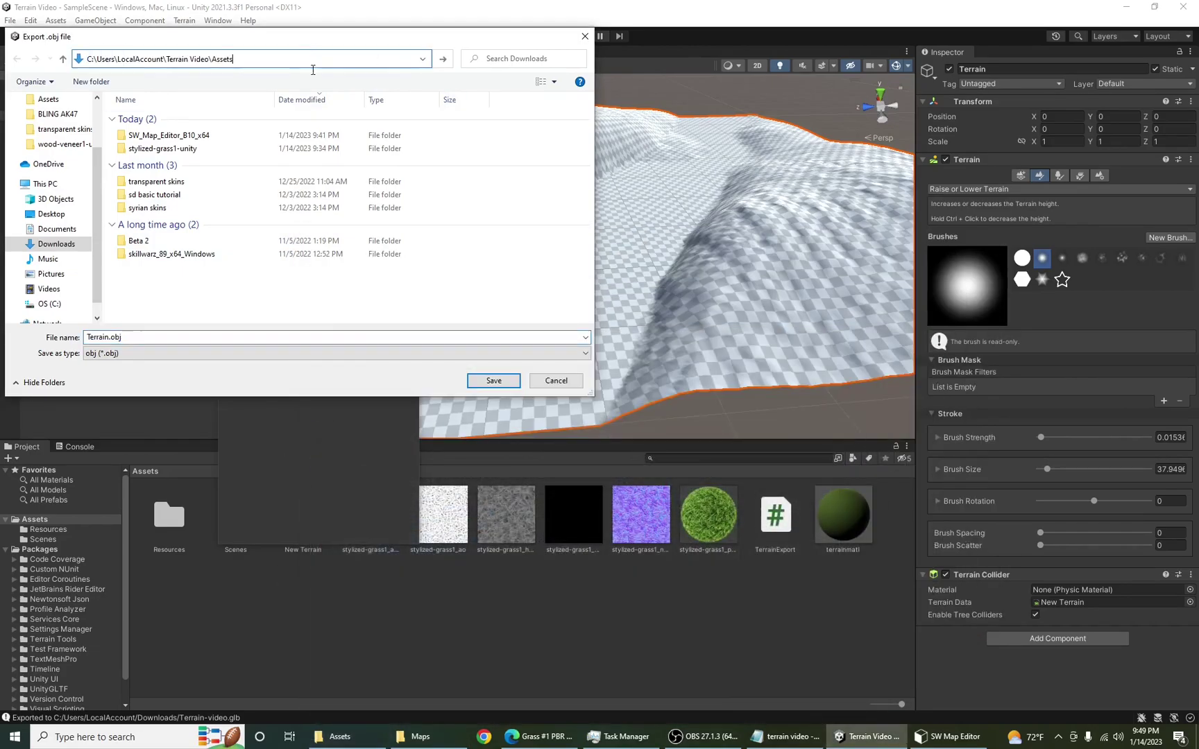
click(489, 382)
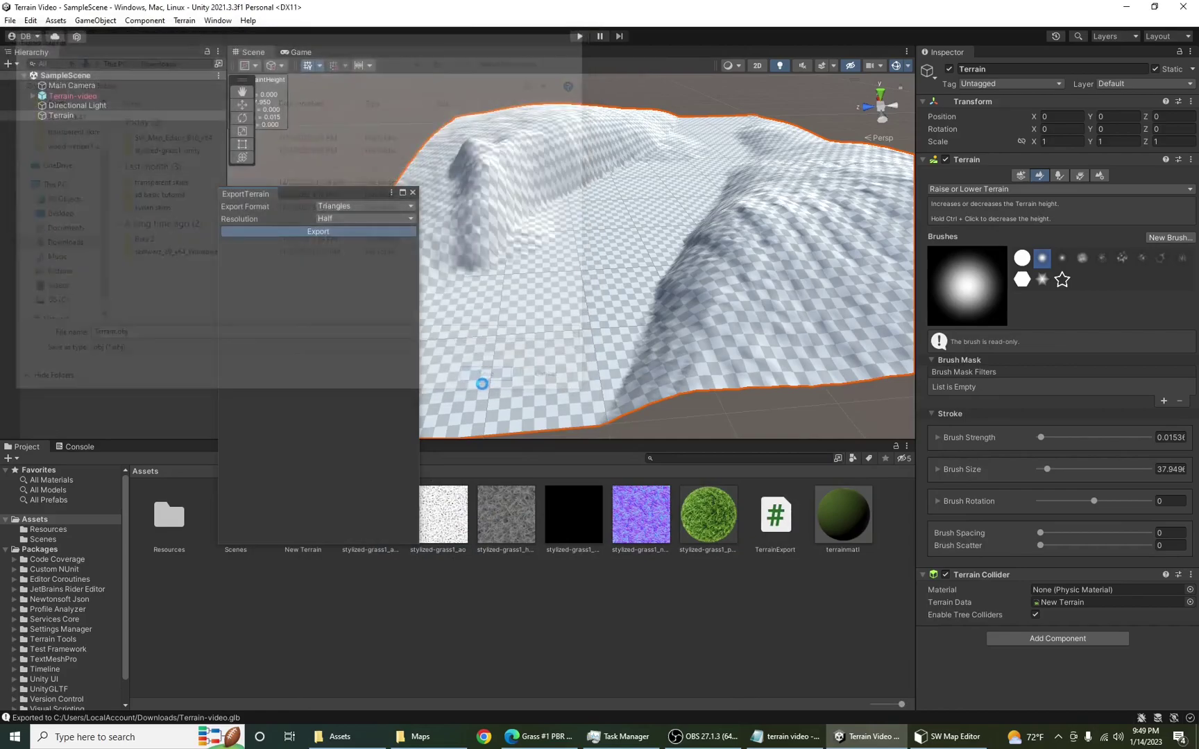
Step: Check the Terrain Video\Assets folder in File Explorer for the exported Terrain.obj and minimize the folder window
click(680, 632)
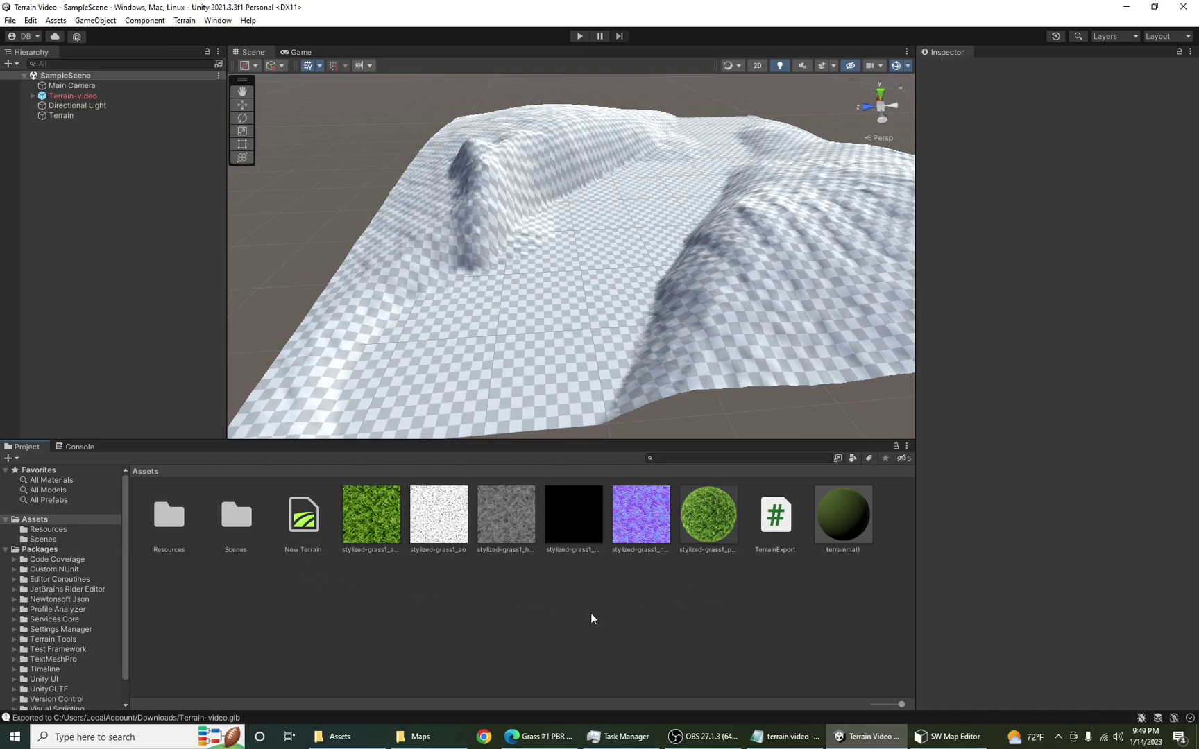
click(340, 736)
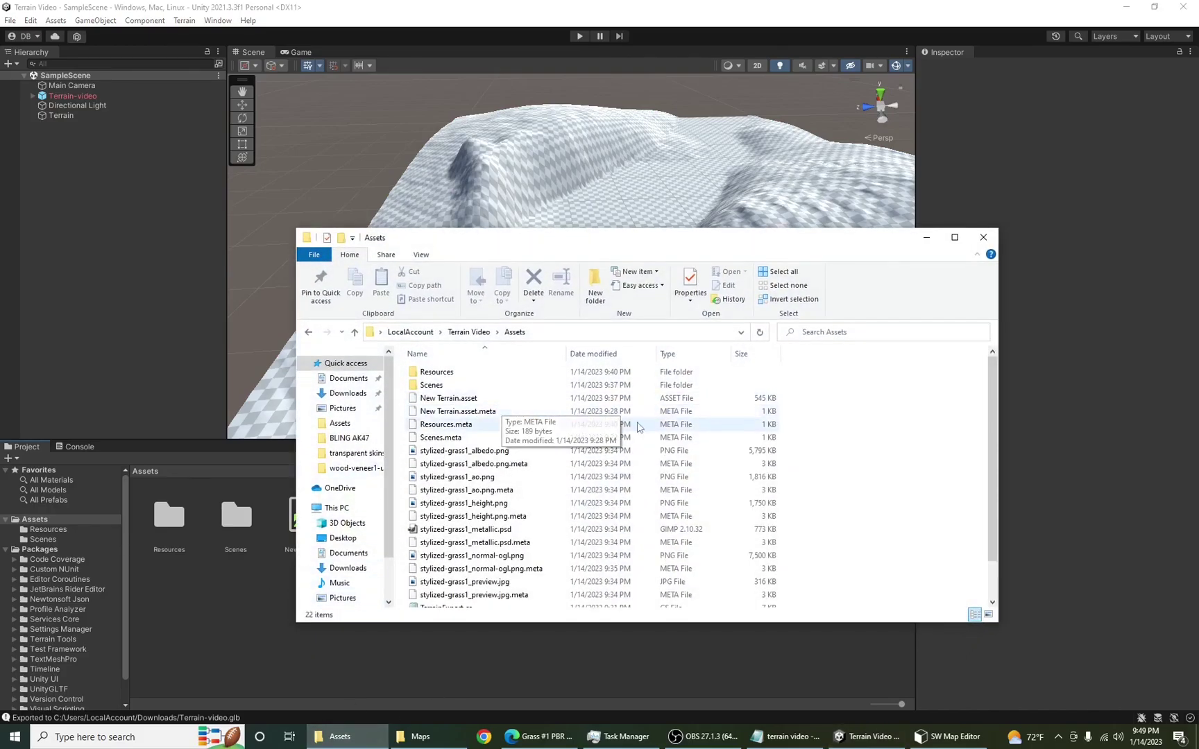
scroll(603, 463, down, 2)
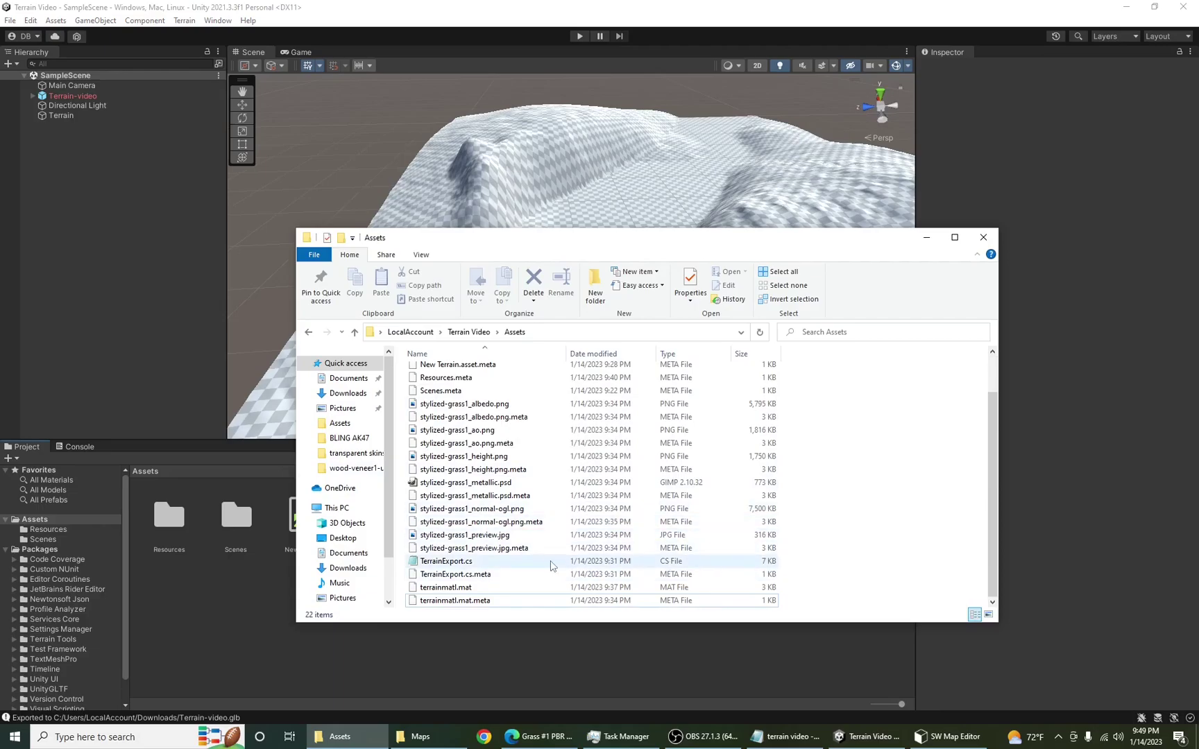
scroll(551, 565, up, 3)
click(926, 238)
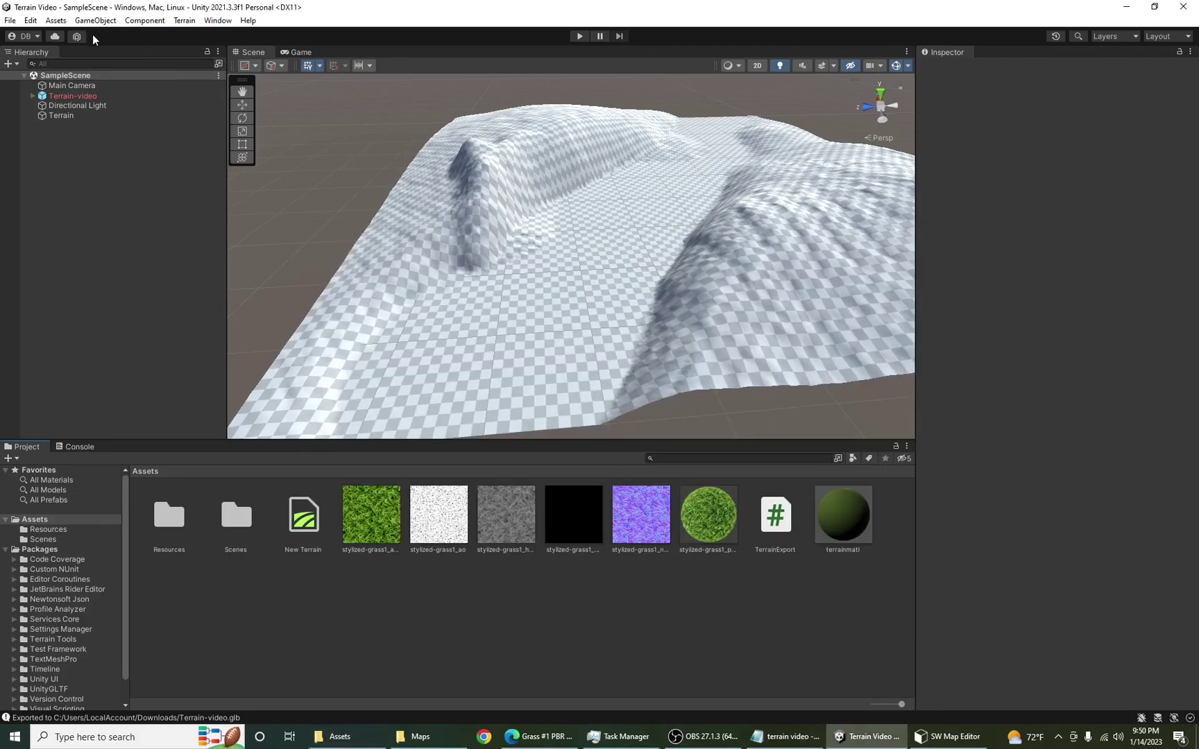
Step: Delete the broken Terrain-video object from the scene hierarchy
click(88, 97)
key(Delete)
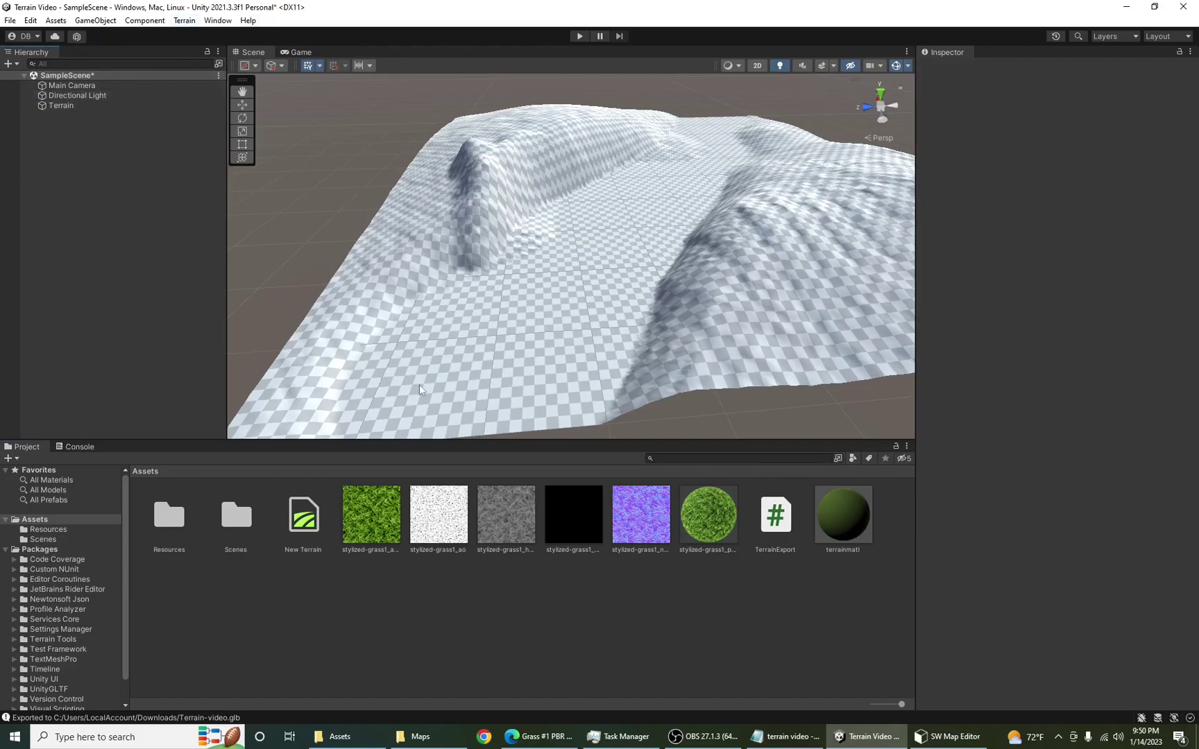
Step: Open the OBJ exporter with the New Terrain asset selected and set the export resolution to Eighth
click(452, 354)
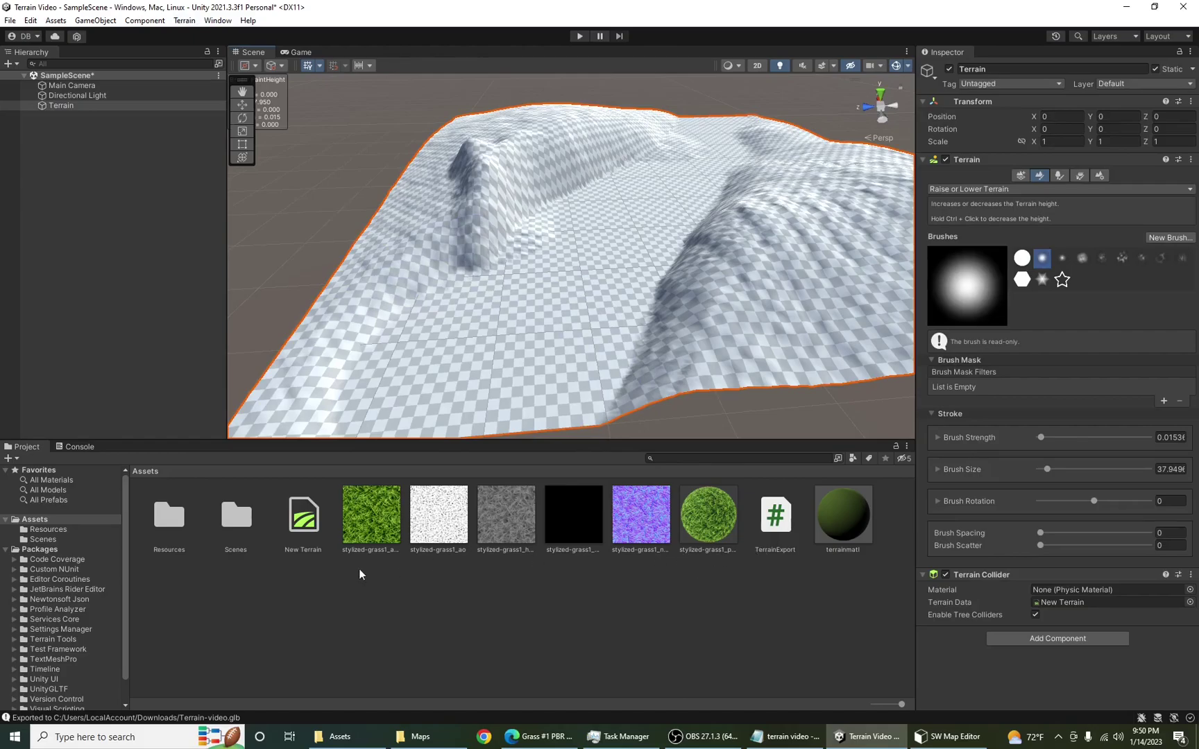
click(303, 516)
click(184, 20)
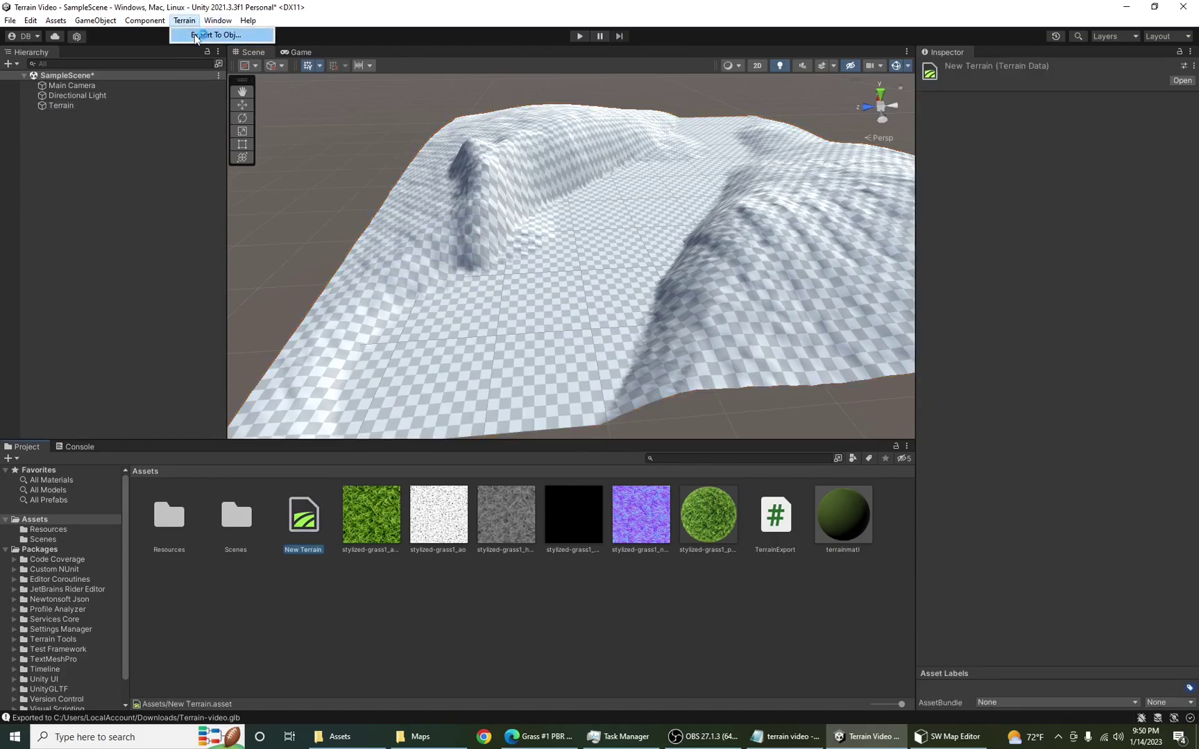
click(217, 34)
click(347, 218)
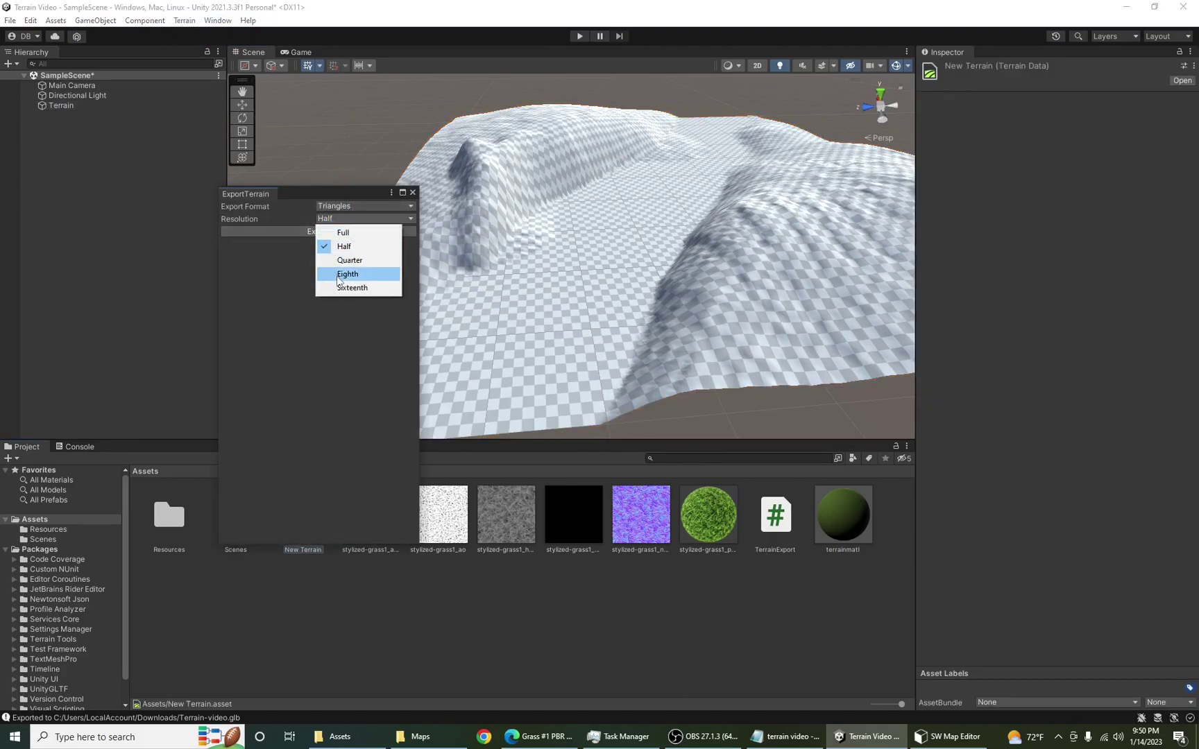
click(347, 272)
Step: Export the terrain as myTerrain.obj into the Terrain Video\Assets folder, using the copied folder path
click(334, 234)
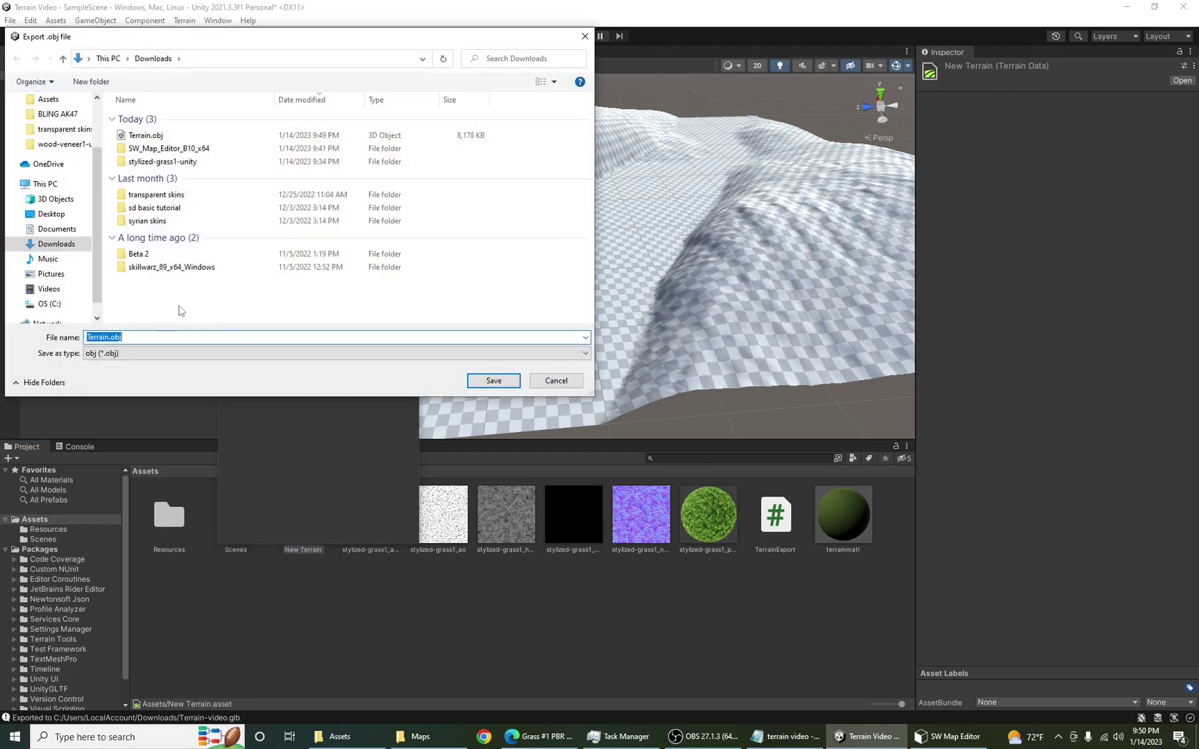
click(210, 58)
key(ctrl+v)
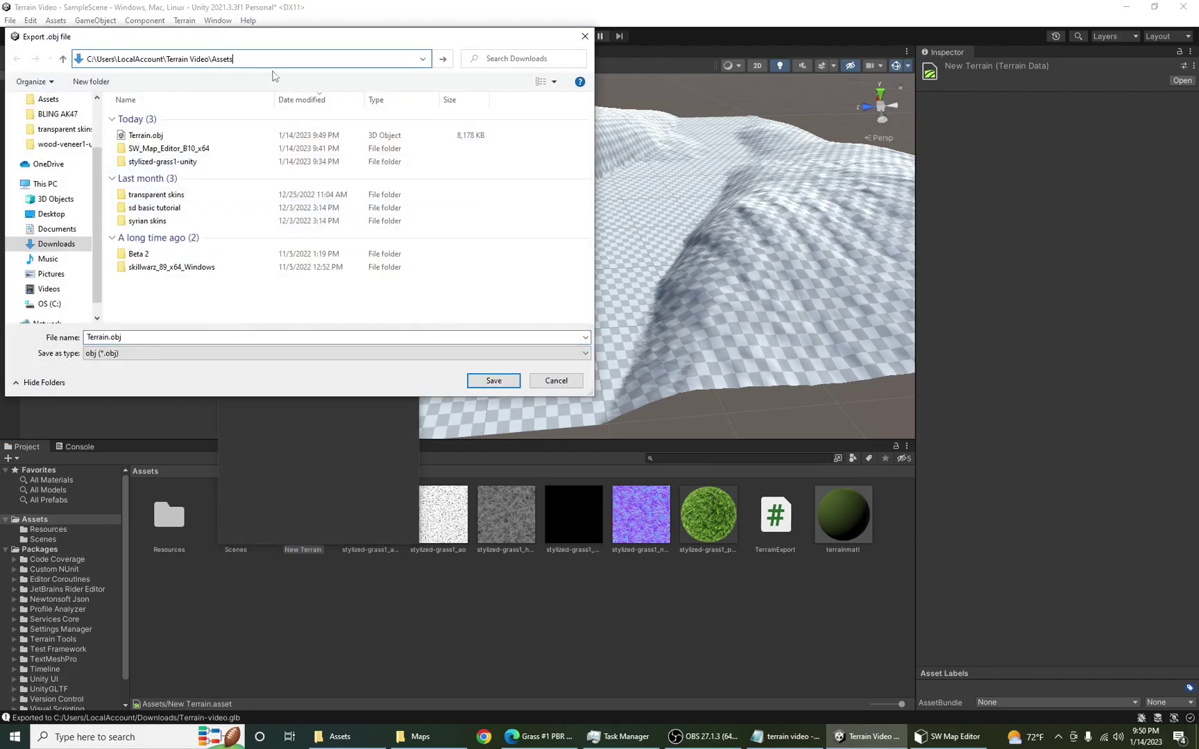
key(Return)
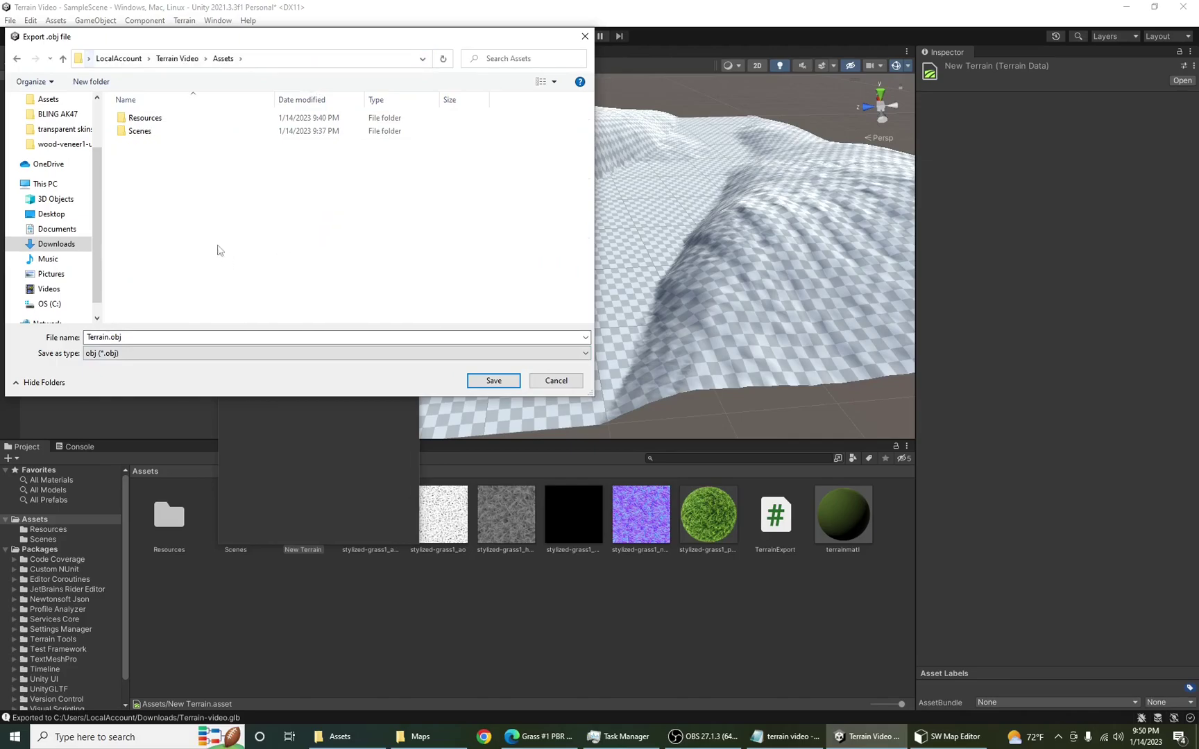
click(120, 338)
click(109, 339)
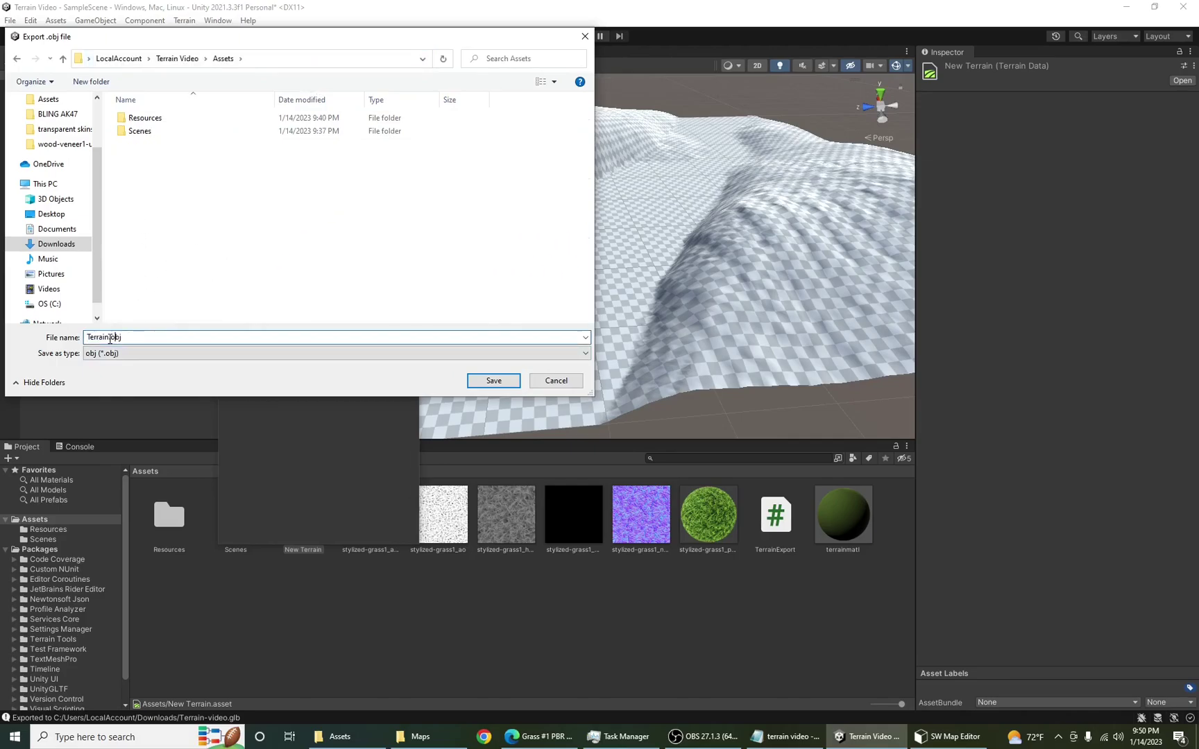
key(Home)
text(my)
click(493, 381)
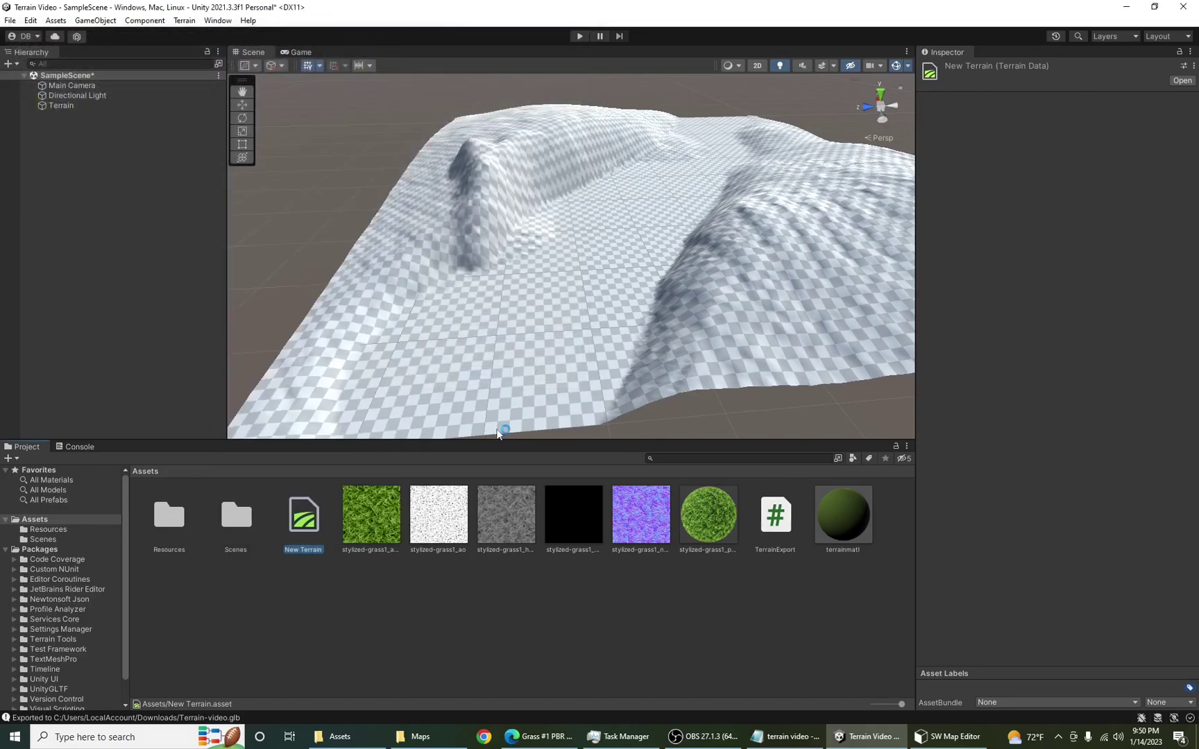
click(645, 621)
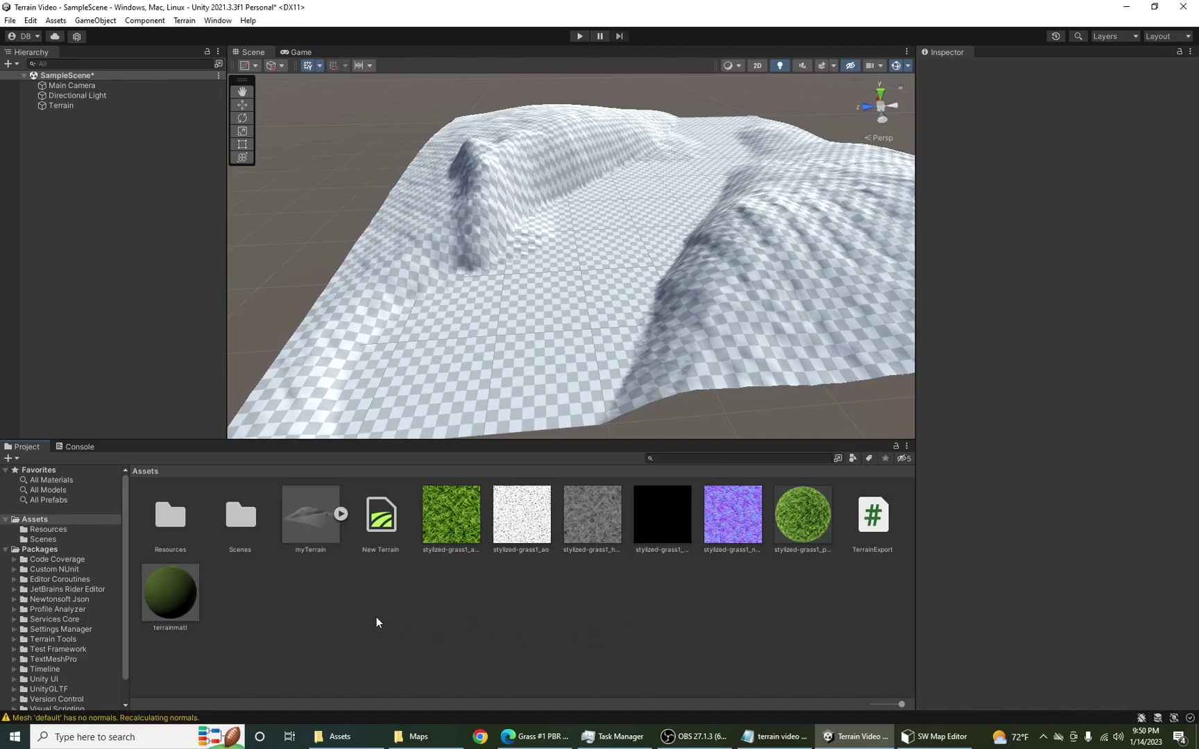
Step: Hide the original Terrain object in the scene and place the myTerrain model asset in the scene
click(301, 540)
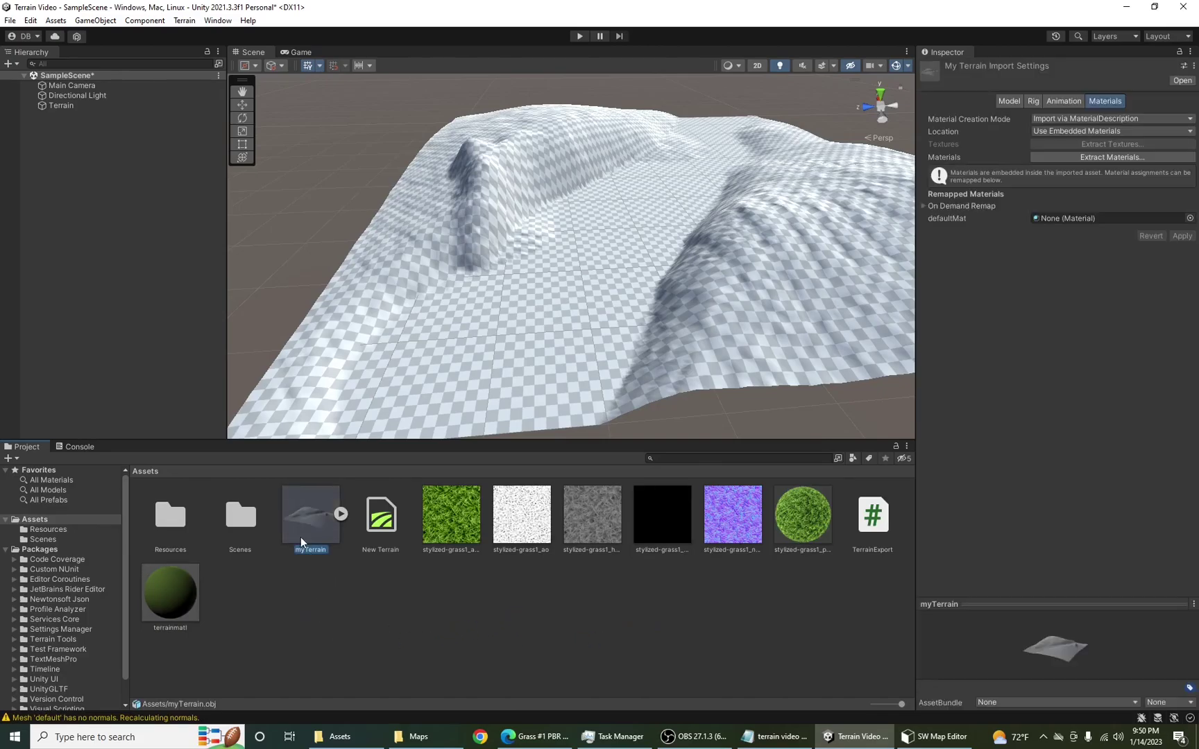
click(5, 106)
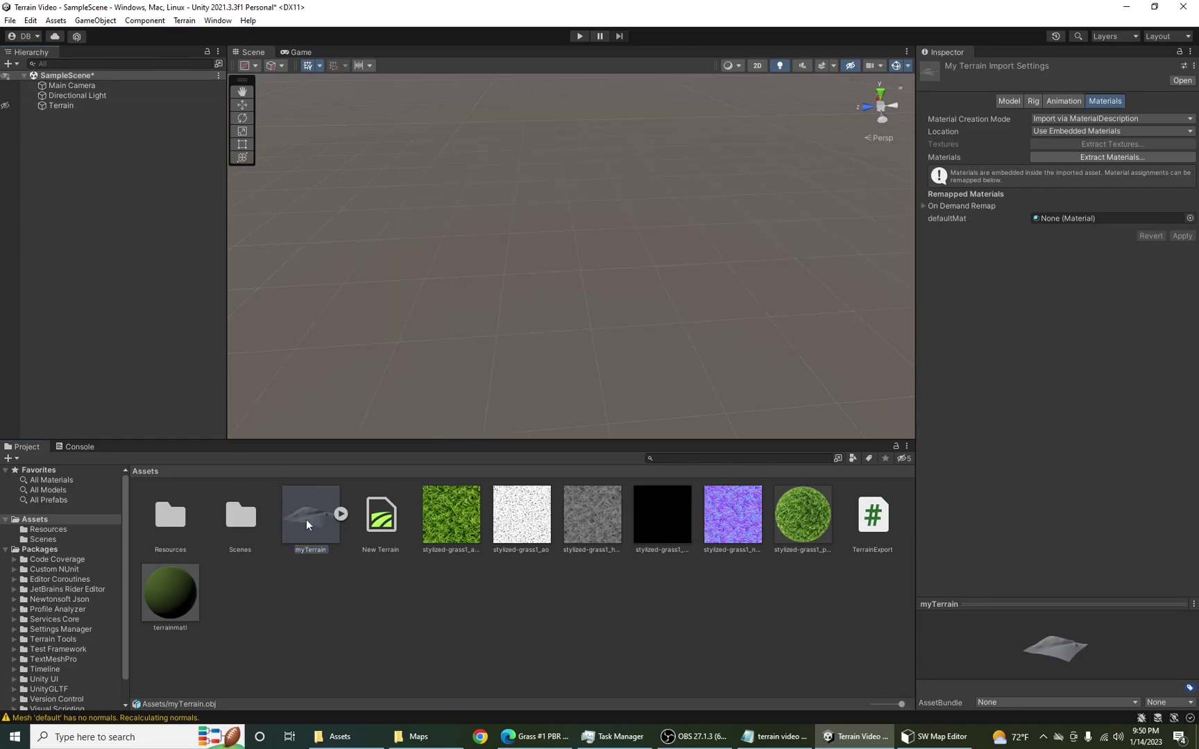
drag(306, 520, 566, 184)
right_drag(446, 394, 451, 344)
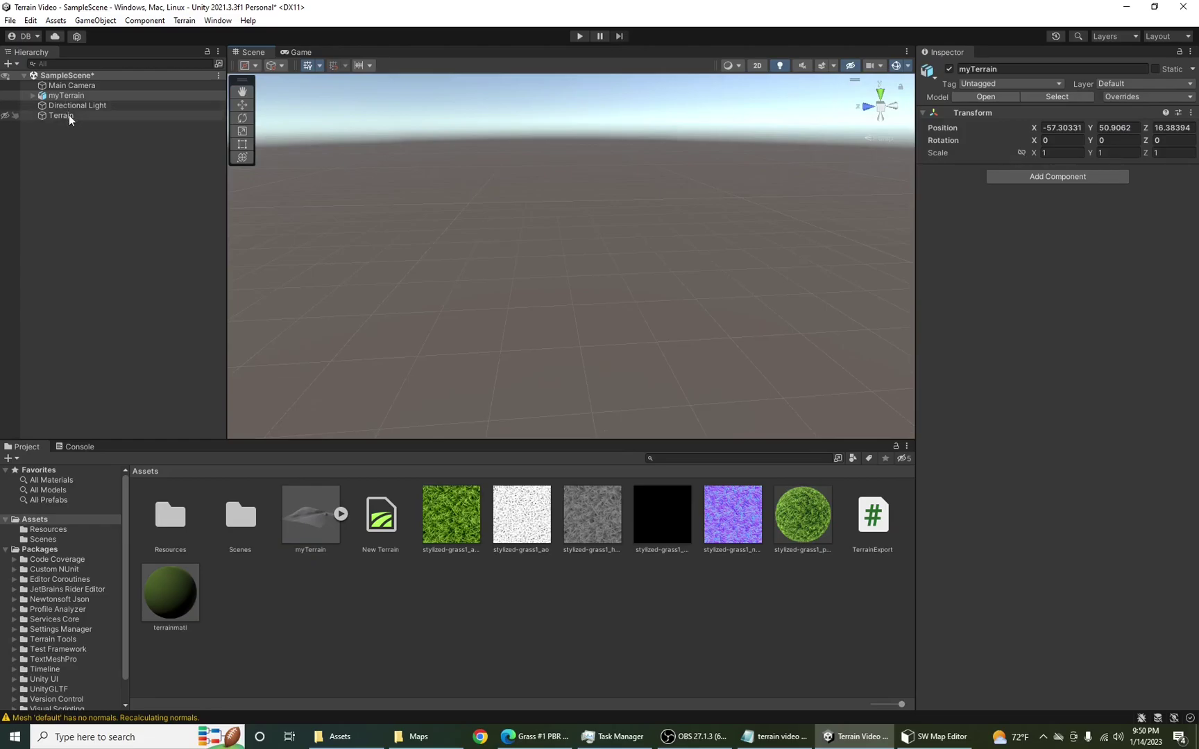
Step: Set the myTerrain object's position to 0, 0, 0
click(1079, 128)
text(0)
key(Tab)
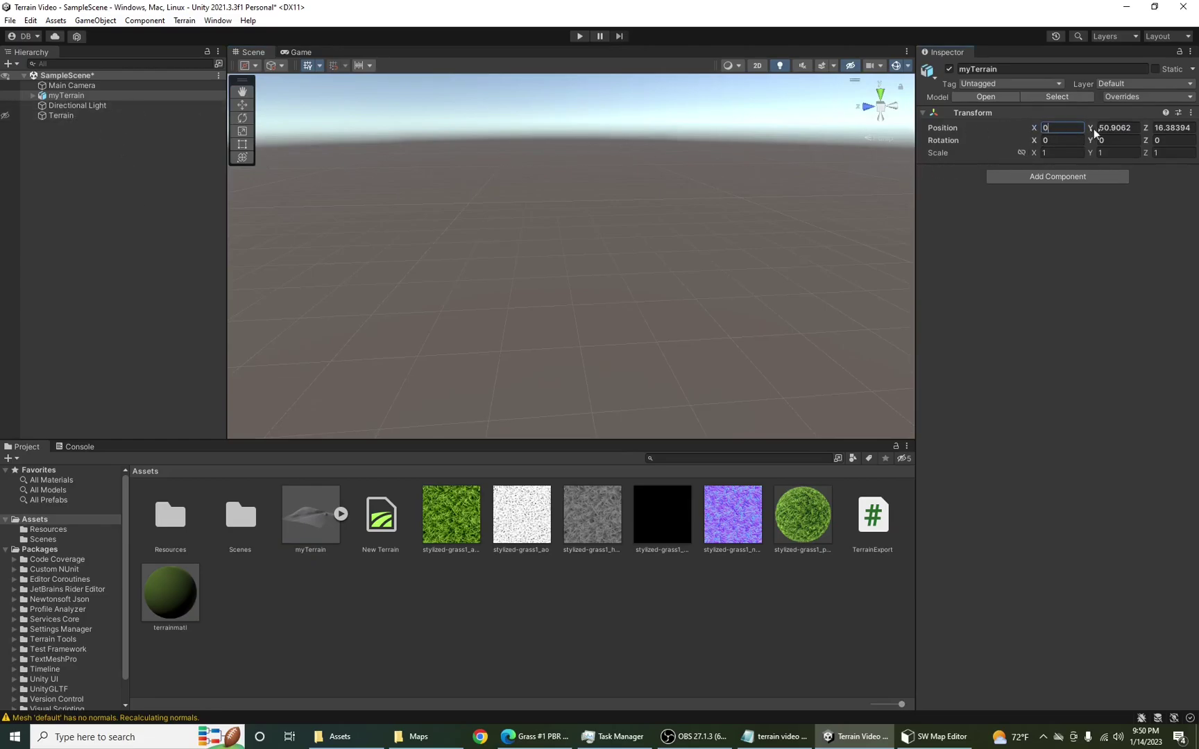
text(0)
key(Tab)
text(0)
mouse_move(694, 318)
right_down()
mouse_move(755, 355)
mouse_move(712, 316)
right_up()
click(715, 325)
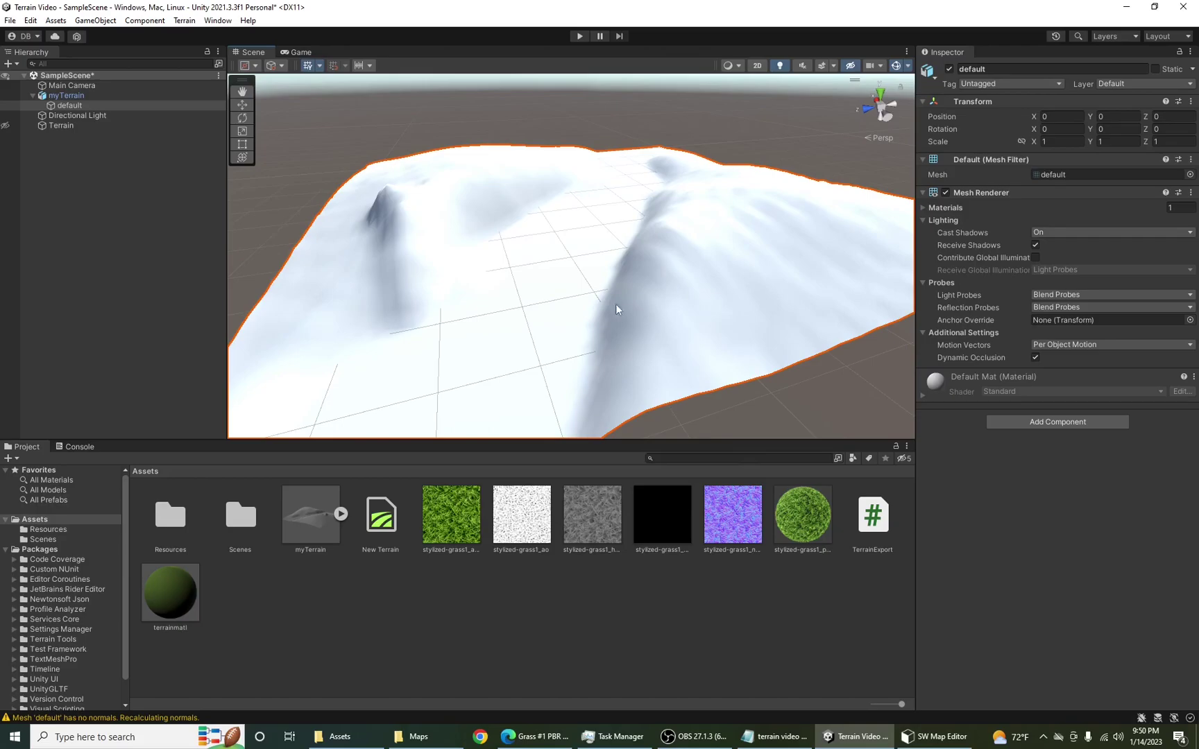
Step: Remap the myTerrain asset's defaultMat to the terrainmatl material and apply the import settings
click(315, 534)
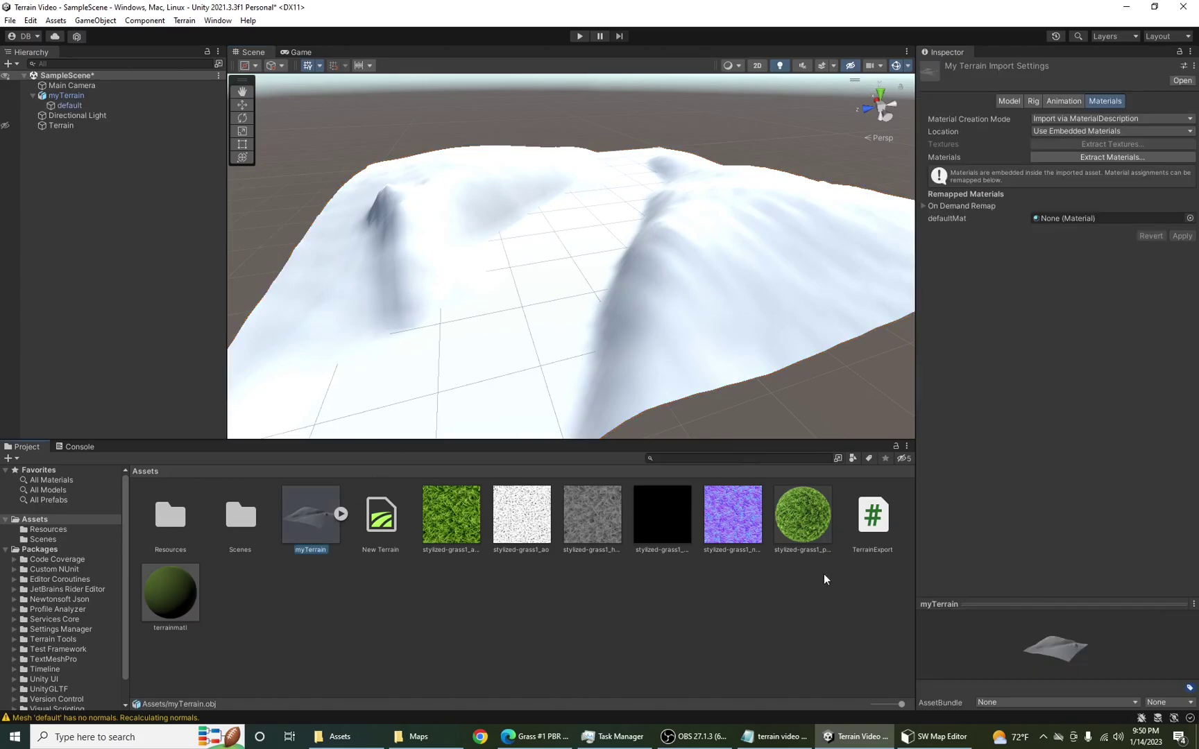
drag(809, 532, 784, 617)
drag(800, 522, 1135, 218)
click(1190, 218)
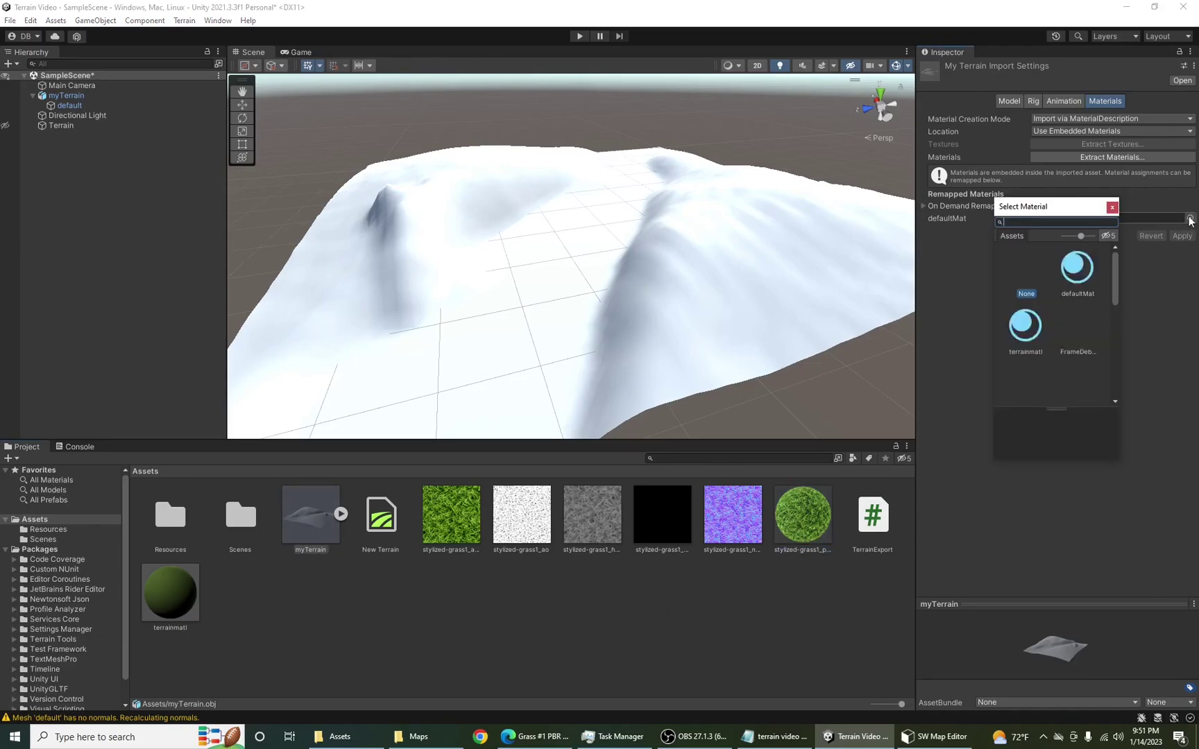
click(1034, 344)
double_click(1033, 331)
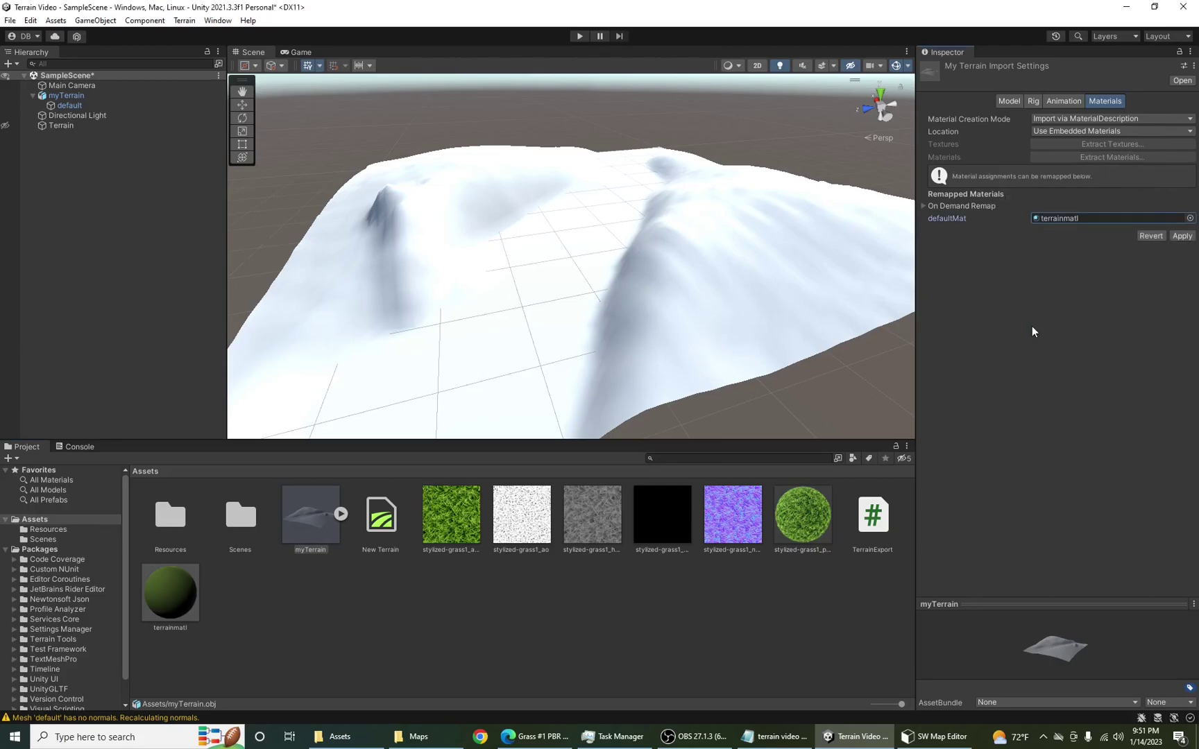
click(795, 596)
click(603, 399)
click(783, 388)
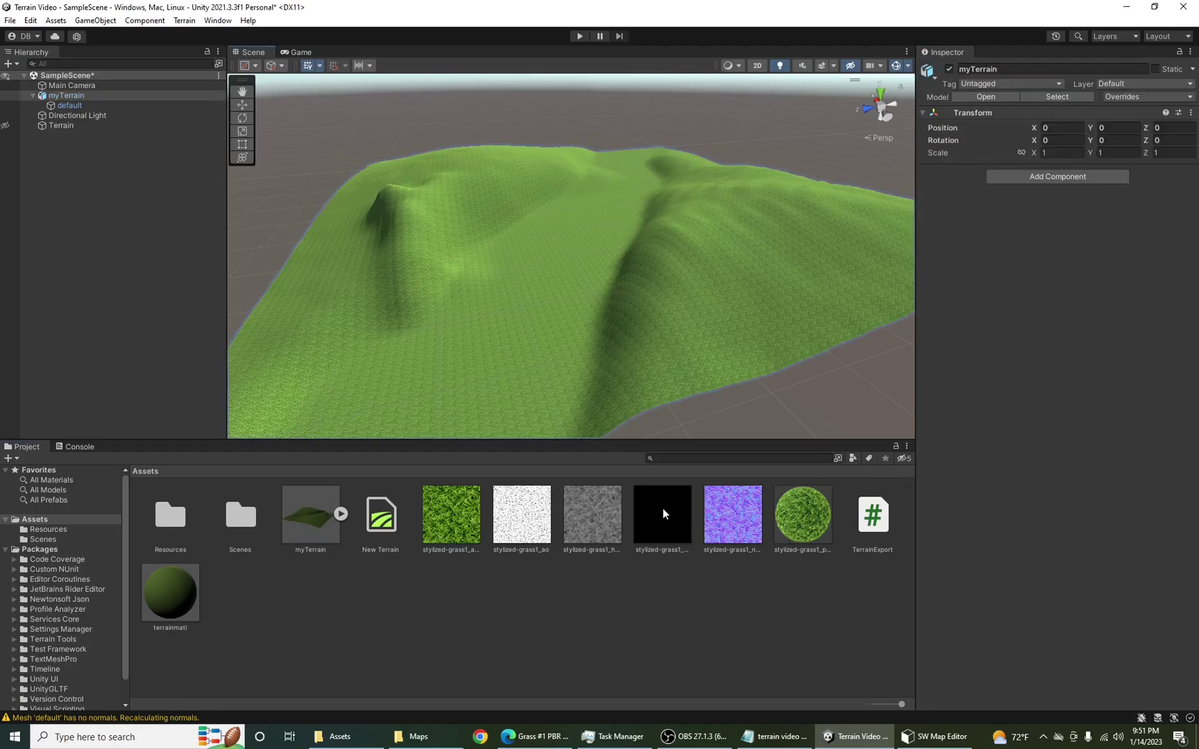
click(310, 517)
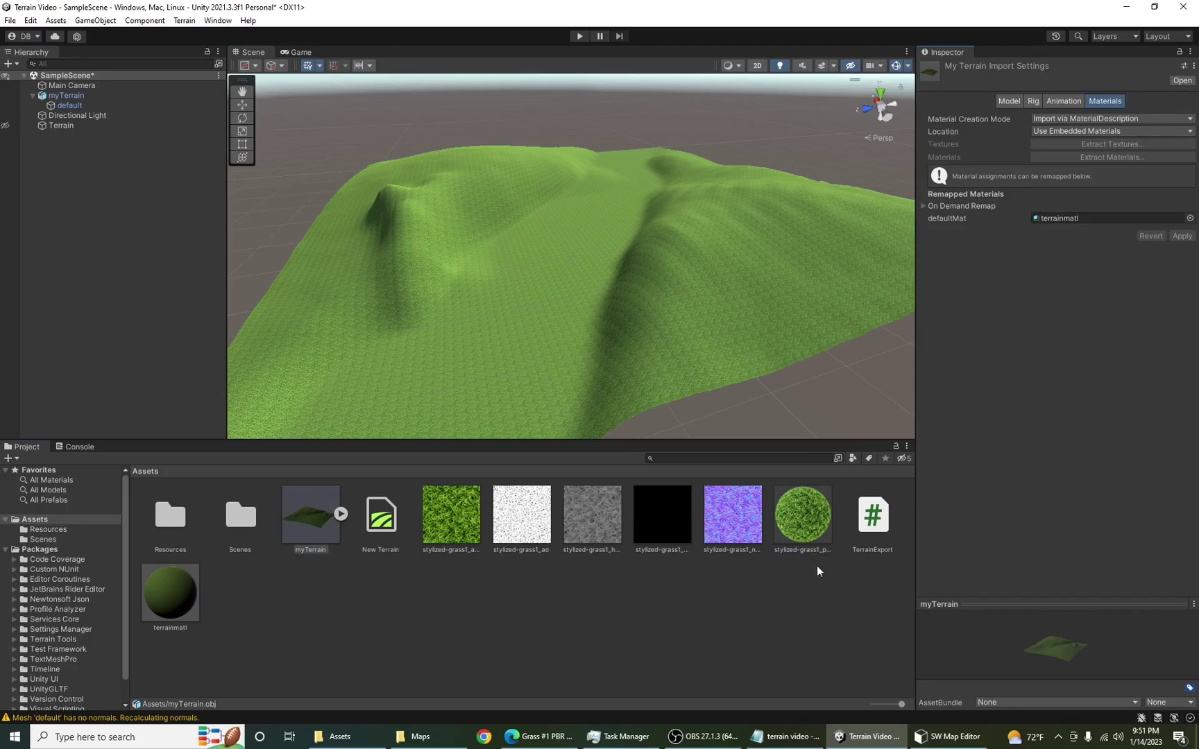
click(517, 601)
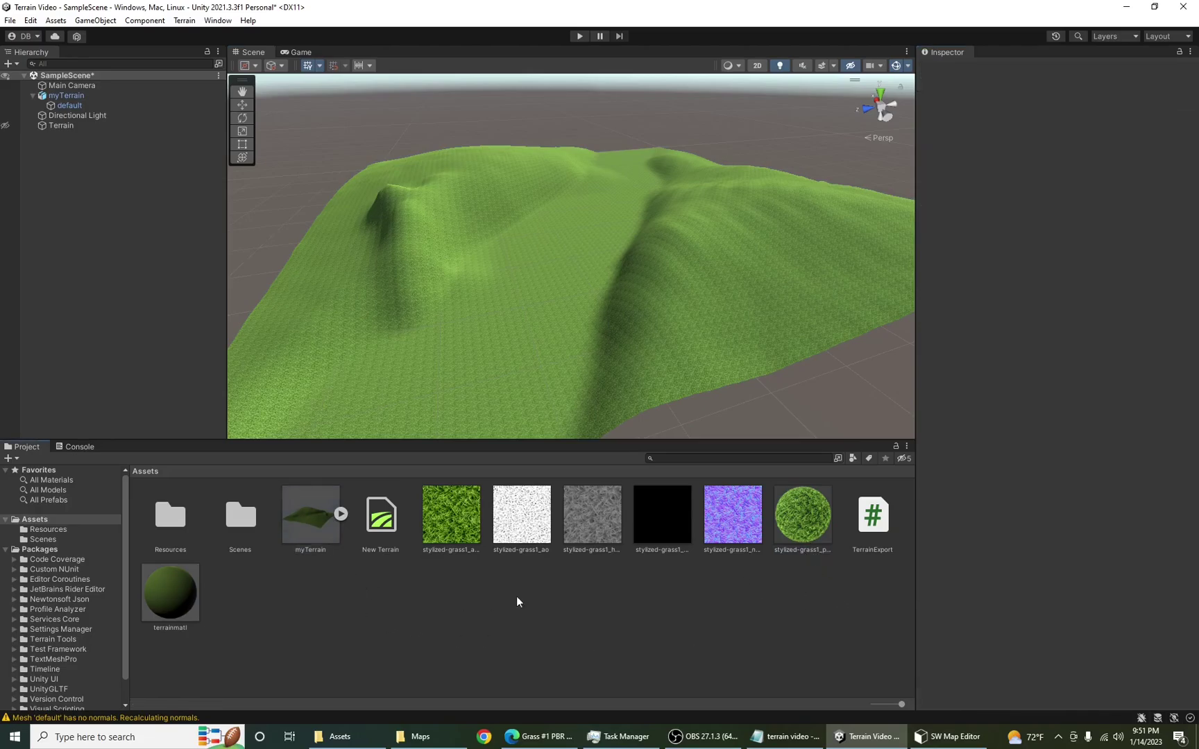
click(651, 402)
click(312, 517)
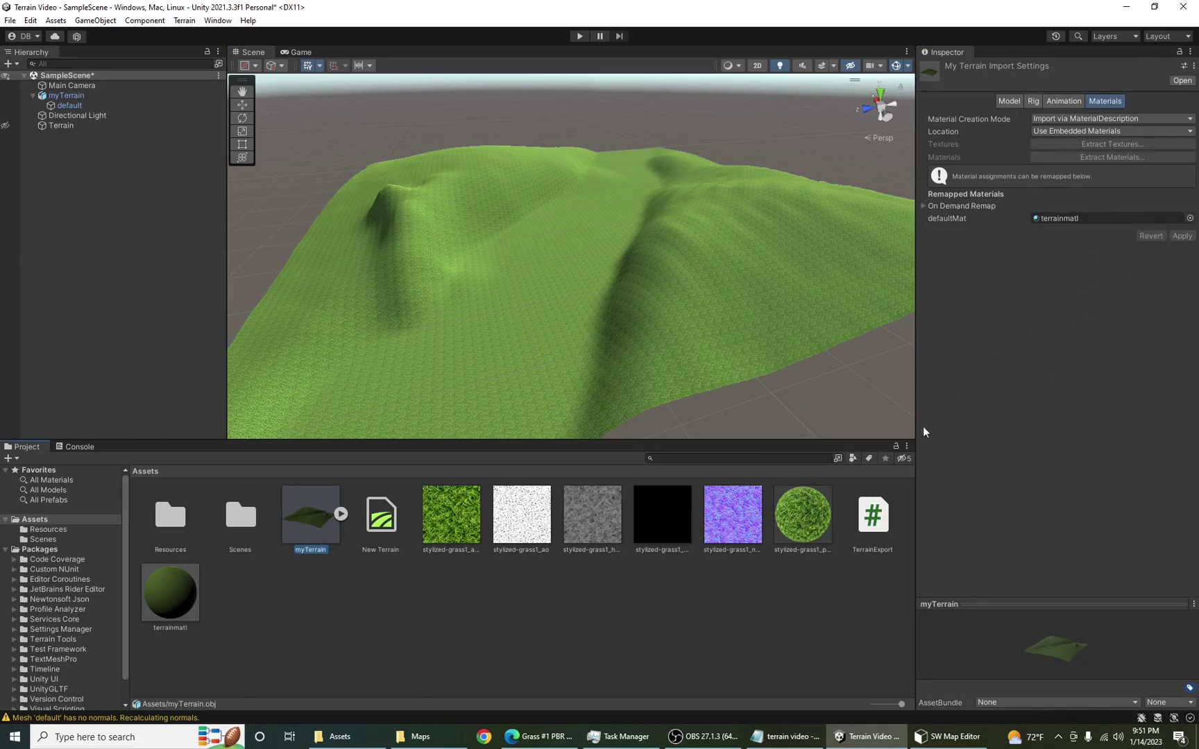
click(732, 325)
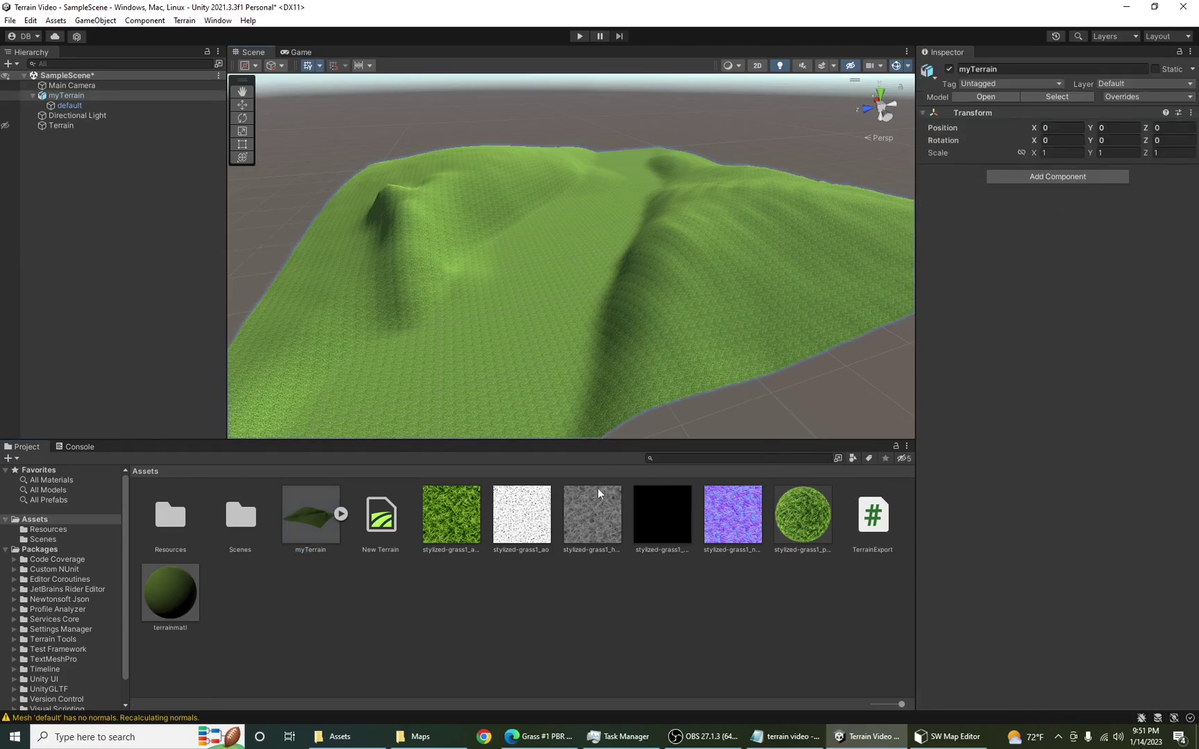
Step: Export the myTerrain asset as a GLB with UnityGLTF into the Documents\Skillwarz\Models folder
click(312, 522)
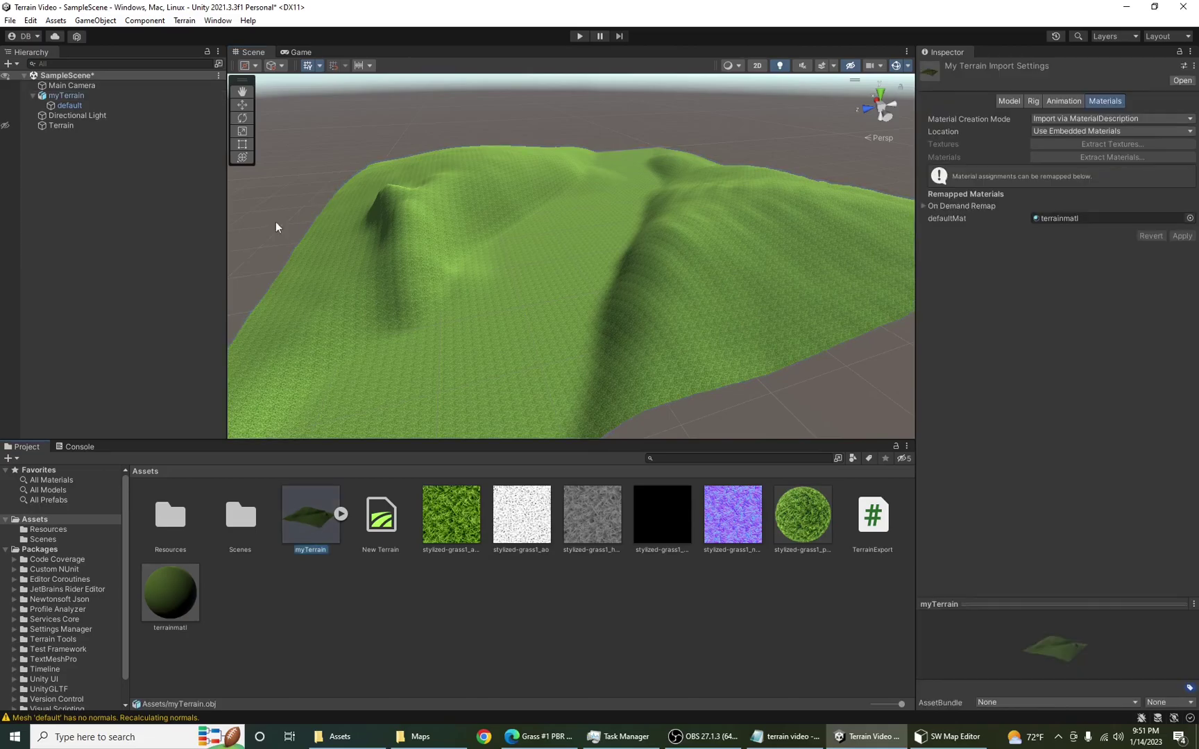
click(218, 21)
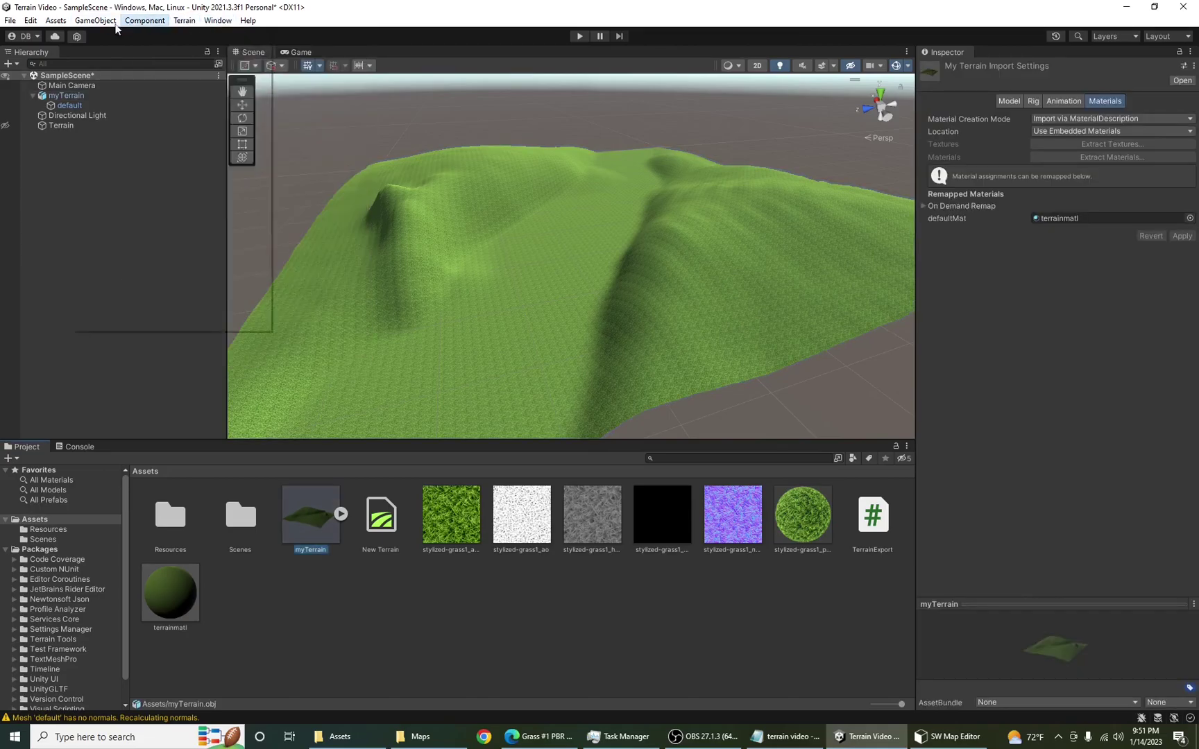
mouse_move(50, 26)
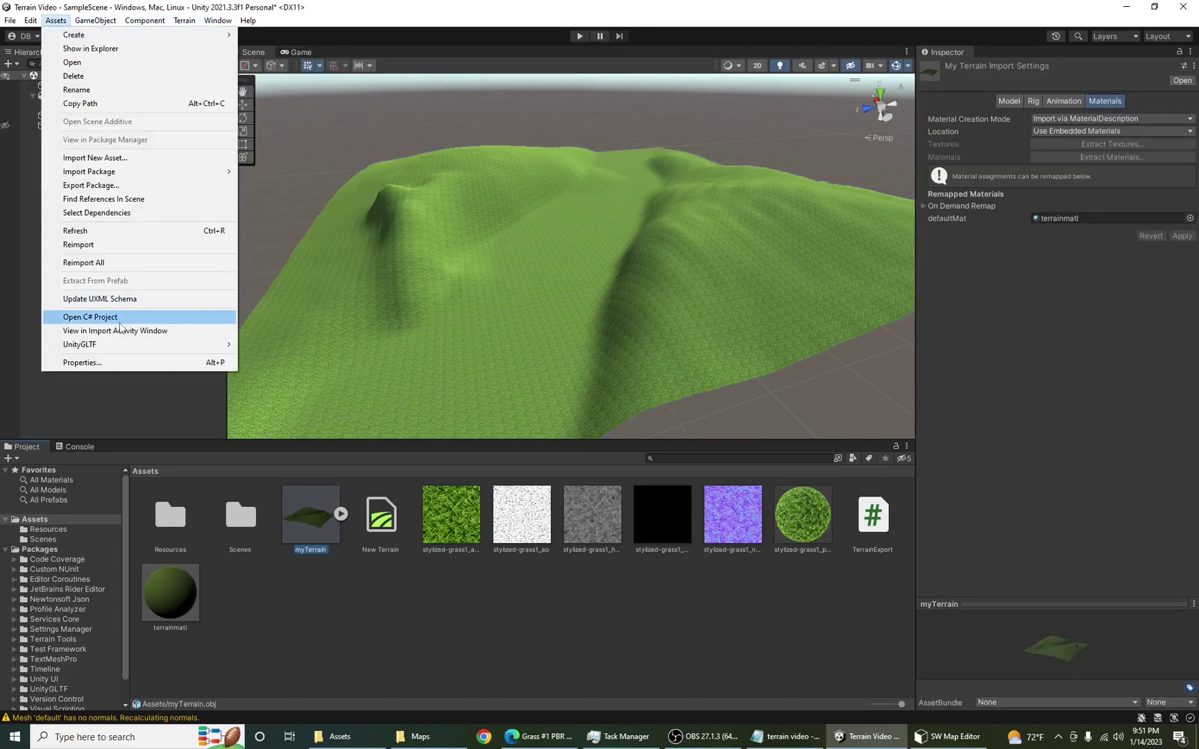
mouse_move(163, 345)
click(310, 360)
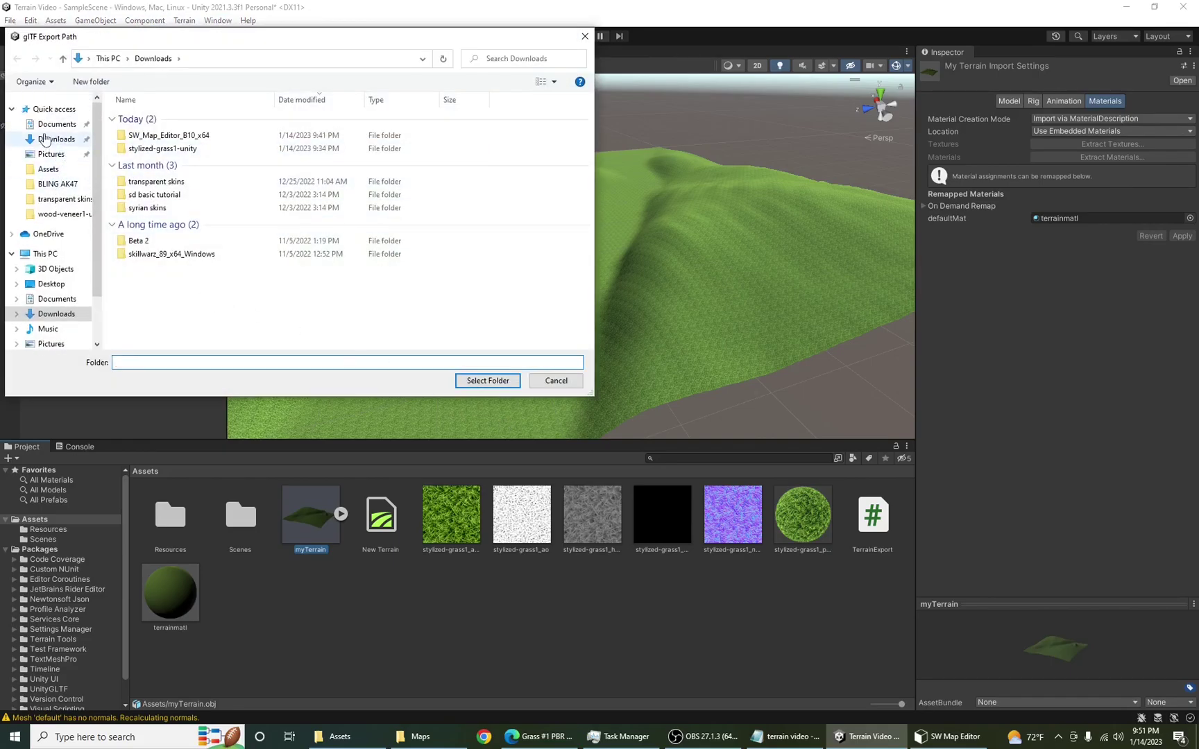
click(69, 298)
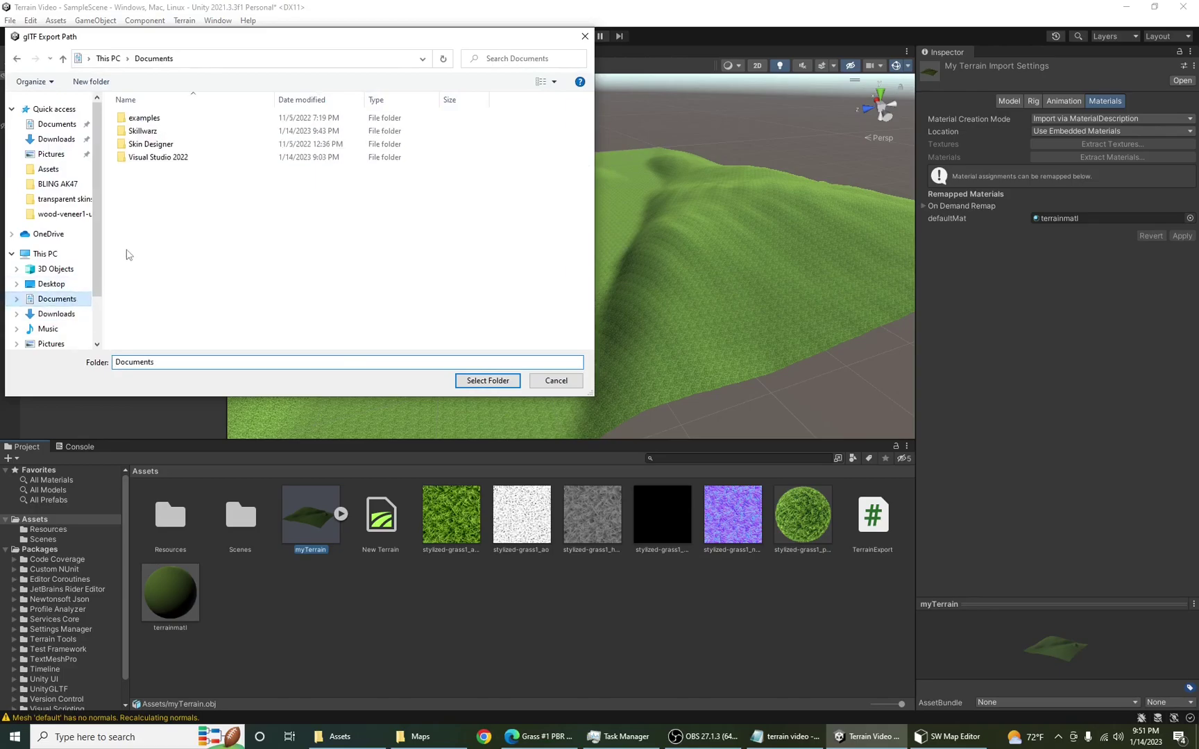
double_click(148, 132)
click(153, 144)
double_click(152, 145)
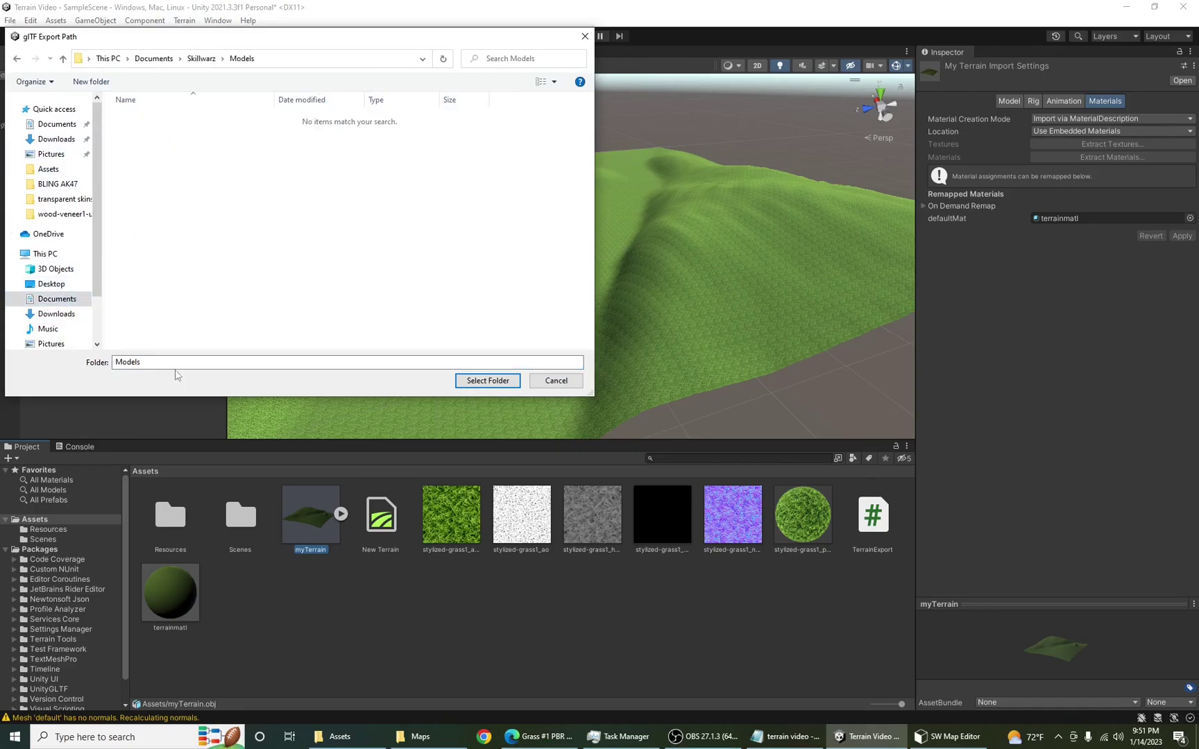
click(487, 380)
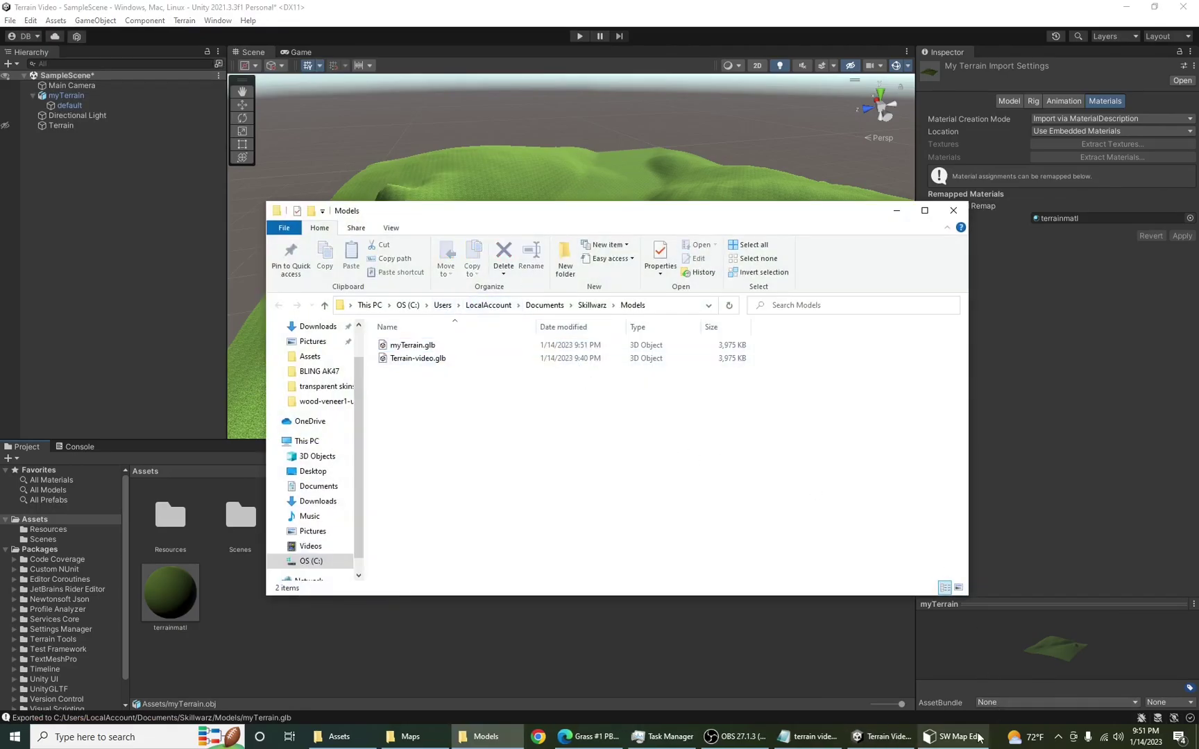
Step: Switch to SW Map Editor, select all the red and blue soldier spawns together, and raise them high above the ground
click(954, 736)
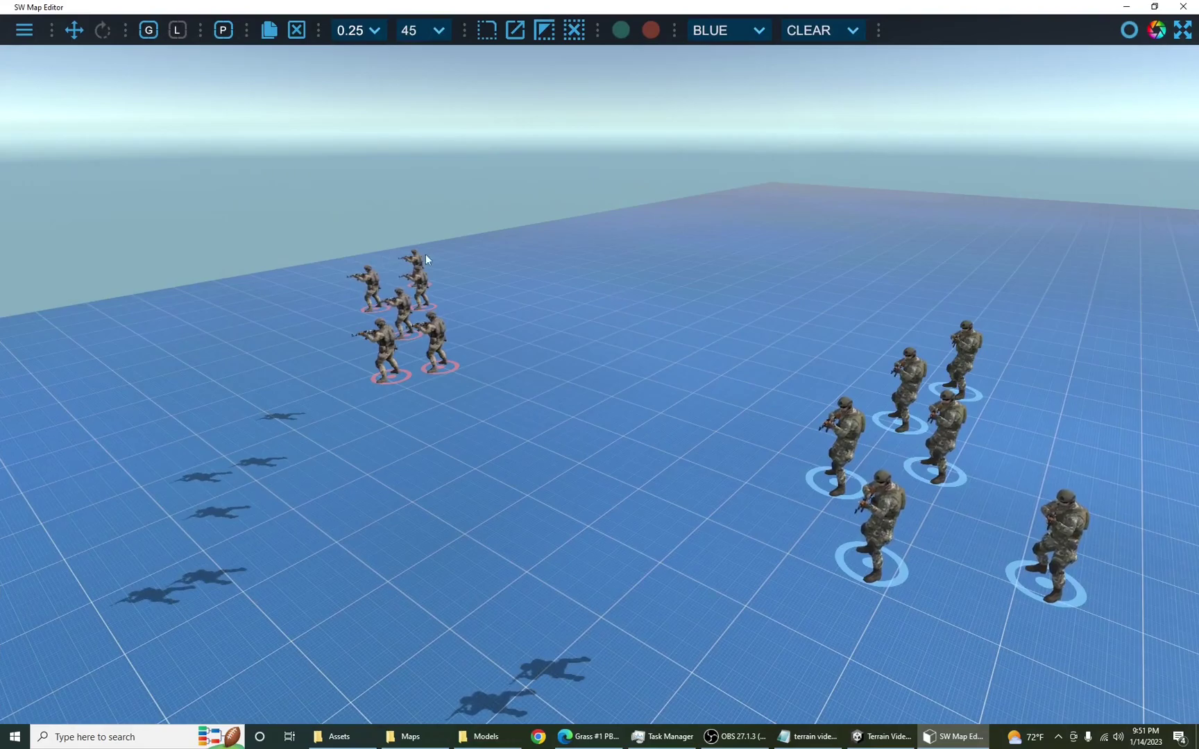
right_drag(576, 435, 594, 425)
right_drag(576, 370, 592, 348)
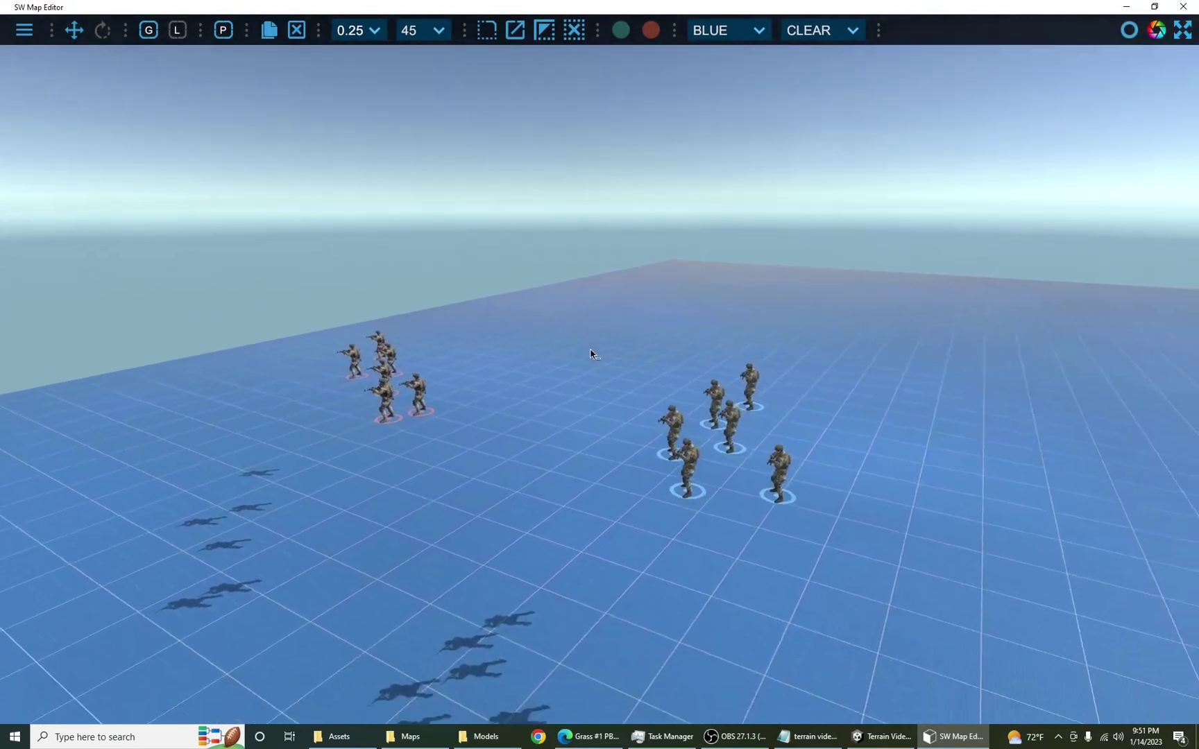
drag(316, 219, 895, 573)
key(Tab)
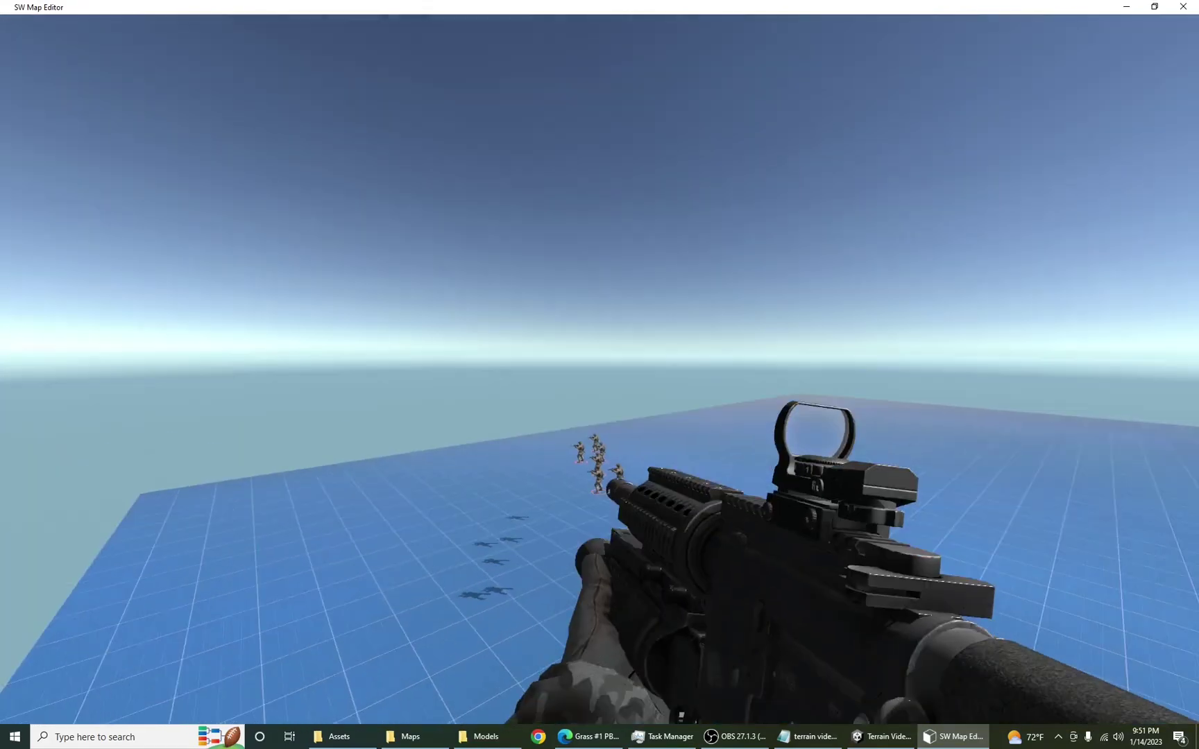
key(Tab)
drag(296, 173, 867, 408)
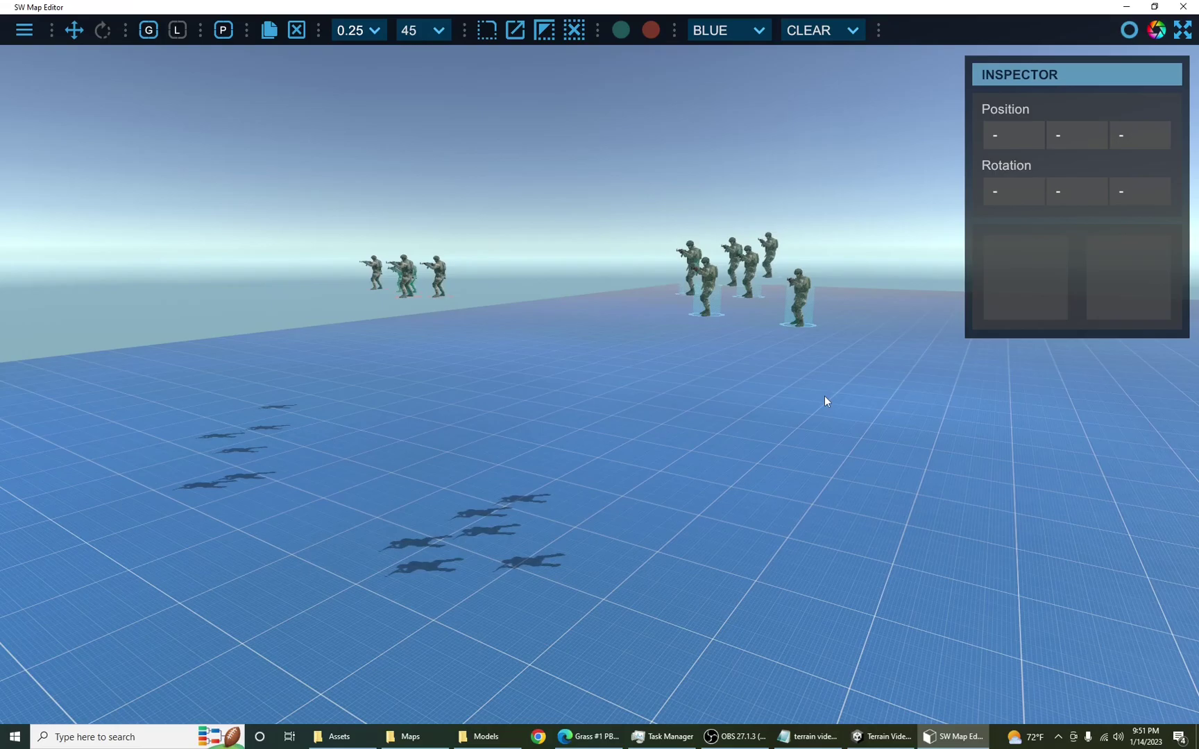
key(w)
drag(544, 226, 559, 35)
Step: Import the myTerrain.glb model into the map
click(25, 30)
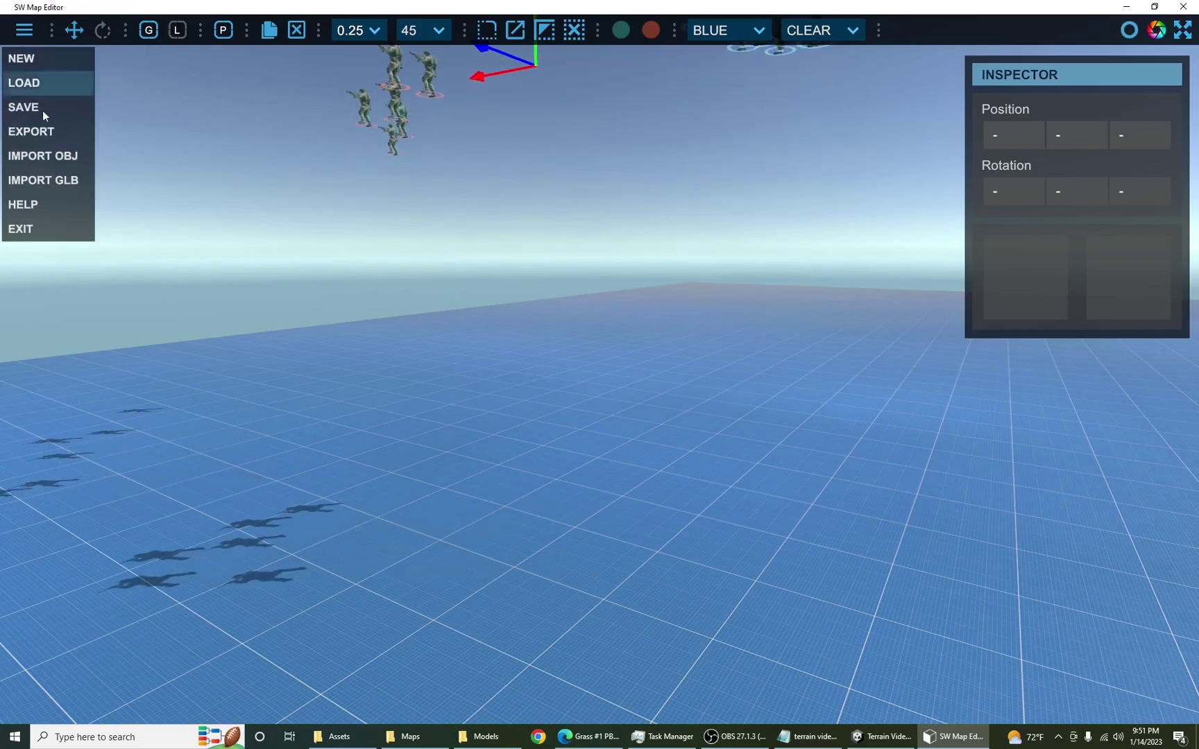
click(43, 180)
click(417, 281)
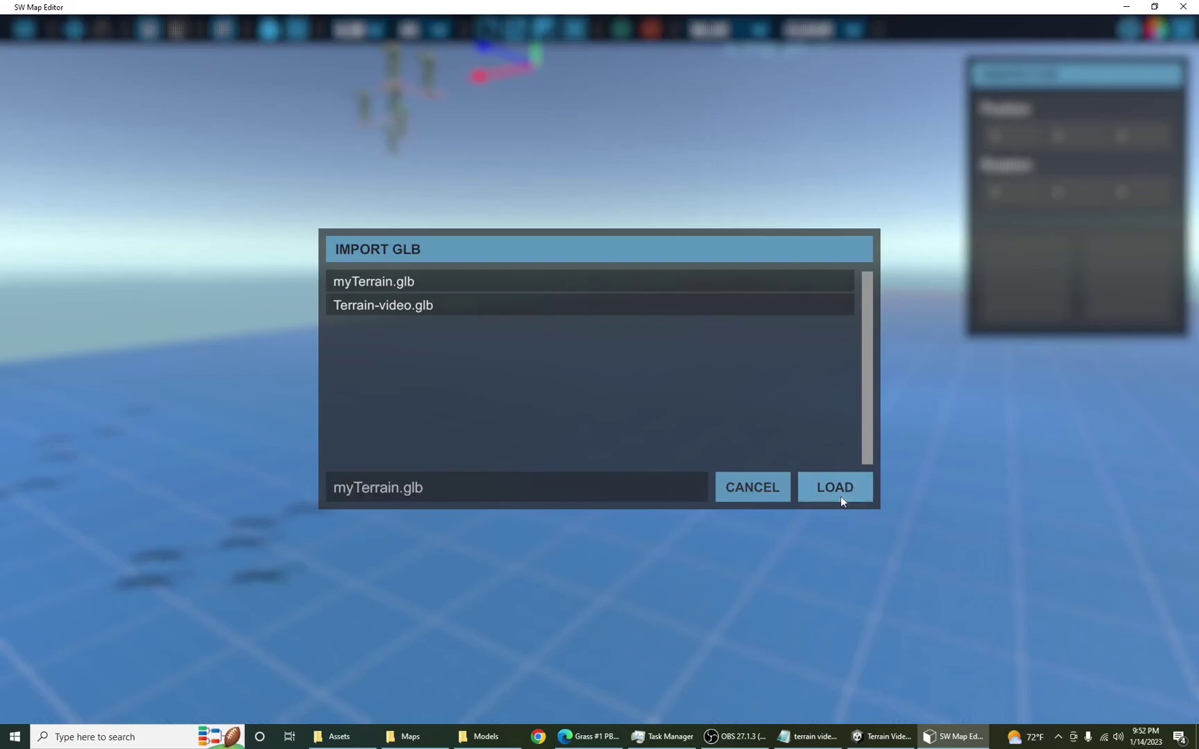
click(836, 489)
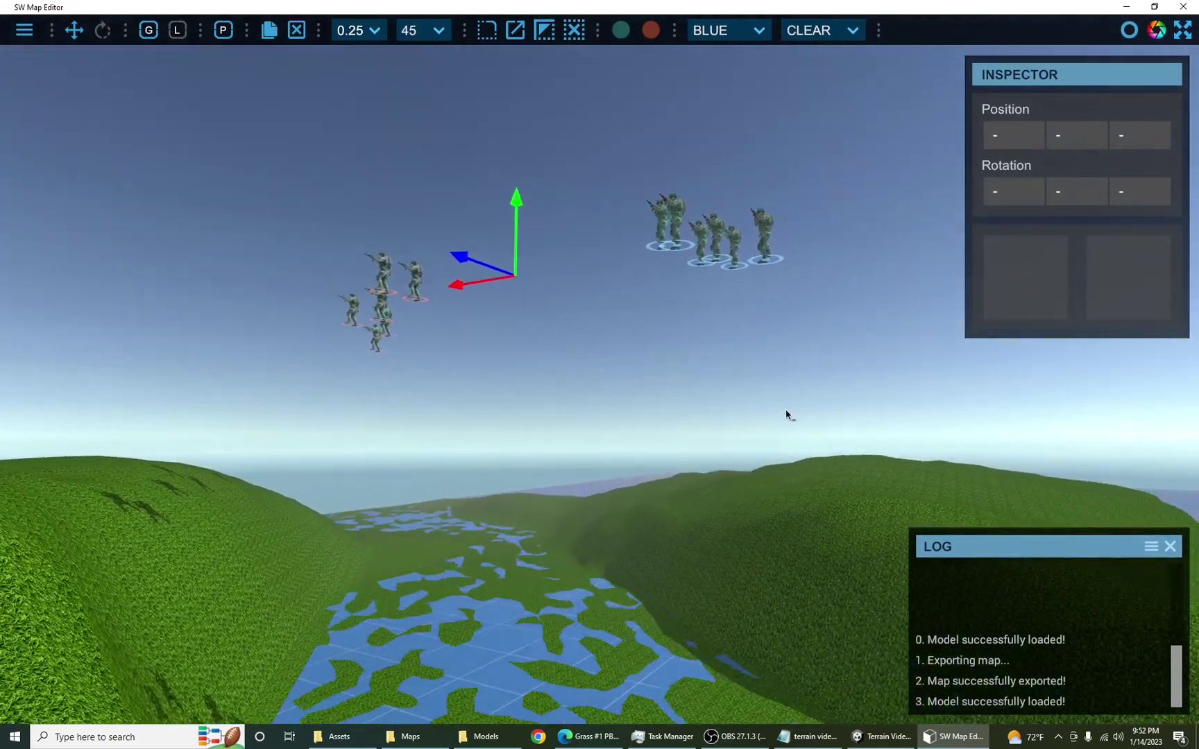
Step: Lower the selected soldier spawns into the valley so they stand just above the terrain surface
drag(512, 229, 600, 572)
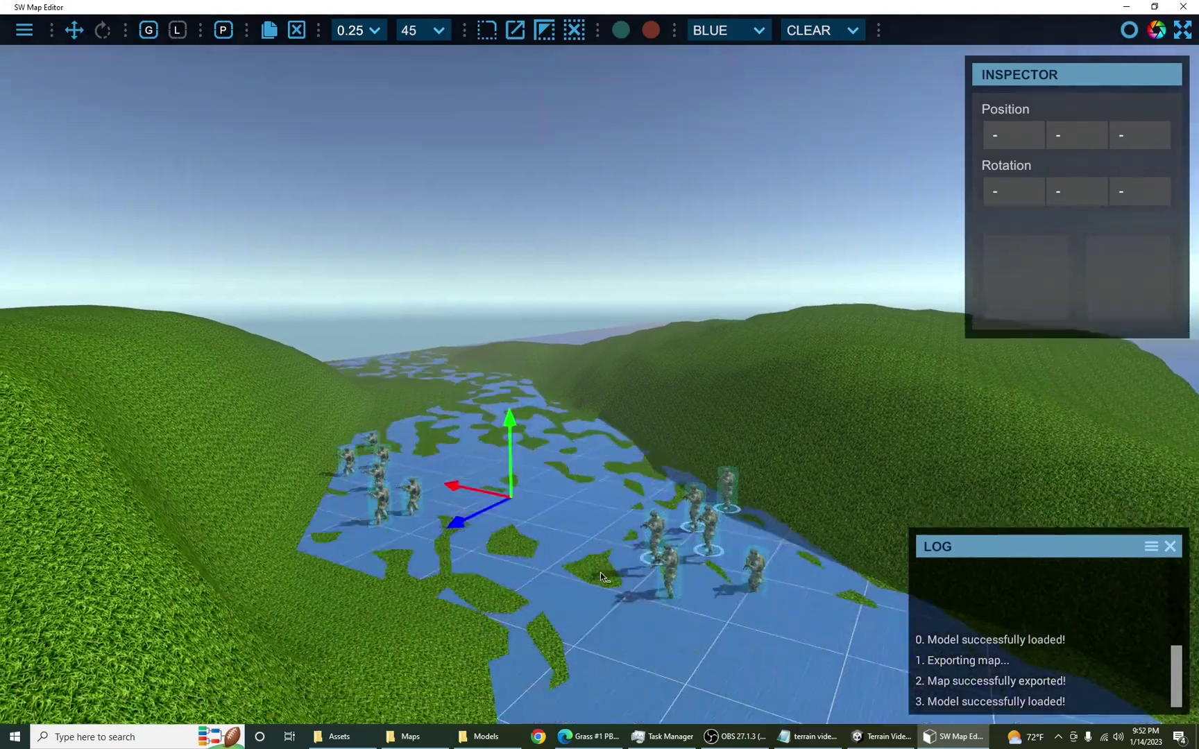
right_drag(600, 573, 595, 587)
drag(515, 428, 518, 411)
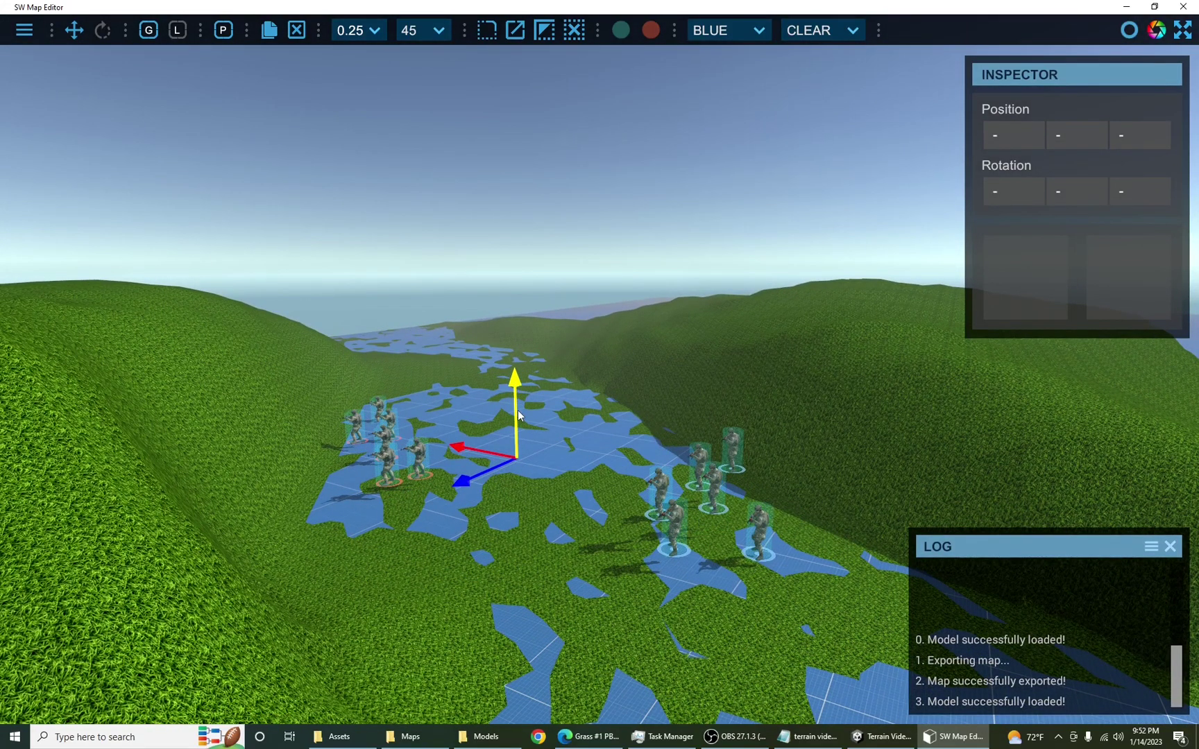
Step: Export the map for the Team Deathmatch game mode under the name test12345
click(24, 29)
click(42, 129)
click(759, 346)
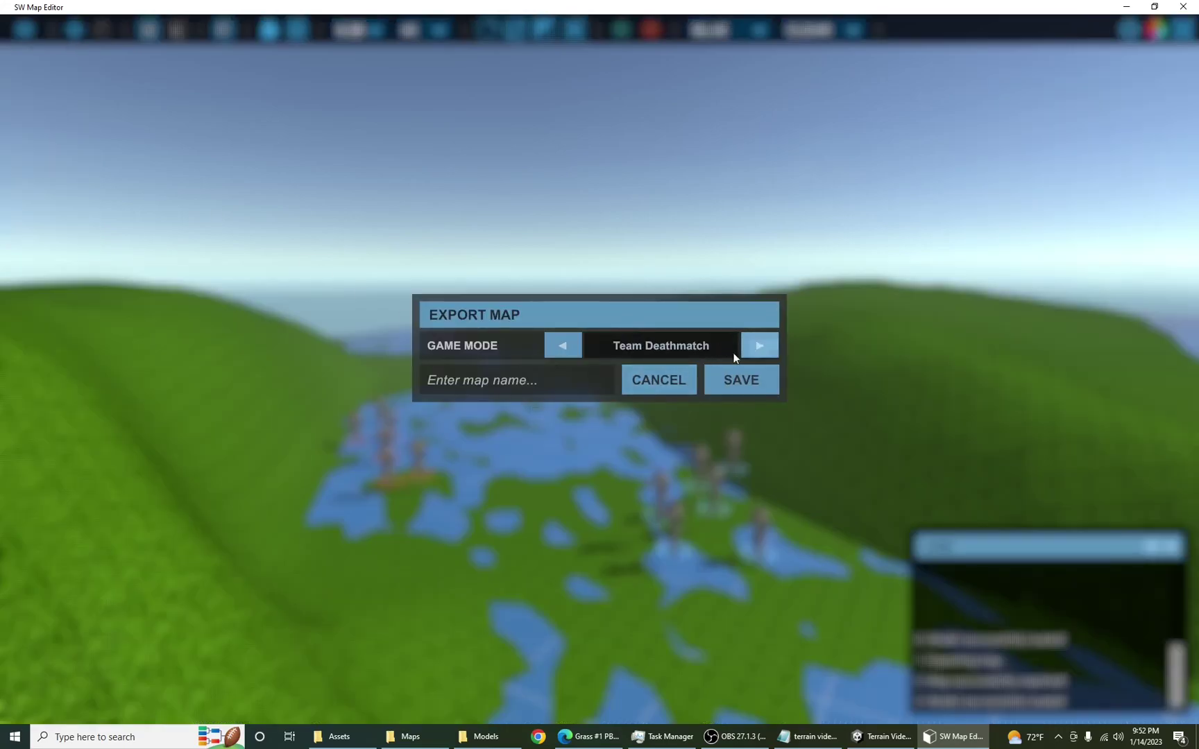
click(587, 382)
text(test)
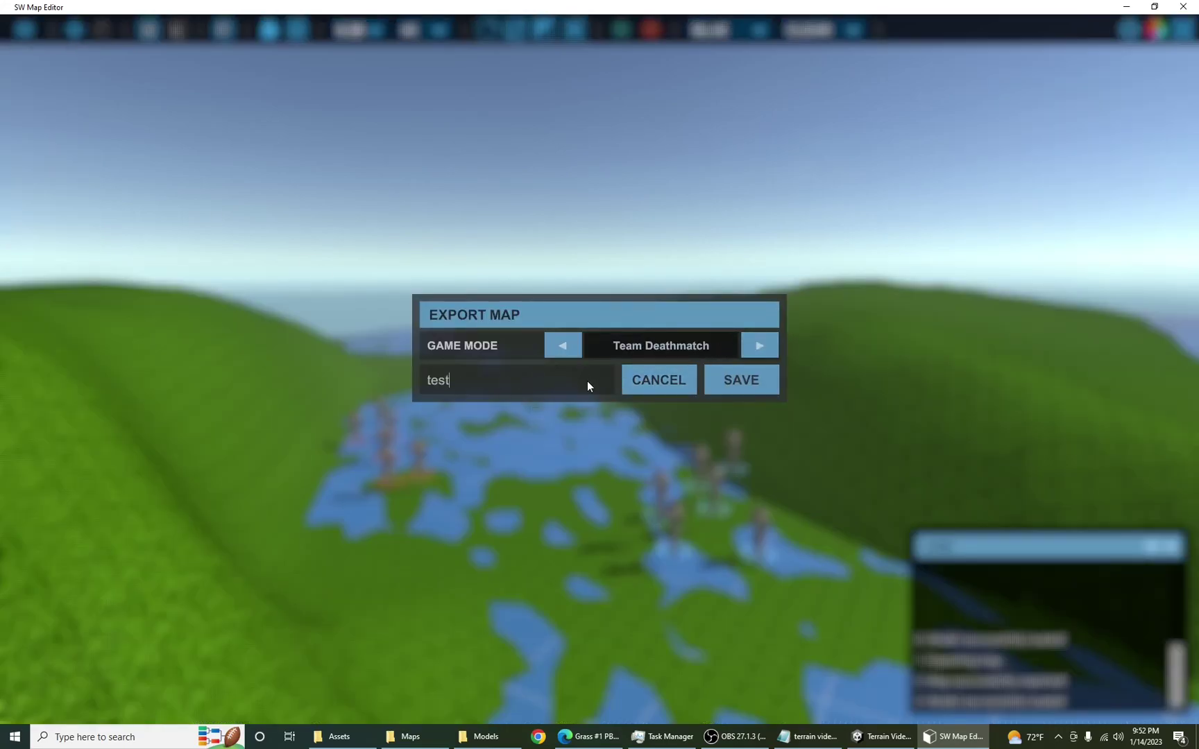
text(12345)
click(741, 382)
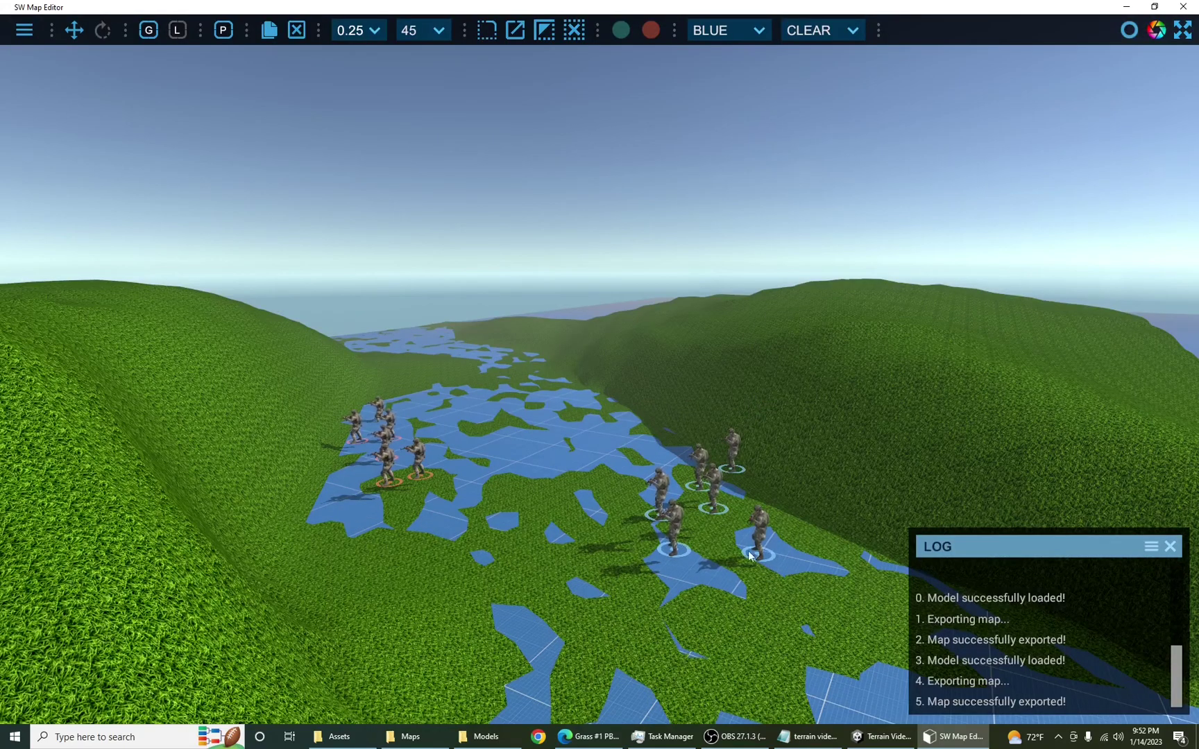
Step: Save the map project under the name test2345
click(31, 30)
click(70, 108)
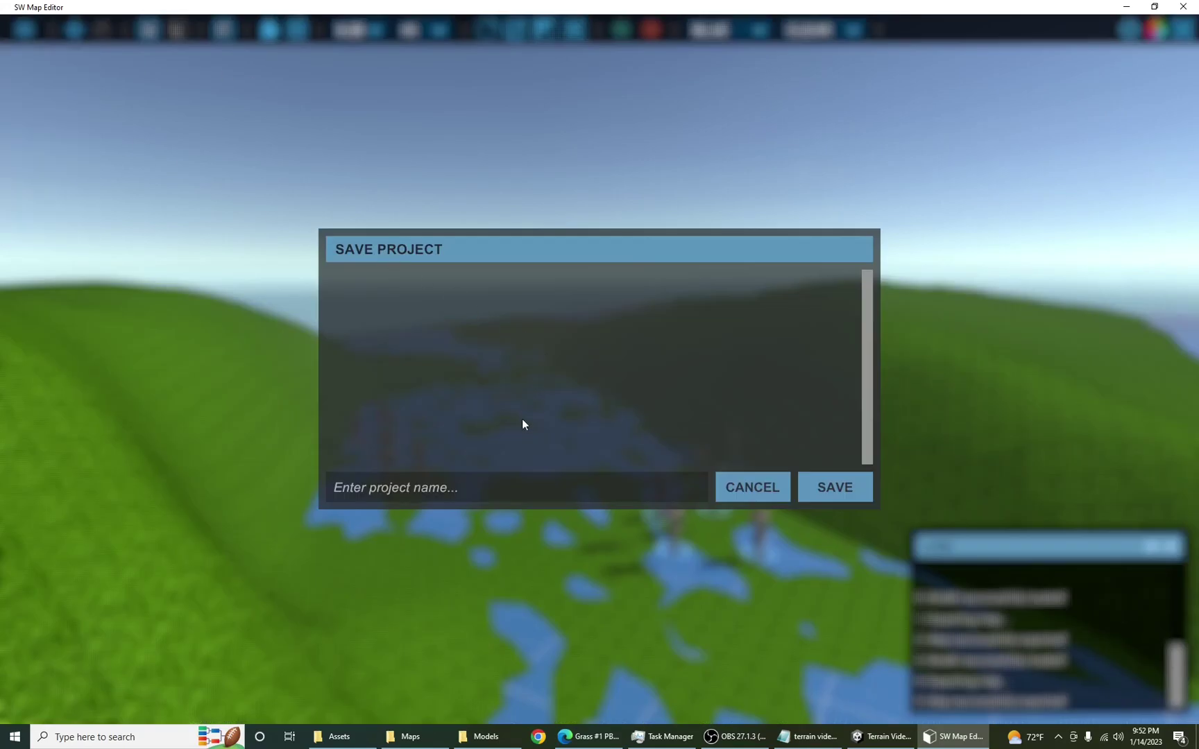
click(495, 488)
text(test2345)
click(835, 487)
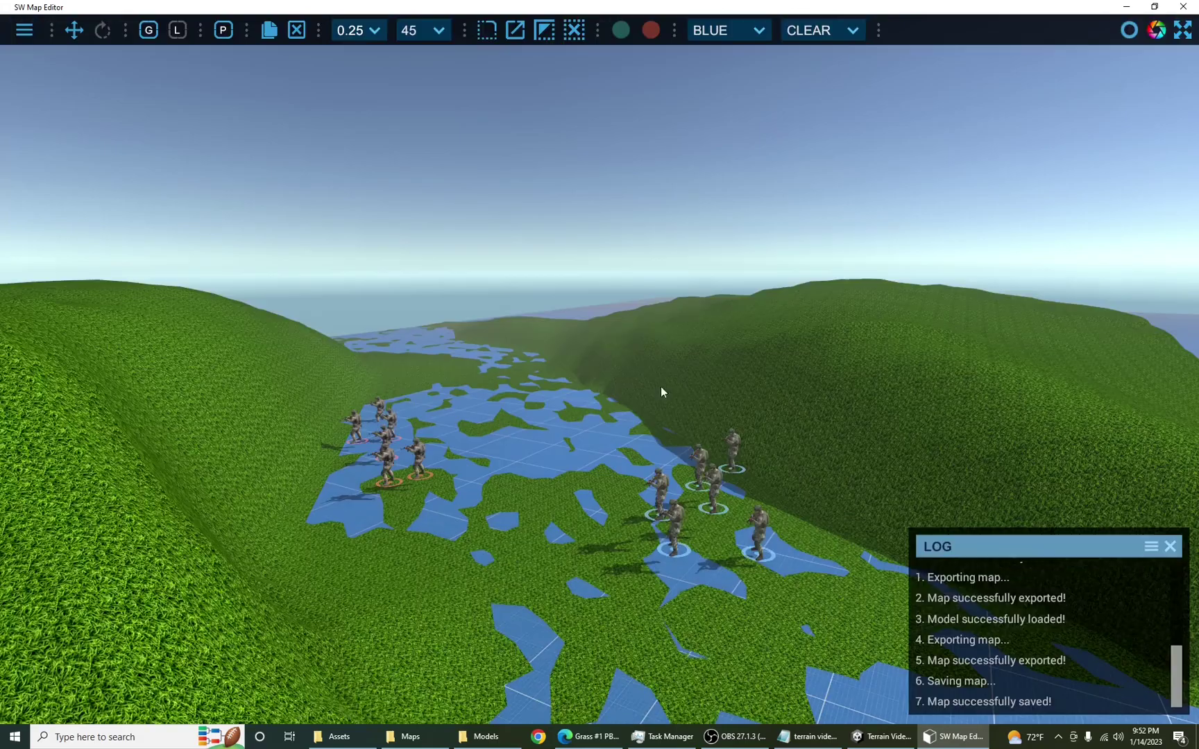
Step: Start a new empty map and load the saved project test2345.swpro into the editor
click(22, 34)
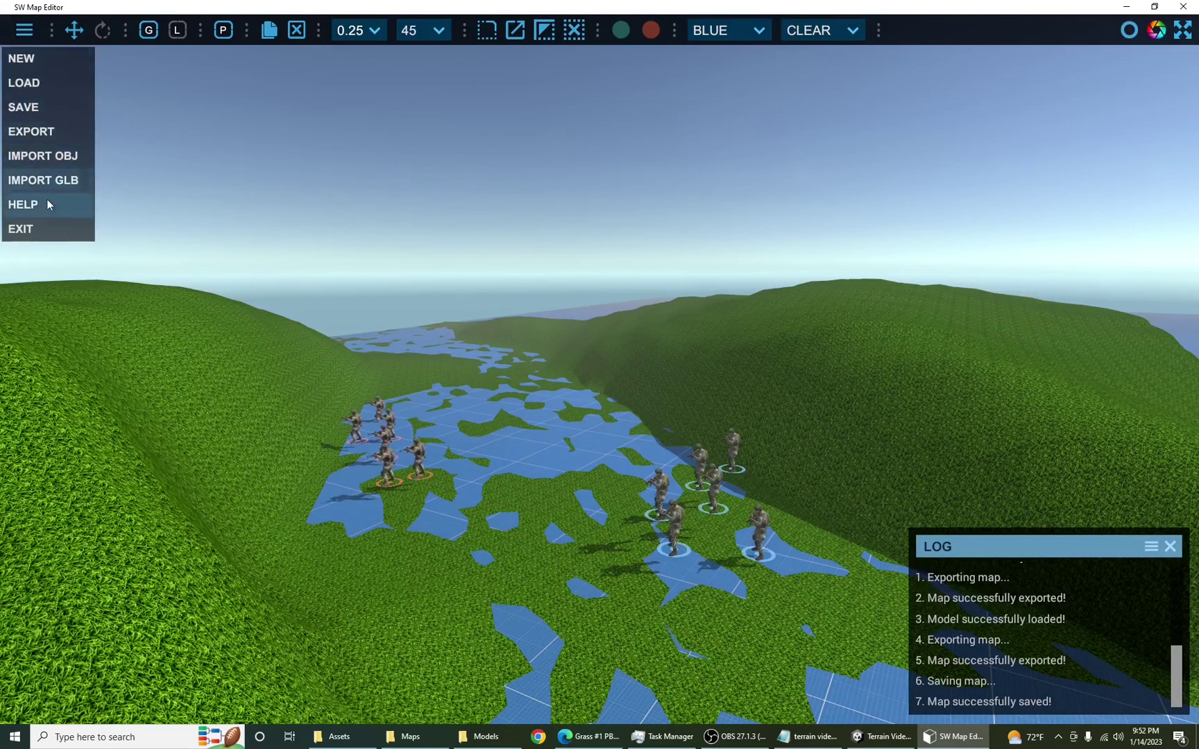
click(21, 58)
click(24, 30)
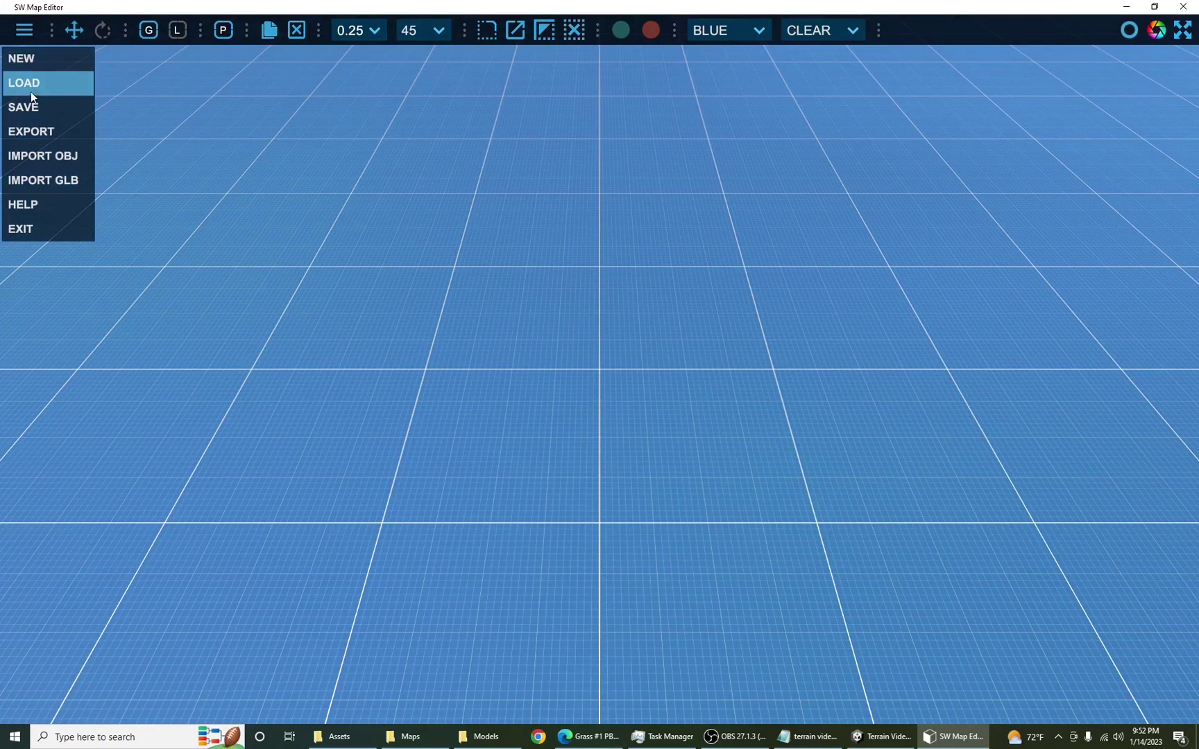
click(32, 86)
click(500, 282)
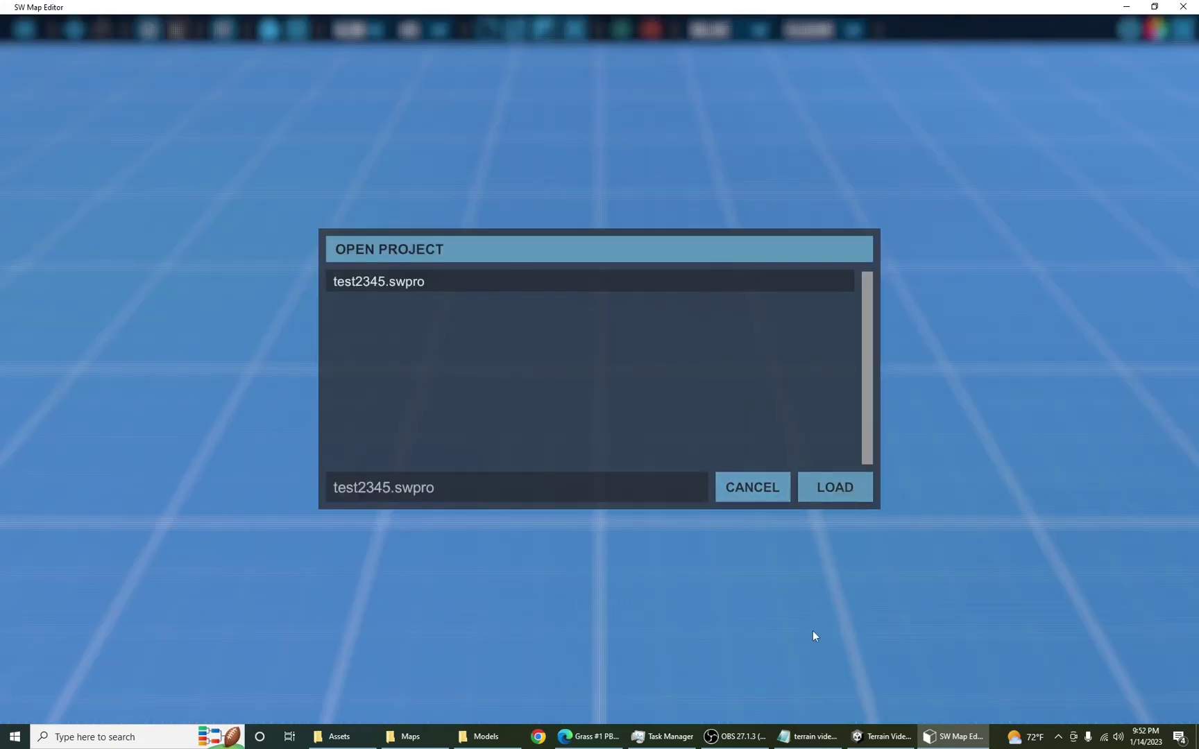